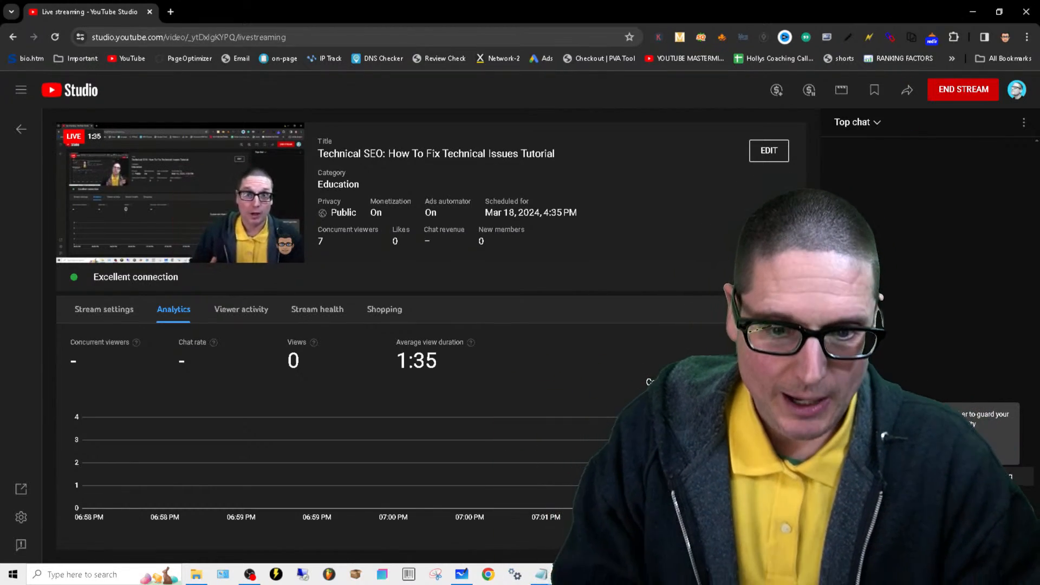
Step: Switch to the WordPress Plugins window, copy the site's root address, and load wabestconstruction.com in a new tab
{"action": "key", "text": "alt+Tab"}
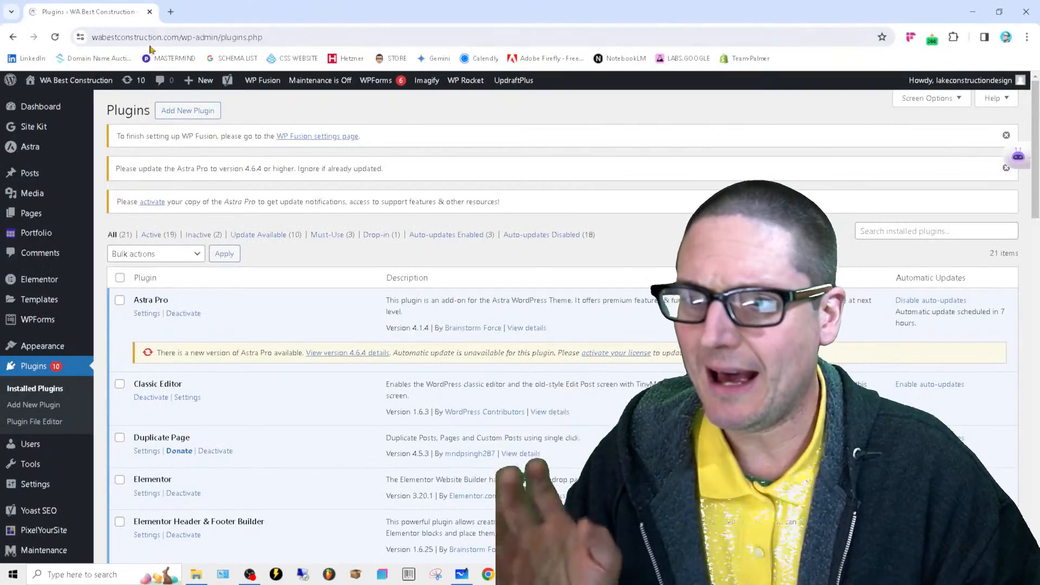
{"action": "left_click", "coordinate": [178, 36]}
{"action": "left_click_drag", "start_coordinate": [204, 36], "coordinate": [93, 37]}
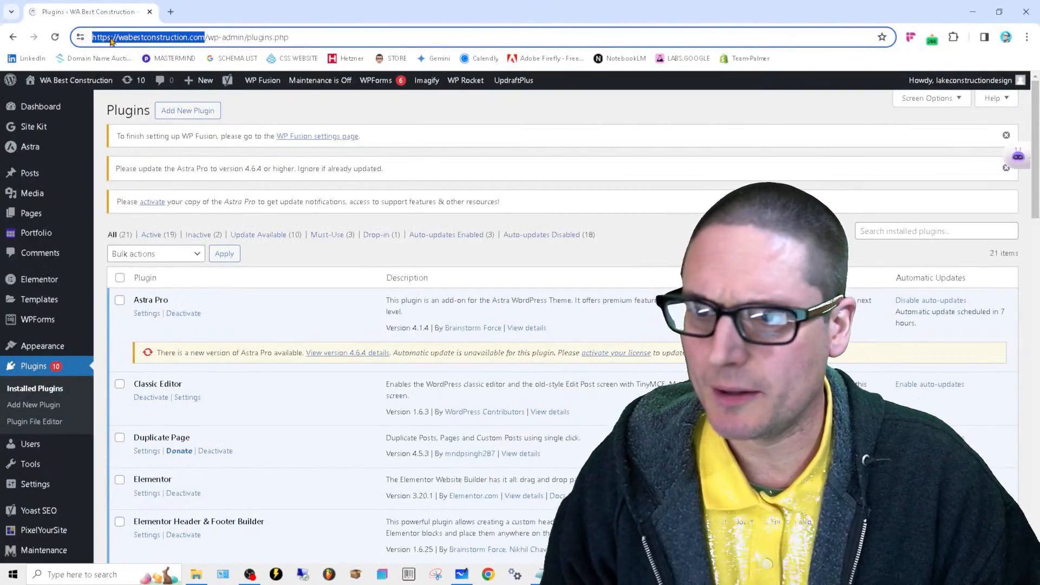
{"action": "right_click", "coordinate": [110, 37]}
{"action": "left_click", "coordinate": [175, 144]}
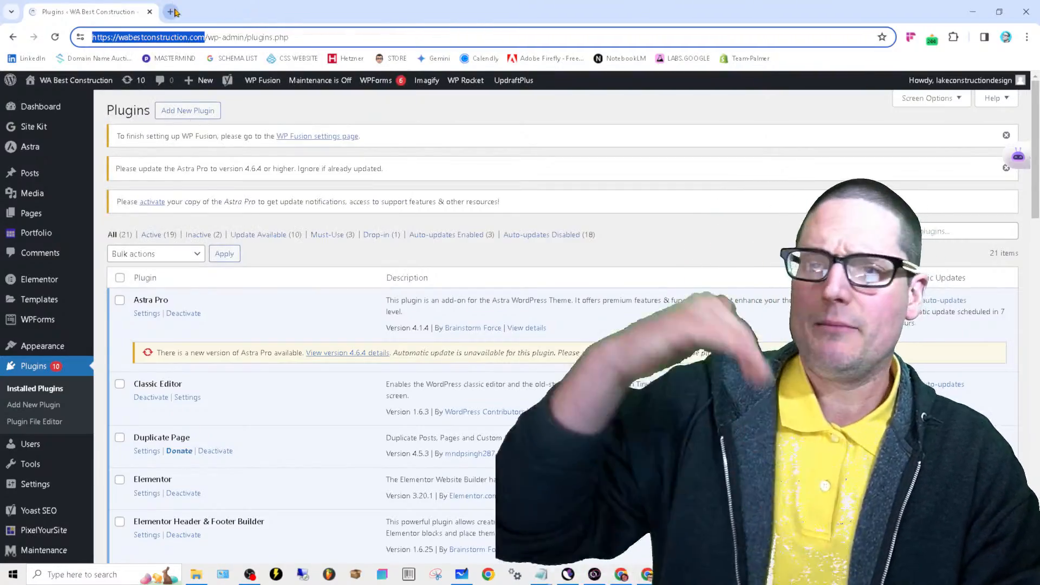
{"action": "left_click", "coordinate": [171, 11]}
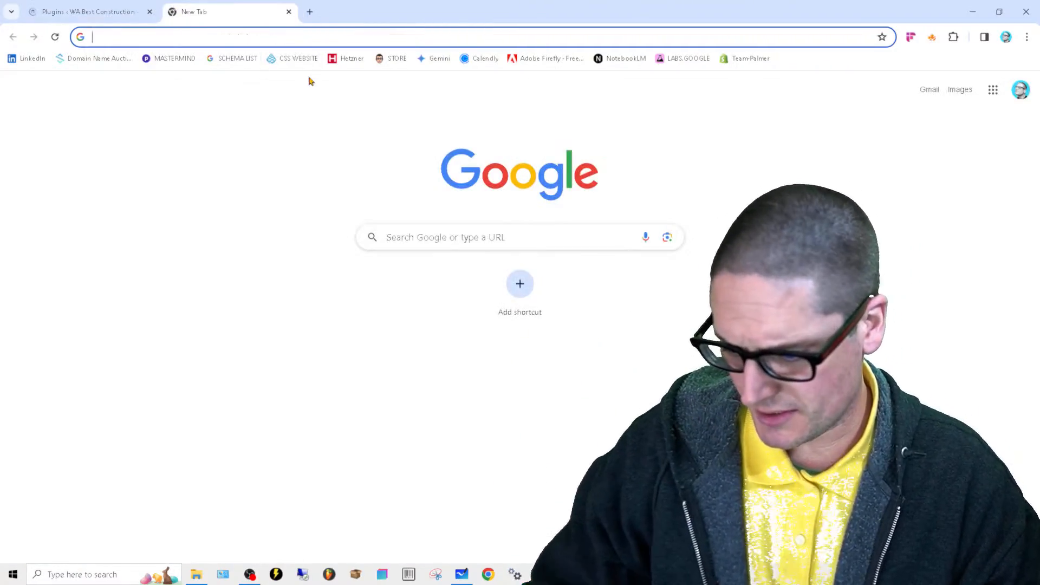
{"action": "key", "text": "ctrl+v"}
{"action": "key", "text": "Return"}
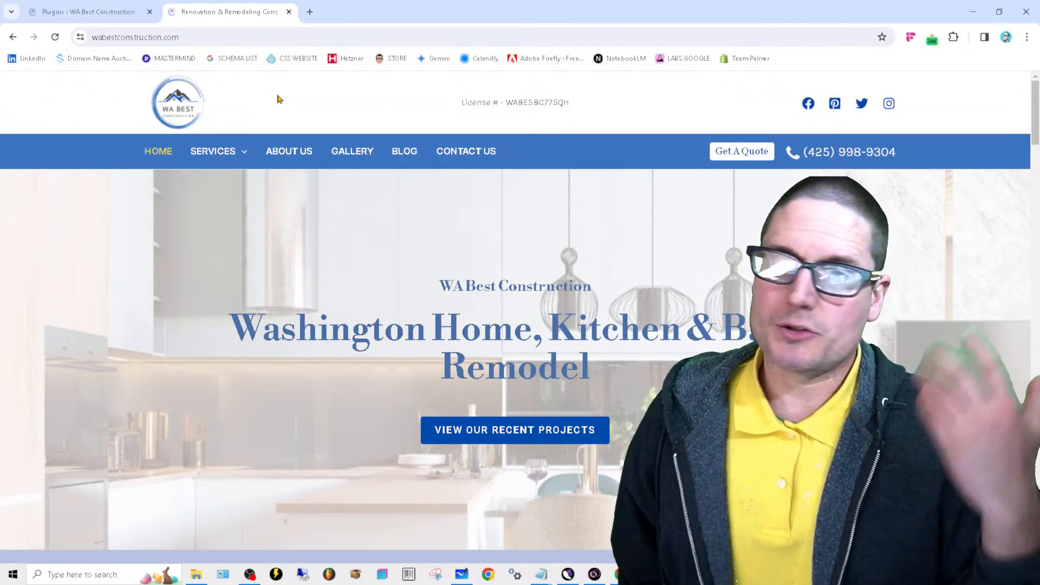
Step: Open the Kitchen Remodeling Bellevue page from the site's kitchen remodeling services
{"action": "mouse_move", "coordinate": [213, 152]}
{"action": "mouse_move", "coordinate": [233, 185]}
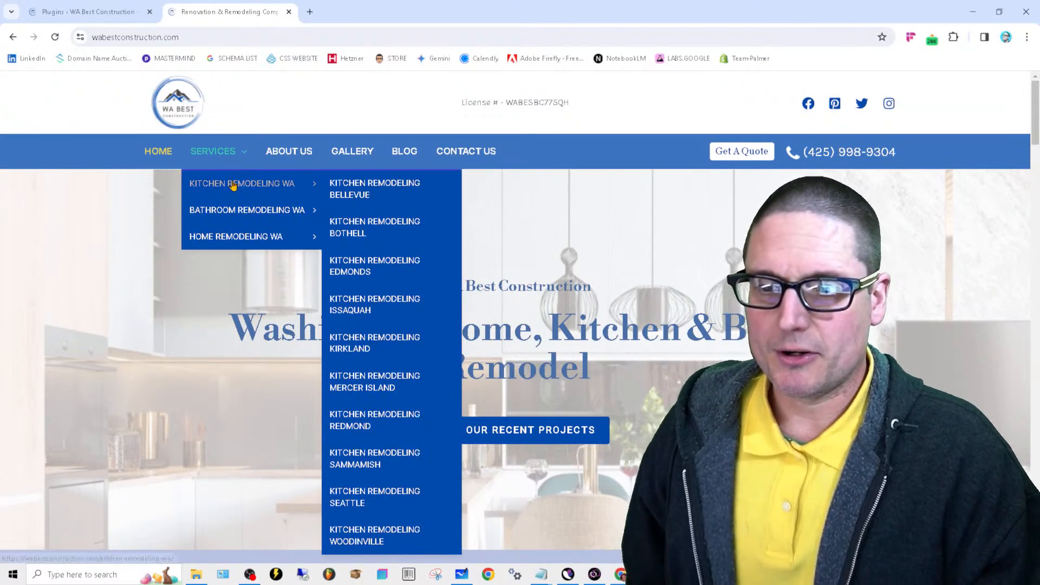
{"action": "mouse_move", "coordinate": [254, 210]}
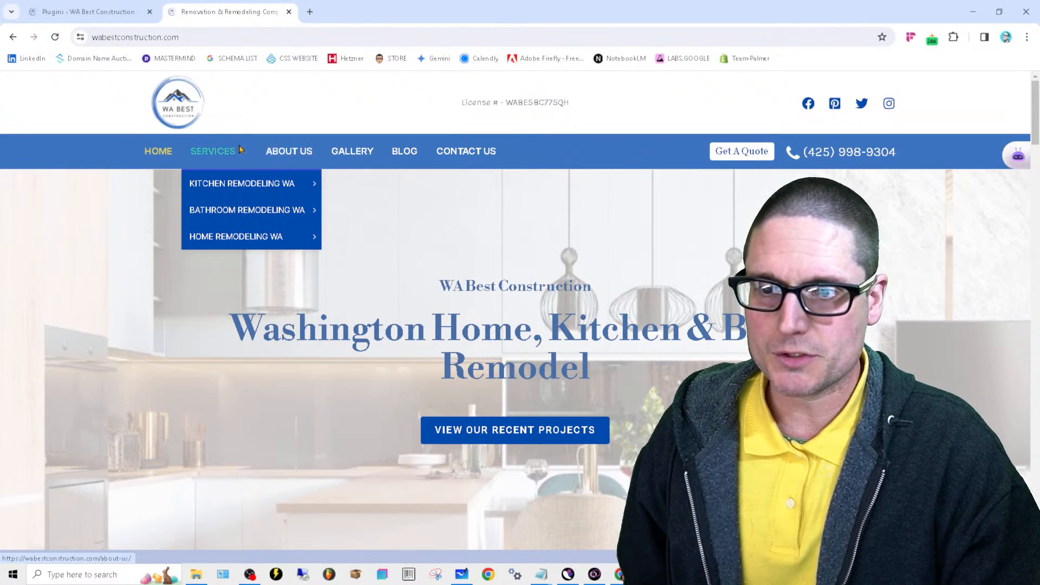
{"action": "left_click", "coordinate": [335, 195]}
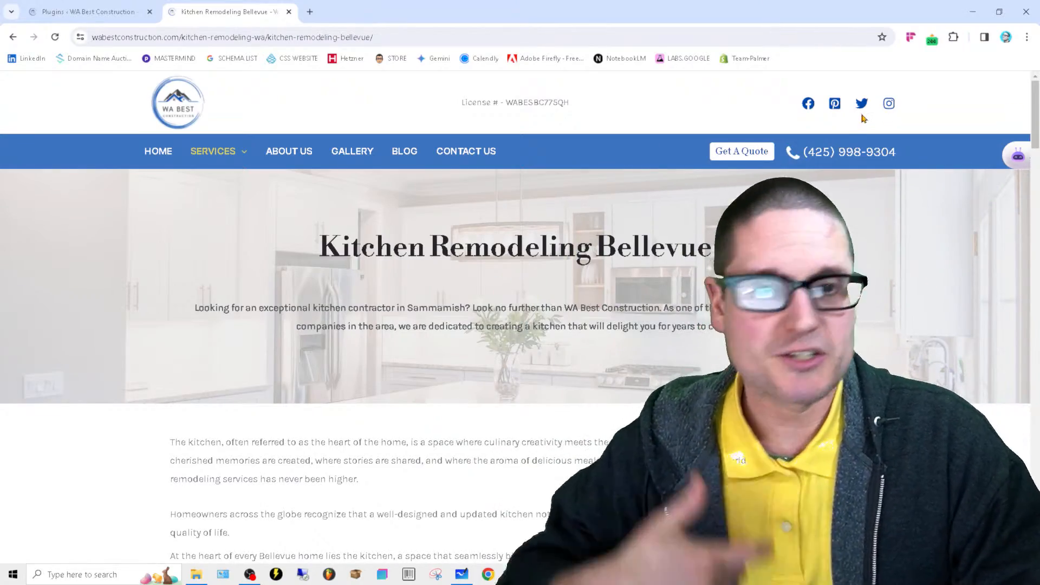
Step: Examine the Bellevue page's links to other Washington locations near the footer and the city pages listed under Services
{"action": "left_click_drag", "start_coordinate": [1036, 112], "coordinate": [1035, 521]}
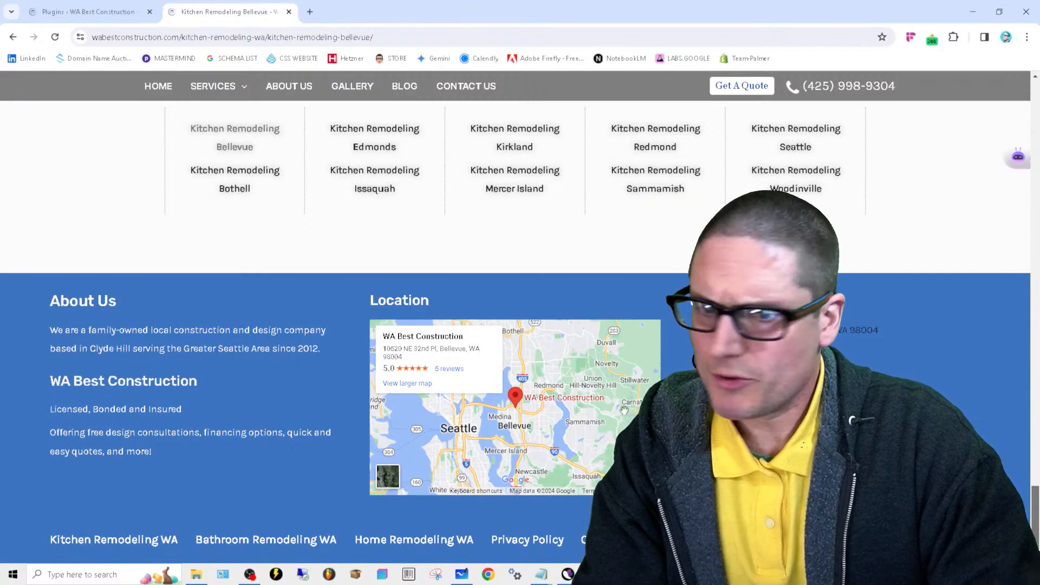
{"action": "scroll", "coordinate": [624, 410], "scroll_direction": "up", "scroll_amount": 2}
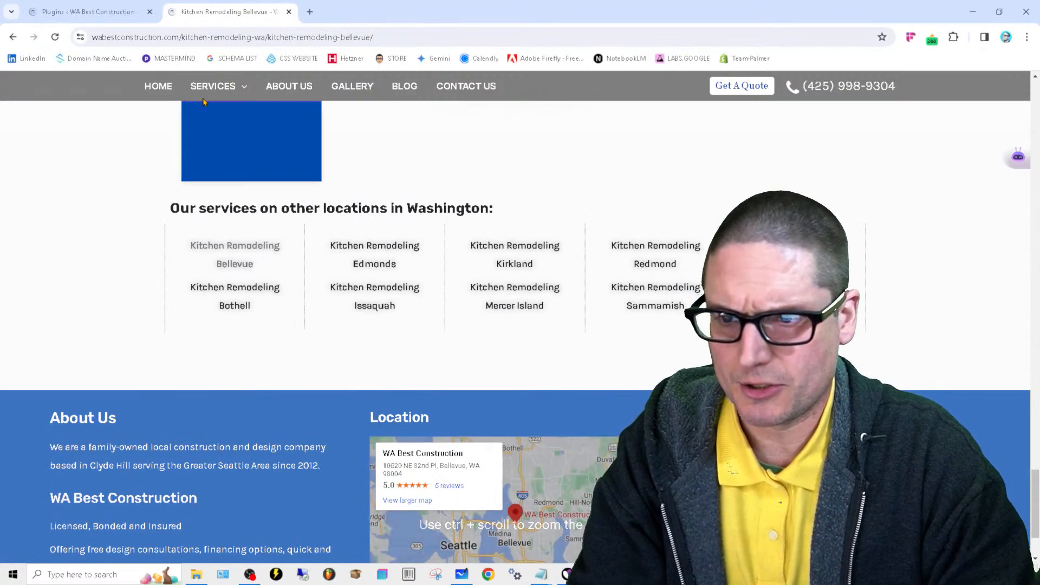
{"action": "scroll", "coordinate": [325, 458], "scroll_direction": "down", "scroll_amount": 2}
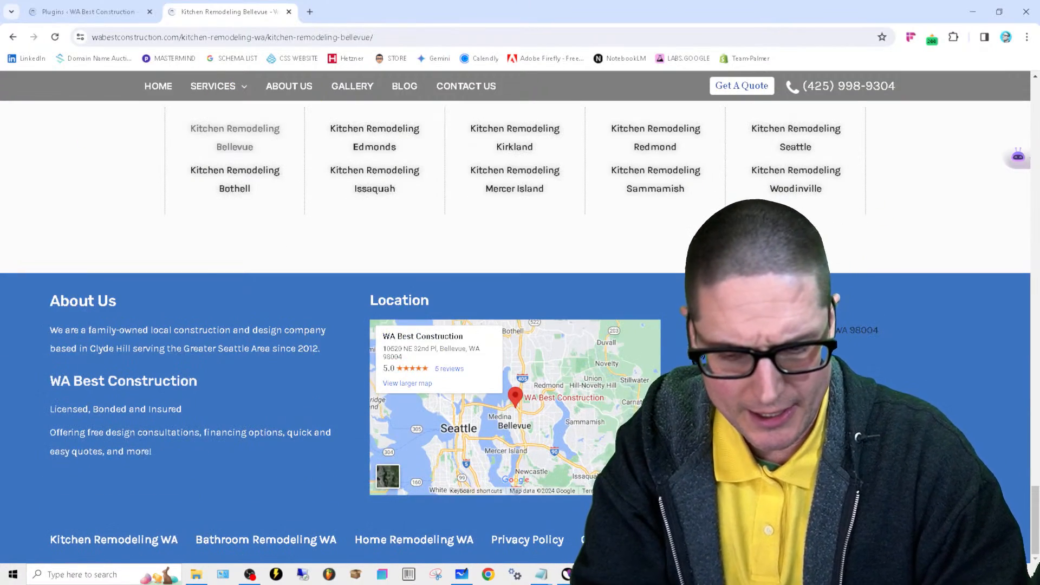
{"action": "scroll", "coordinate": [114, 540], "scroll_direction": "up", "scroll_amount": 2}
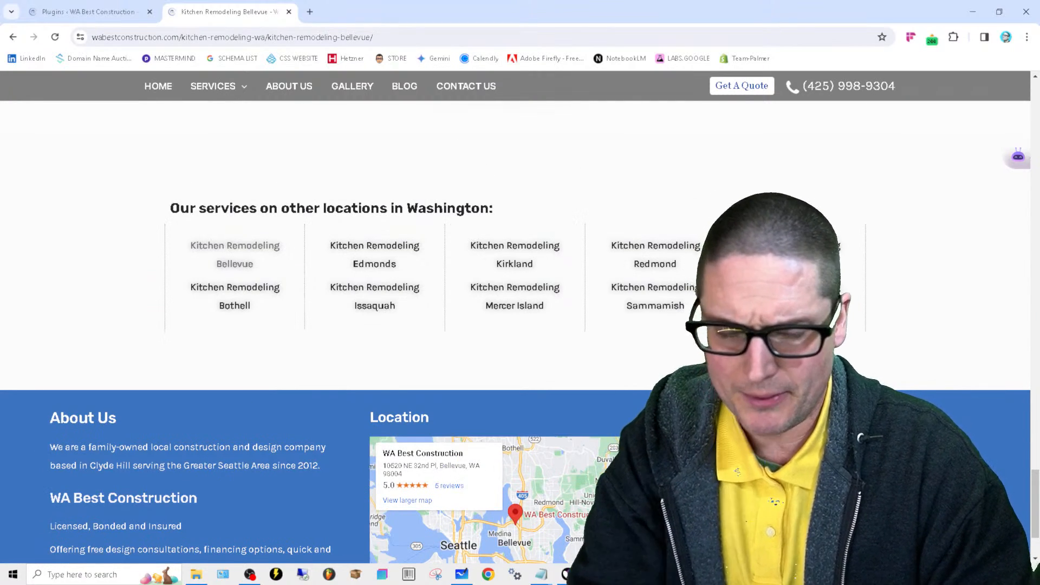
{"action": "left_click_drag", "start_coordinate": [213, 263], "coordinate": [696, 320]}
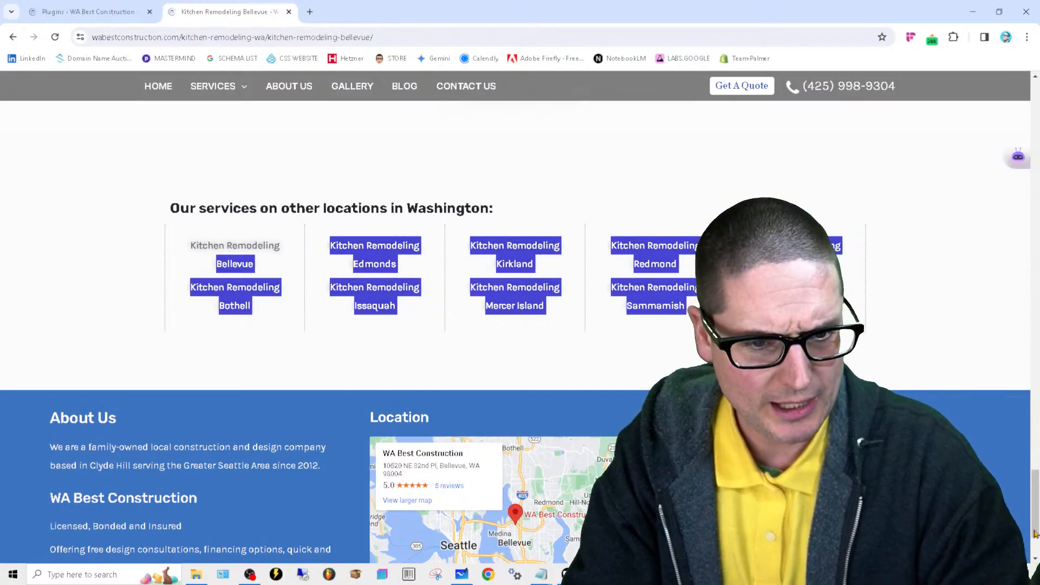
{"action": "scroll", "coordinate": [379, 325], "scroll_direction": "up", "scroll_amount": 15}
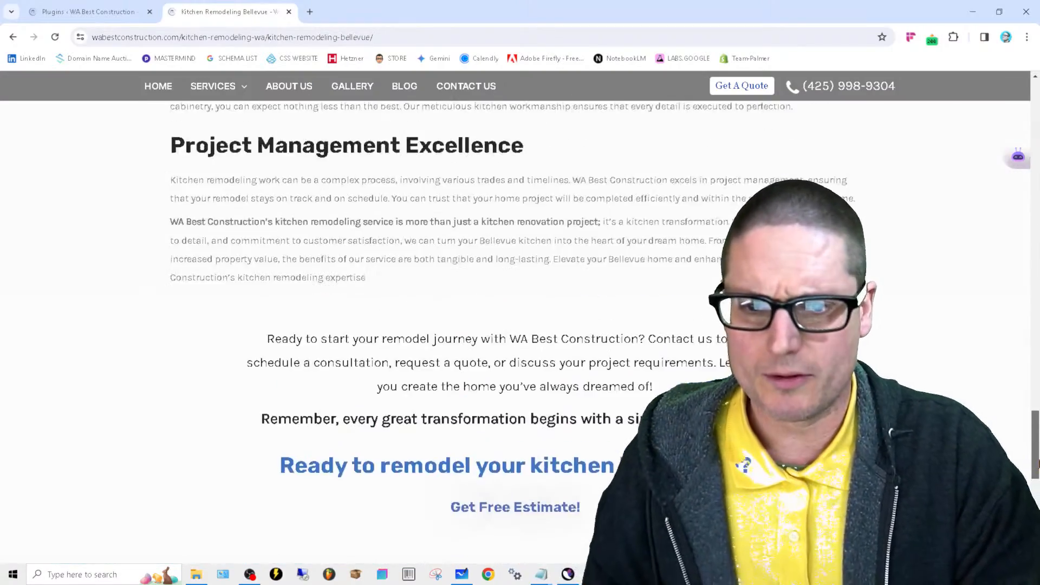
{"action": "scroll", "coordinate": [937, 299], "scroll_direction": "up", "scroll_amount": 15}
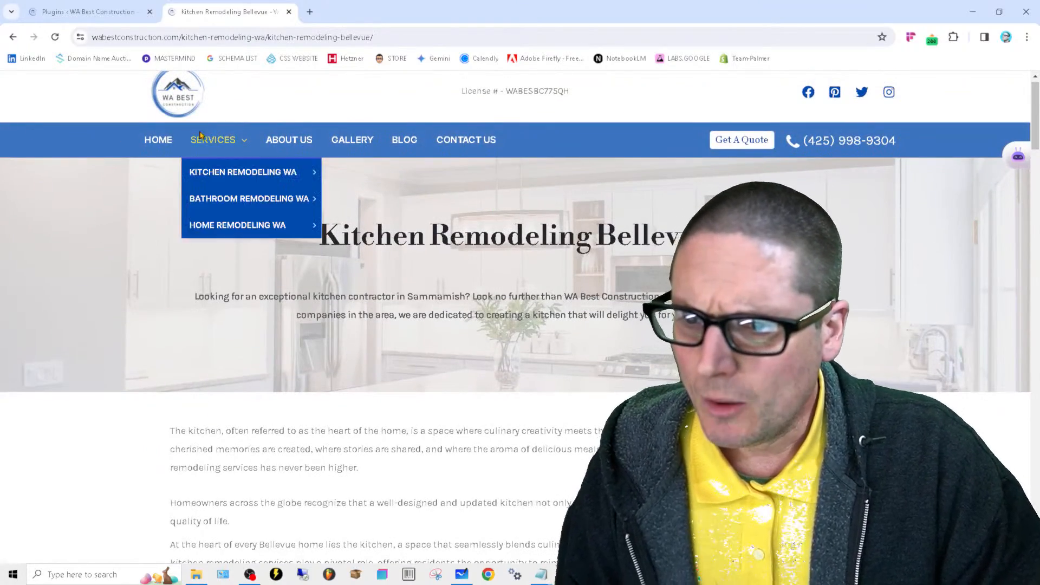
{"action": "mouse_move", "coordinate": [237, 182]}
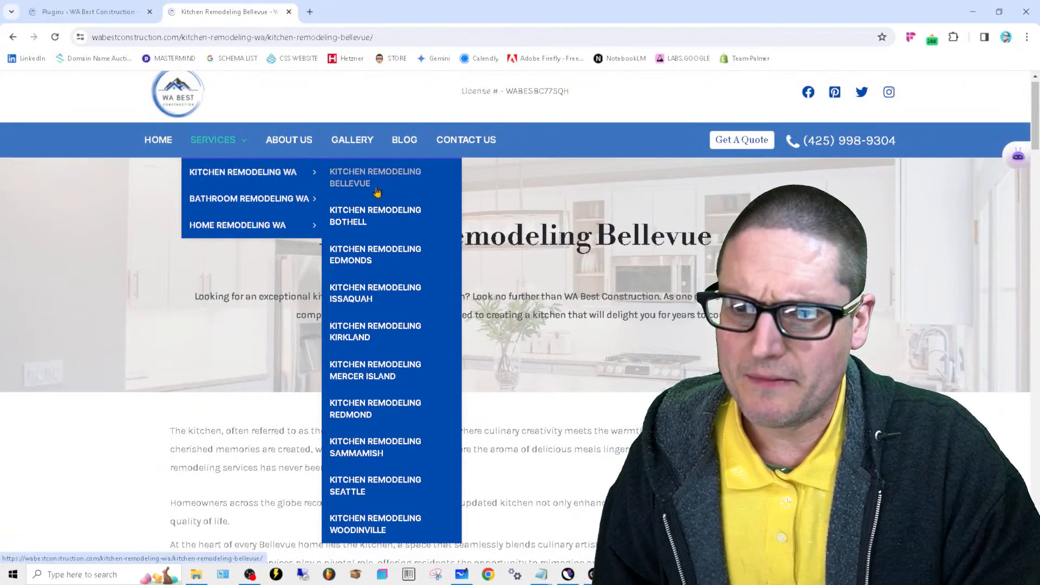
{"action": "mouse_move", "coordinate": [303, 220]}
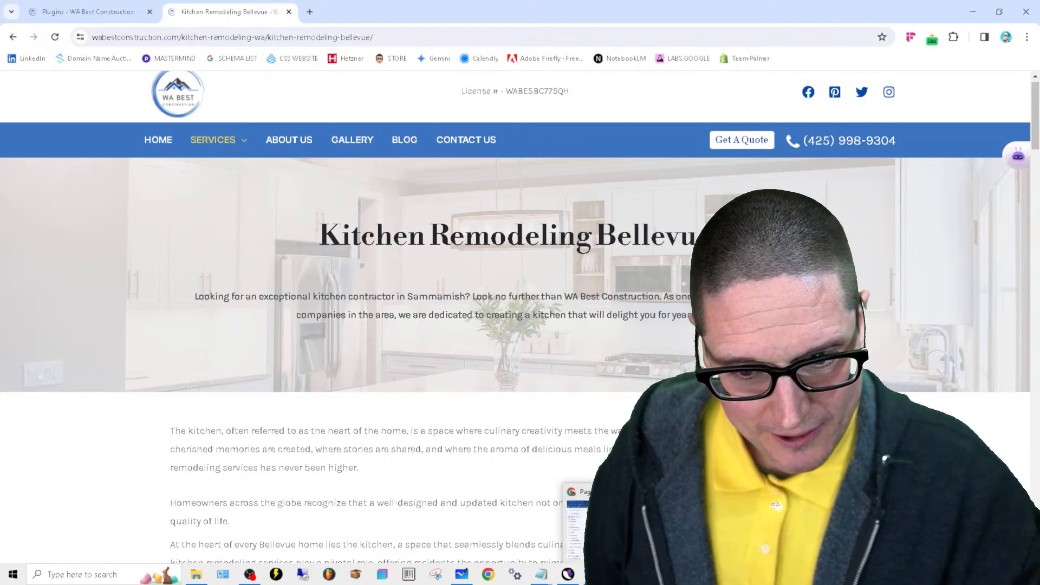
Step: Switch to Google Search Console and review the Page indexing report's reasons why pages aren't indexed
{"action": "left_click", "coordinate": [590, 508]}
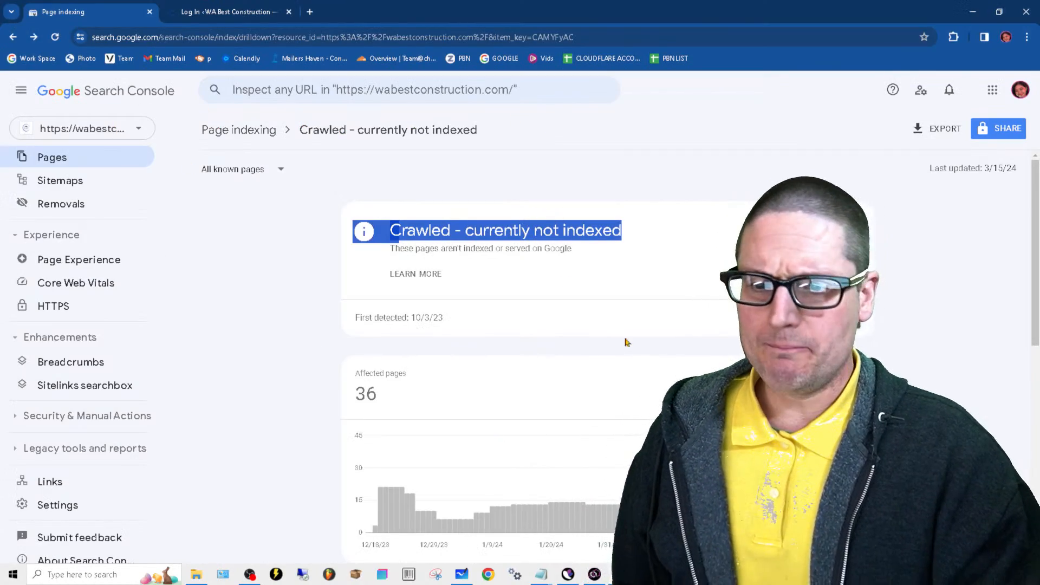
{"action": "left_click", "coordinate": [727, 177]}
{"action": "scroll", "coordinate": [514, 485], "scroll_direction": "down", "scroll_amount": 2}
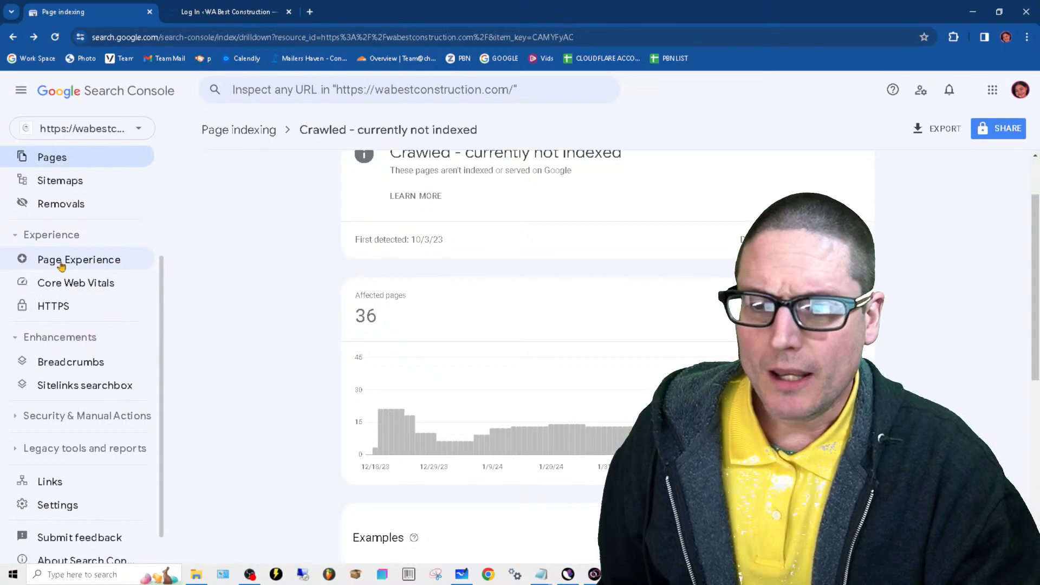
{"action": "left_click", "coordinate": [54, 158]}
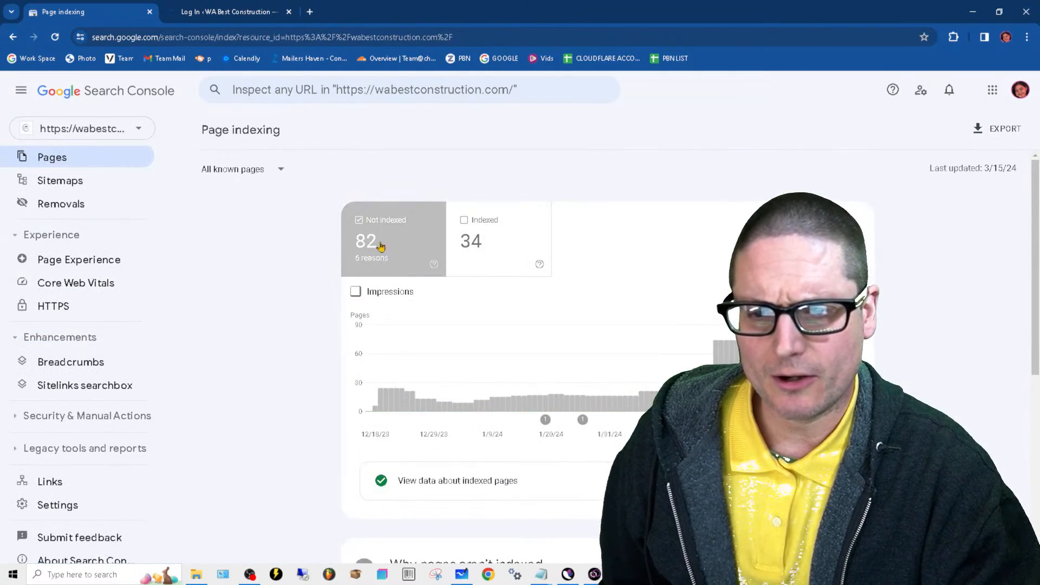
{"action": "scroll", "coordinate": [656, 354], "scroll_direction": "down", "scroll_amount": 5}
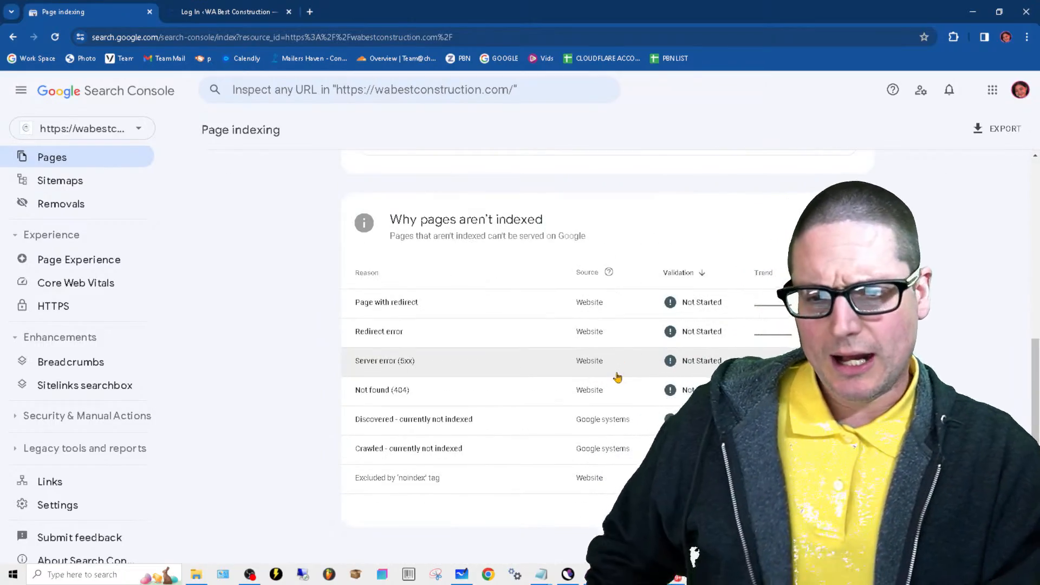
Step: Inspect the Server error (5xx) details with the affected URL, and return to the Page indexing overview
{"action": "left_click", "coordinate": [515, 396]}
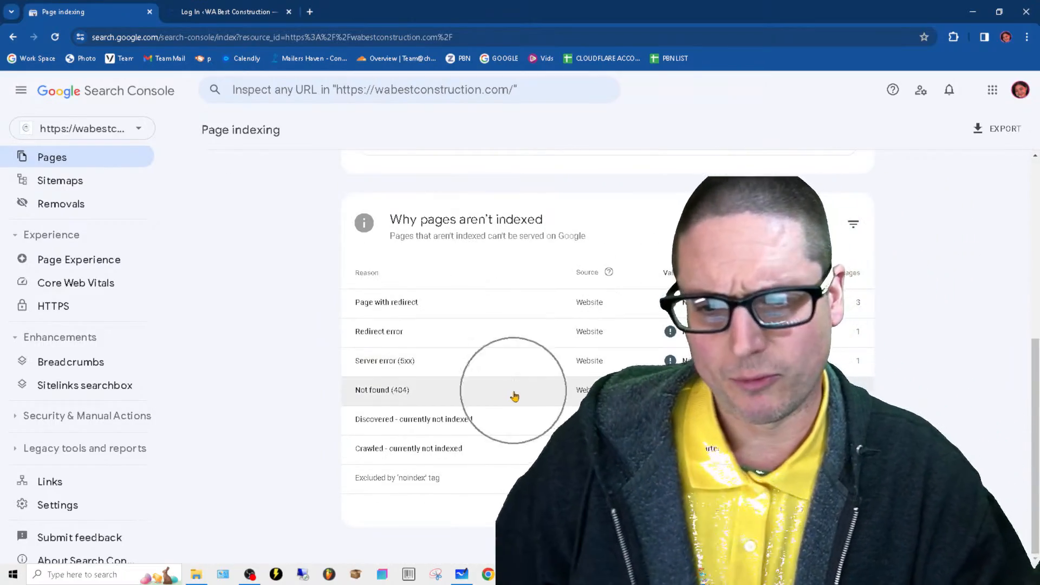
{"action": "left_click", "coordinate": [593, 362]}
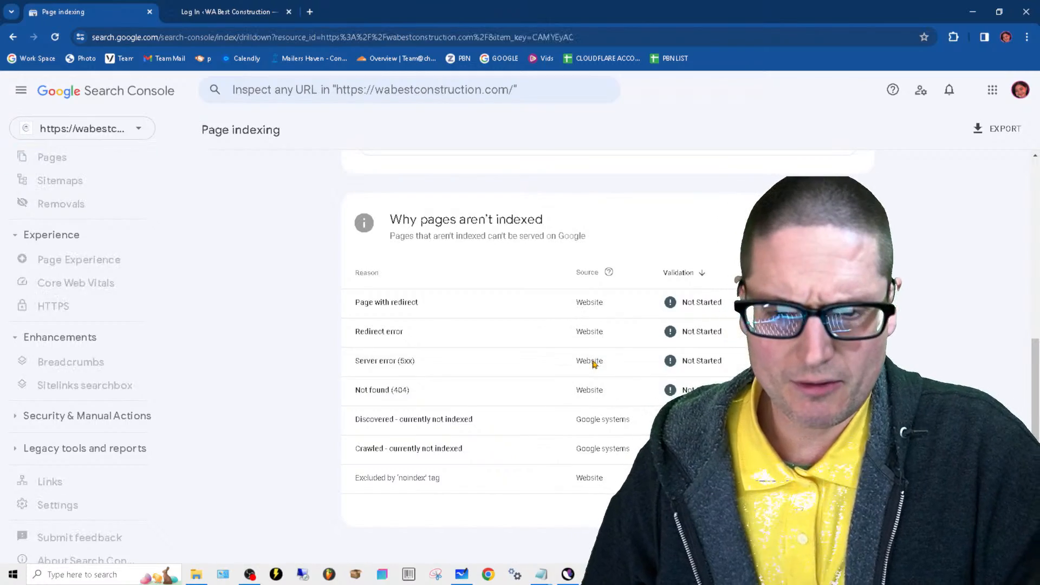
{"action": "scroll", "coordinate": [587, 390], "scroll_direction": "down", "scroll_amount": 4}
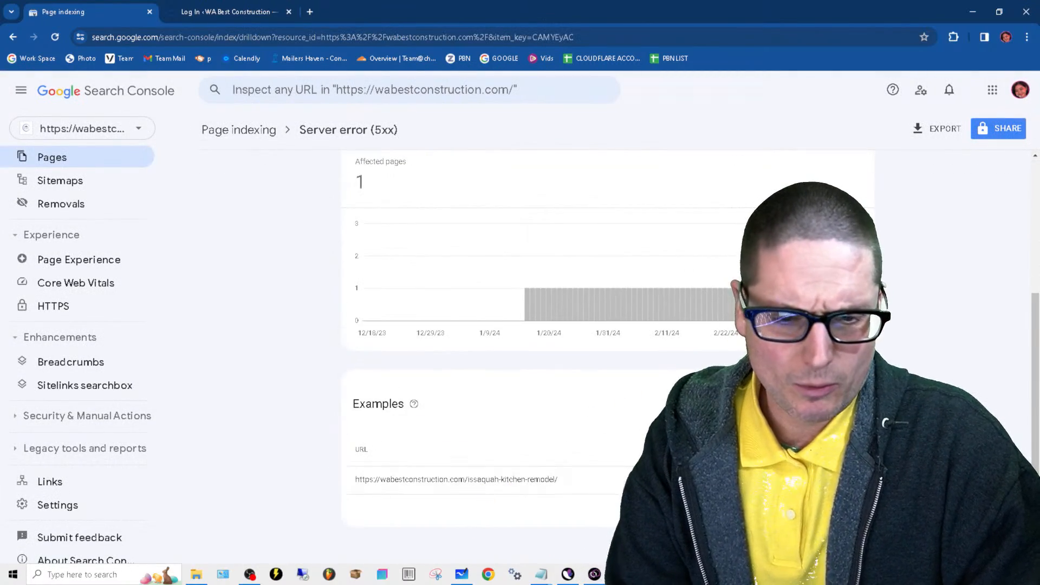
{"action": "scroll", "coordinate": [591, 446], "scroll_direction": "up", "scroll_amount": 4}
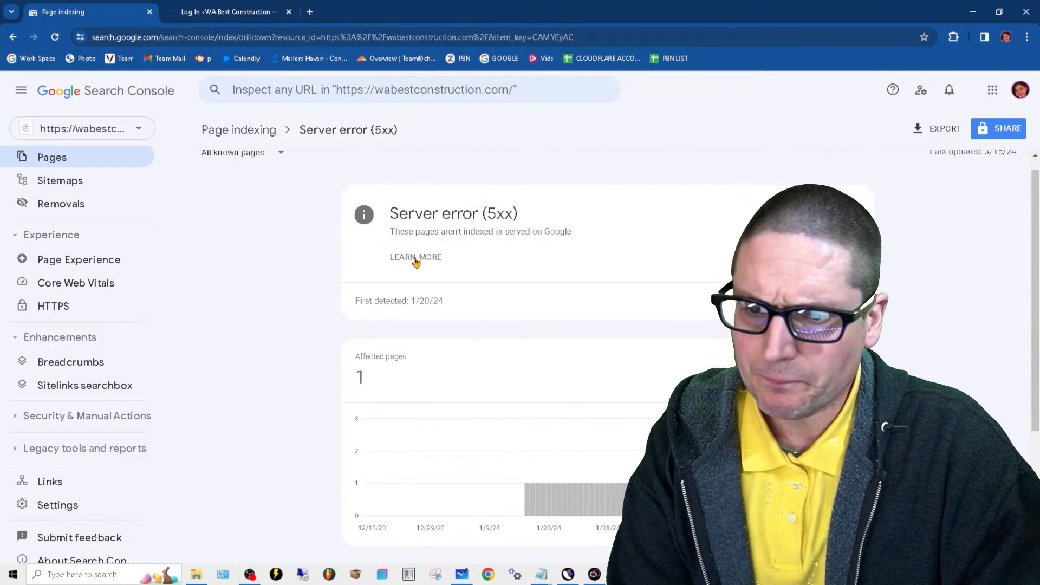
{"action": "left_click", "coordinate": [248, 130]}
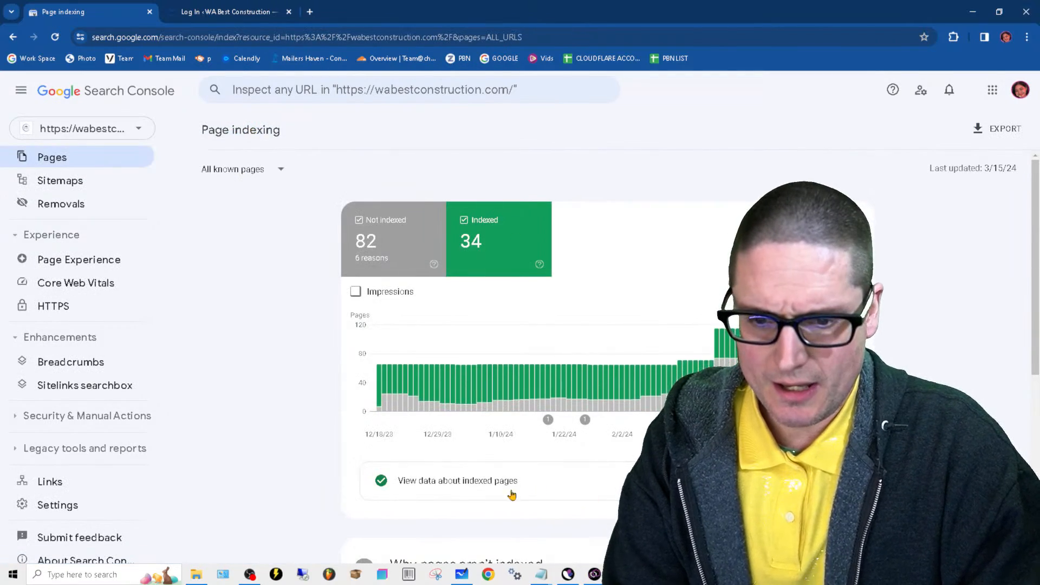
{"action": "right_click", "coordinate": [542, 580]}
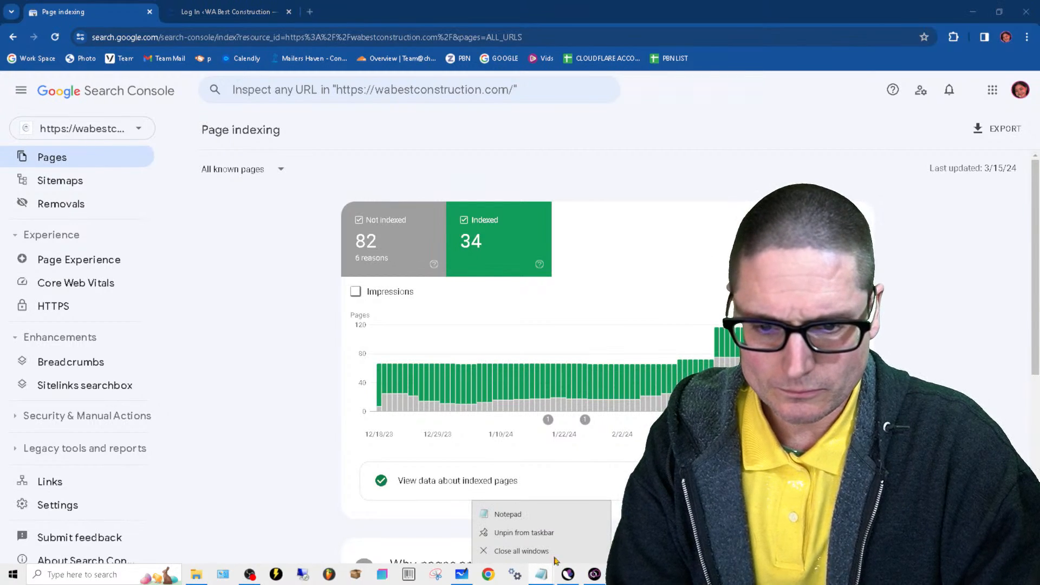
{"action": "left_click", "coordinate": [544, 514]}
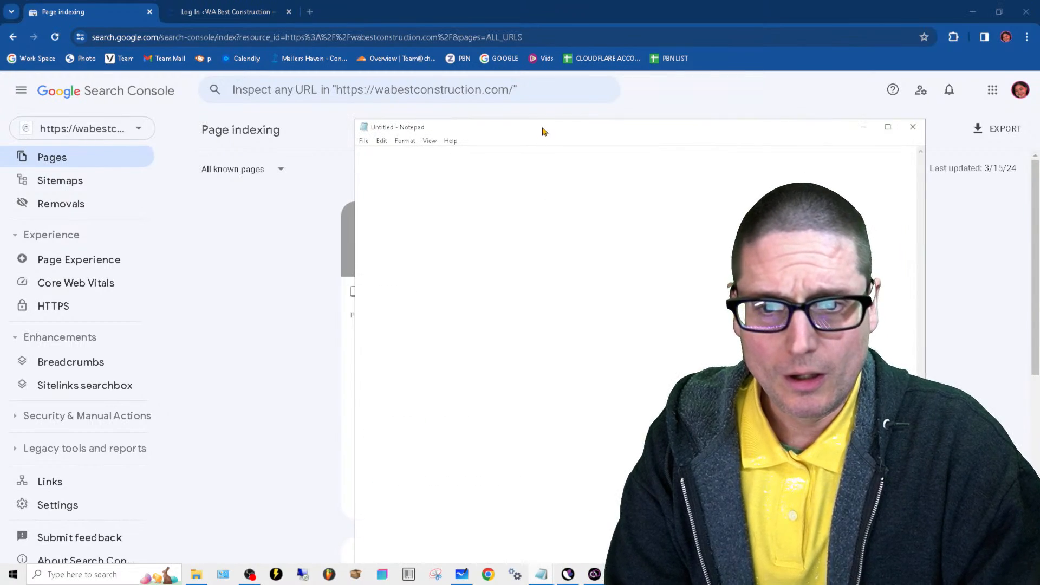
{"action": "left_click_drag", "start_coordinate": [544, 131], "coordinate": [590, 97]}
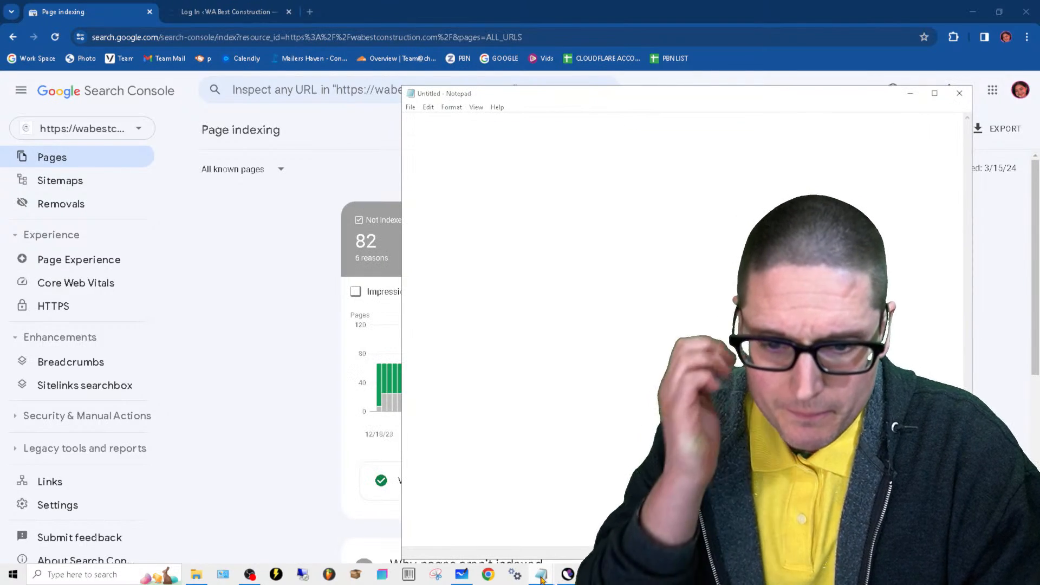
{"action": "mouse_move", "coordinate": [541, 580]}
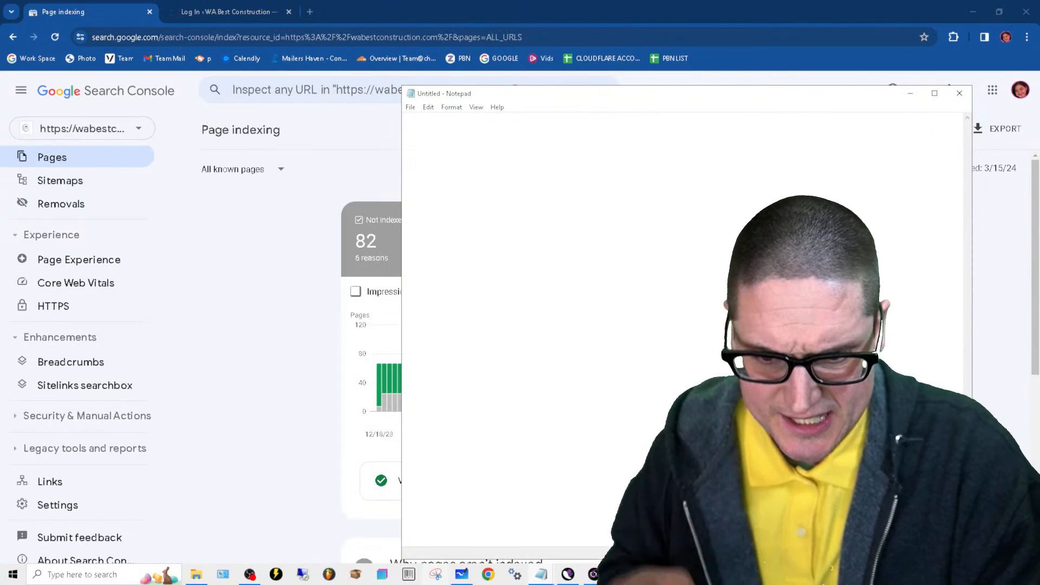
Step: Search the computer for "robot", open the sample robots text document in Notepad, and close the blank Notepad window
{"action": "key", "text": "super"}
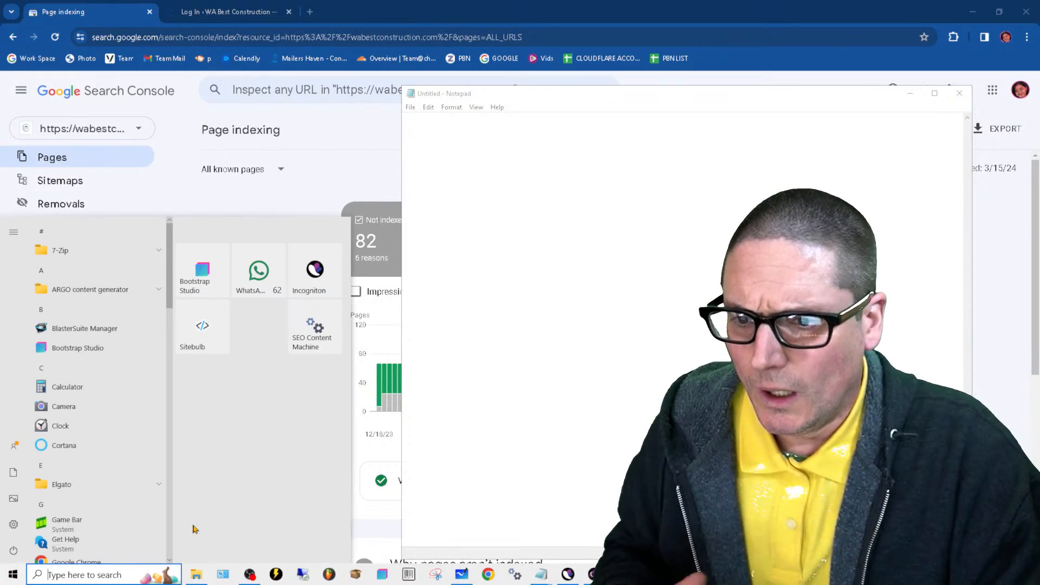
{"action": "type", "text": "robot"}
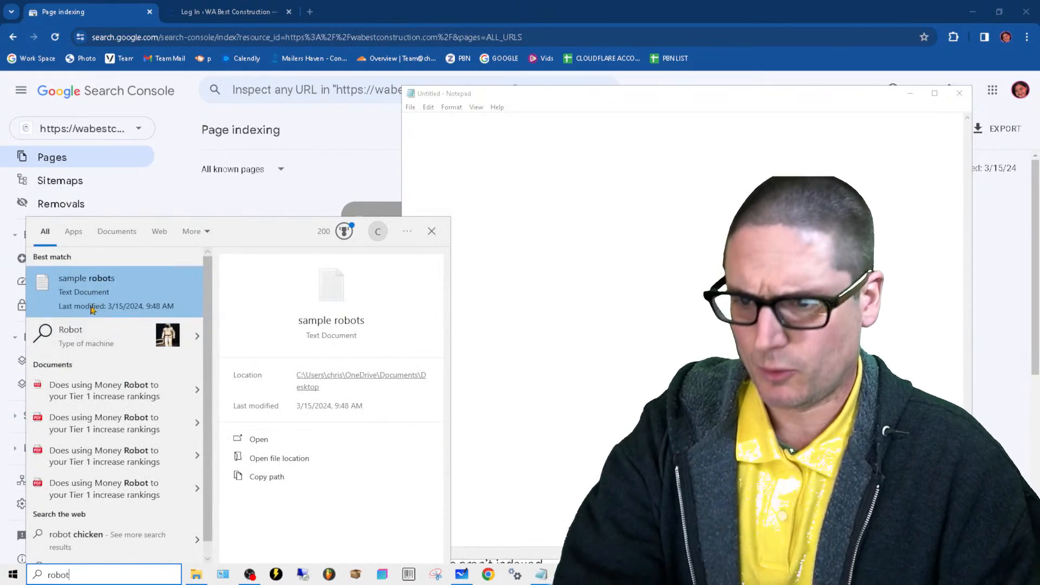
{"action": "left_click", "coordinate": [93, 304]}
{"action": "left_click_drag", "start_coordinate": [712, 244], "coordinate": [351, 144]}
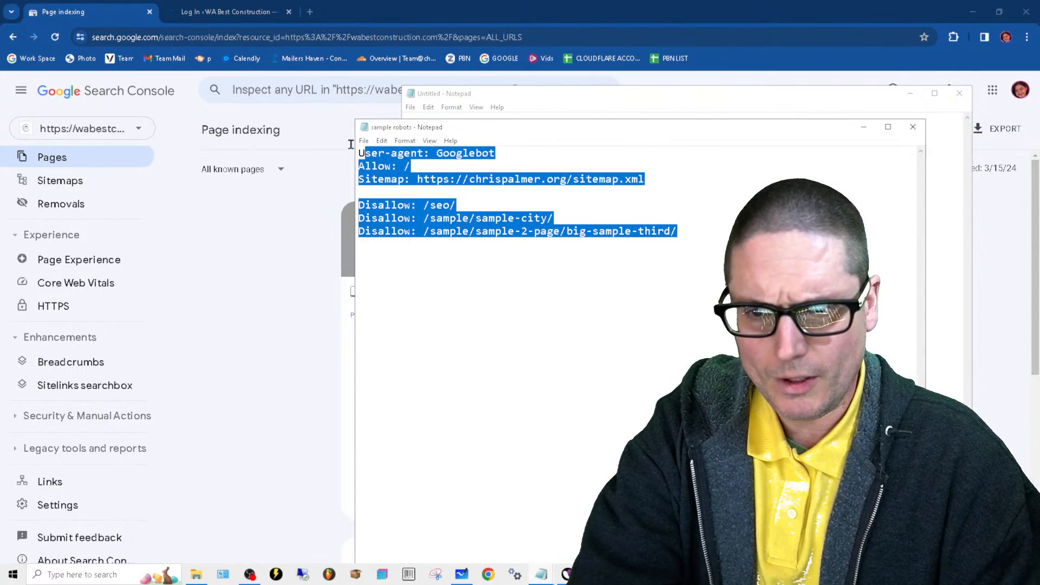
{"action": "left_click", "coordinate": [858, 106]}
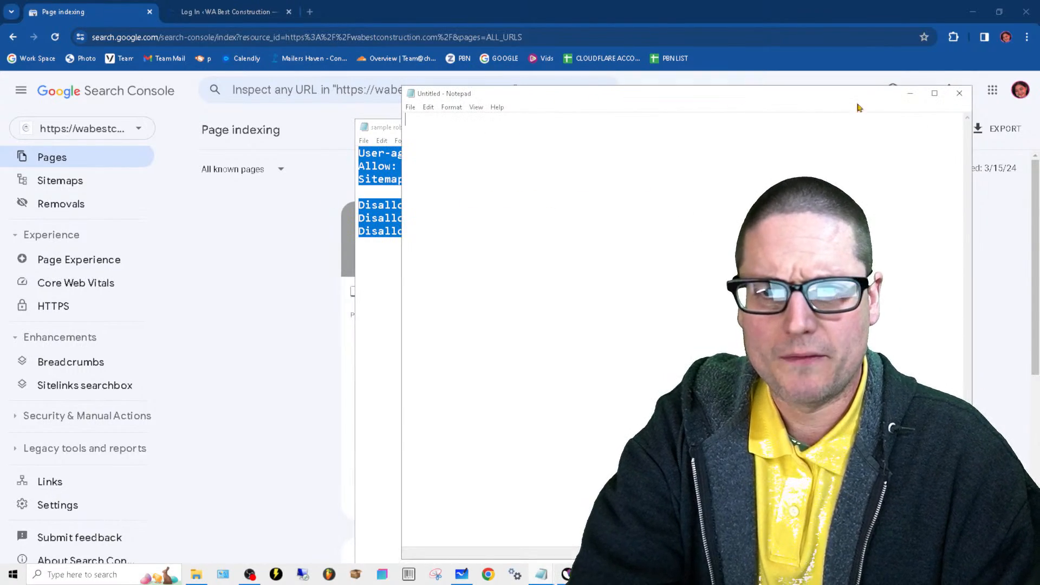
{"action": "left_click", "coordinate": [968, 94]}
{"action": "left_click", "coordinate": [736, 222]}
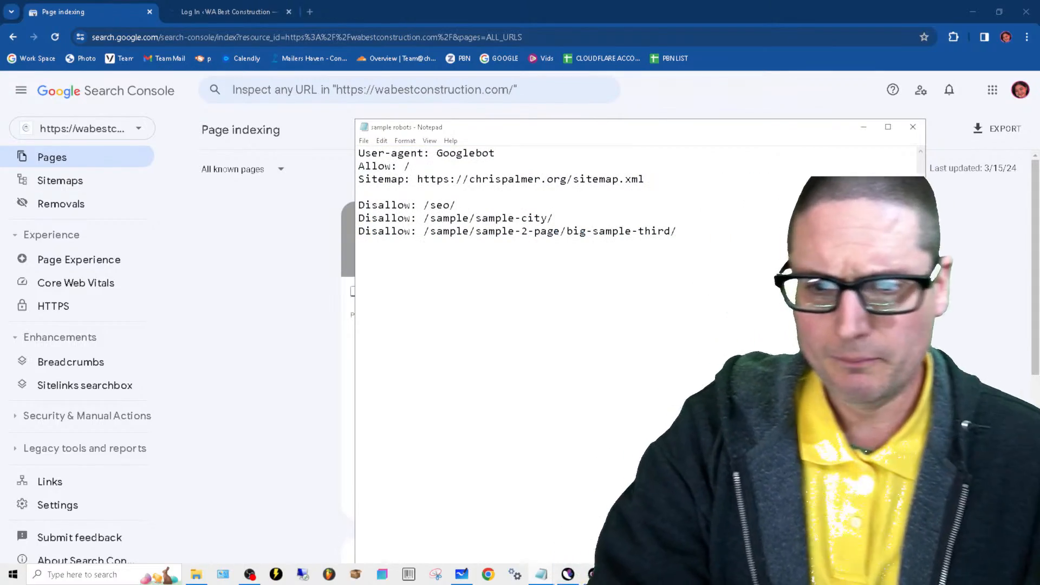
Step: Add the note "1. Identify the pages to keep" below the Disallow lines in the sample robots document
{"action": "key", "text": "Return"}
{"action": "key", "text": "Return"}
{"action": "key", "text": "Return"}
{"action": "key", "text": "Return"}
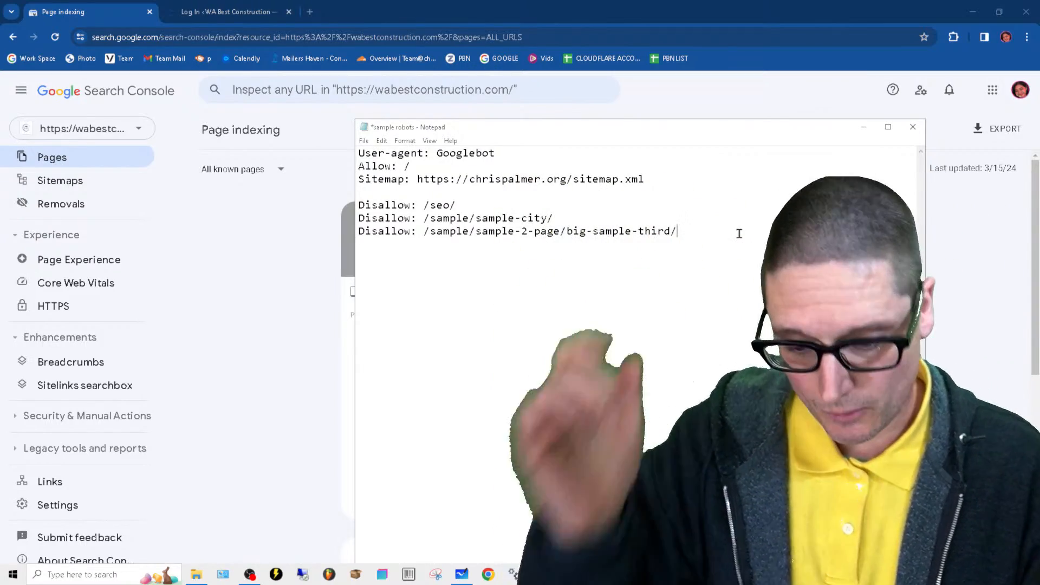
{"action": "key", "text": "Return"}
{"action": "key", "text": "Return"}
{"action": "key", "text": "Return"}
{"action": "type", "text": "1"}
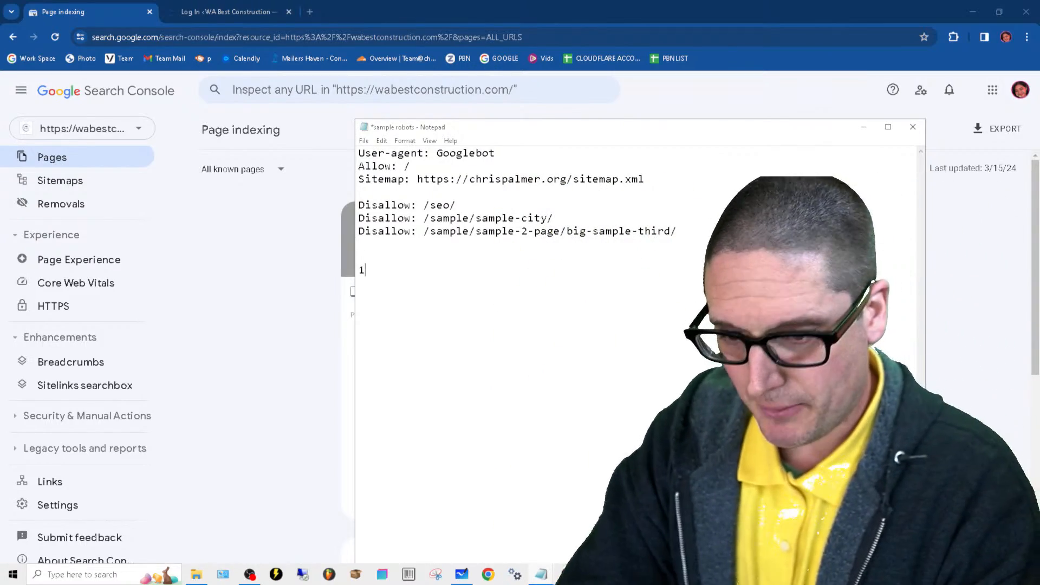
{"action": "type", "text": ". Identify the pages"}
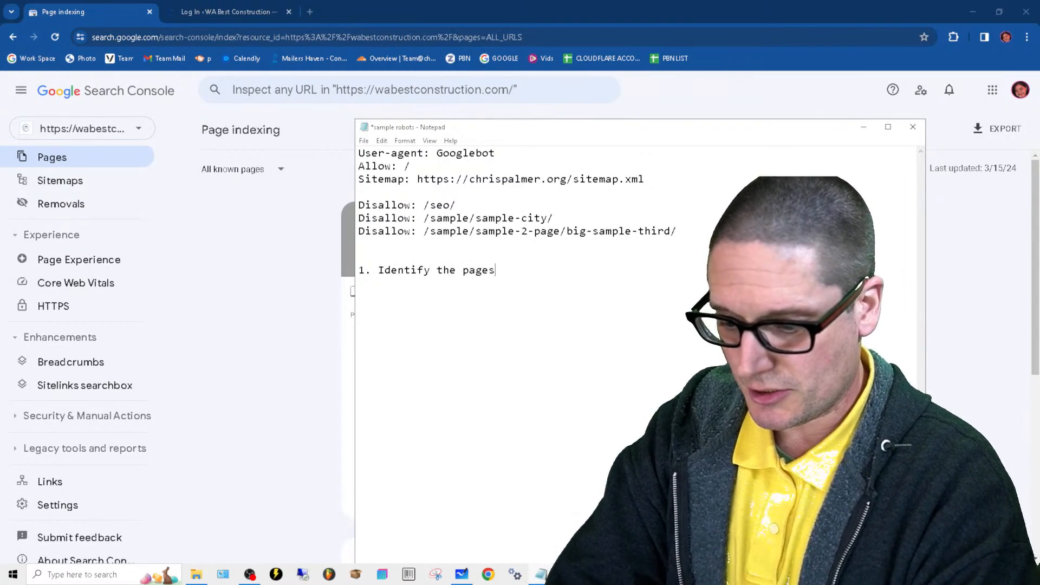
{"action": "type", "text": " to keep"}
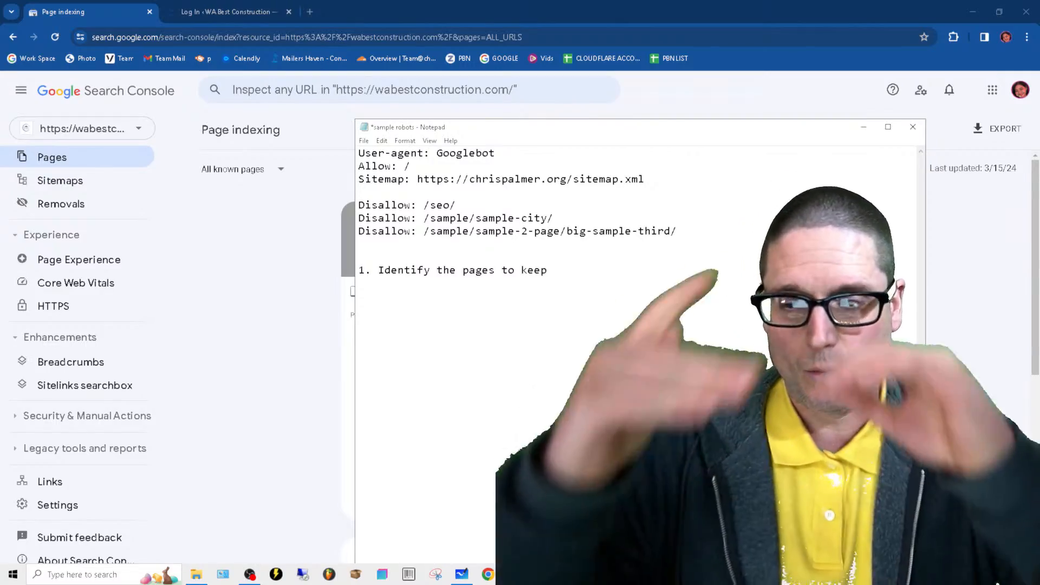
Step: Switch to the site's WordPress login page, copy the wabestconstruction.com root address and open the homepage in a new tab
{"action": "left_click", "coordinate": [210, 4]}
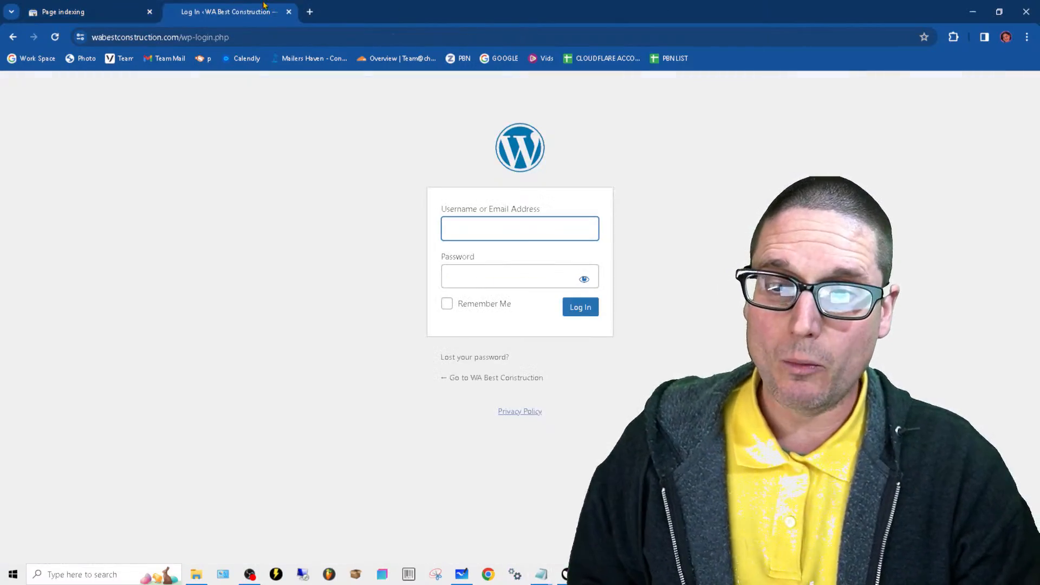
{"action": "left_click", "coordinate": [118, 5]}
{"action": "left_click", "coordinate": [266, 10]}
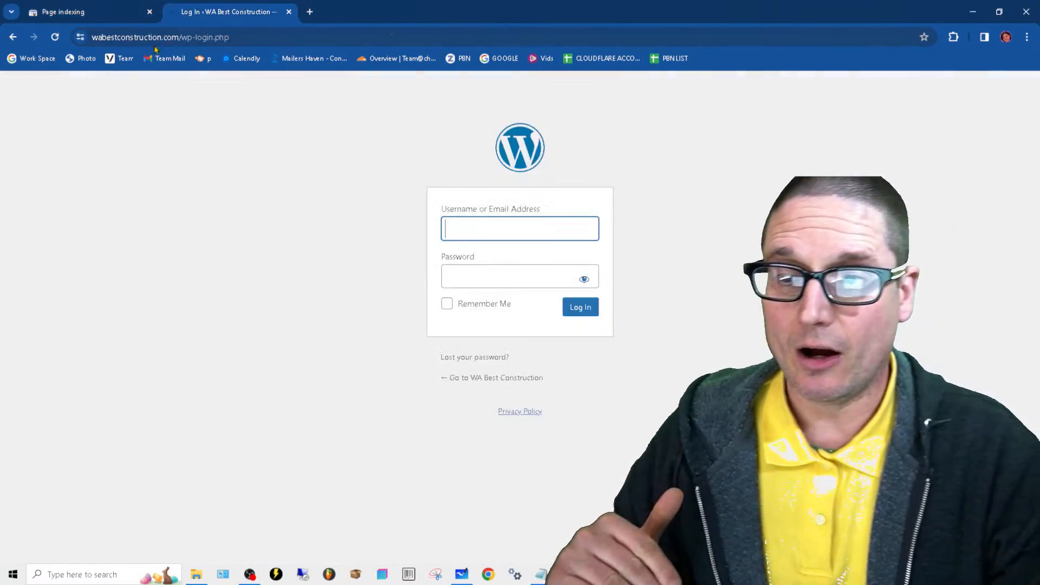
{"action": "left_click_drag", "start_coordinate": [178, 40], "coordinate": [41, 41]}
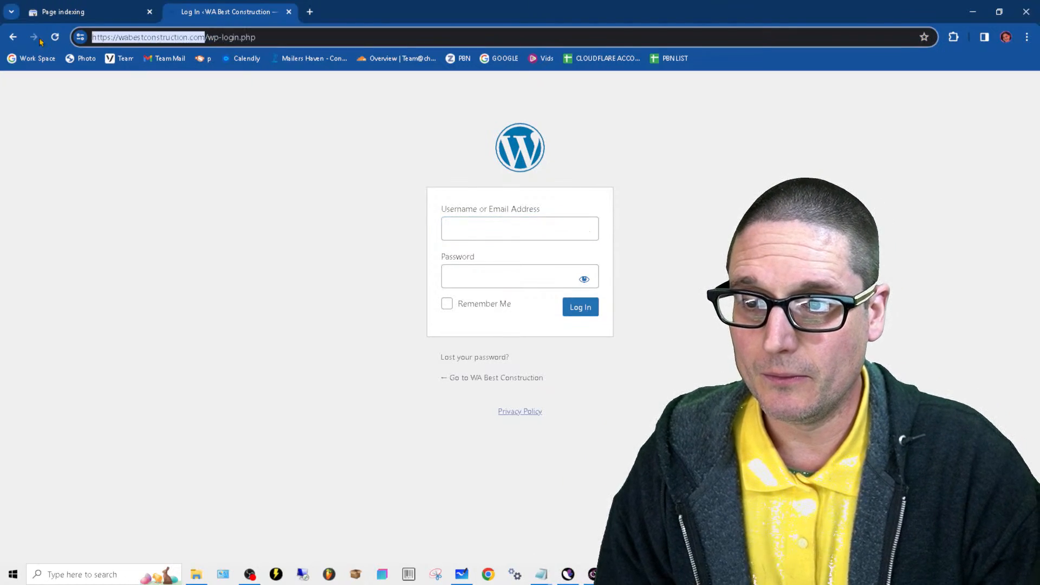
{"action": "right_click", "coordinate": [102, 40]}
{"action": "left_click", "coordinate": [188, 139]}
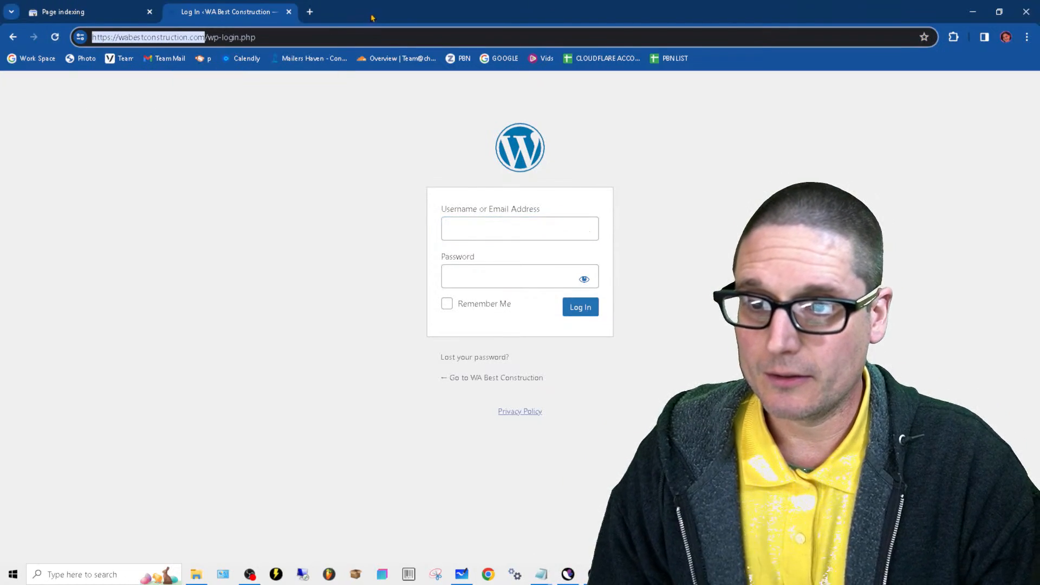
{"action": "left_click", "coordinate": [308, 12]}
{"action": "key", "text": "ctrl+v"}
{"action": "key", "text": "Return"}
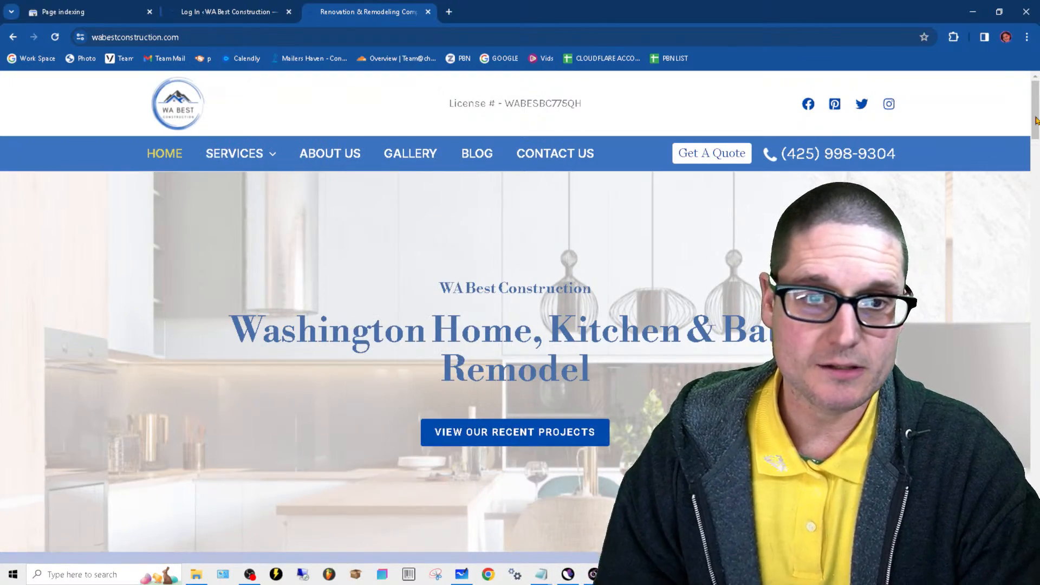
Step: Review the homepage down to its footer, and examine the Gallery page's finished and featured projects
{"action": "left_click_drag", "start_coordinate": [1035, 120], "coordinate": [1036, 536]}
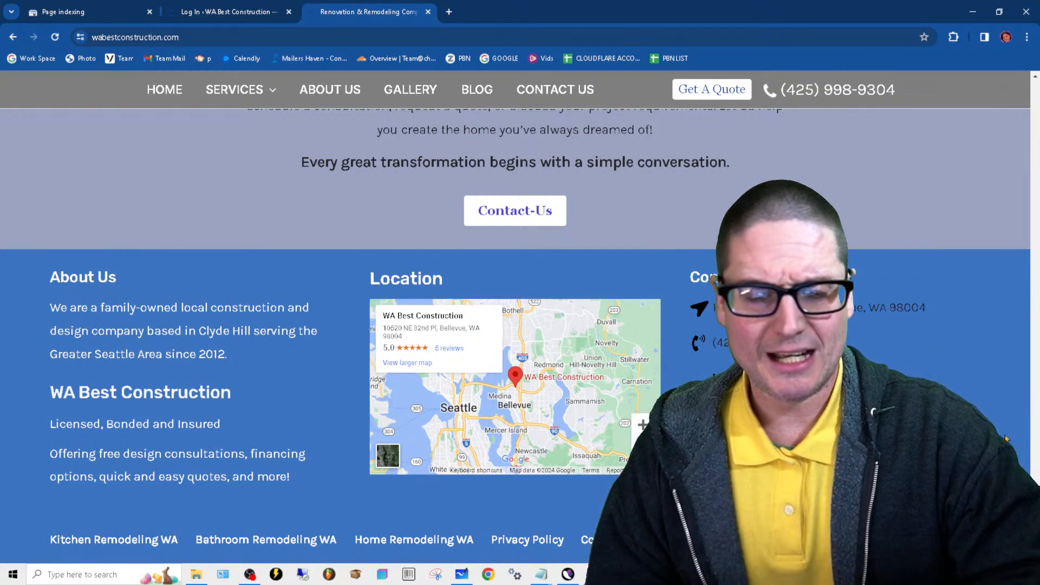
{"action": "scroll", "coordinate": [650, 124], "scroll_direction": "up", "scroll_amount": 20}
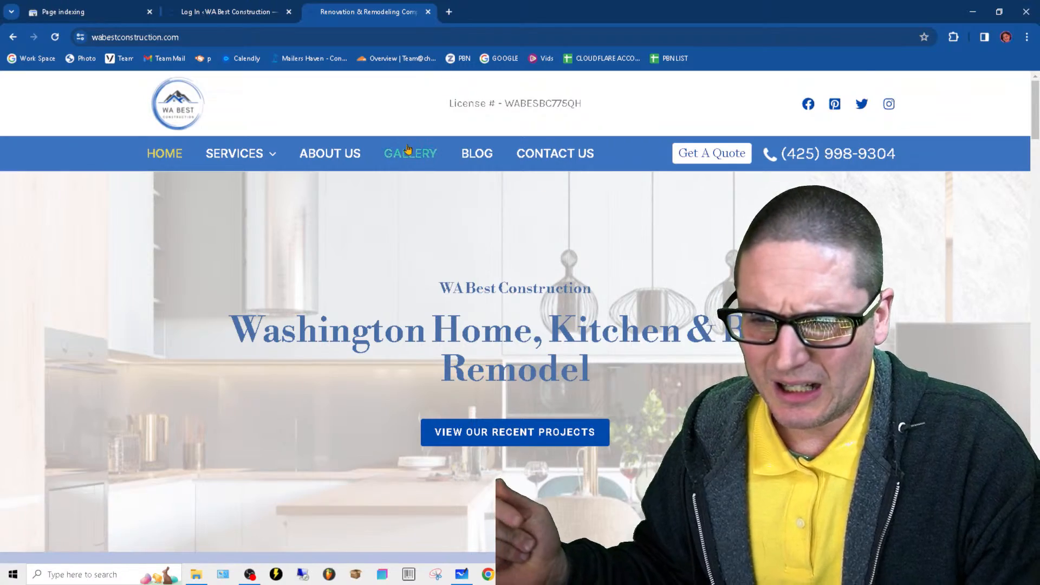
{"action": "left_click", "coordinate": [428, 158]}
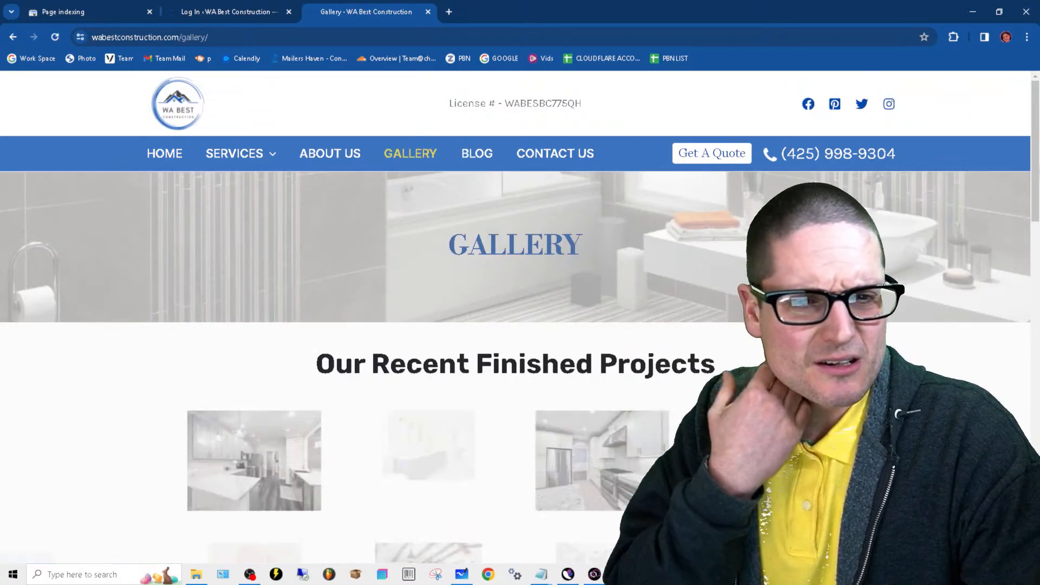
{"action": "scroll", "coordinate": [639, 145], "scroll_direction": "down", "scroll_amount": 6}
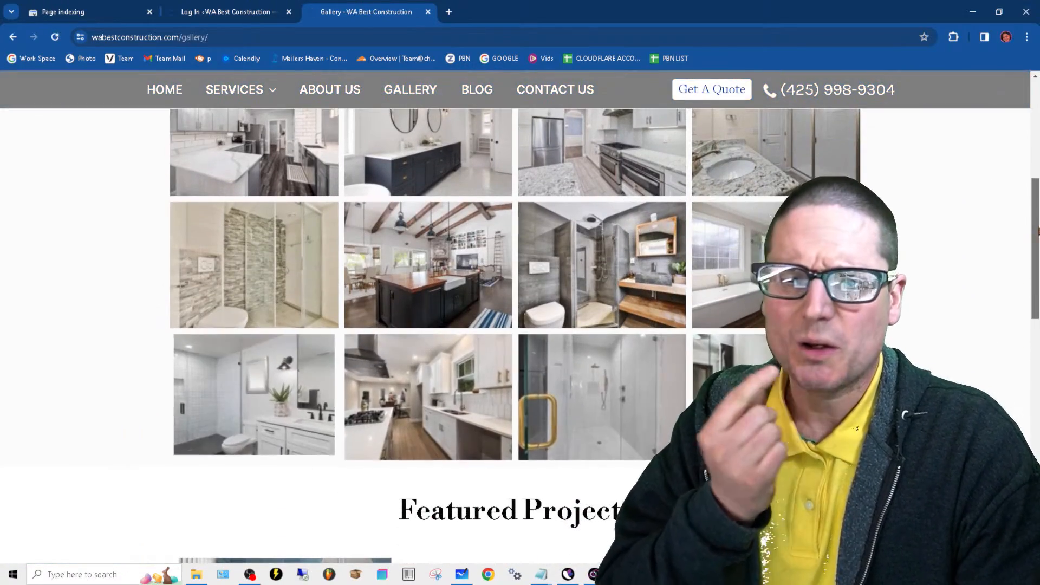
{"action": "scroll", "coordinate": [1020, 295], "scroll_direction": "down", "scroll_amount": 4}
{"action": "scroll", "coordinate": [1020, 295], "scroll_direction": "down", "scroll_amount": 3}
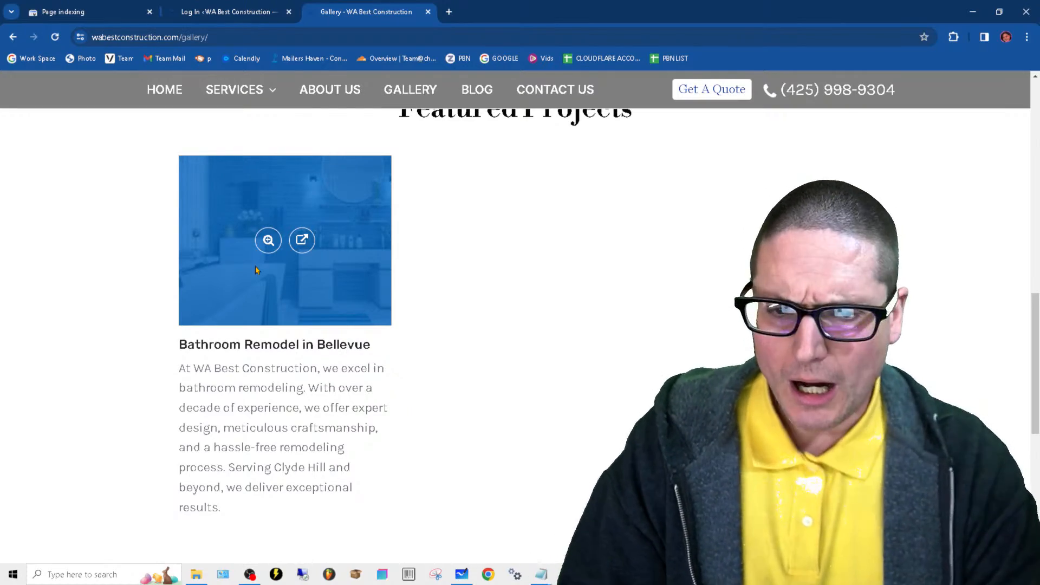
{"action": "left_click_drag", "start_coordinate": [1035, 352], "coordinate": [1035, 140]}
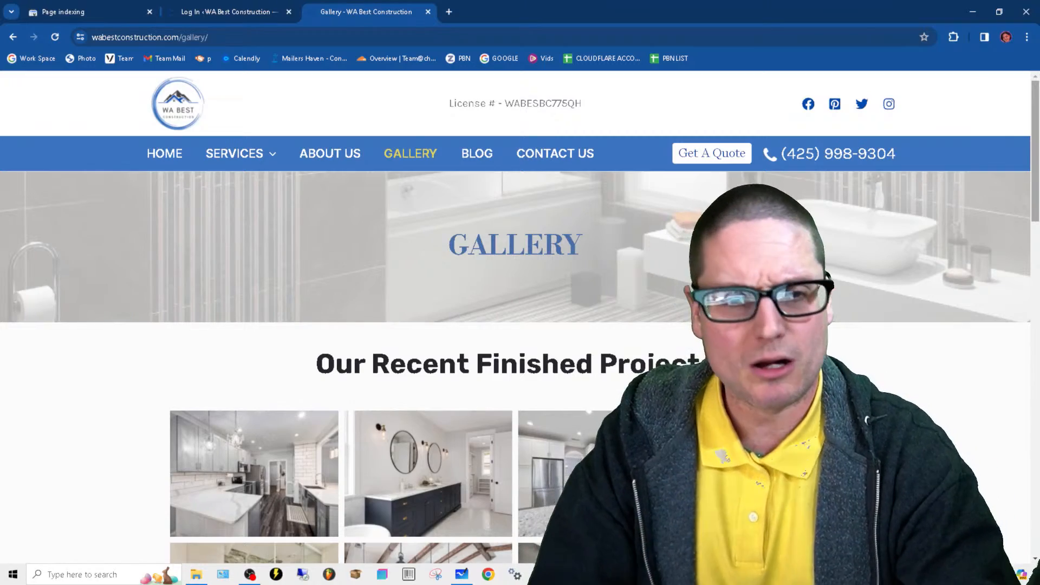
{"action": "left_click_drag", "start_coordinate": [1035, 140], "coordinate": [1035, 439]}
{"action": "right_click", "coordinate": [1002, 421]}
{"action": "left_click", "coordinate": [665, 220]}
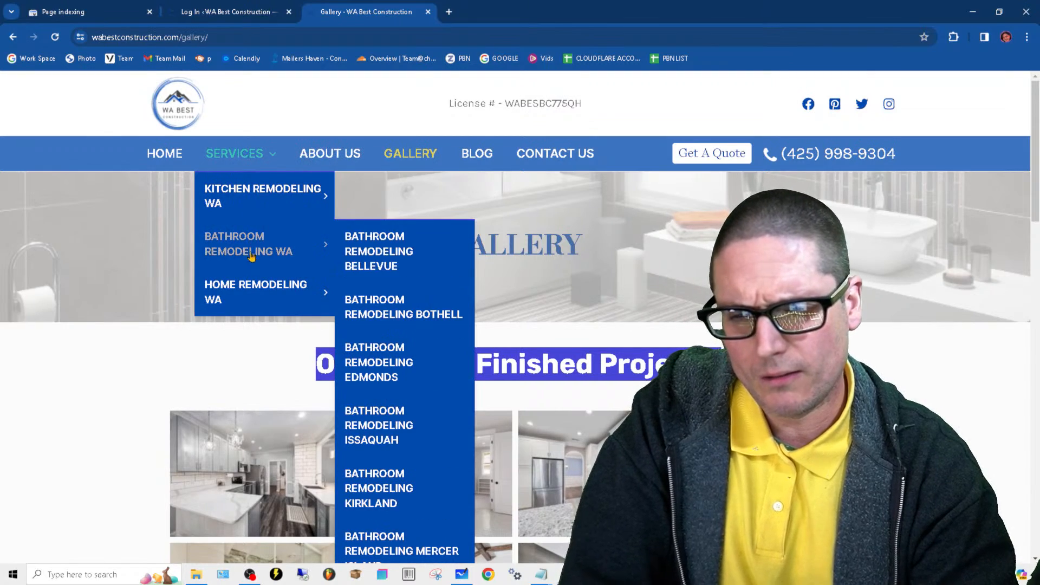
Step: Open the Bathroom Remodeling Bellevue page and examine its other-location links, footer and URL slug
{"action": "left_click", "coordinate": [378, 242]}
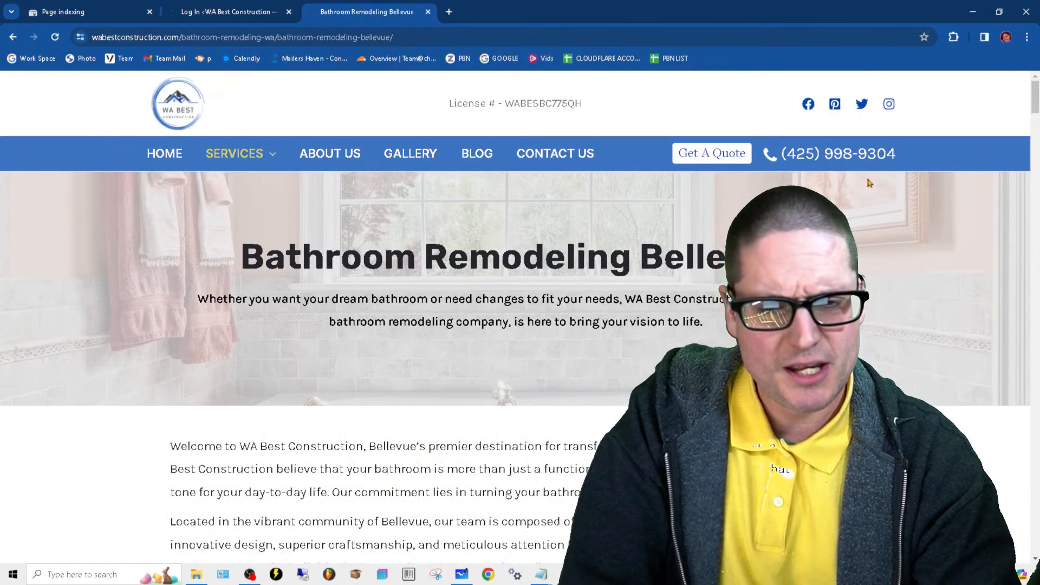
{"action": "left_click_drag", "start_coordinate": [1037, 100], "coordinate": [1036, 516]}
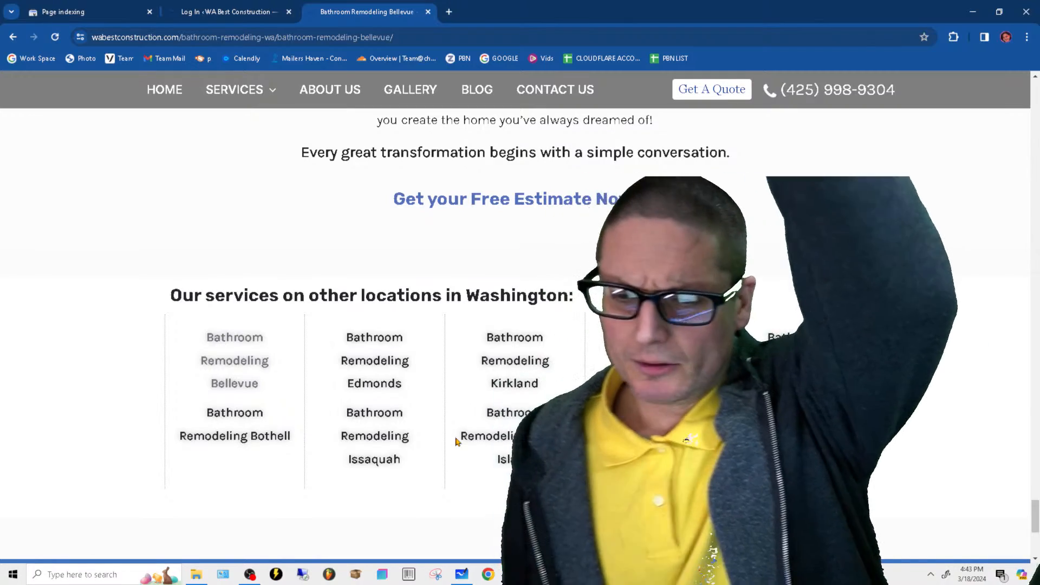
{"action": "scroll", "coordinate": [114, 506], "scroll_direction": "down", "scroll_amount": 5}
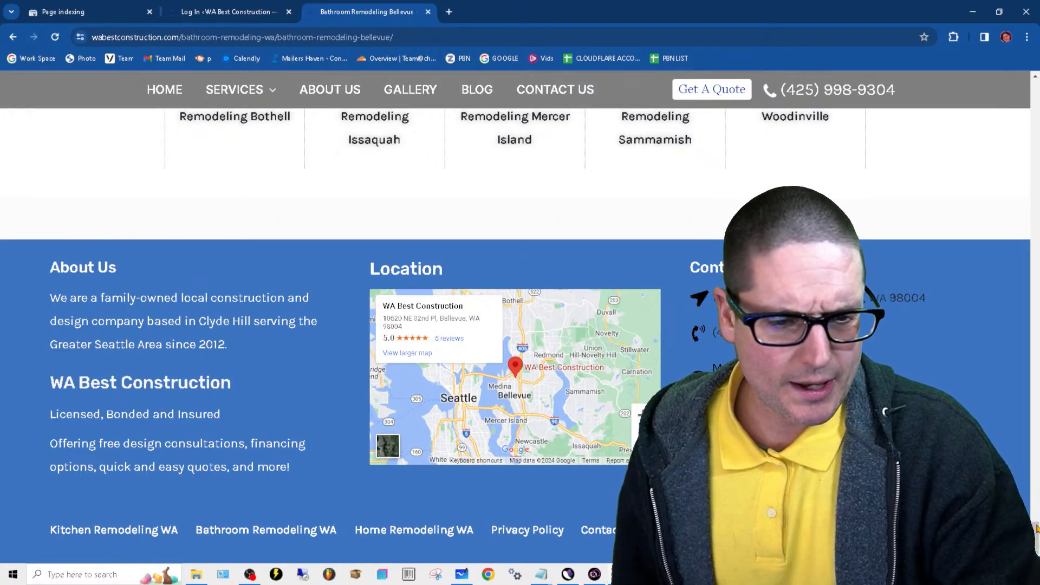
{"action": "left_click_drag", "start_coordinate": [1036, 530], "coordinate": [1033, 81]}
{"action": "mouse_move", "coordinate": [249, 153]}
{"action": "mouse_move", "coordinate": [283, 196]}
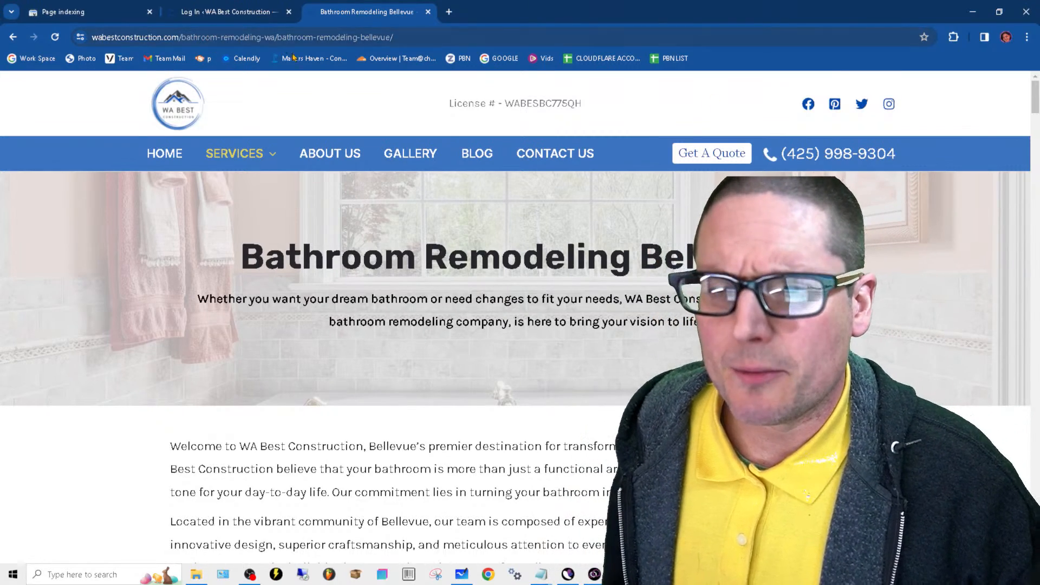
{"action": "left_click_drag", "start_coordinate": [275, 37], "coordinate": [419, 37]}
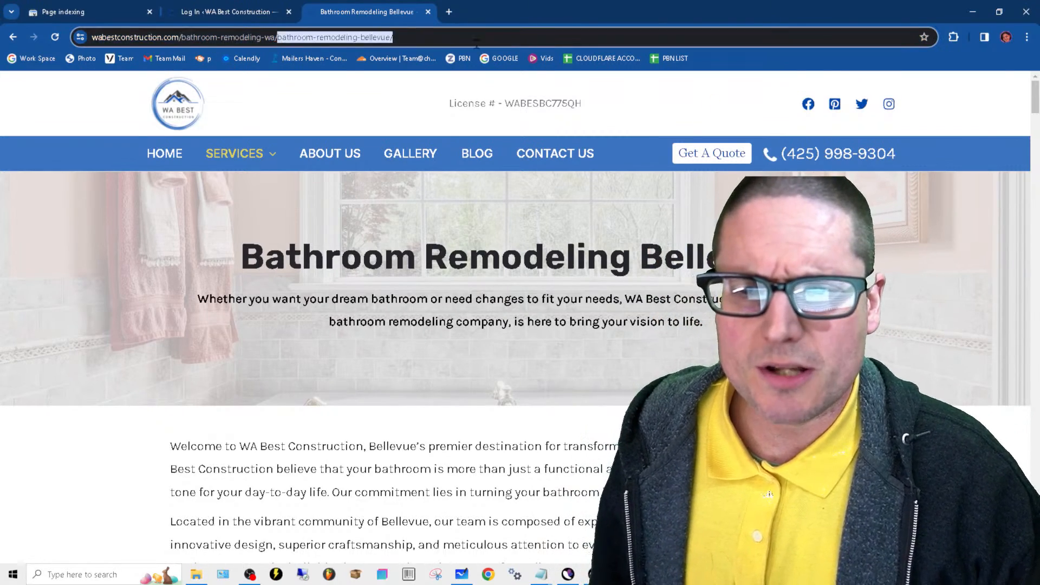
Step: View the Kitchen Remodeling Bellevue page and the Home Remodeling Bothell page from the site's services
{"action": "mouse_move", "coordinate": [275, 255]}
{"action": "mouse_move", "coordinate": [251, 196]}
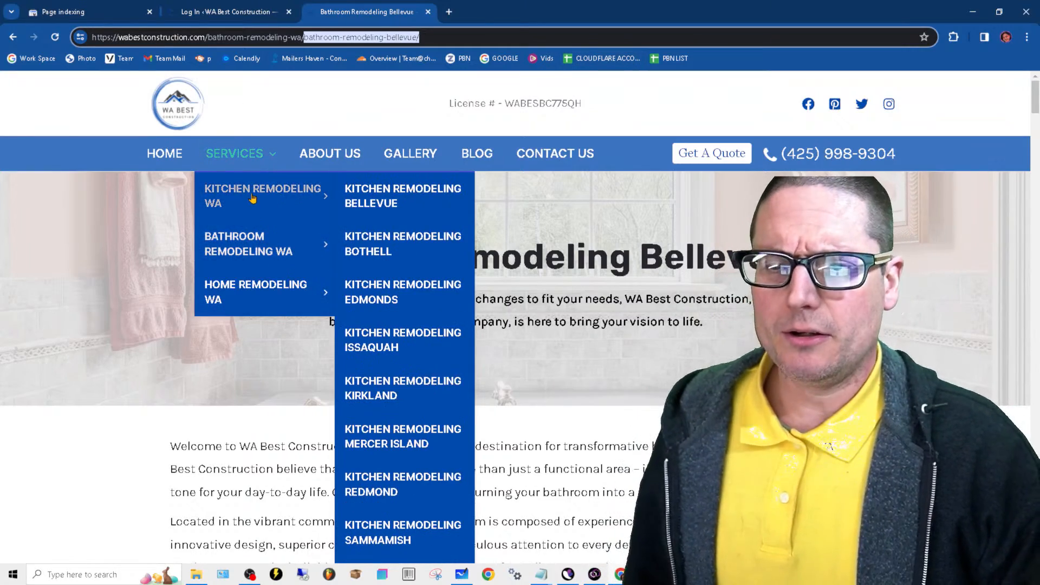
{"action": "left_click", "coordinate": [372, 196]}
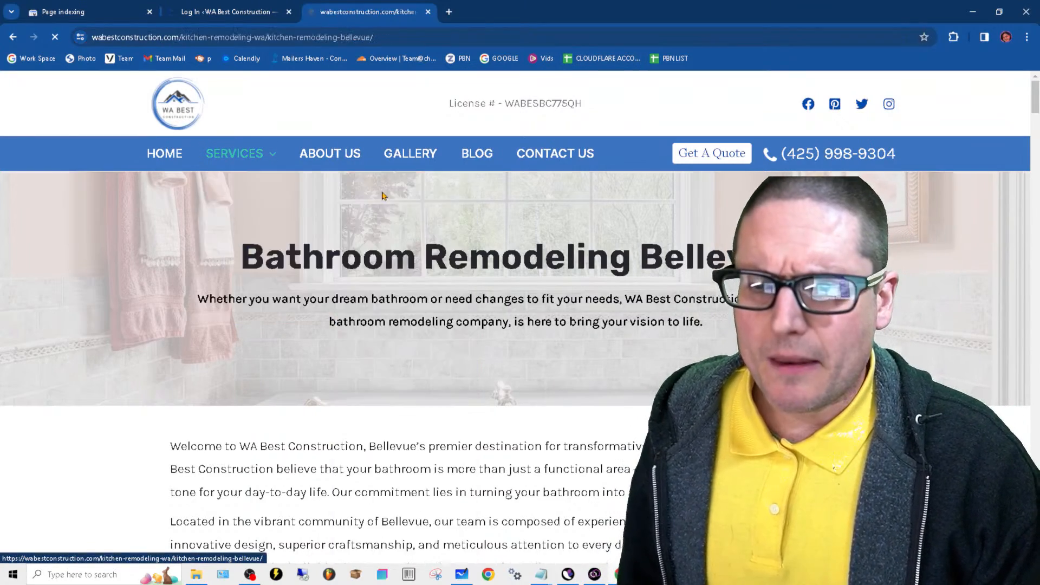
{"action": "mouse_move", "coordinate": [257, 278]}
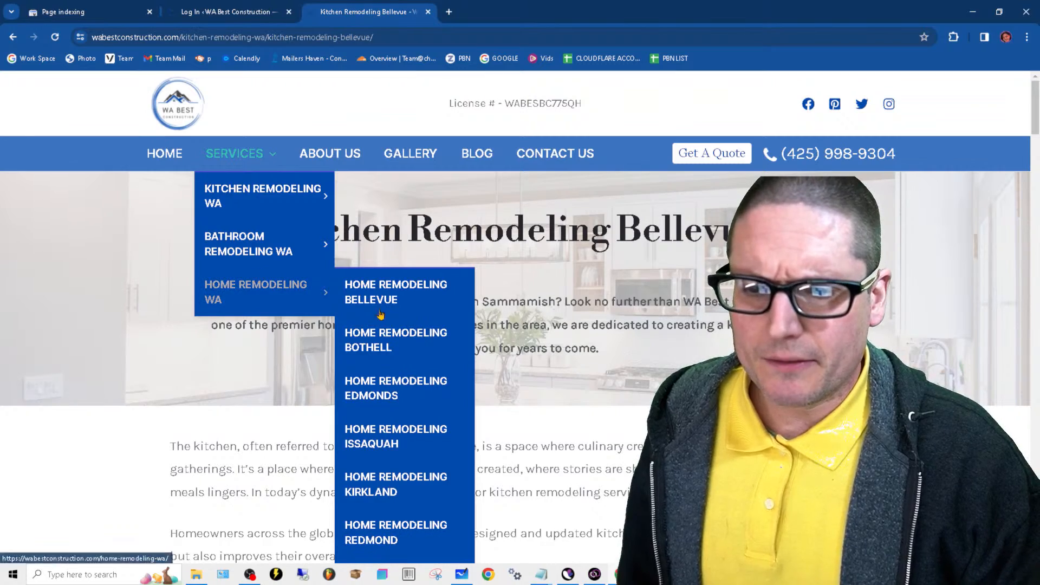
{"action": "left_click", "coordinate": [373, 334]}
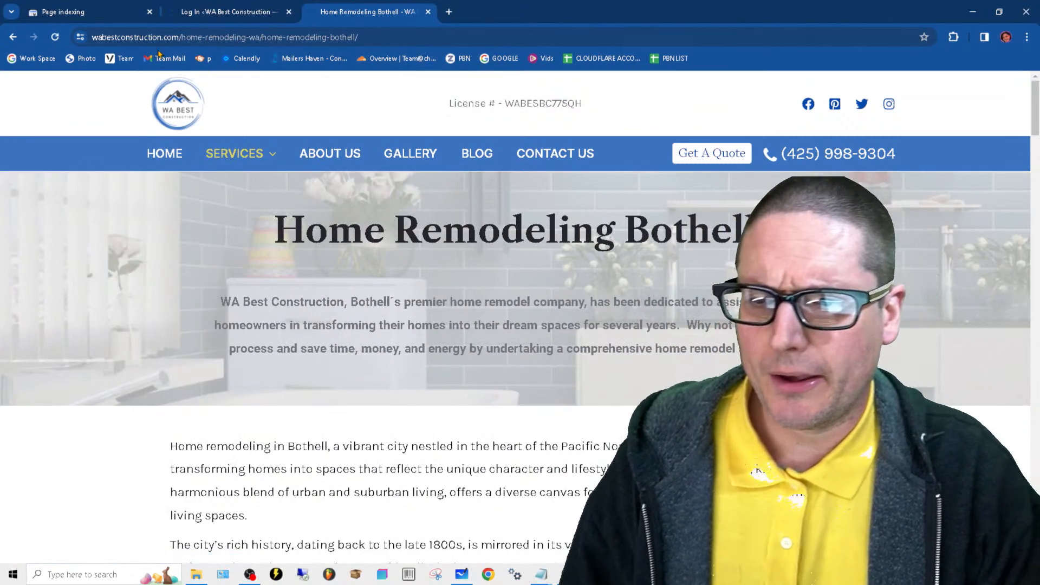
Step: Replace the Bothell page's URL path with sitemap.xml and load the site's XML sitemap
{"action": "left_click_drag", "start_coordinate": [207, 37], "coordinate": [1001, 111]}
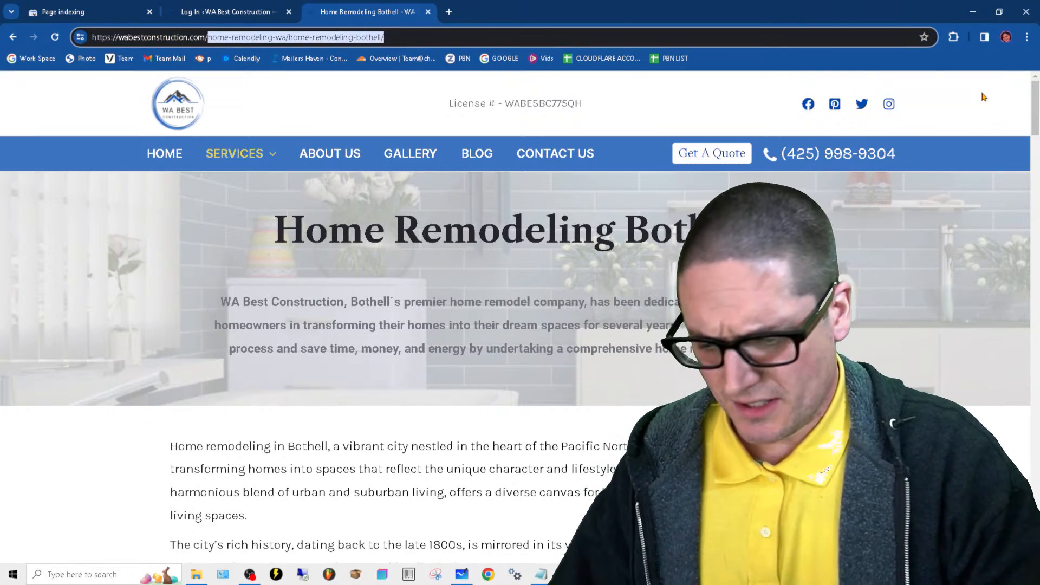
{"action": "key", "text": "BackSpace"}
{"action": "type", "text": "sitemap."}
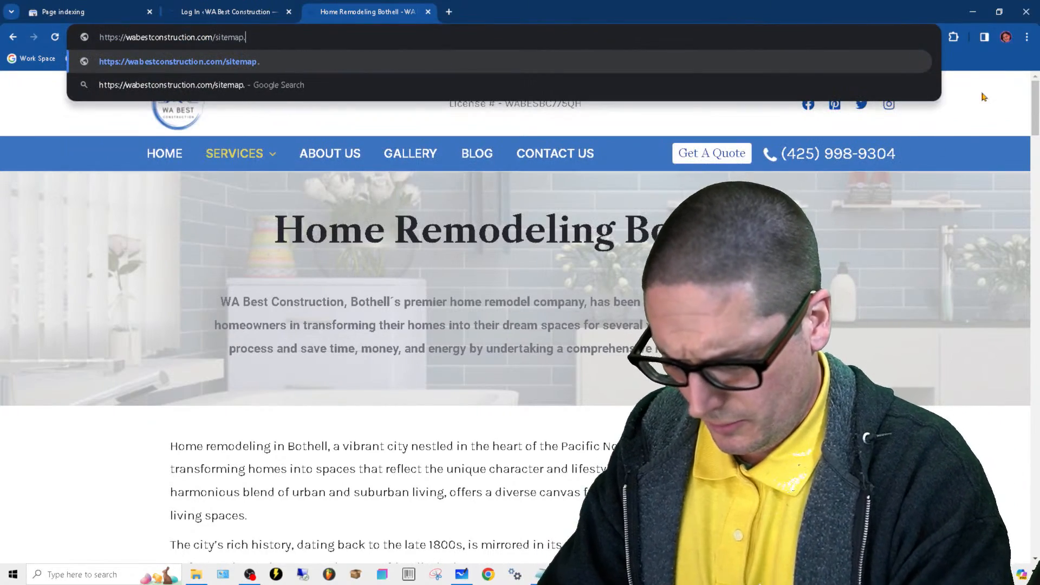
{"action": "type", "text": "xml"}
{"action": "key", "text": "Return"}
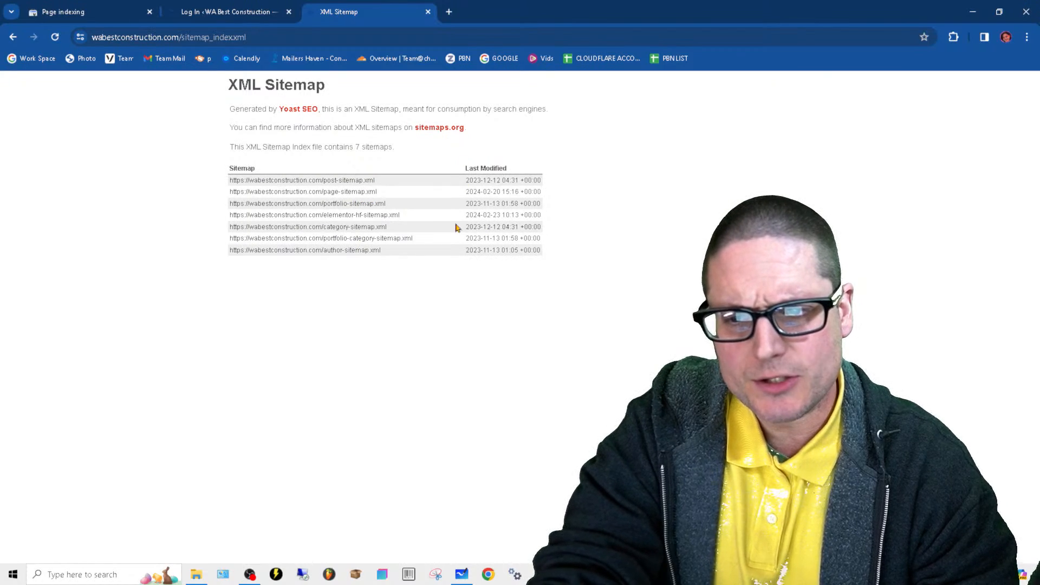
Step: Examine the XML sitemap index, including its introductory text and the listed sitemaps
{"action": "right_click", "coordinate": [697, 349]}
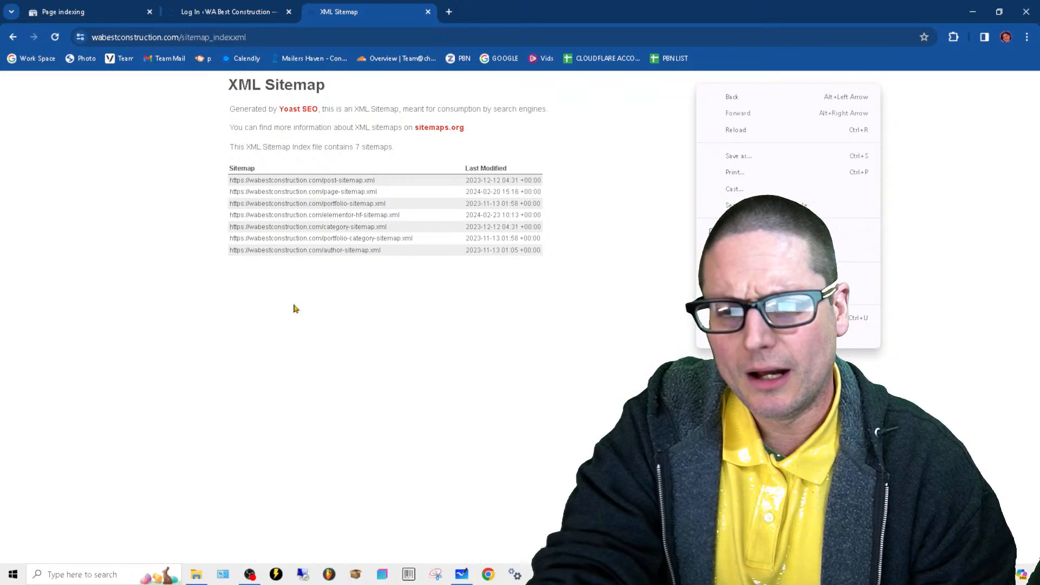
{"action": "left_click", "coordinate": [361, 329]}
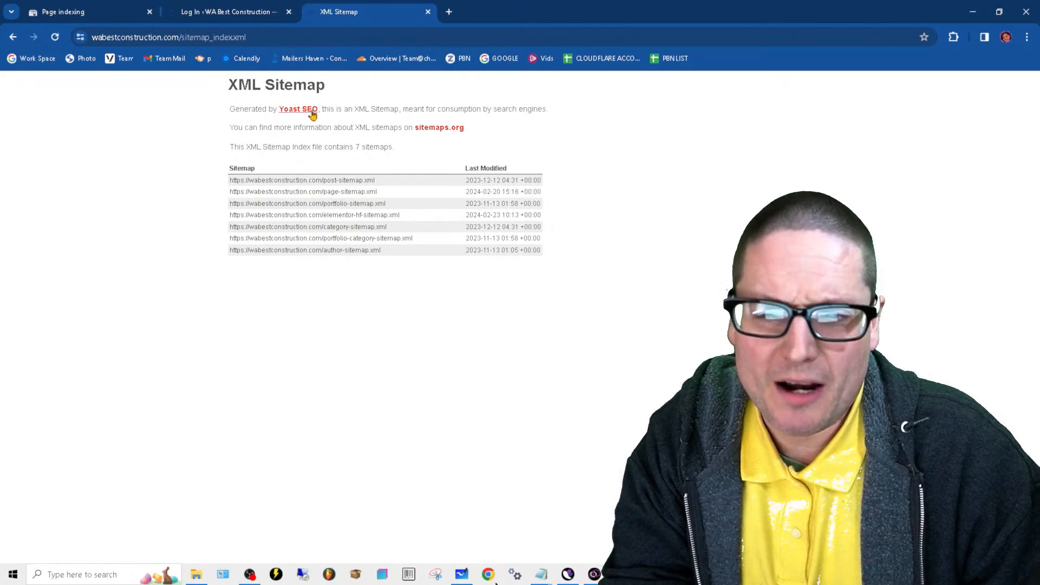
{"action": "triple_click", "coordinate": [413, 135]}
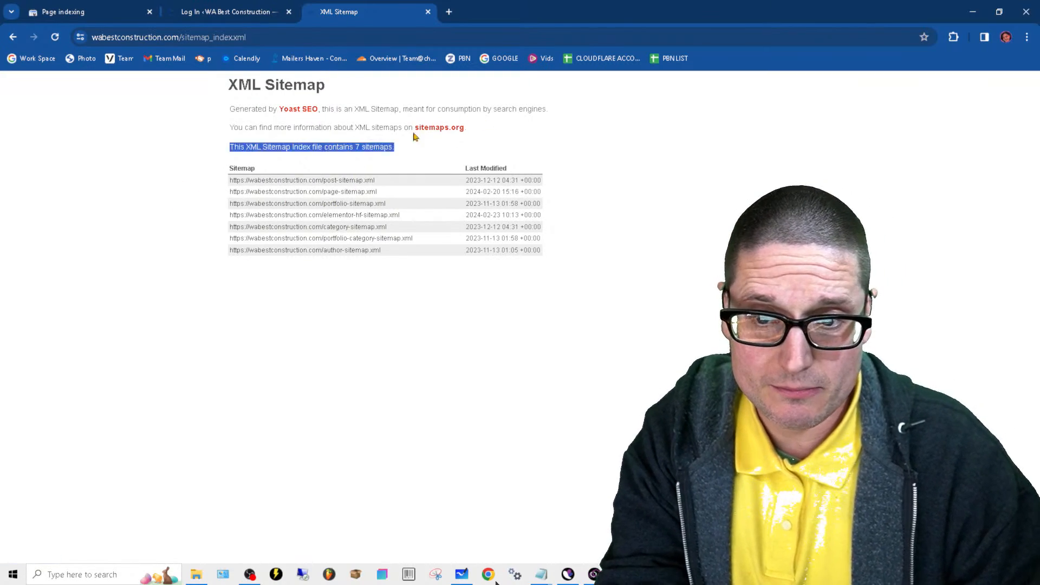
{"action": "left_click", "coordinate": [490, 125]}
{"action": "triple_click", "coordinate": [476, 137]}
{"action": "left_click_drag", "start_coordinate": [477, 137], "coordinate": [339, 110]}
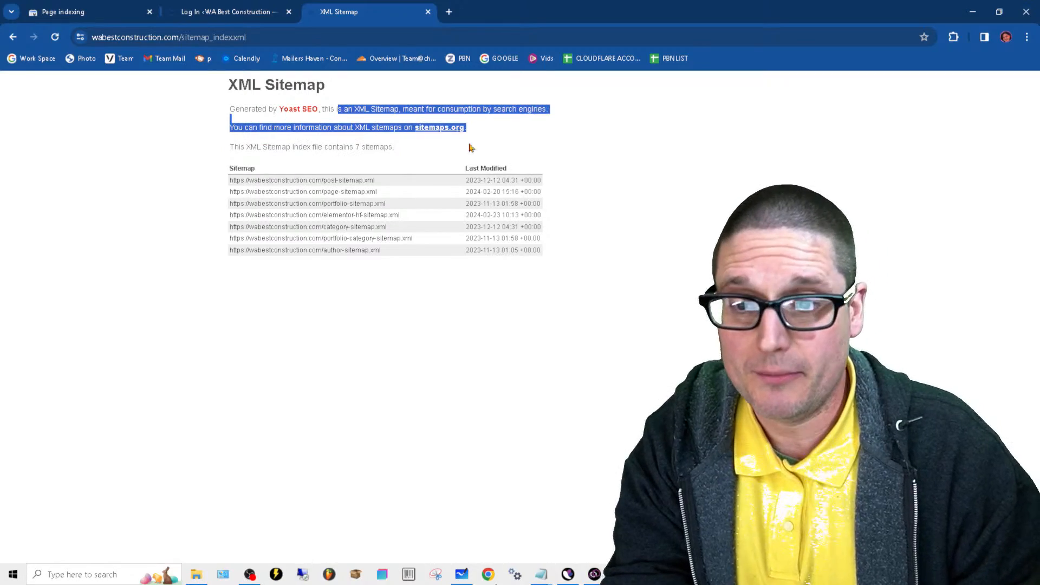
{"action": "left_click", "coordinate": [799, 175]}
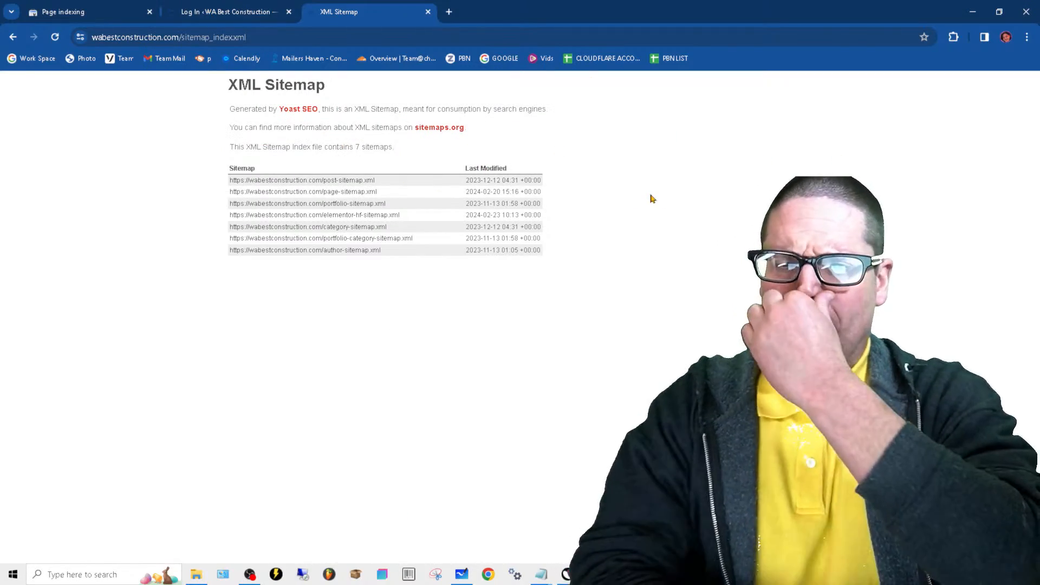
Step: Switch to the sample robots note in Notepad and add the item "2. Check SEO plugin , redirects , robots.txt" below item 1
{"action": "left_click", "coordinate": [541, 574]}
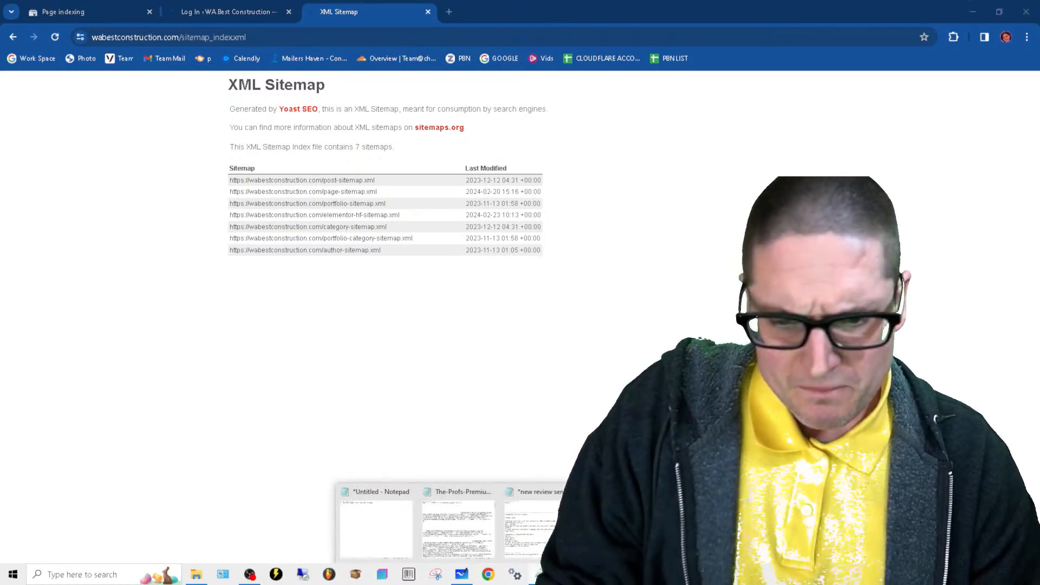
{"action": "left_click", "coordinate": [705, 529]}
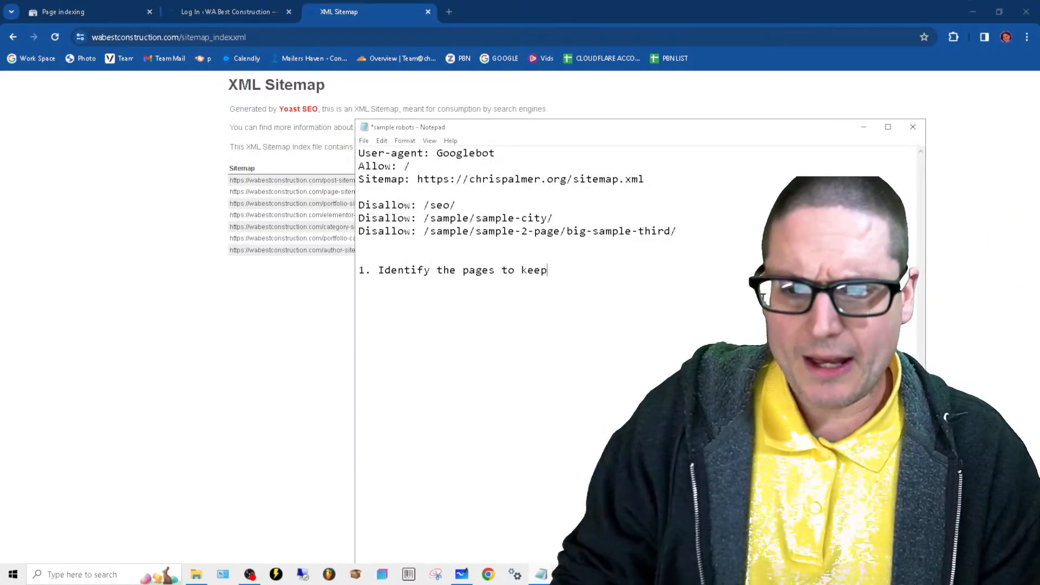
{"action": "key", "text": "Return"}
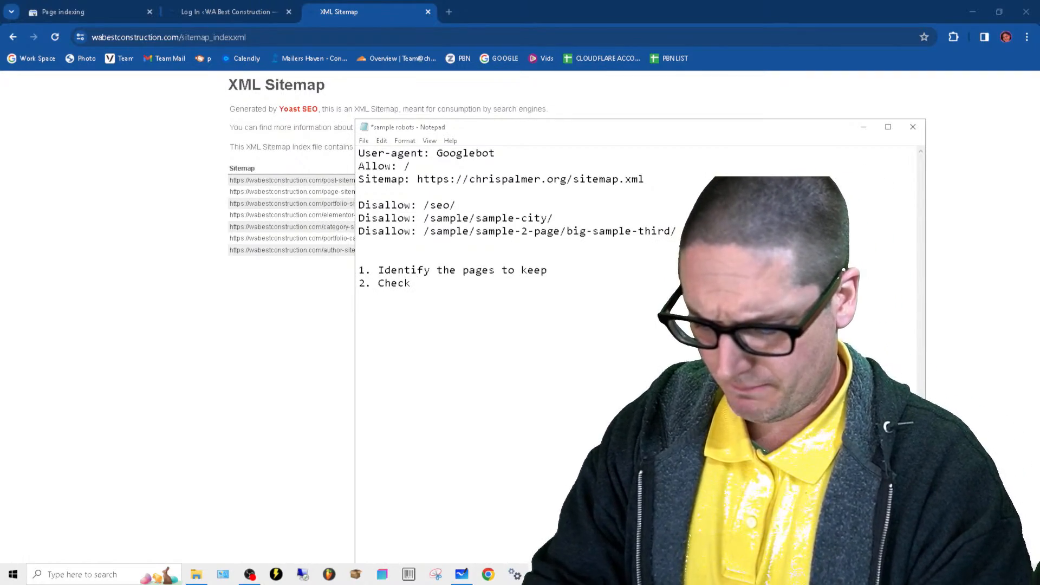
{"action": "type", "text": "2. Check SEO plug"}
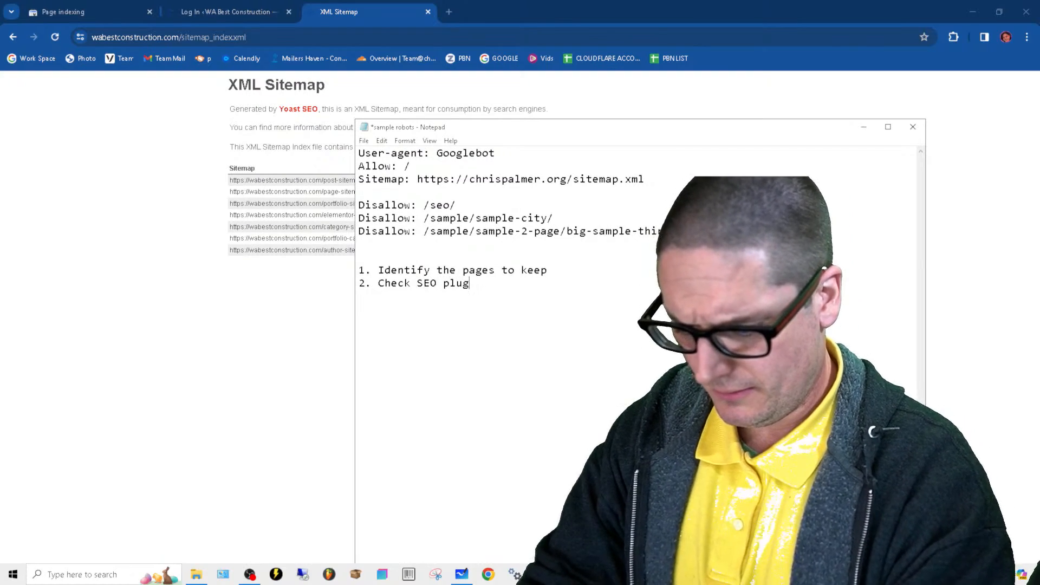
{"action": "type", "text": "in , r"}
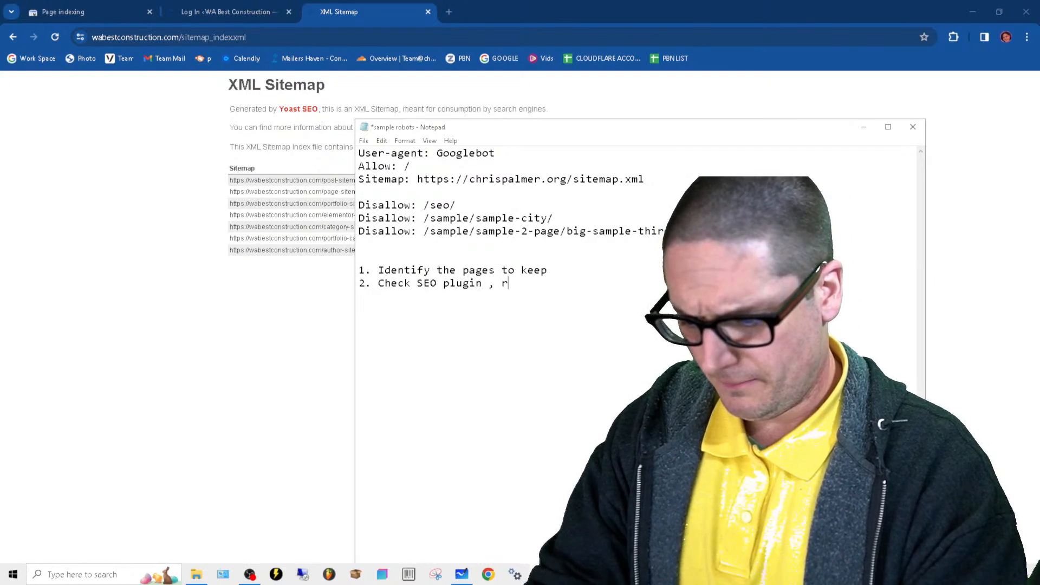
{"action": "type", "text": "edirects , r"}
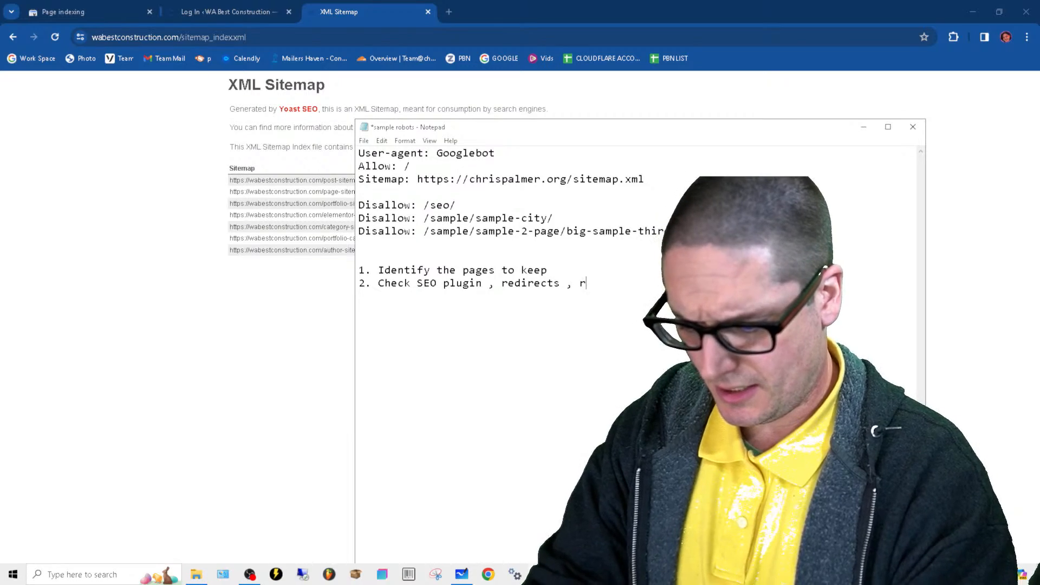
{"action": "type", "text": "obots.tx"}
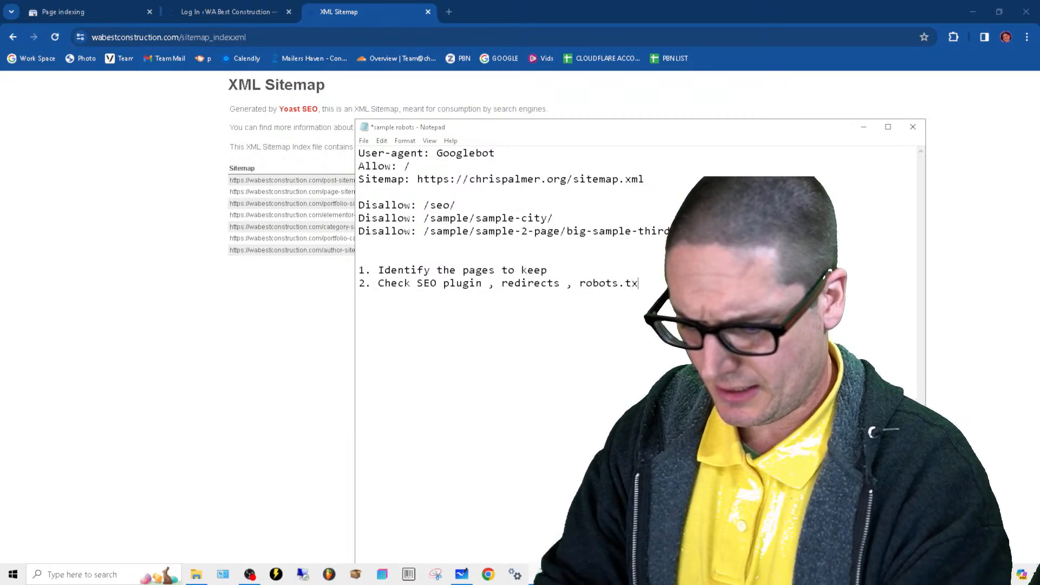
{"action": "type", "text": "t"}
{"action": "key", "text": "Return"}
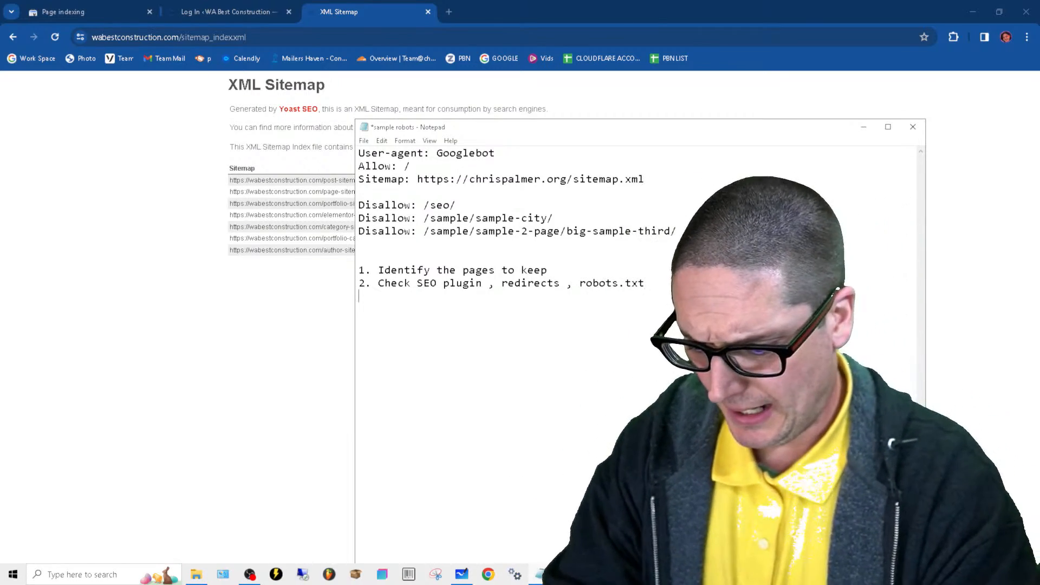
Step: Add the items "3. Make a list of pages to remove and block", "4. Create robots.txt file" and "5. Submit removal pages to outdated content"
{"action": "type", "text": "3. Make a list of"}
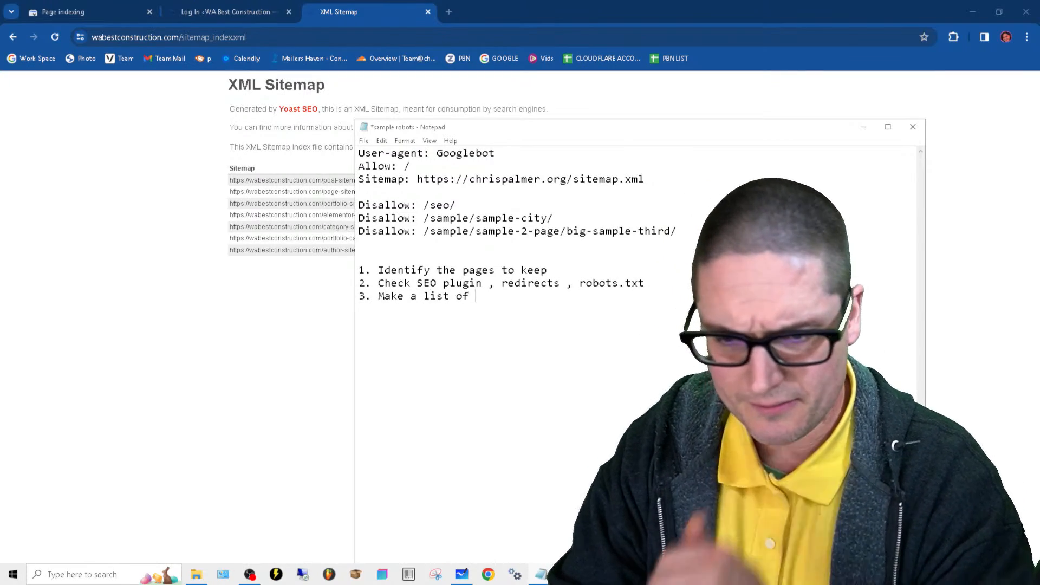
{"action": "type", "text": " pages to remove and block"}
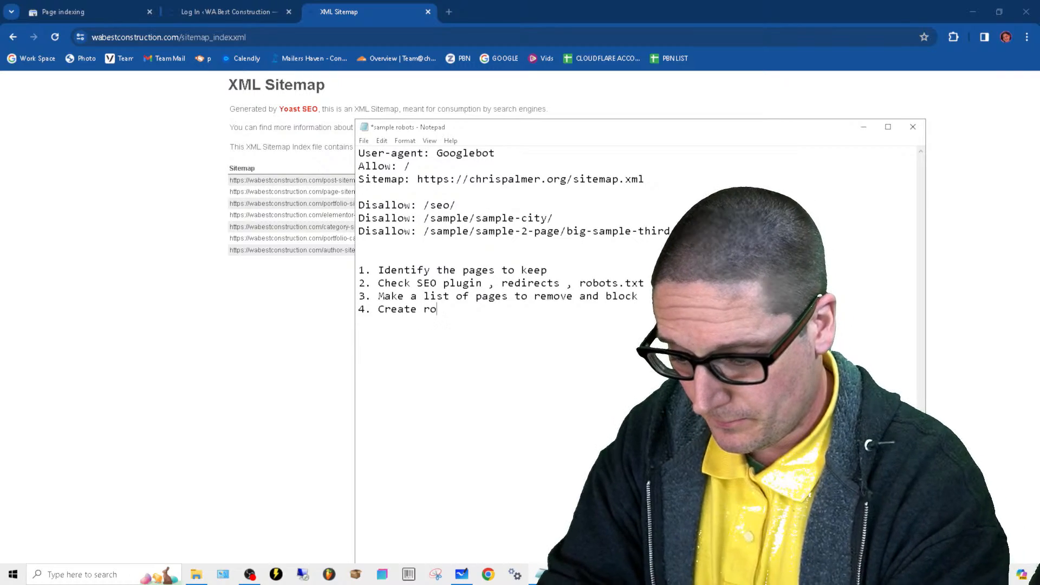
{"action": "type", "text": "bots.txt file"}
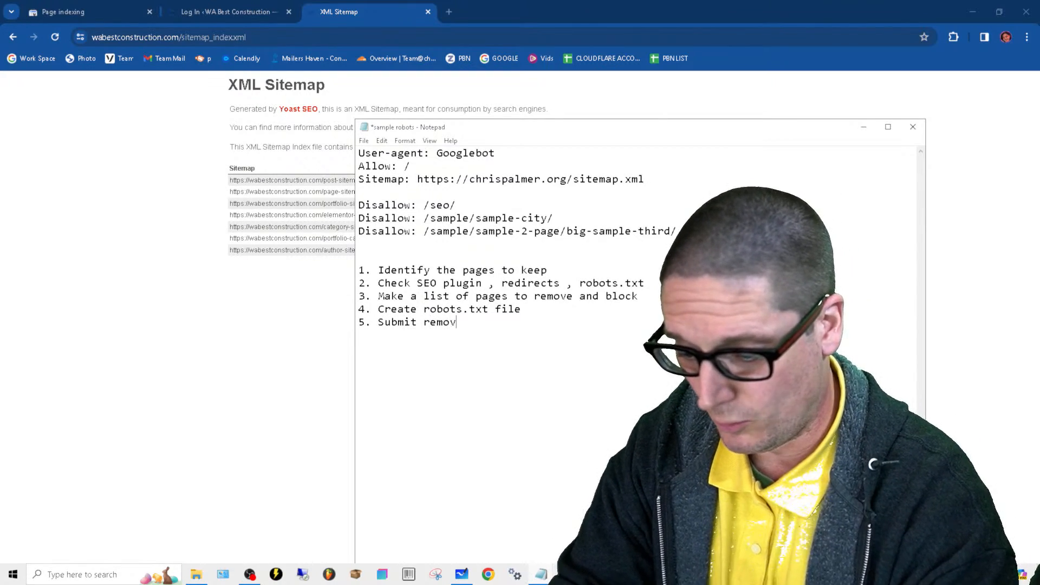
{"action": "type", "text": "ges to outdated content"}
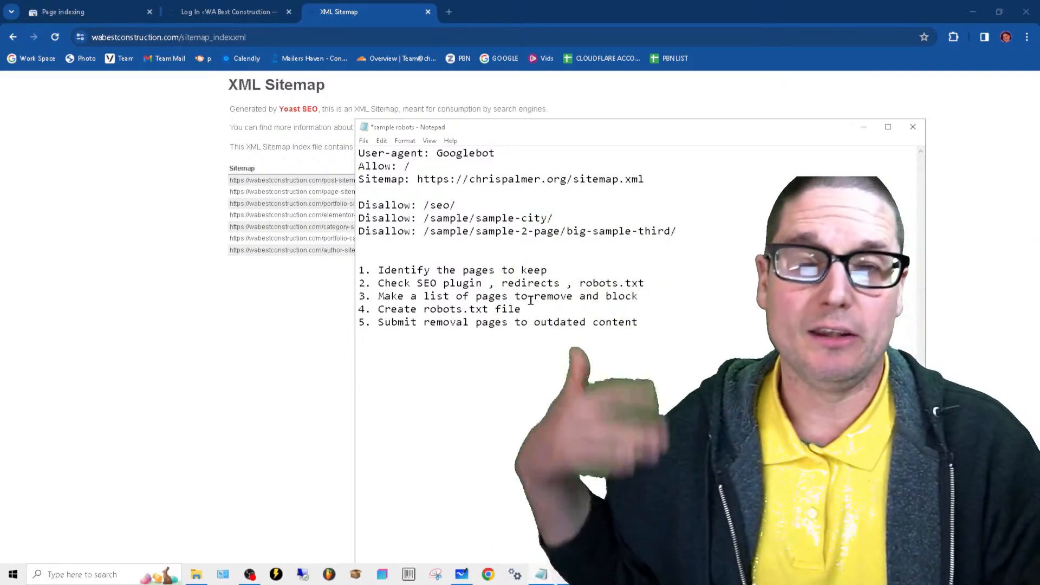
Step: Bring up the Page indexing report in Chrome, then return to the sample robots note and append "- make list" to item 1
{"action": "left_click", "coordinate": [51, 11]}
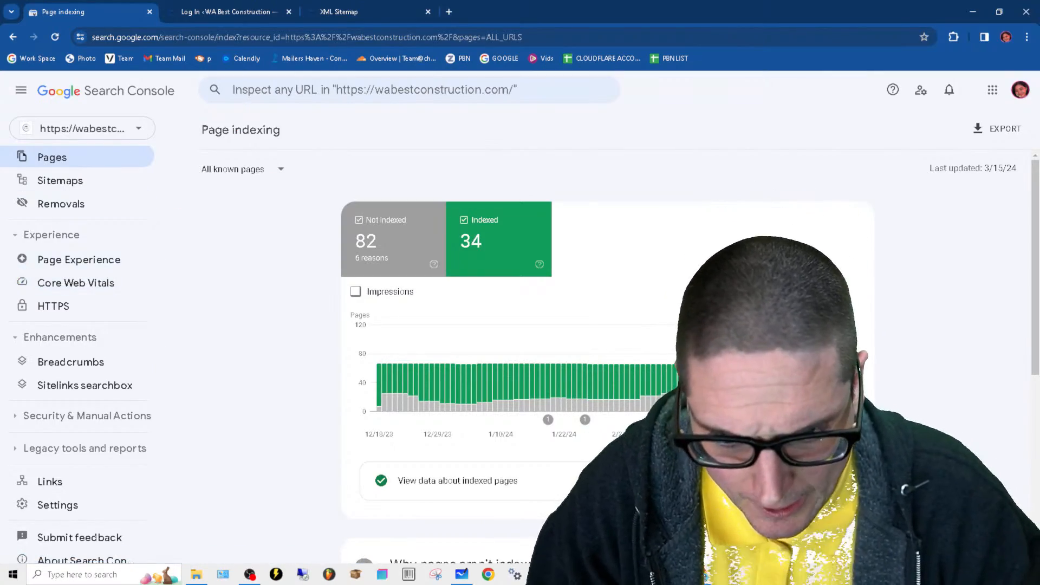
{"action": "left_click", "coordinate": [541, 575]}
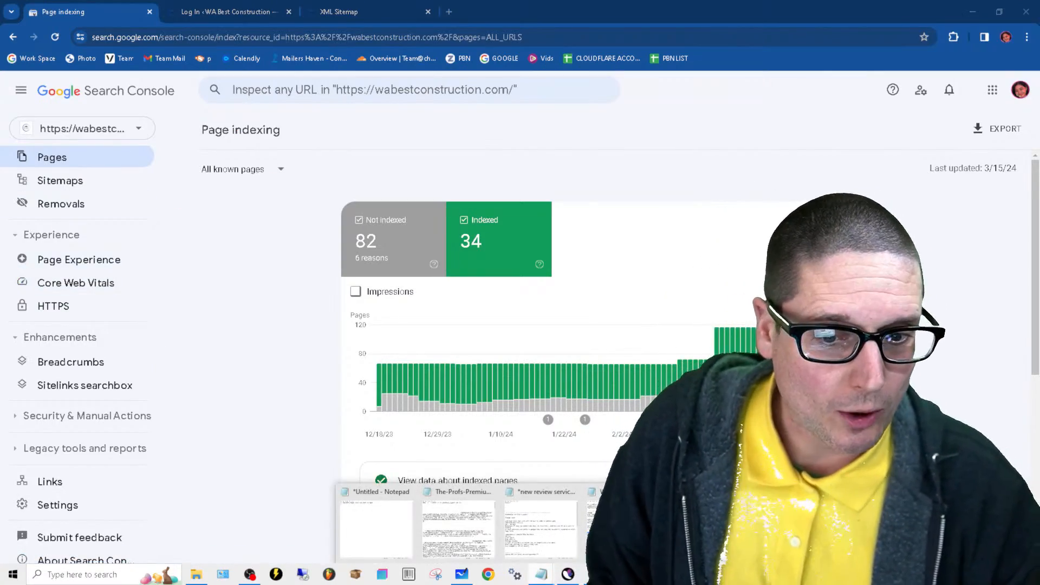
{"action": "left_click", "coordinate": [624, 529]}
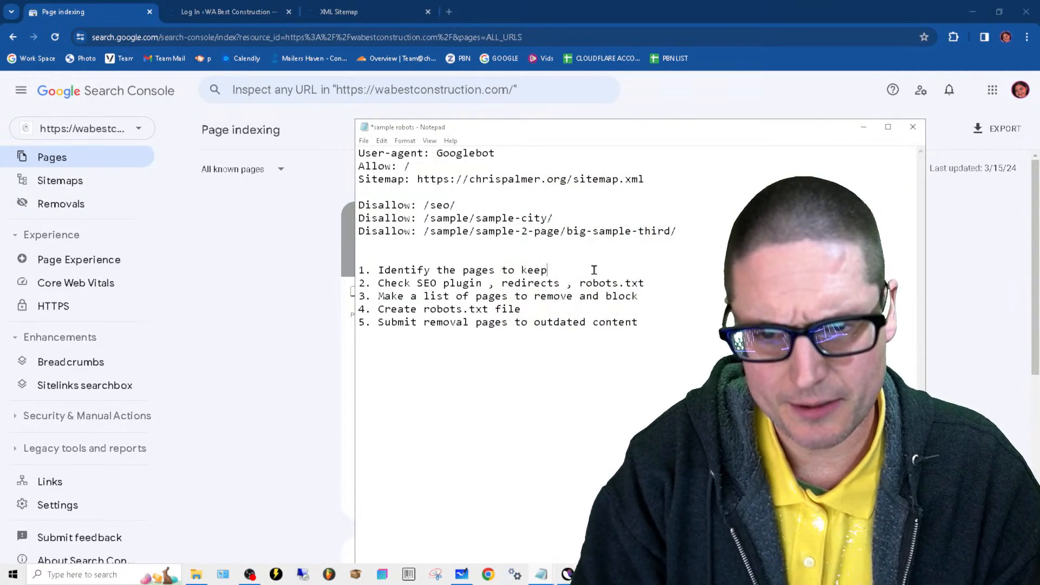
{"action": "type", "text": "- make li"}
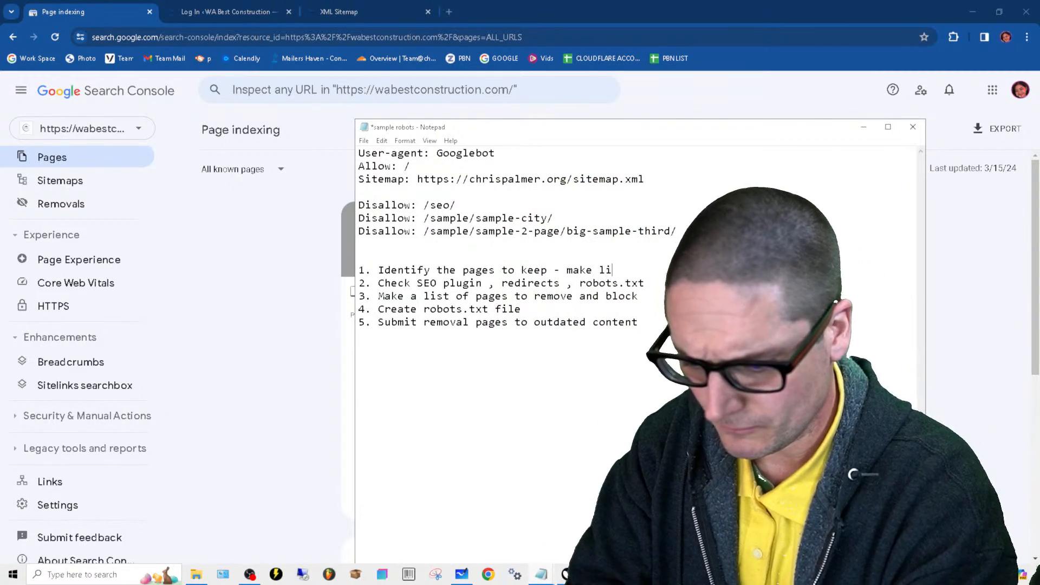
{"action": "type", "text": "st"}
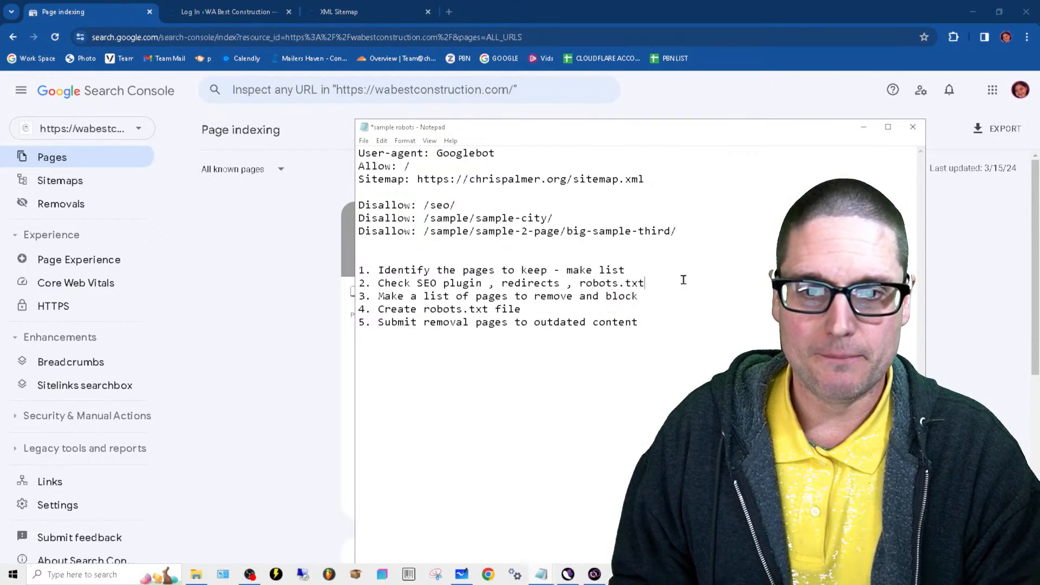
Step: Insert the item "3. If no SEO plugin for wordpress install SEO press" directly after item 2
{"action": "key", "text": "Return"}
{"action": "type", "text": "3. I"}
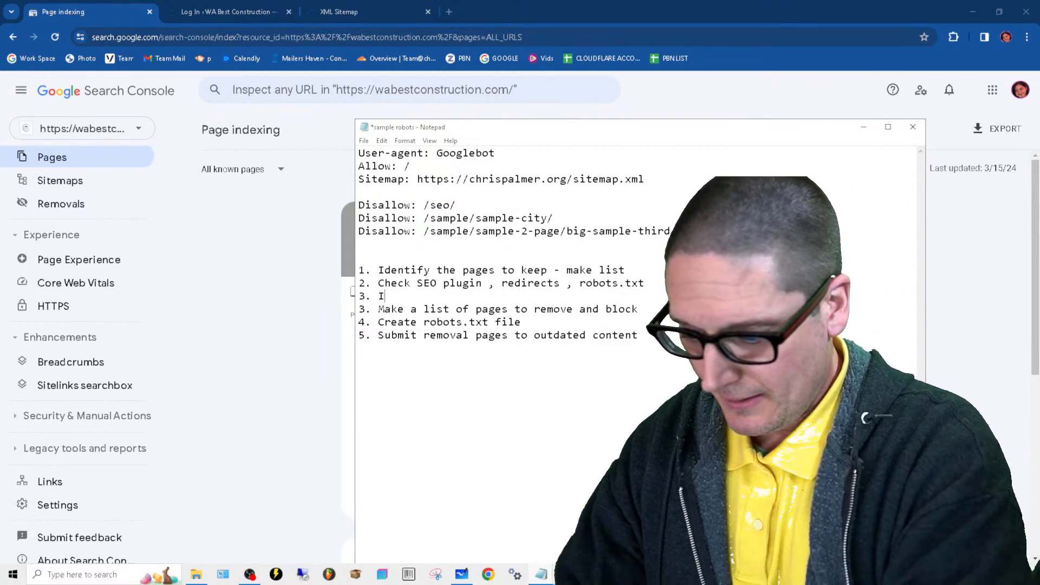
{"action": "type", "text": "f no S"}
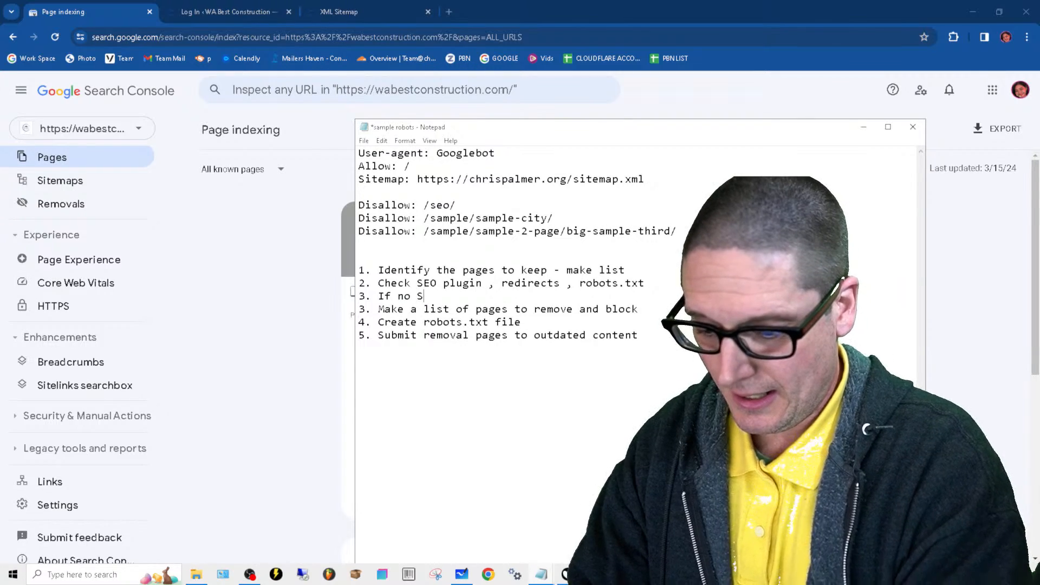
{"action": "type", "text": "EO plugin for wordpress install SEO press"}
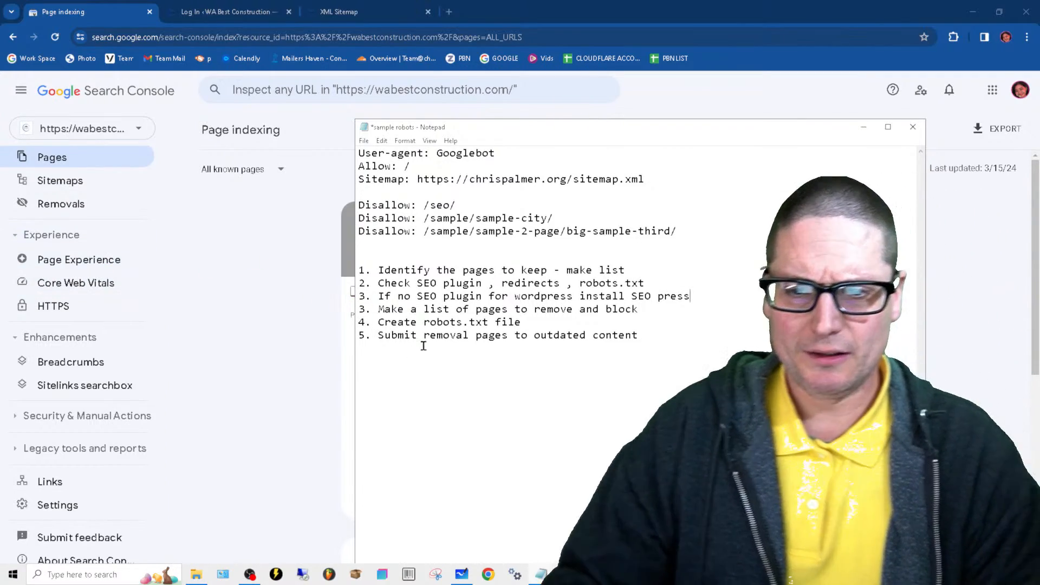
Step: Renumber the remove-and-block item as 4 and the robots.txt item as 5, appending "using templete" to the robots.txt item
{"action": "left_click", "coordinate": [364, 310]}
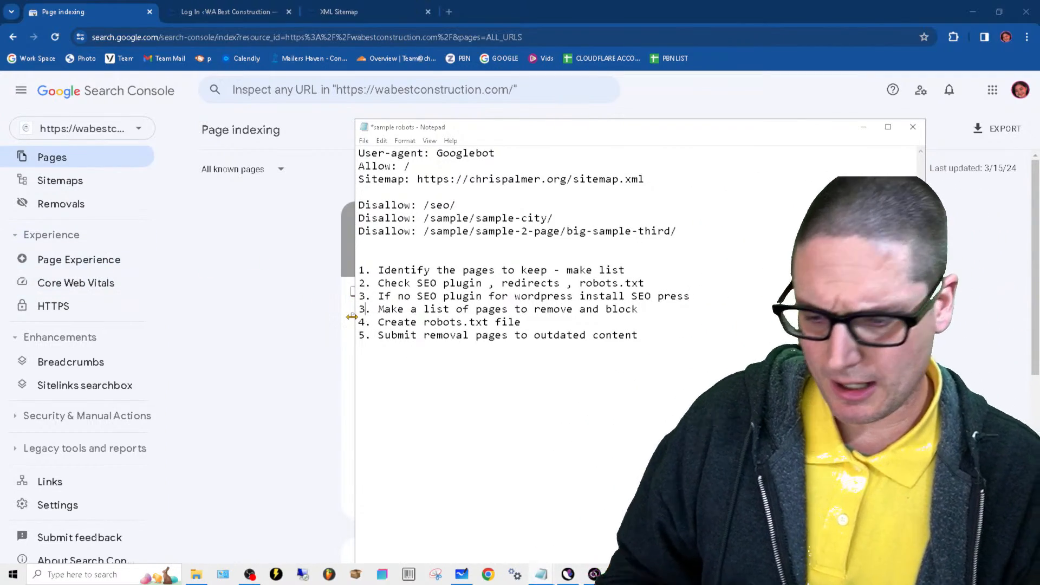
{"action": "key", "text": "BackSpace"}
{"action": "type", "text": "4"}
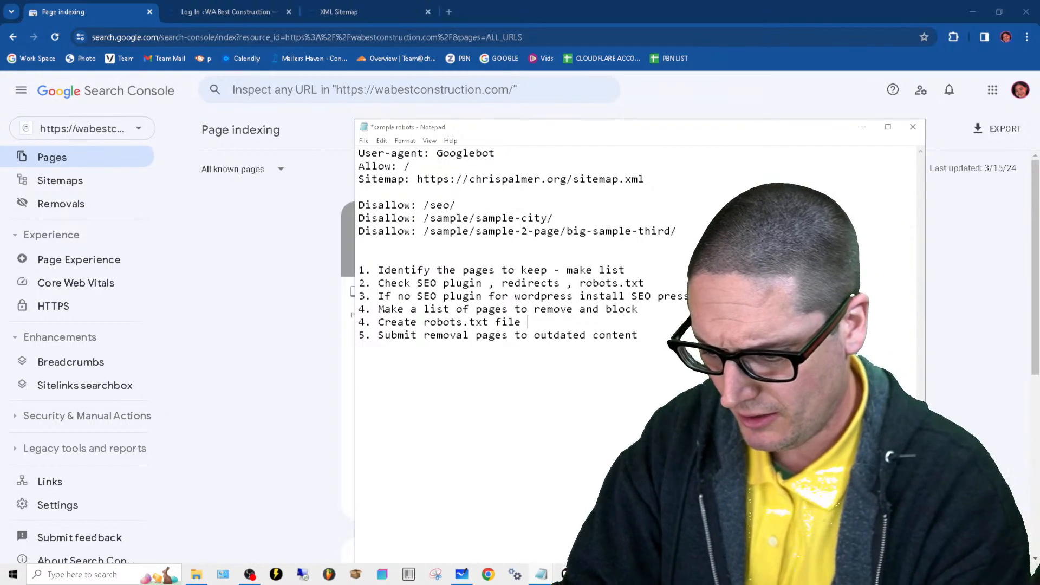
{"action": "type", "text": "using templete"}
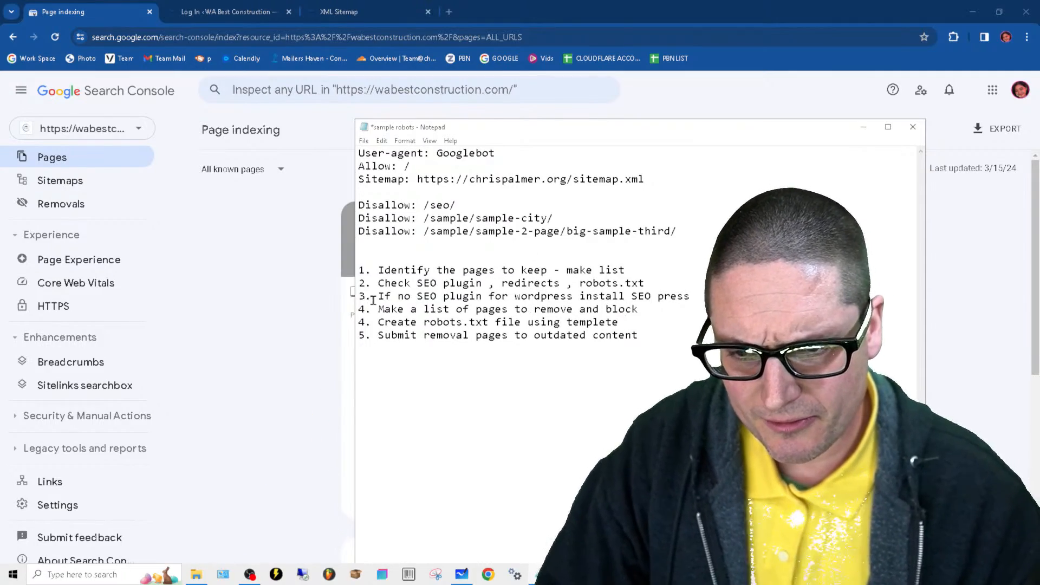
{"action": "key", "text": "BackSpace"}
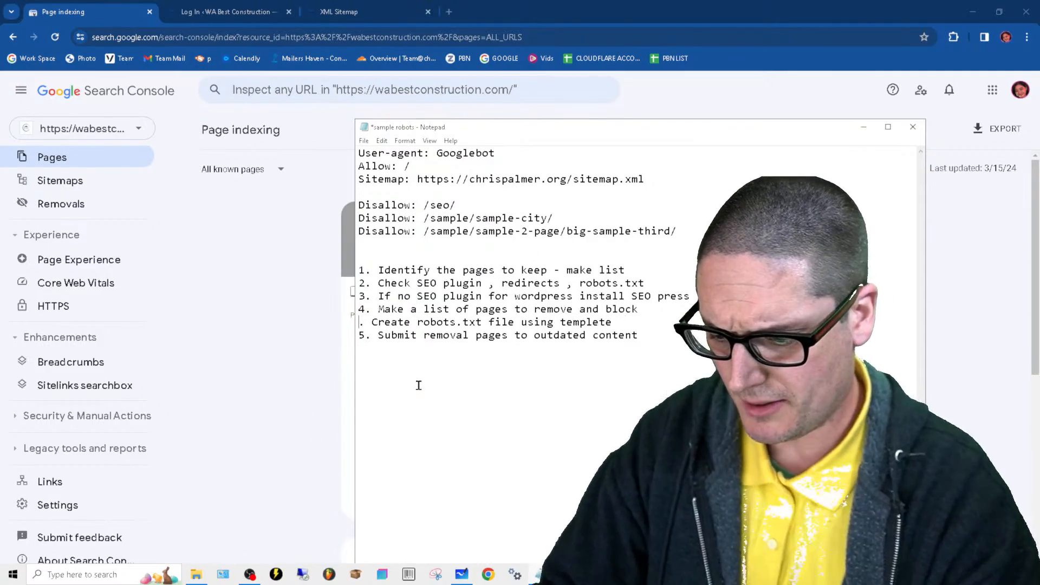
{"action": "type", "text": "5"}
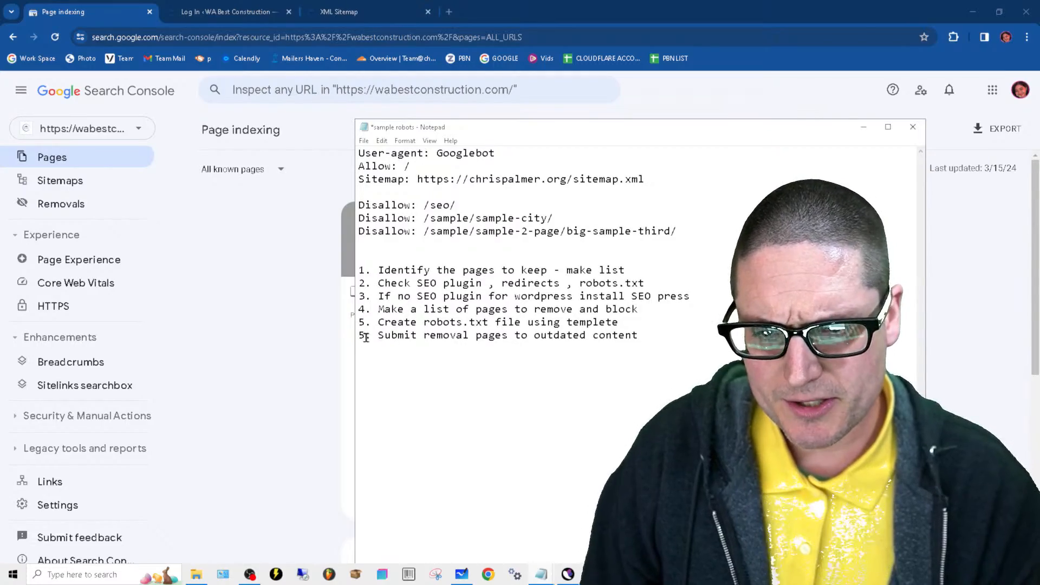
Step: Renumber the outdated-content item as 6, append "in GSC" to it, and add the item "7. Update the sitemap.xml"
{"action": "key", "text": "Down"}
{"action": "key", "text": "BackSpace"}
{"action": "type", "text": "6"}
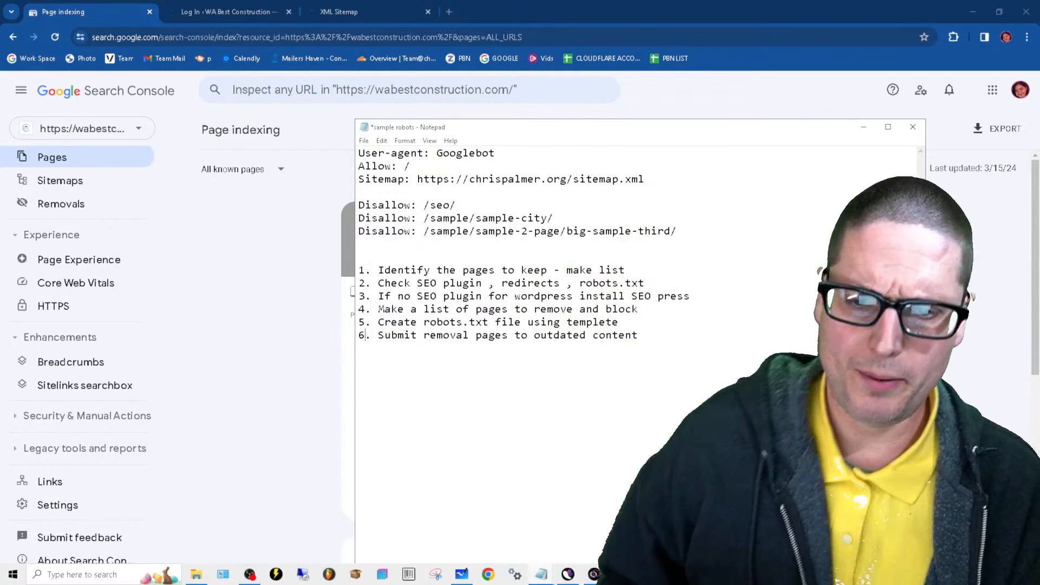
{"action": "type", "text": " in  GSC"}
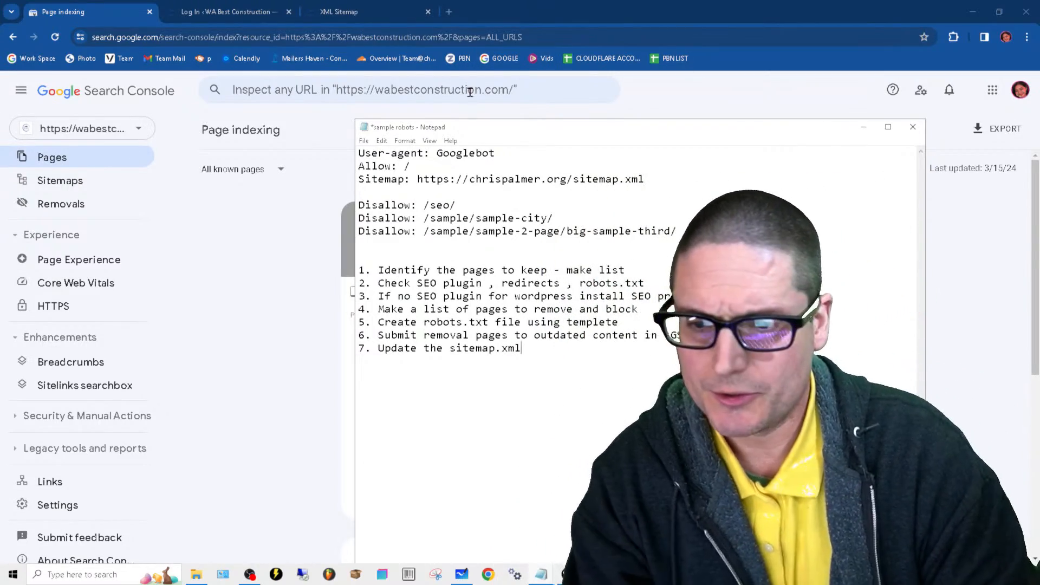
Step: Review the site's XML sitemap index in Chrome and return to the Search Console Page indexing report
{"action": "left_click", "coordinate": [257, 7]}
{"action": "left_click", "coordinate": [378, 15]}
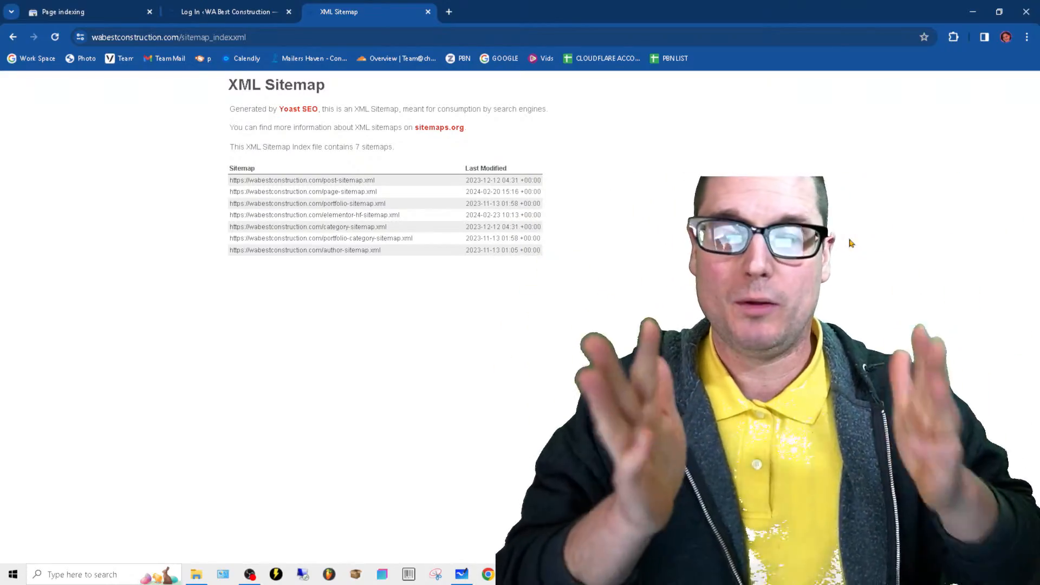
{"action": "left_click", "coordinate": [87, 12]}
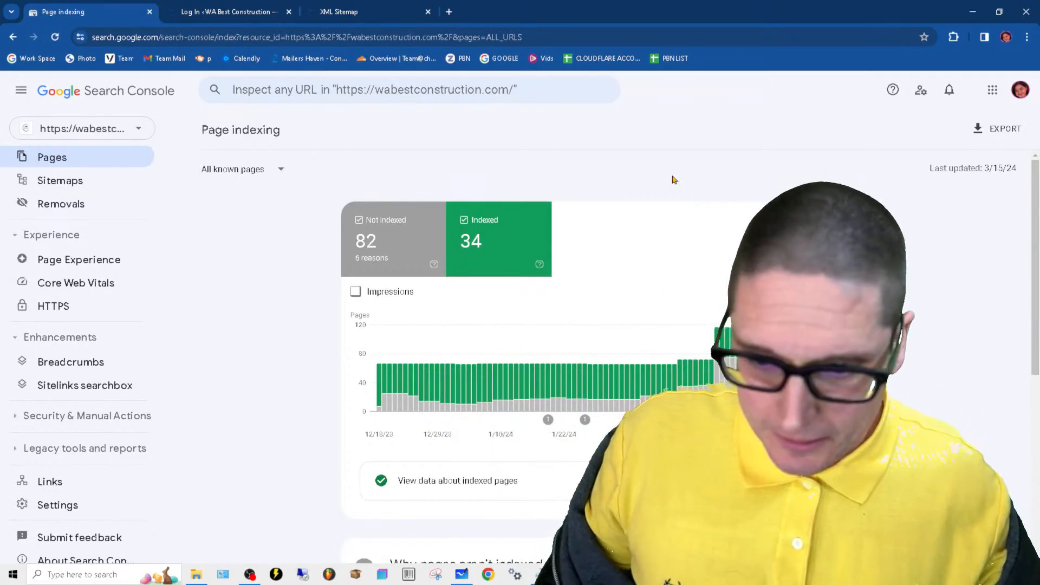
{"action": "left_click", "coordinate": [250, 575]}
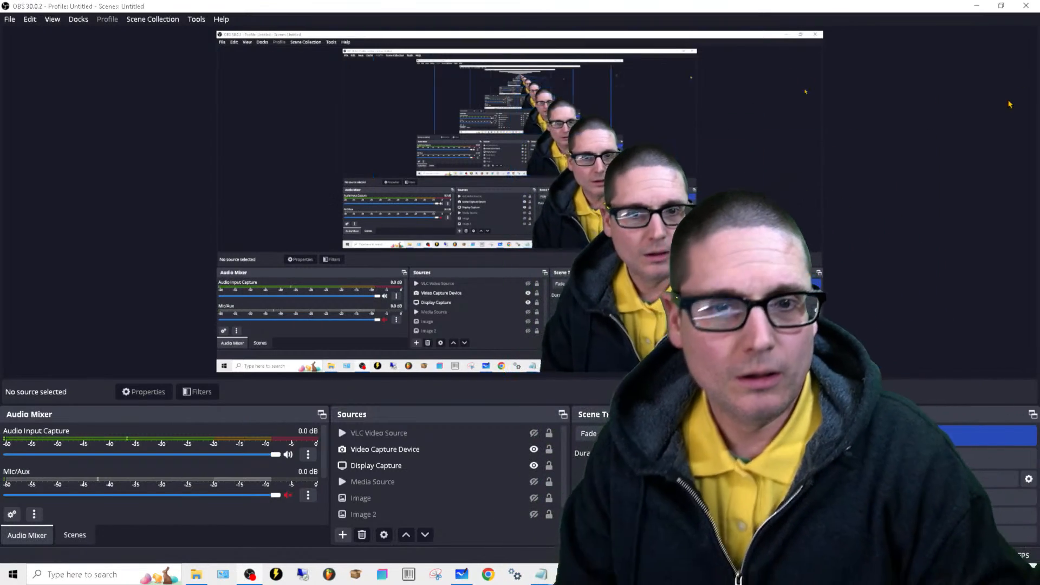
{"action": "left_click", "coordinate": [976, 6]}
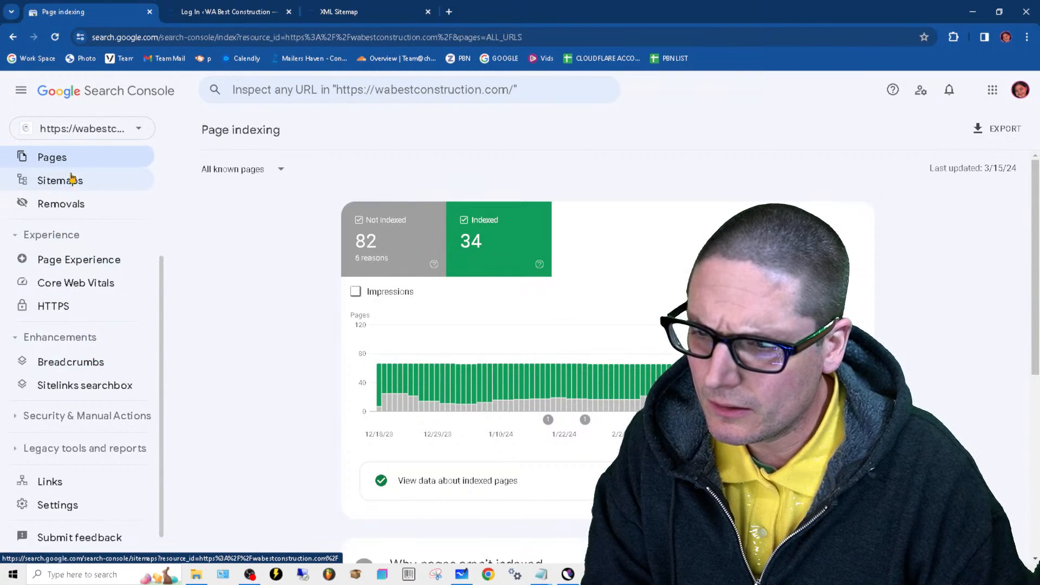
Step: Examine the outdated content requests in Search Console's Removals report and the filter options offered for them
{"action": "left_click", "coordinate": [69, 209]}
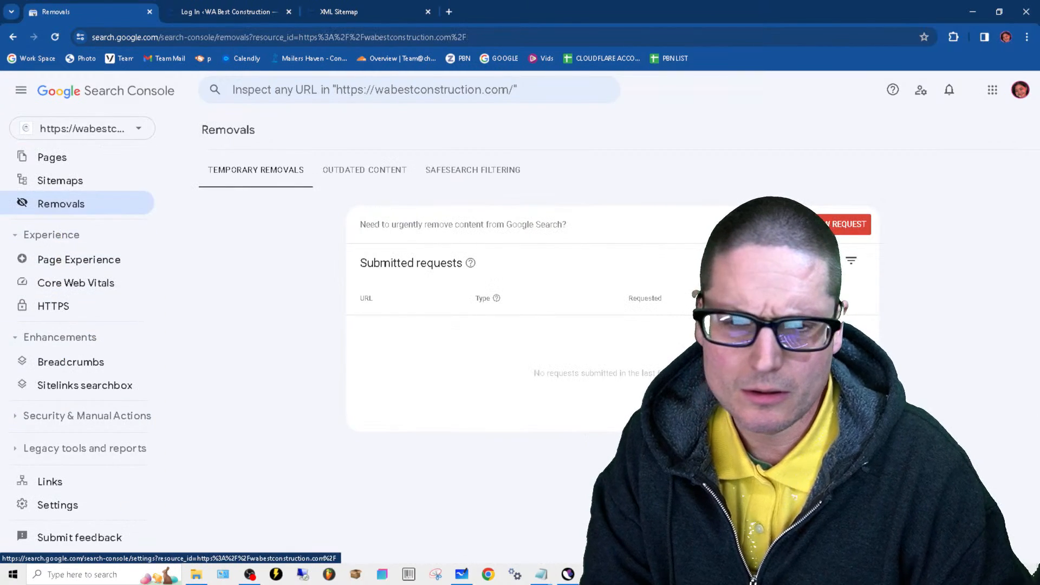
{"action": "left_click", "coordinate": [349, 178]}
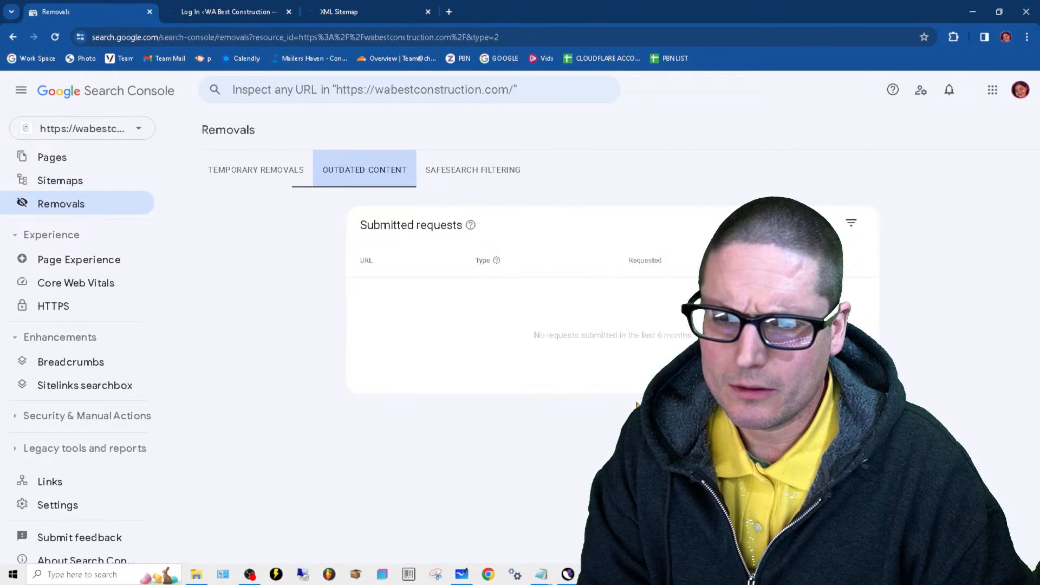
{"action": "left_click", "coordinate": [852, 223]}
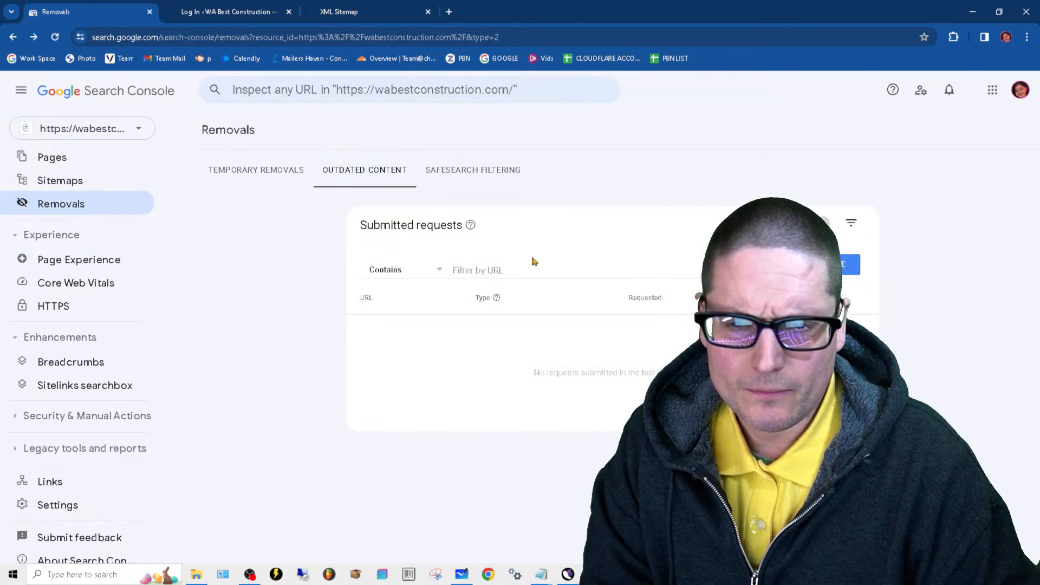
{"action": "left_click", "coordinate": [425, 269]}
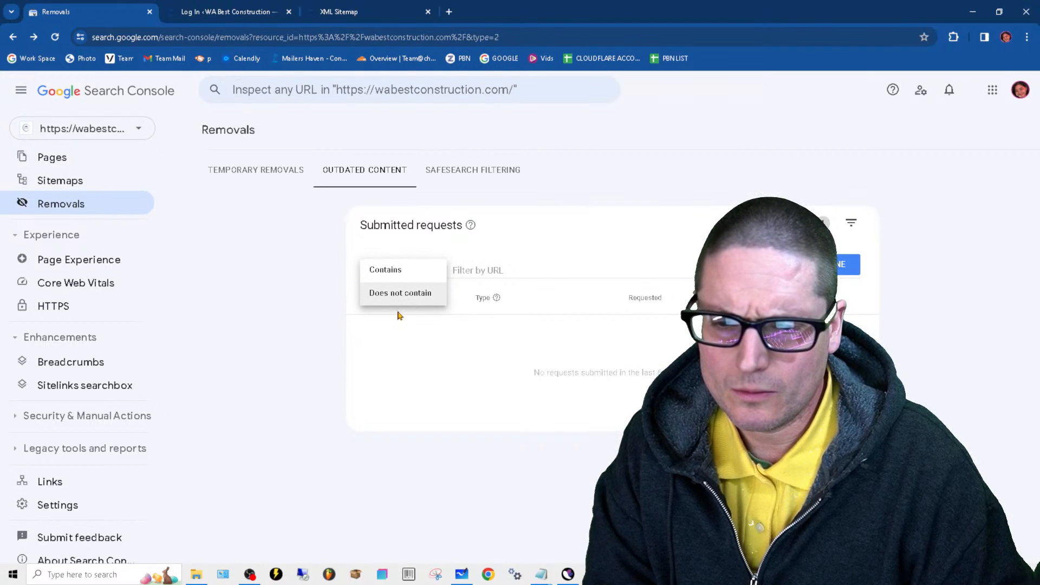
{"action": "left_click", "coordinate": [490, 399]}
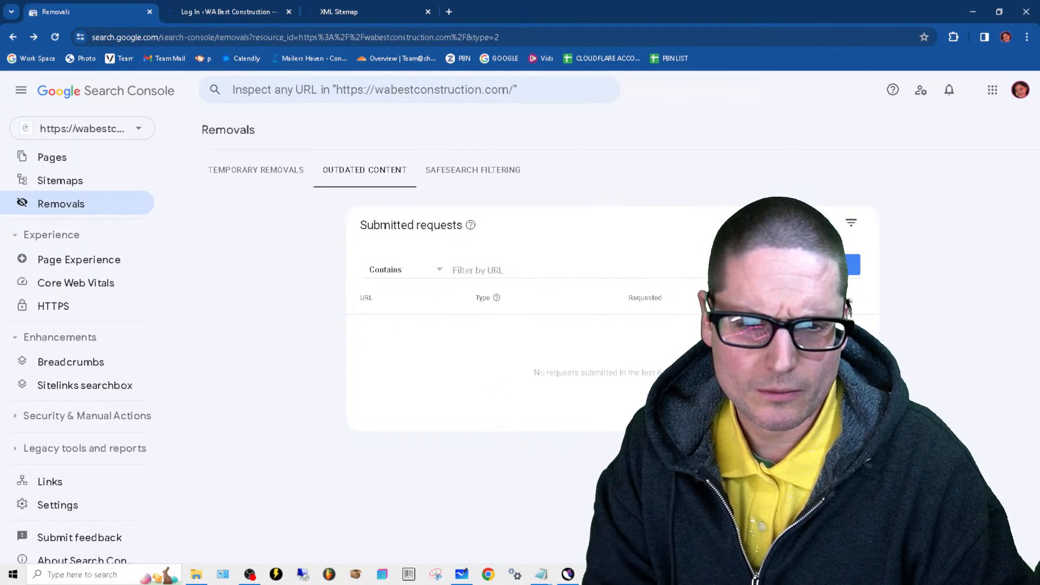
{"action": "left_click", "coordinate": [852, 224]}
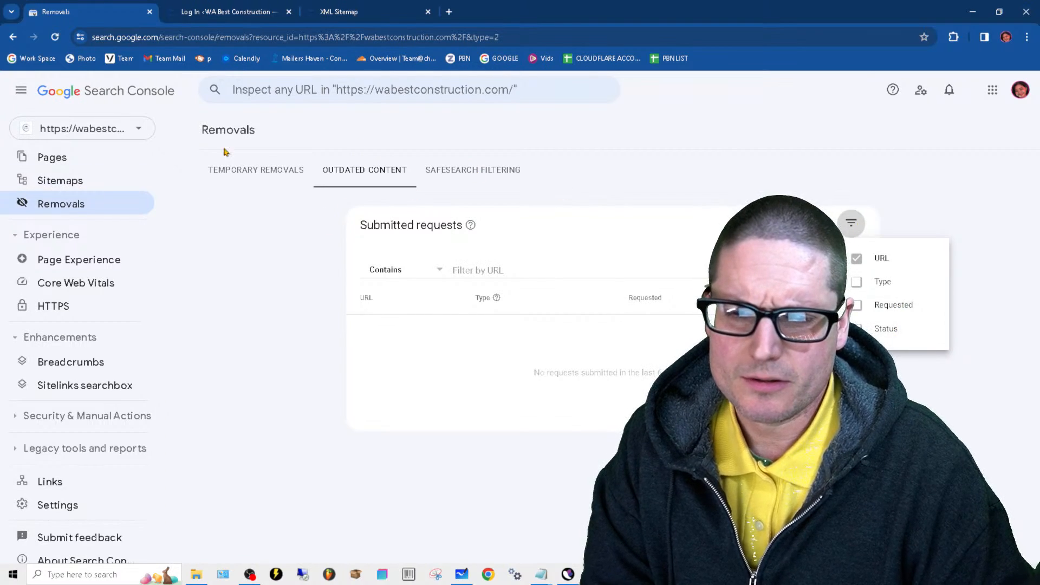
Step: Examine the new request form for temporary removals and close it without submitting
{"action": "left_click", "coordinate": [222, 172]}
{"action": "left_click", "coordinate": [257, 182]}
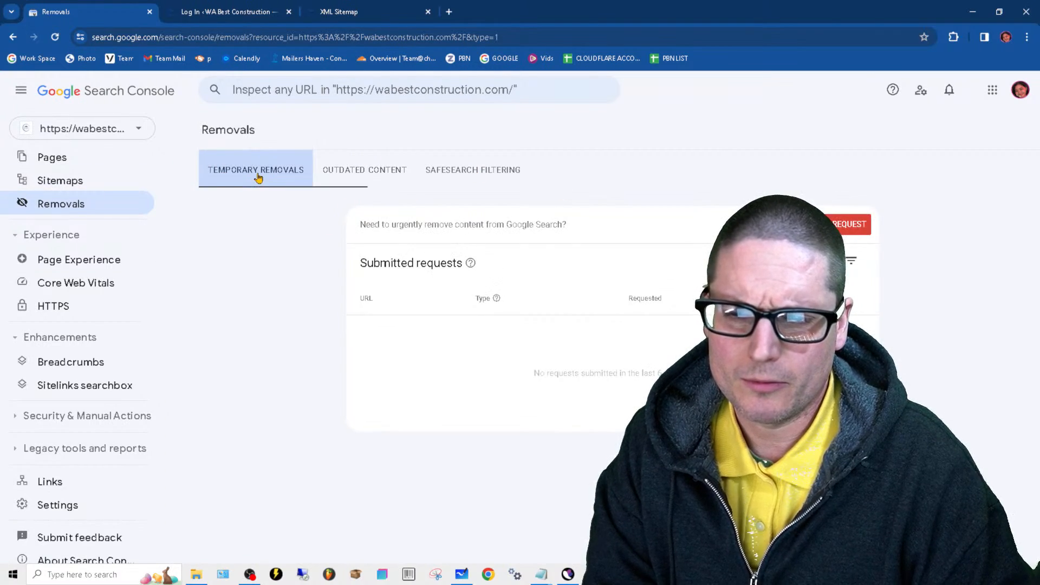
{"action": "left_click", "coordinate": [853, 224]}
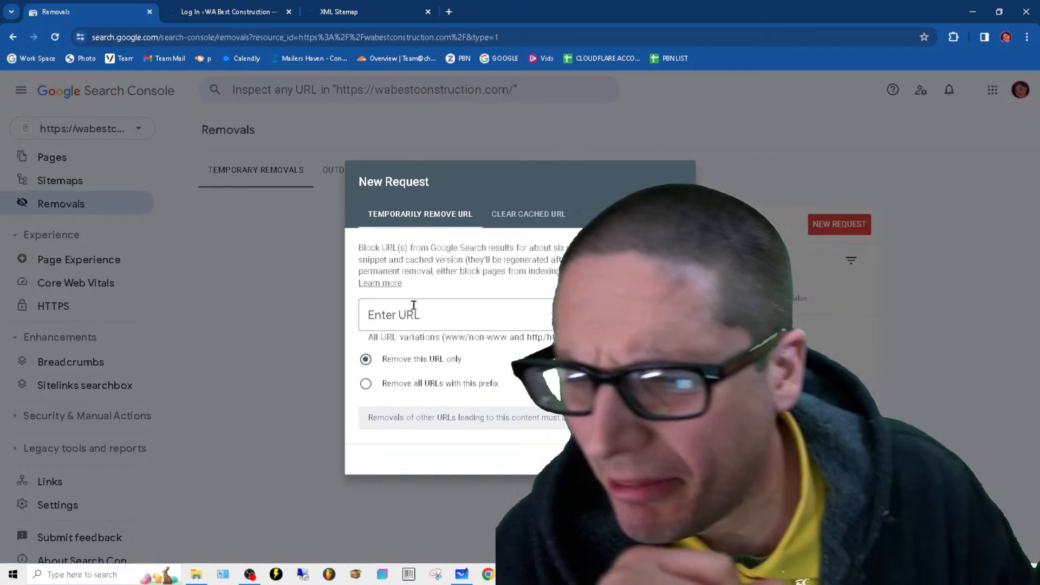
{"action": "left_click", "coordinate": [582, 159]}
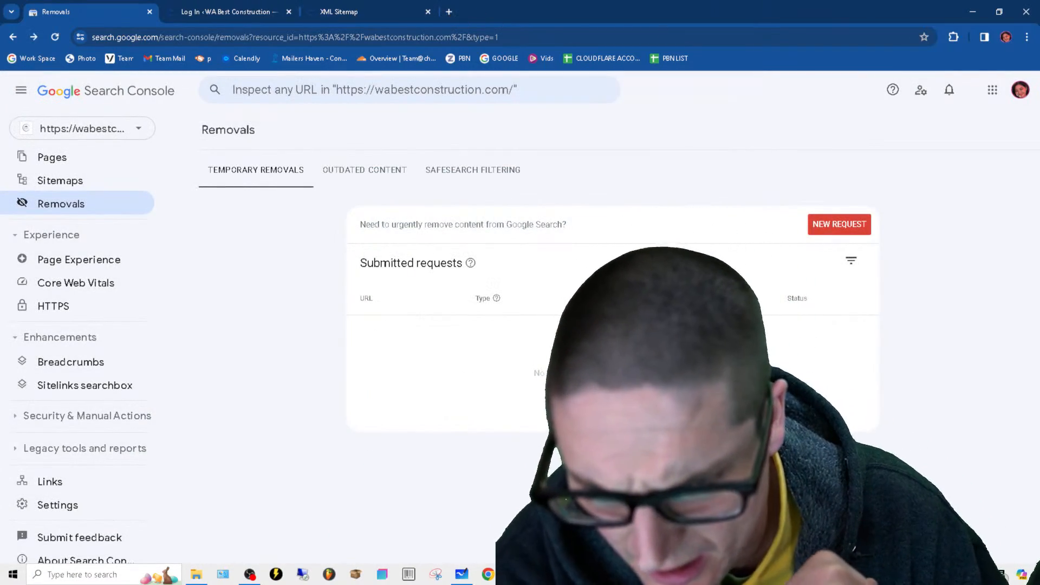
Step: Review the numbered fix steps in the sample robots file in Notepad and return to Search Console
{"action": "left_click", "coordinate": [542, 574]}
{"action": "left_click", "coordinate": [705, 528]}
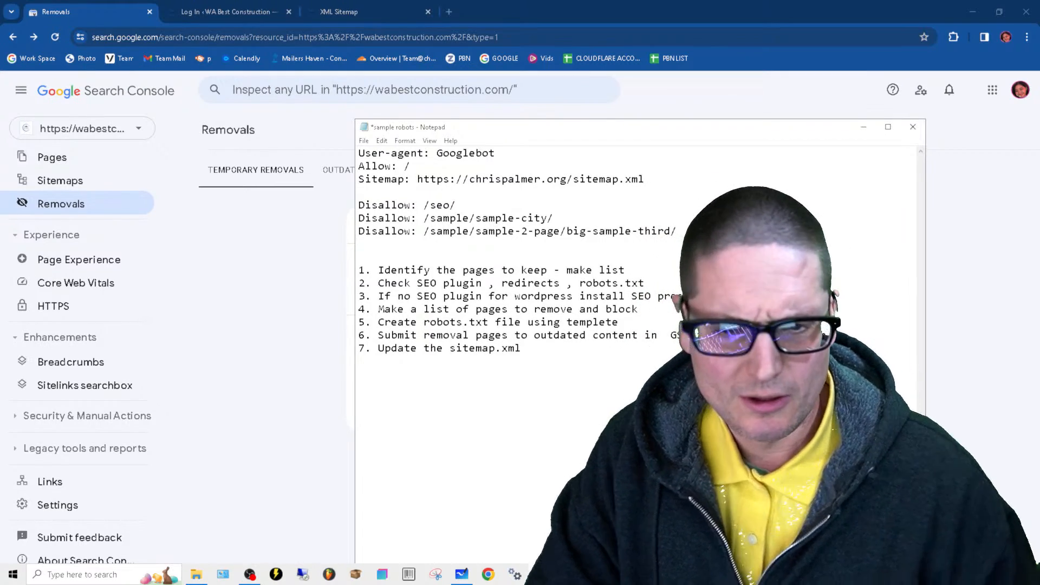
{"action": "left_click", "coordinate": [865, 129]}
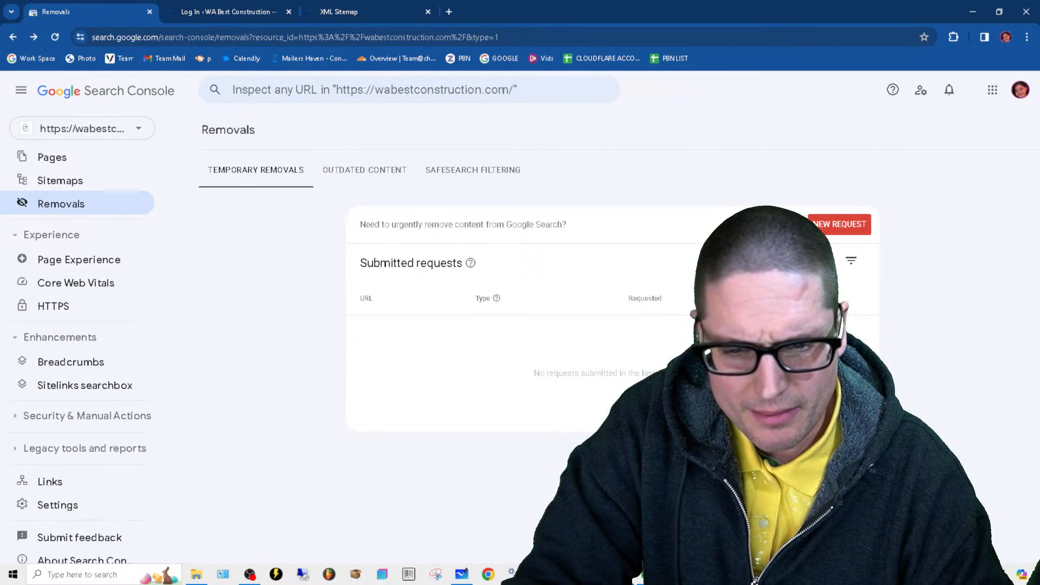
Step: Switch to the site's WordPress admin and open the file chooser for uploading a new plugin
{"action": "key", "text": "alt+Tab"}
{"action": "left_click", "coordinate": [50, 4]}
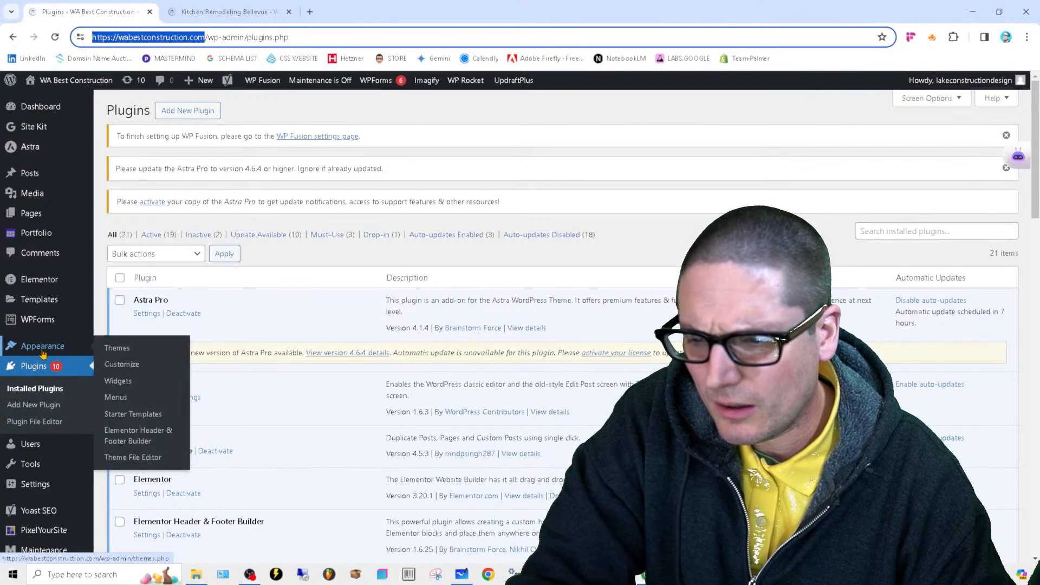
{"action": "left_click", "coordinate": [196, 110]}
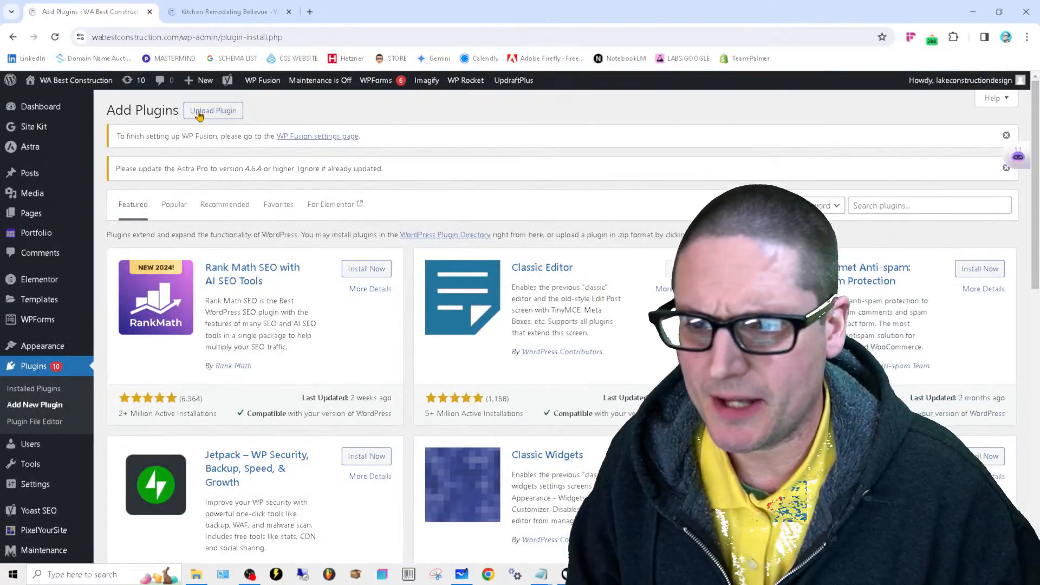
{"action": "left_click", "coordinate": [203, 110]}
{"action": "left_click", "coordinate": [479, 285]}
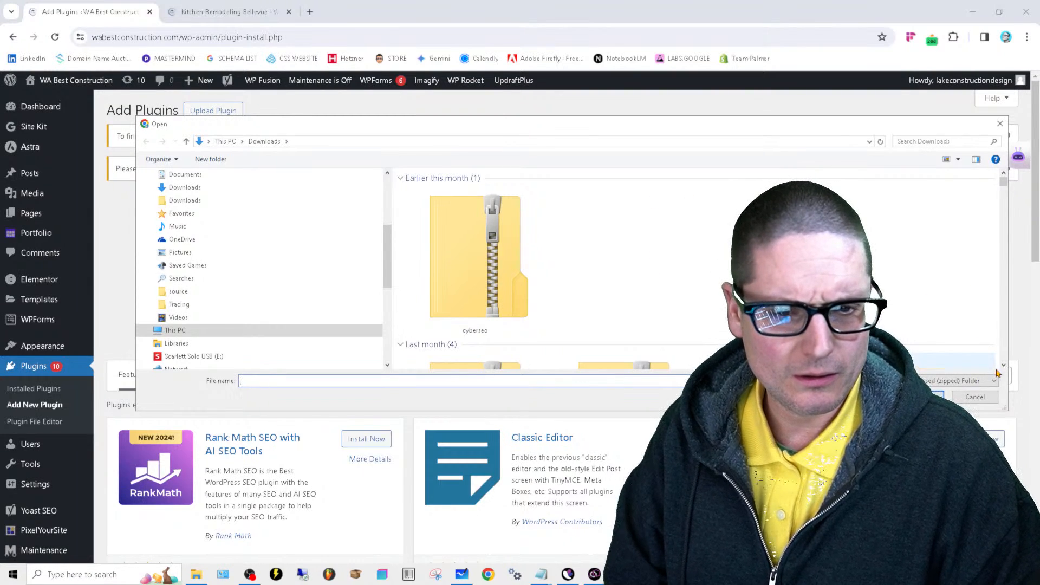
Step: Browse to the WORDPRESS PLUGINS AND THEMES folder on the Desktop for the plugin file
{"action": "scroll", "coordinate": [1005, 369], "scroll_direction": "down", "scroll_amount": 2}
{"action": "scroll", "coordinate": [1005, 368], "scroll_direction": "down", "scroll_amount": 3}
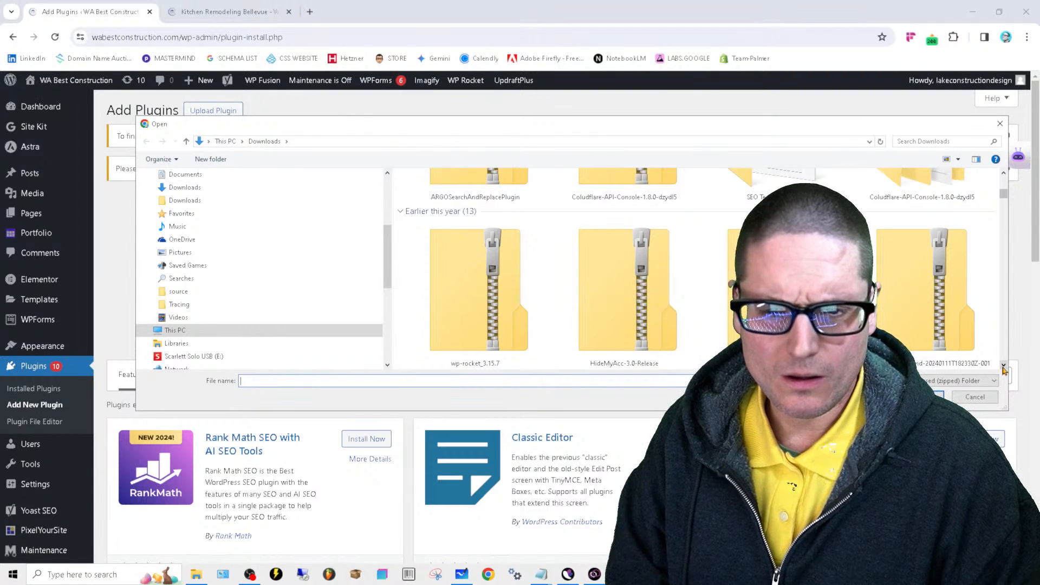
{"action": "scroll", "coordinate": [1007, 368], "scroll_direction": "down", "scroll_amount": 2}
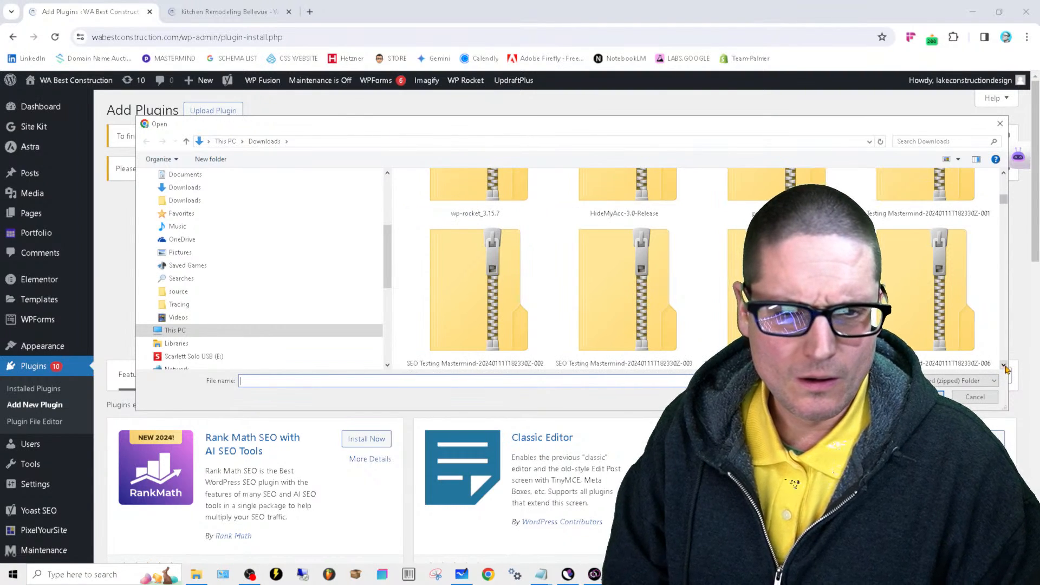
{"action": "scroll", "coordinate": [1006, 368], "scroll_direction": "down", "scroll_amount": 2}
{"action": "scroll", "coordinate": [1006, 368], "scroll_direction": "down", "scroll_amount": 2}
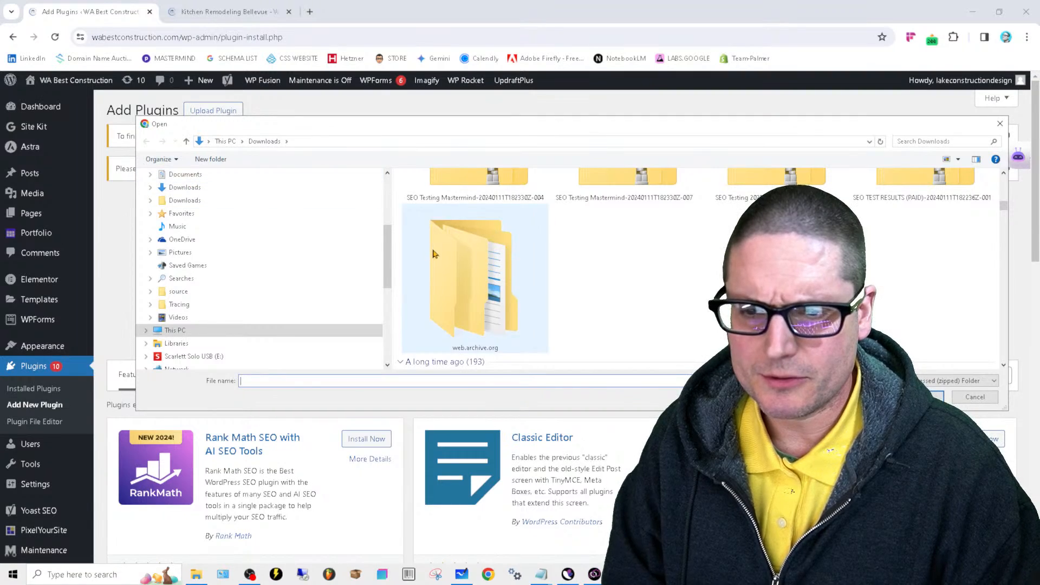
{"action": "left_click_drag", "start_coordinate": [383, 262], "coordinate": [364, 213]}
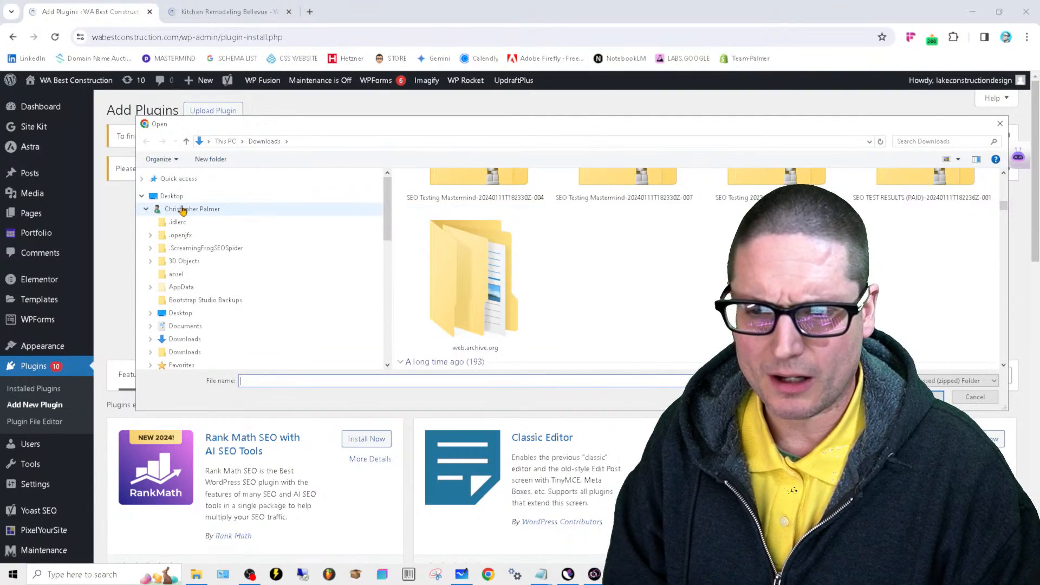
{"action": "left_click", "coordinate": [174, 198]}
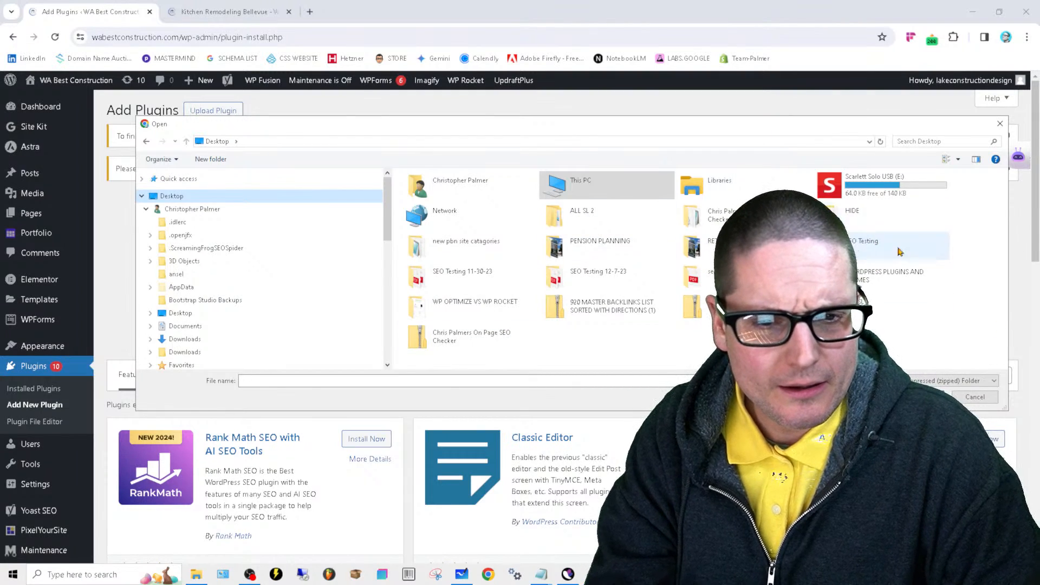
{"action": "double_click", "coordinate": [899, 277]}
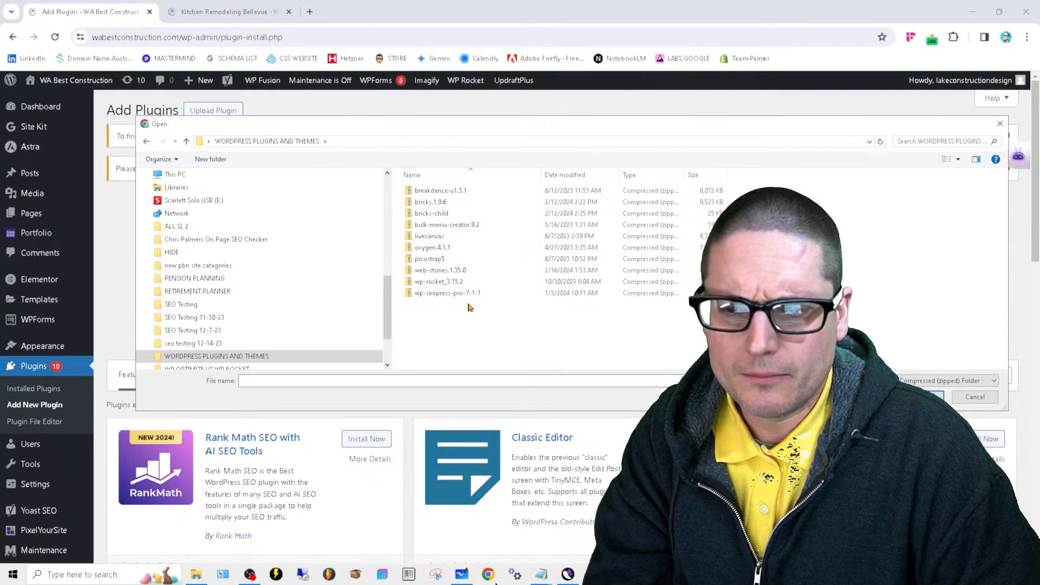
Step: Install the plugin from the zip file wp-seopress-pro-7-1-1 and activate it
{"action": "left_click", "coordinate": [441, 296]}
{"action": "left_click", "coordinate": [921, 397]}
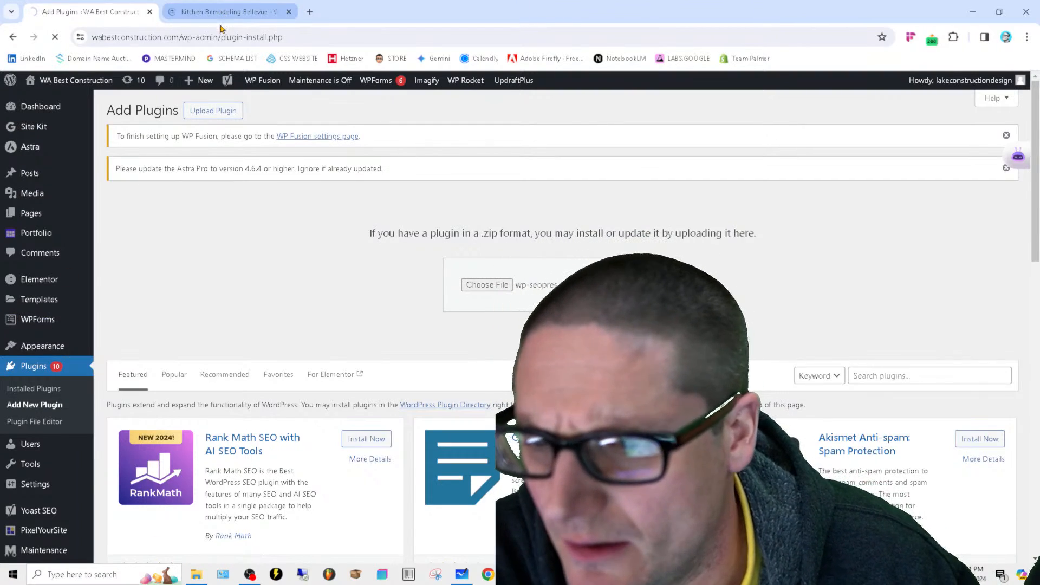
{"action": "left_click", "coordinate": [238, 13]}
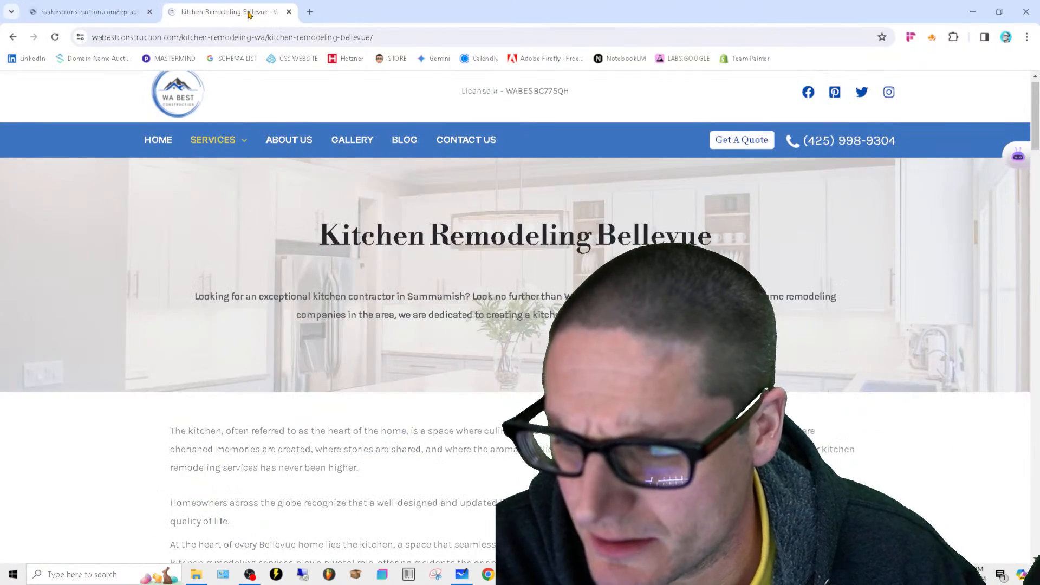
{"action": "left_click", "coordinate": [87, 11]}
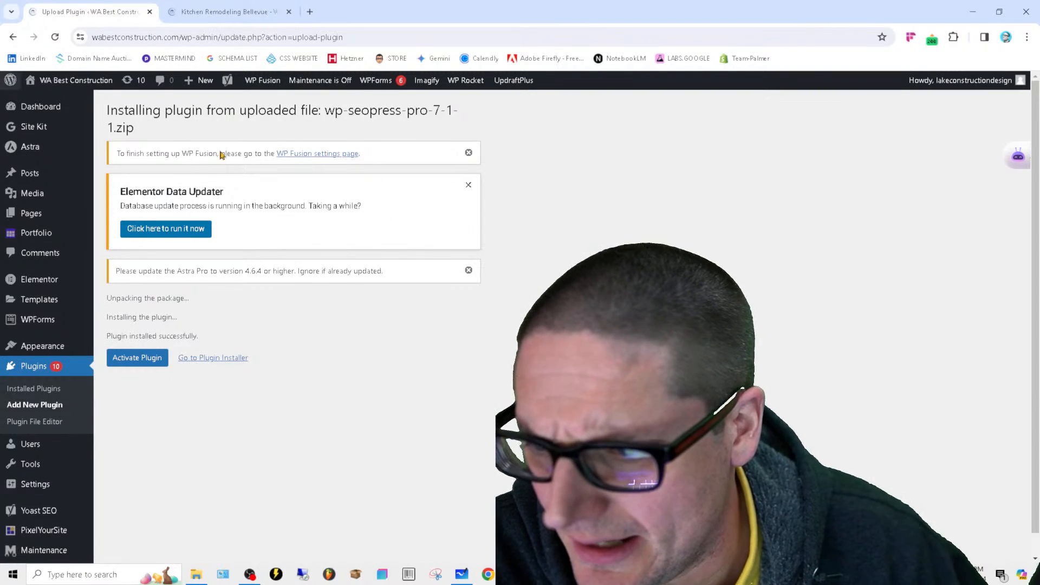
{"action": "left_click", "coordinate": [149, 364]}
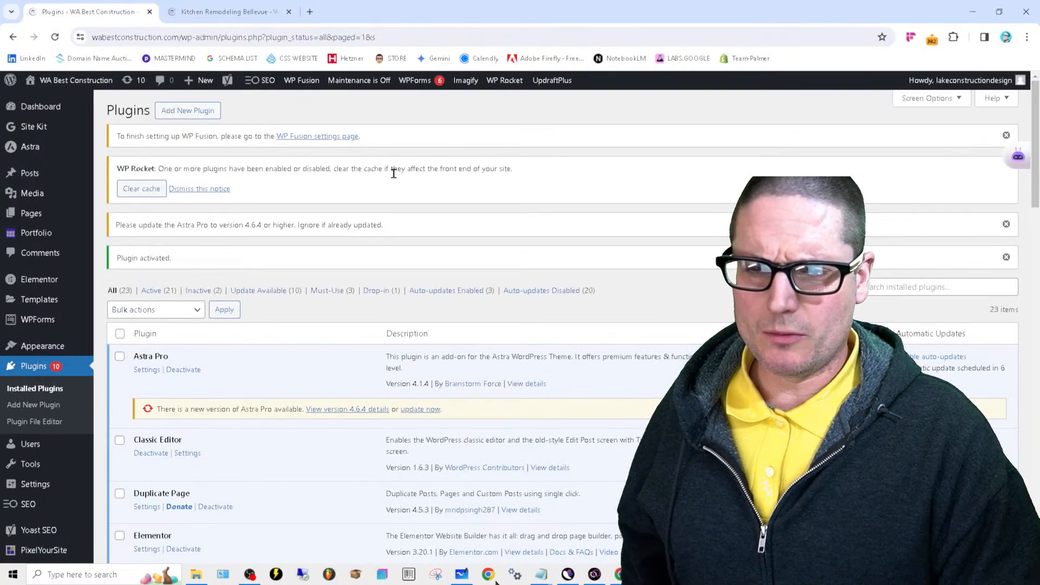
Step: Open the settings of the SEOPress plugin from the installed plugins and go to its license activation page
{"action": "scroll", "coordinate": [262, 491], "scroll_direction": "down", "scroll_amount": 20}
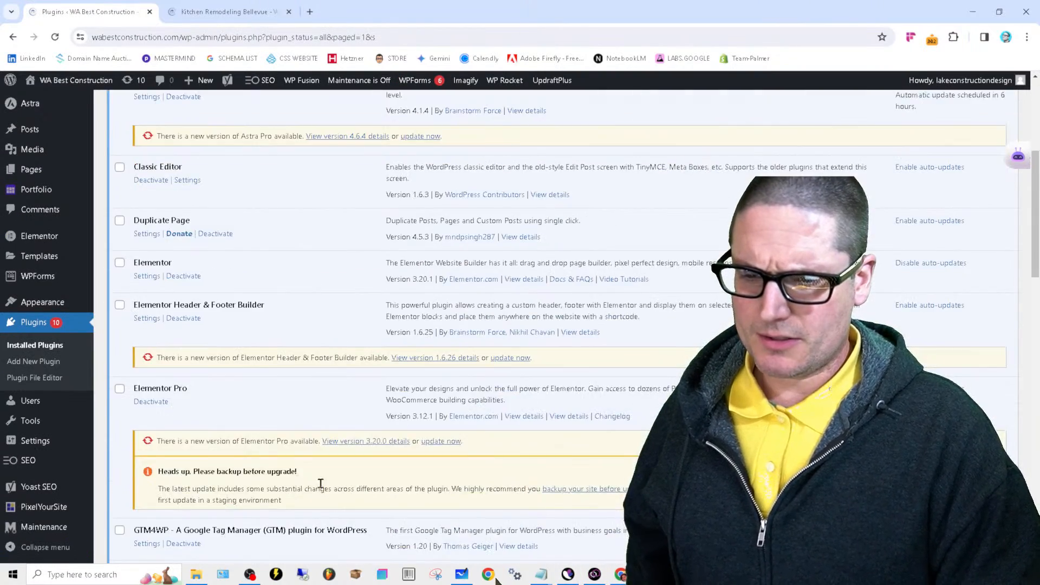
{"action": "scroll", "coordinate": [233, 552], "scroll_direction": "down", "scroll_amount": 7}
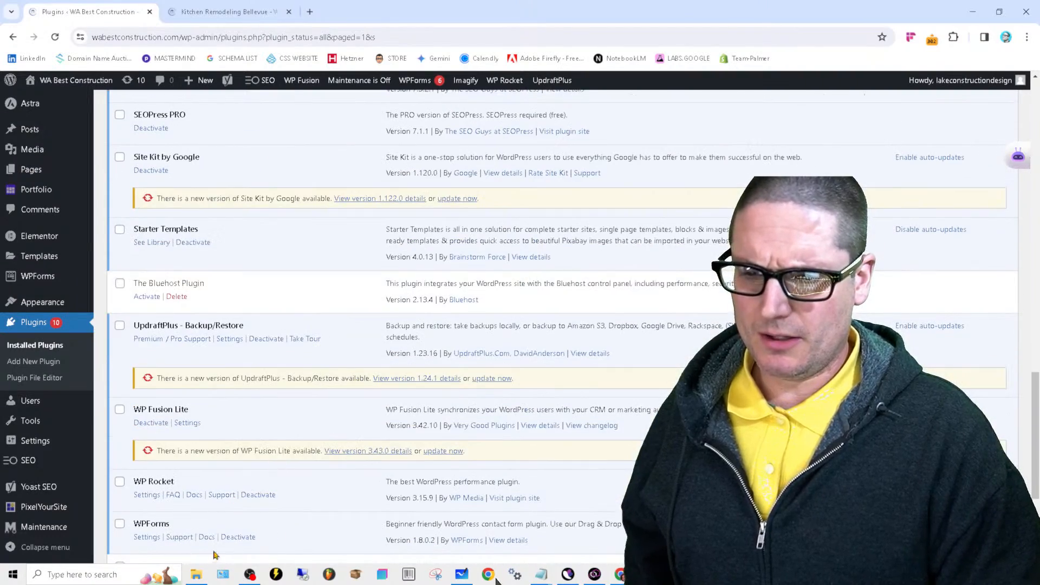
{"action": "scroll", "coordinate": [211, 539], "scroll_direction": "down", "scroll_amount": 1}
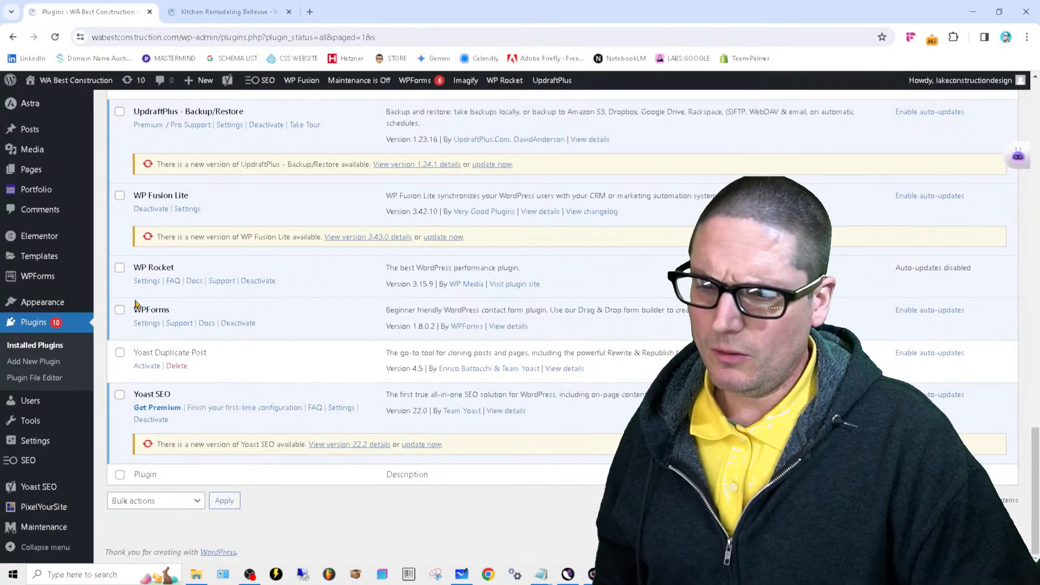
{"action": "scroll", "coordinate": [236, 335], "scroll_direction": "up", "scroll_amount": 3}
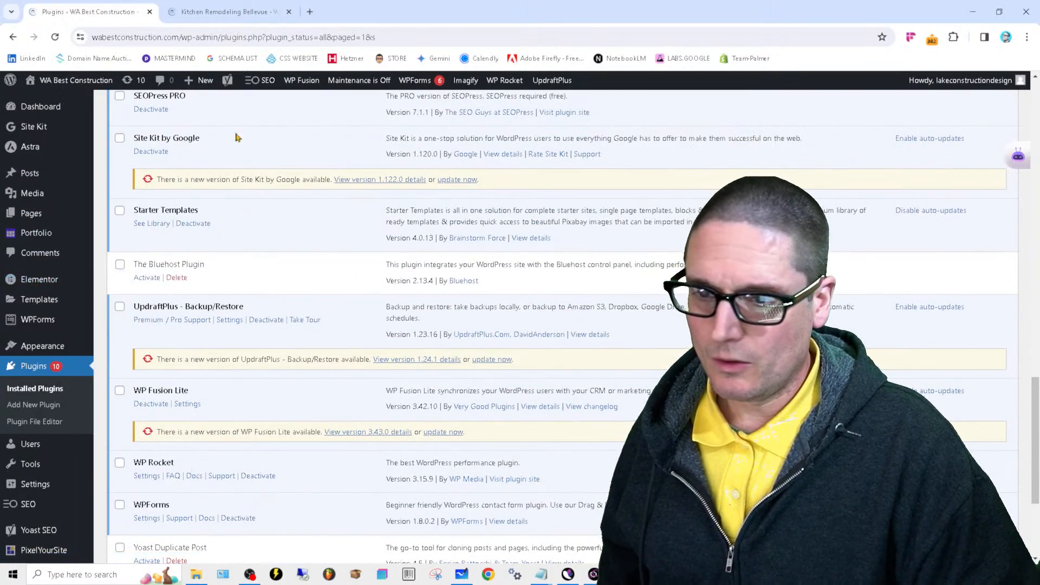
{"action": "scroll", "coordinate": [358, 201], "scroll_direction": "up", "scroll_amount": 1}
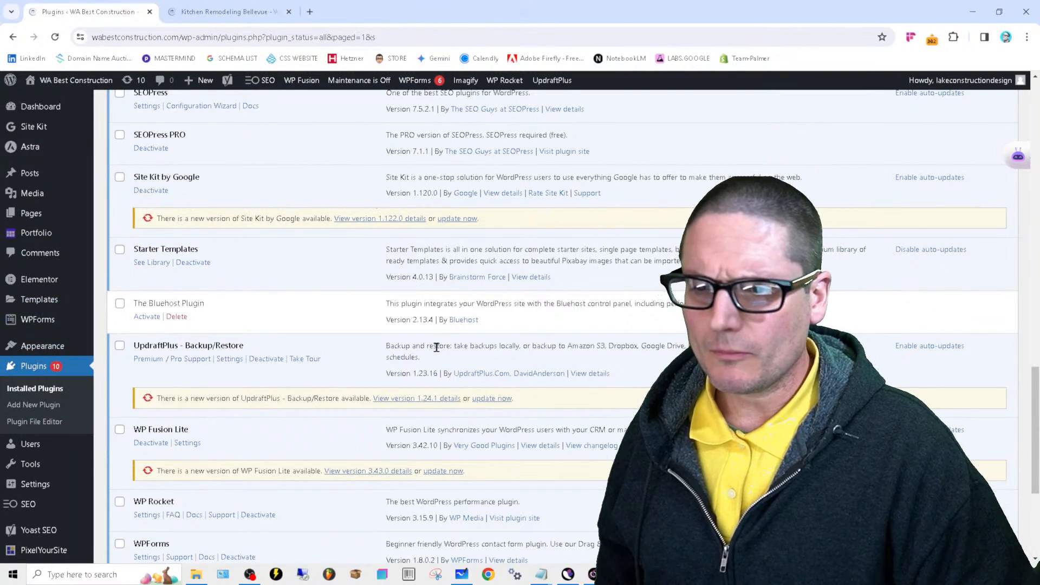
{"action": "scroll", "coordinate": [436, 346], "scroll_direction": "up", "scroll_amount": 2}
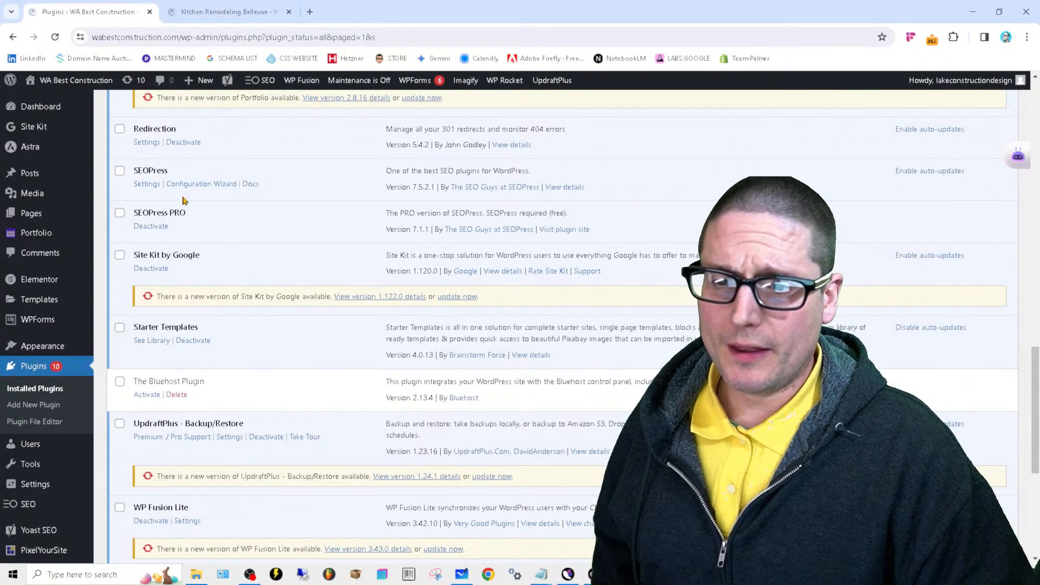
{"action": "left_click", "coordinate": [147, 184]}
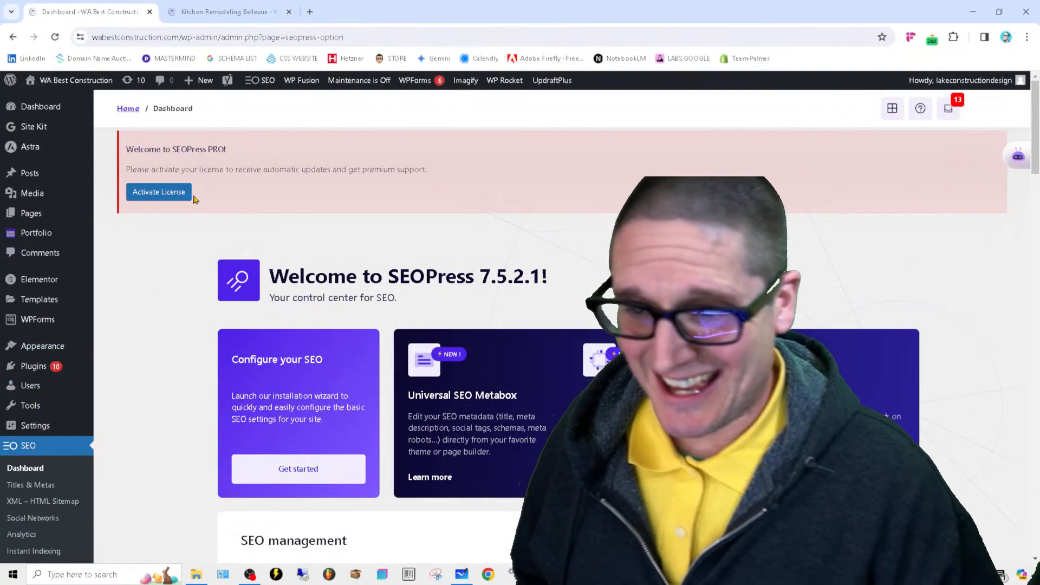
{"action": "left_click", "coordinate": [165, 194]}
{"action": "left_click", "coordinate": [165, 196]}
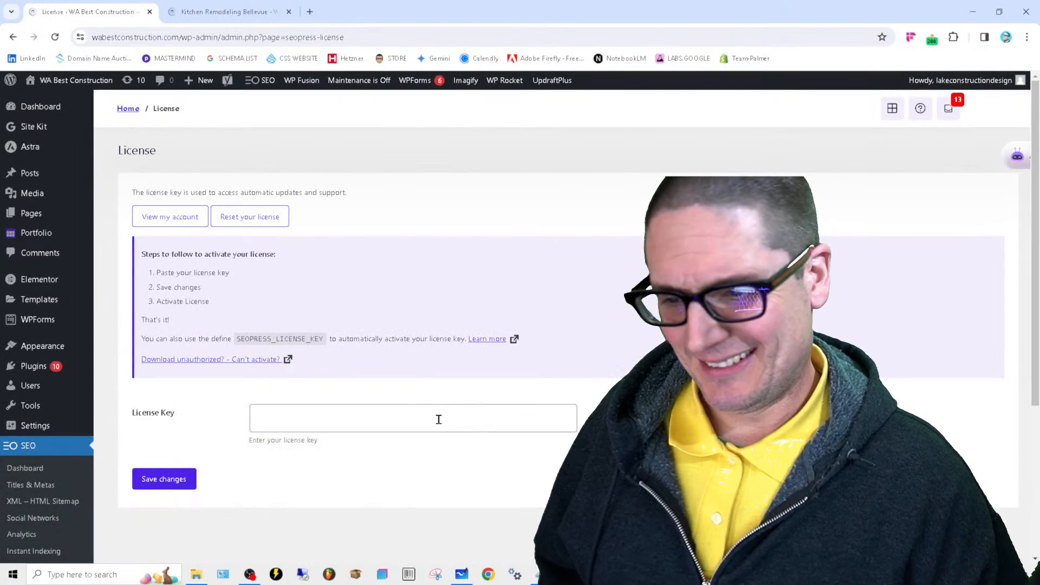
{"action": "left_click", "coordinate": [255, 583]}
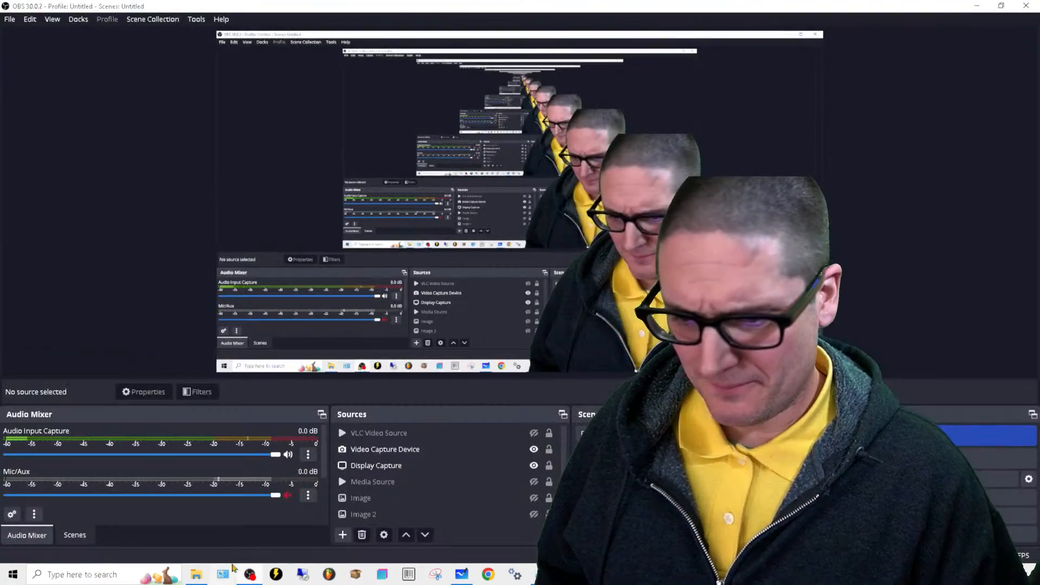
{"action": "left_click", "coordinate": [533, 466]}
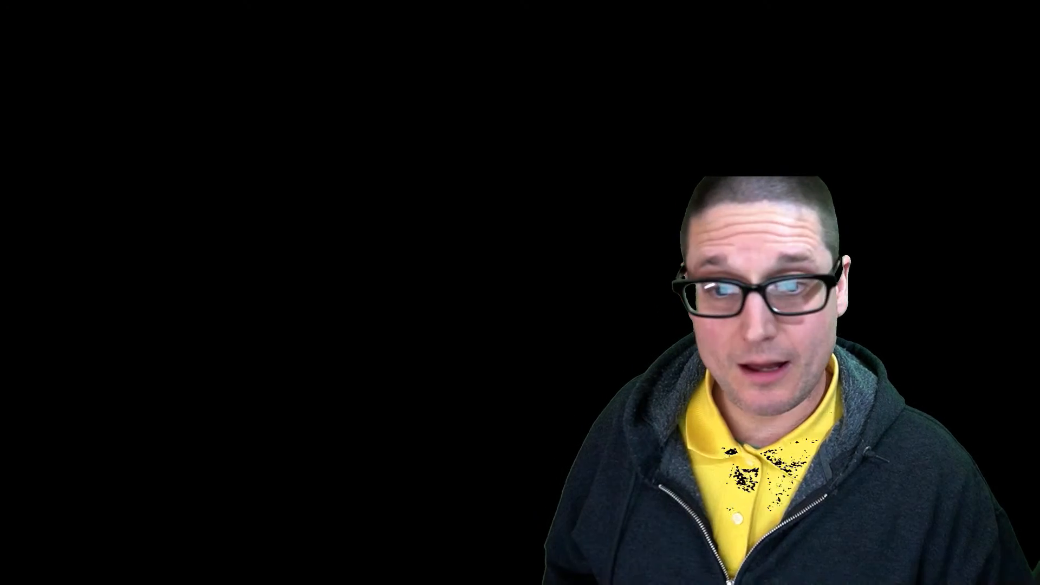
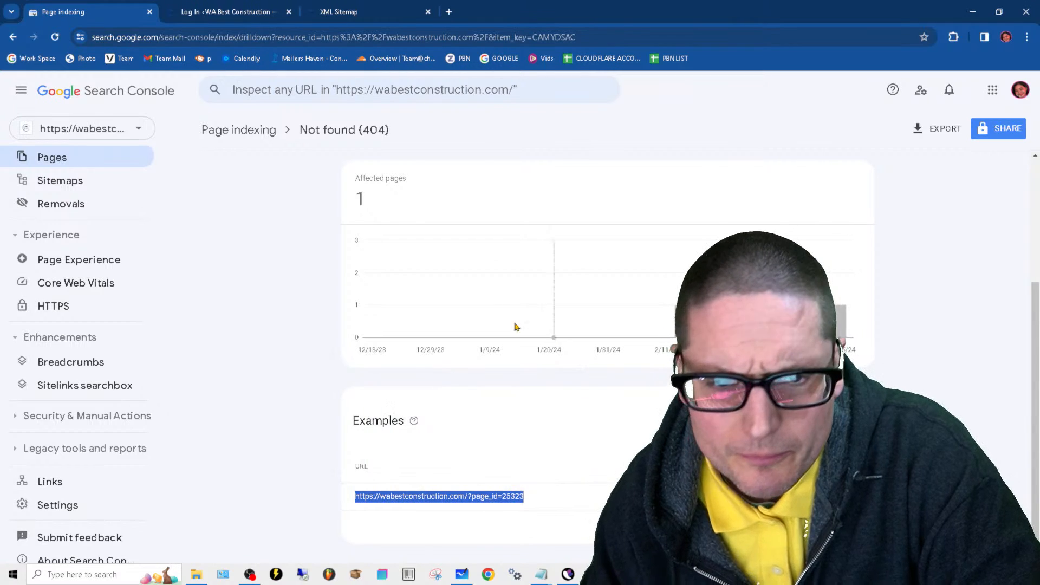
Step: Open Google Sheets in a new browser tab and create a blank spreadsheet
{"action": "left_click", "coordinate": [449, 12]}
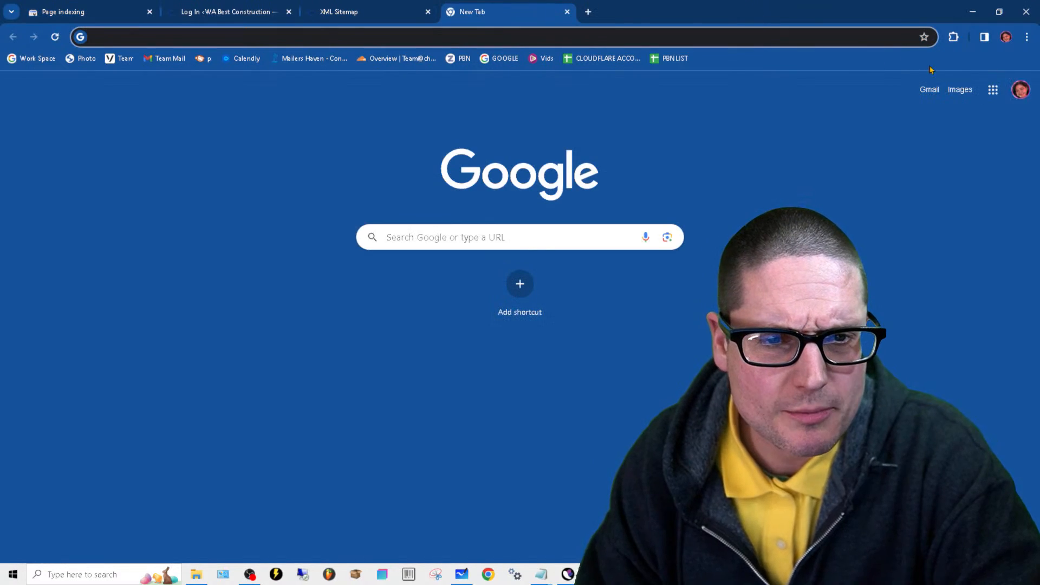
{"action": "left_click", "coordinate": [1000, 99]}
{"action": "left_click", "coordinate": [986, 244]}
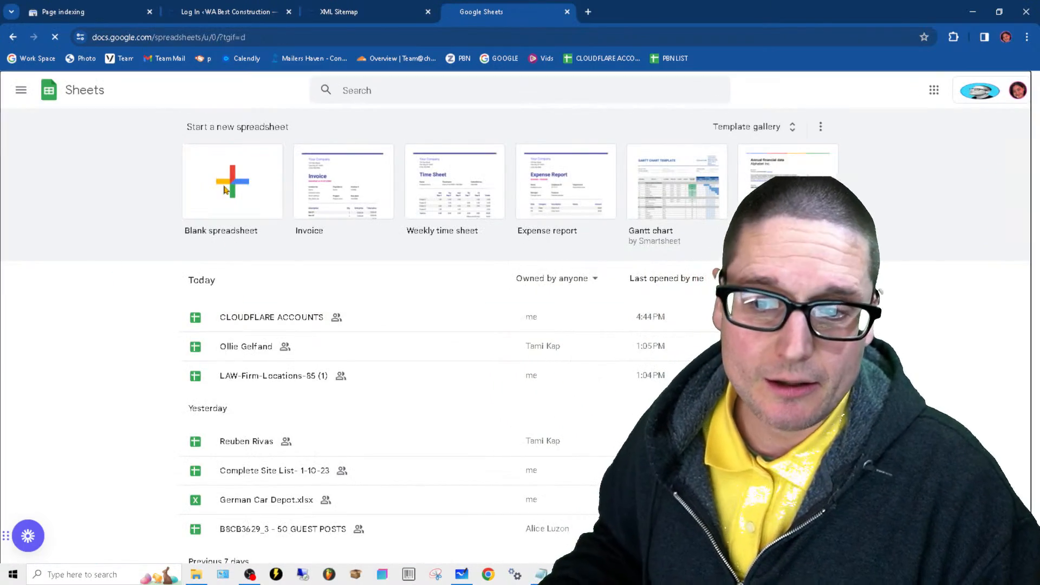
{"action": "left_click", "coordinate": [225, 190]}
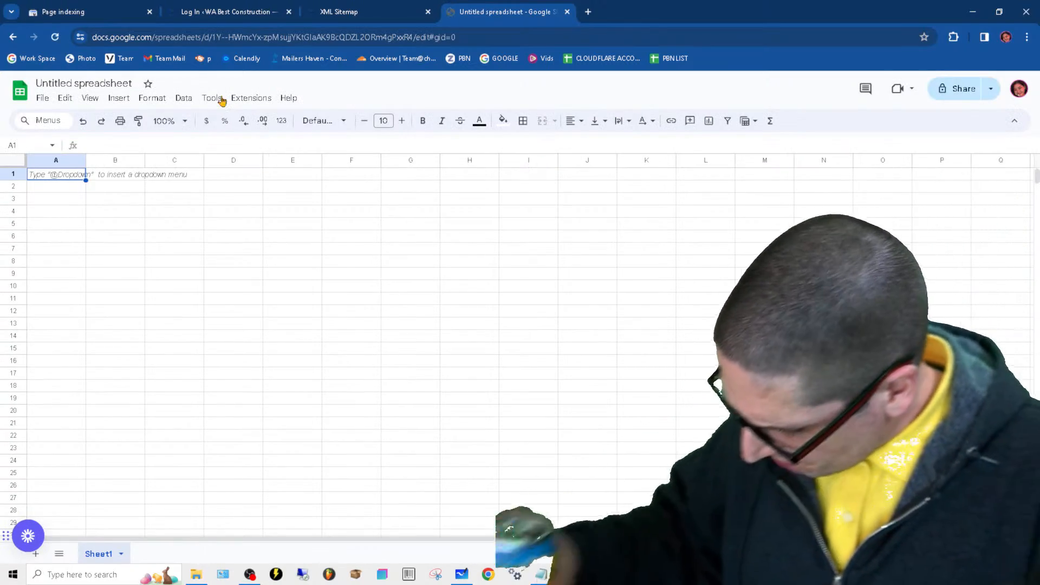
{"action": "left_click", "coordinate": [6, 175]}
{"action": "type", "text": "https://wabestconstruction.com/?page_id=25323"}
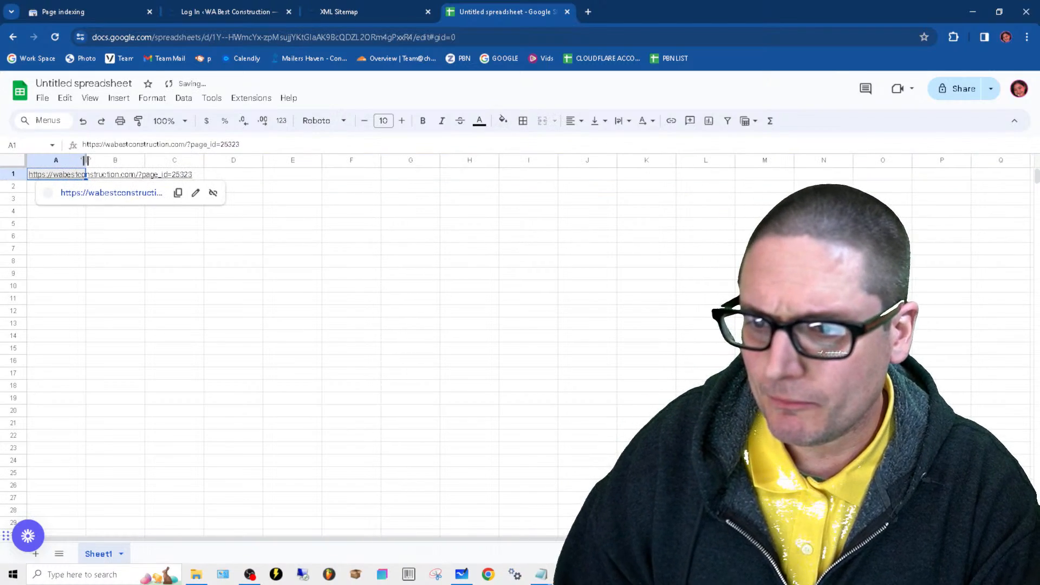
{"action": "left_click_drag", "start_coordinate": [86, 161], "coordinate": [297, 160]}
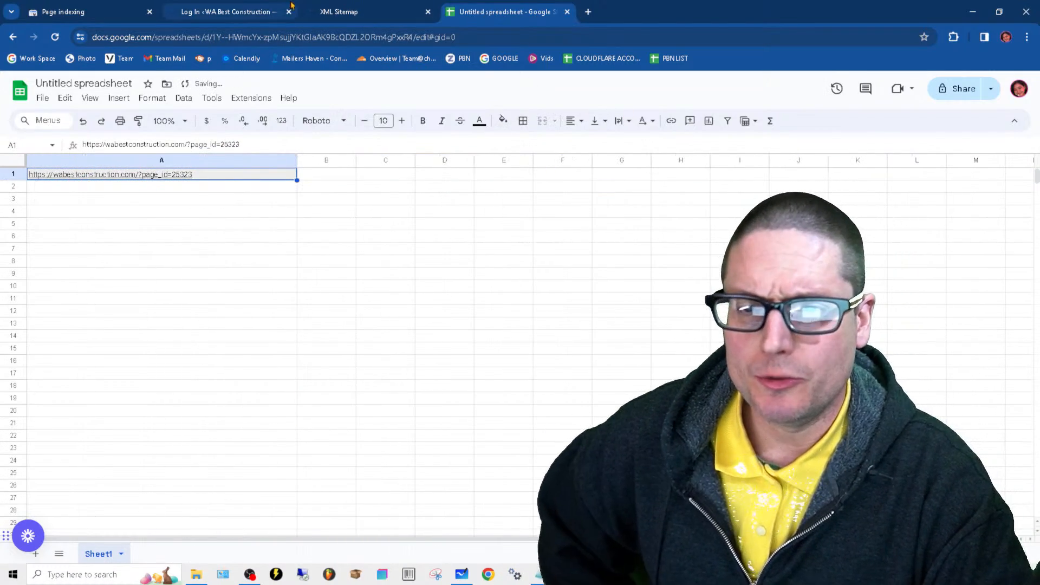
Step: Look over the site's XML Sitemap page and close it, returning to the spreadsheet
{"action": "left_click", "coordinate": [380, 7]}
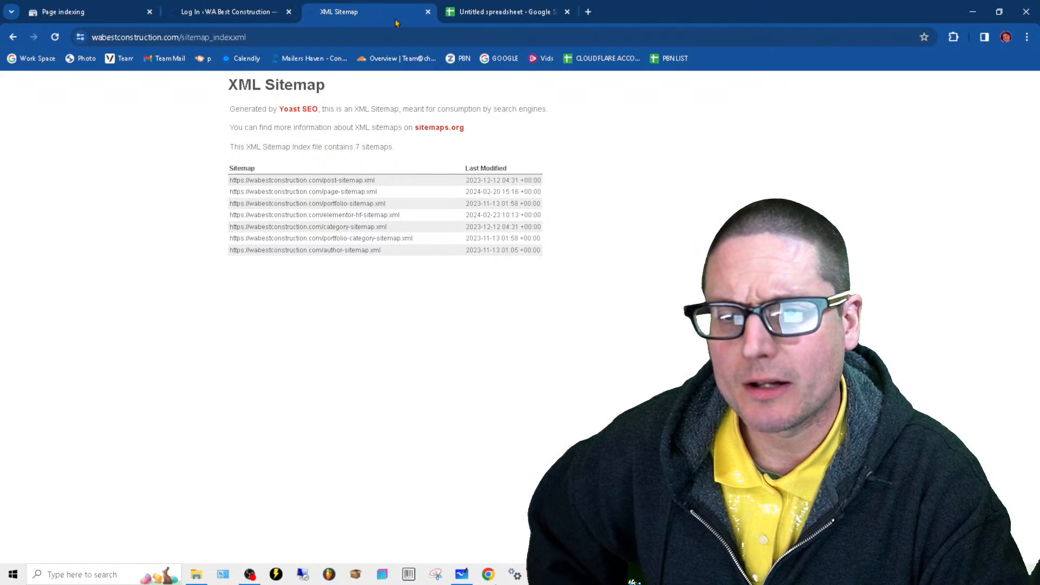
{"action": "left_click", "coordinate": [428, 12]}
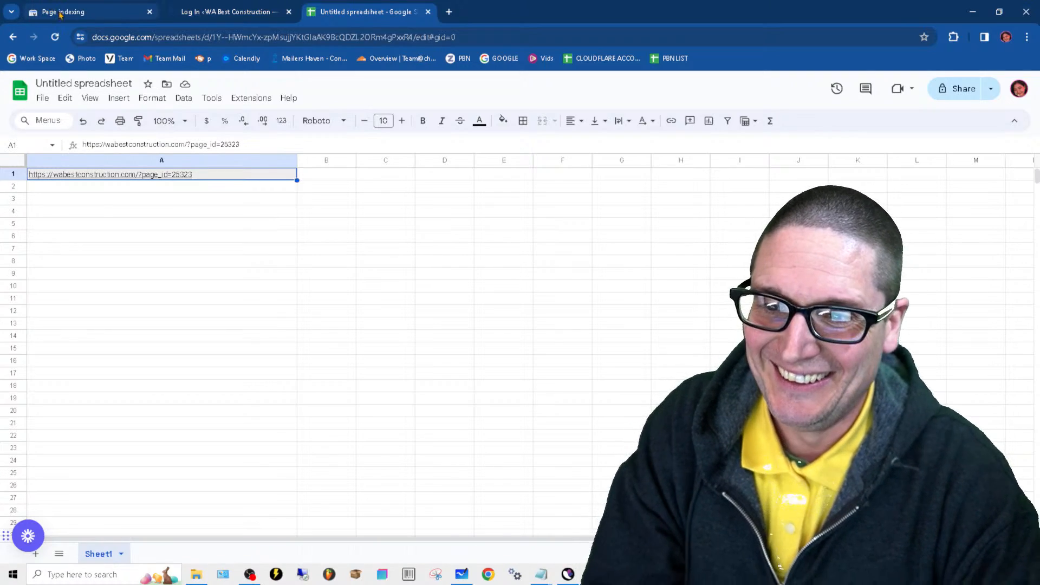
{"action": "mouse_move", "coordinate": [195, 176]}
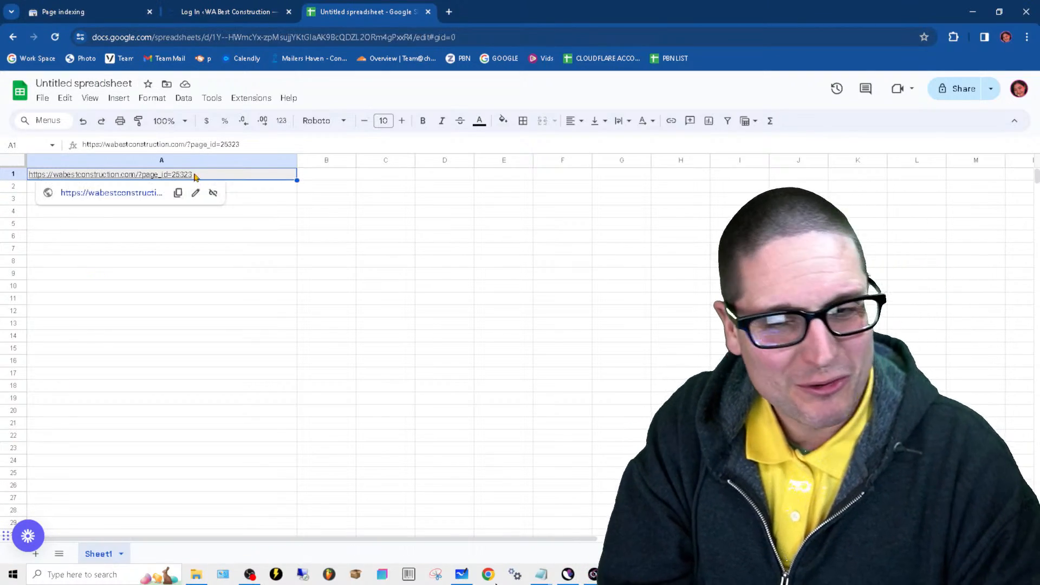
Step: Return to the Page indexing report in Search Console and open the Page with redirect reason
{"action": "left_click", "coordinate": [86, 7]}
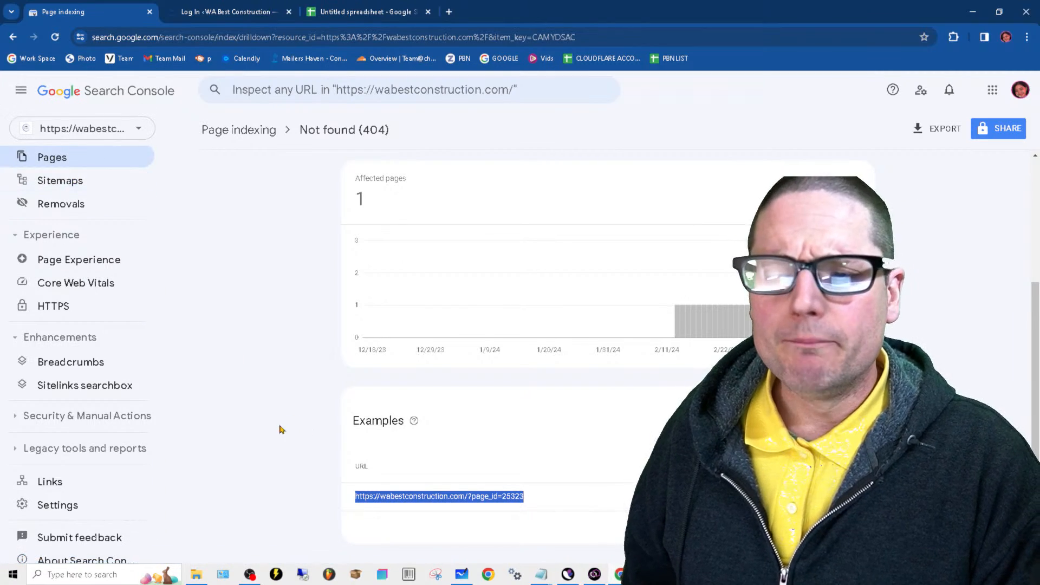
{"action": "scroll", "coordinate": [141, 367], "scroll_direction": "up", "scroll_amount": 2}
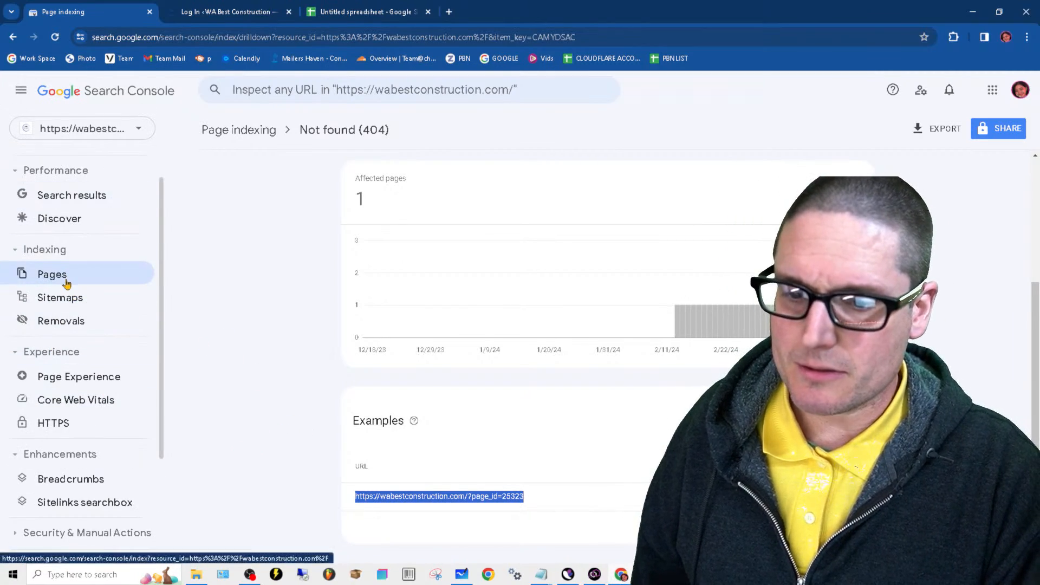
{"action": "scroll", "coordinate": [384, 416], "scroll_direction": "down", "scroll_amount": 1}
{"action": "left_click", "coordinate": [239, 130]}
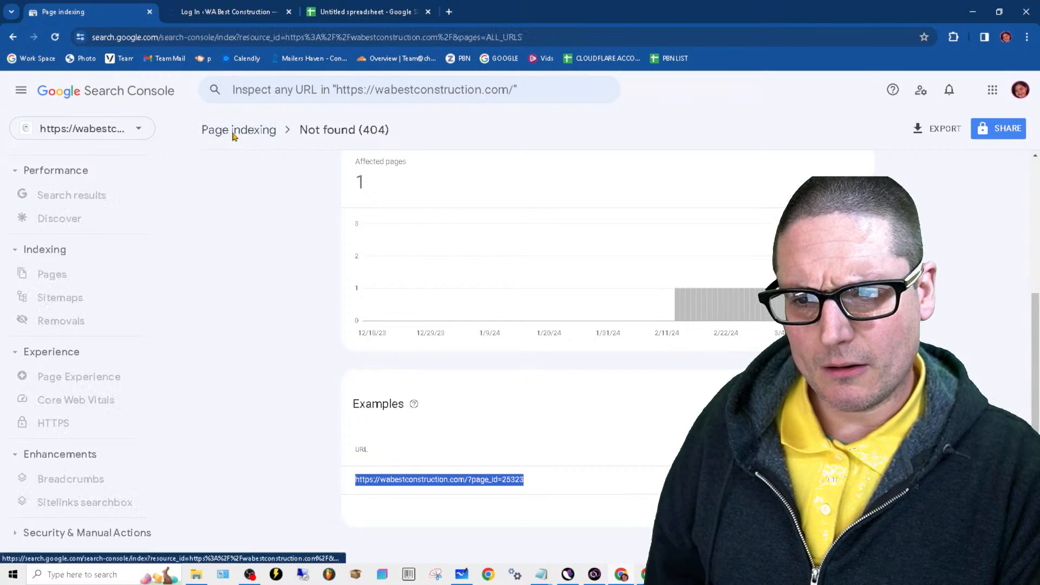
{"action": "left_click", "coordinate": [448, 253]}
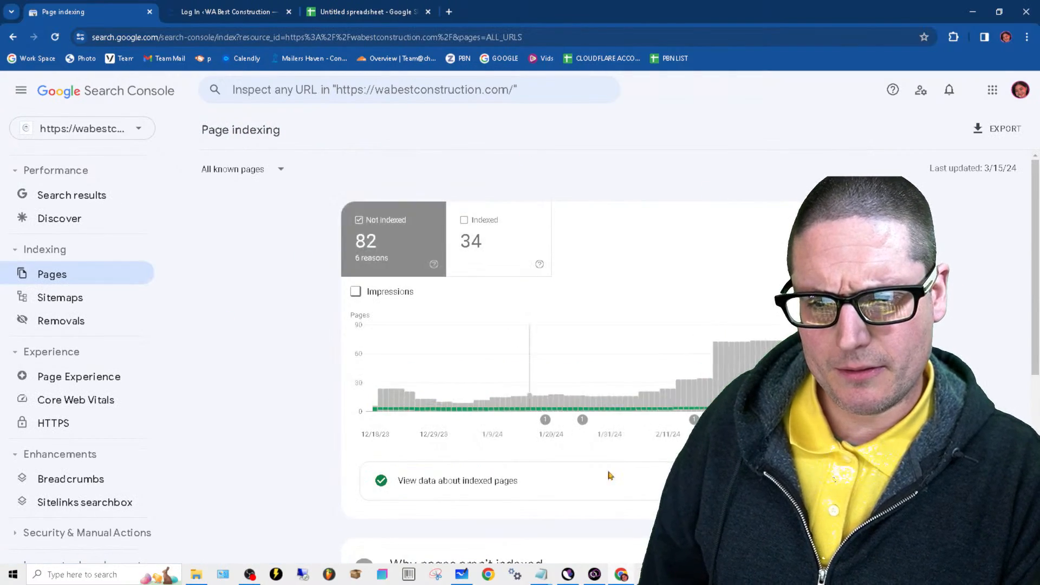
{"action": "scroll", "coordinate": [483, 423], "scroll_direction": "down", "scroll_amount": 1}
{"action": "scroll", "coordinate": [569, 410], "scroll_direction": "down", "scroll_amount": 5}
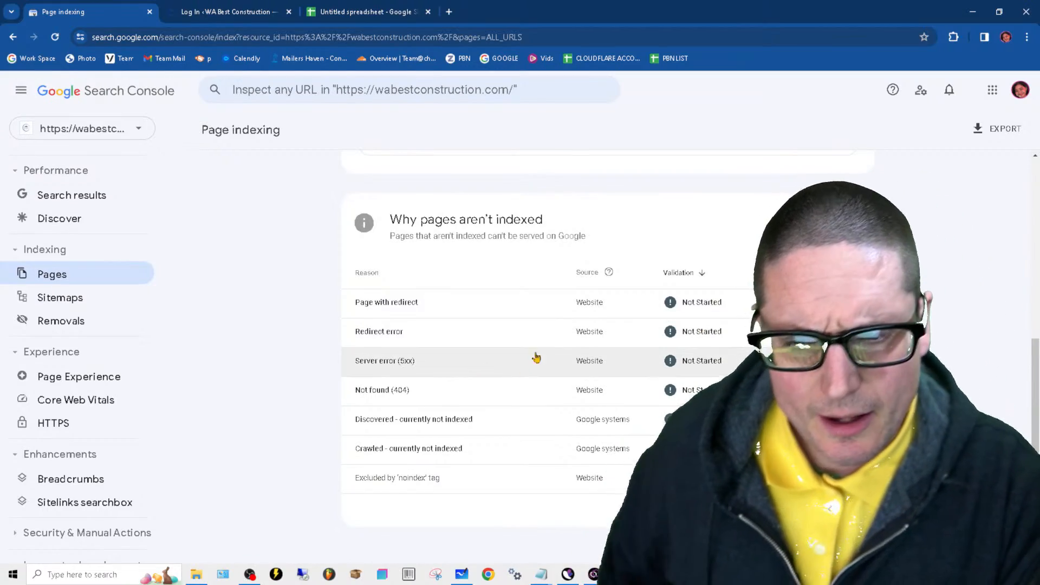
{"action": "left_click", "coordinate": [487, 311]}
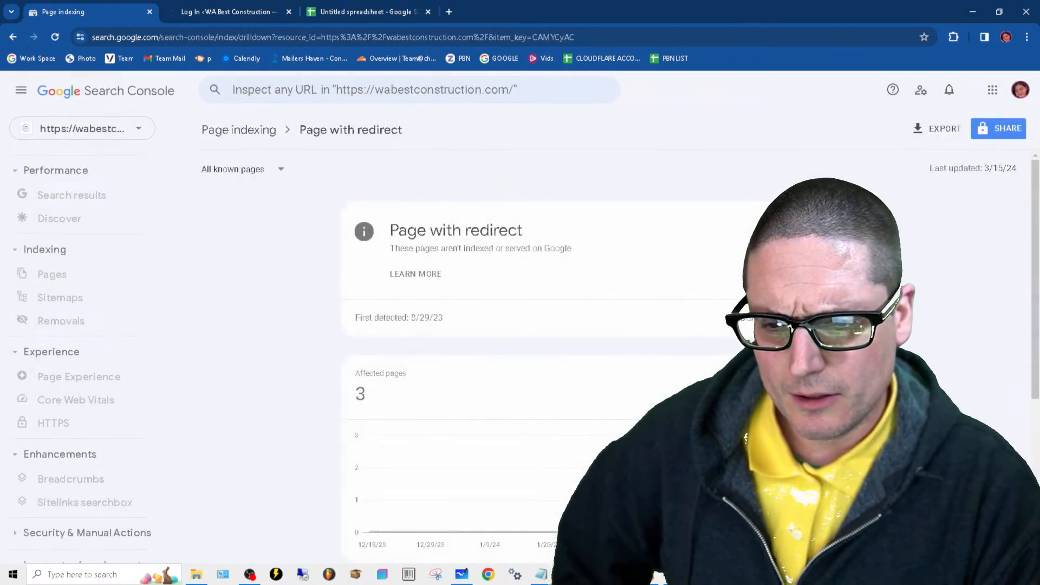
Step: Copy the example URLs listed for Page with redirect: woodinville-bathroom-remodel, kitchen-remodel and bellevue-wa
{"action": "scroll", "coordinate": [488, 434], "scroll_direction": "down", "scroll_amount": 5}
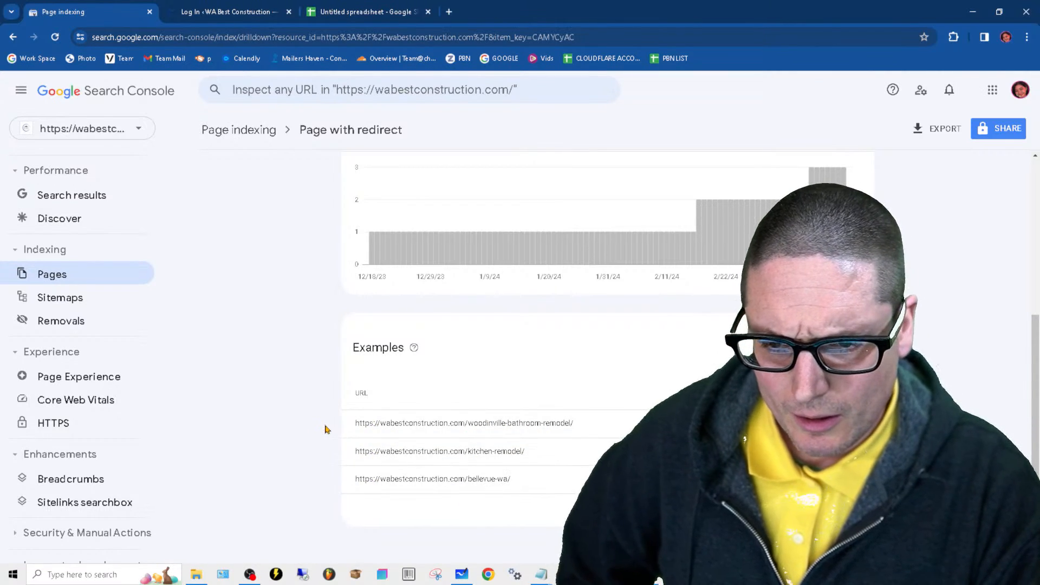
{"action": "left_click_drag", "start_coordinate": [325, 425], "coordinate": [546, 482]}
{"action": "right_click", "coordinate": [478, 431]}
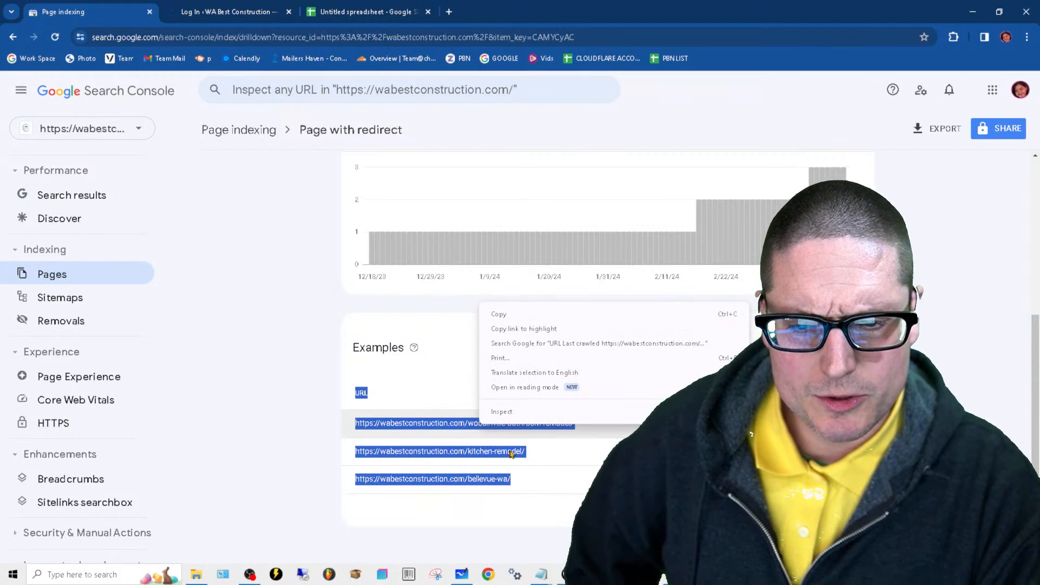
{"action": "left_click", "coordinate": [533, 309]}
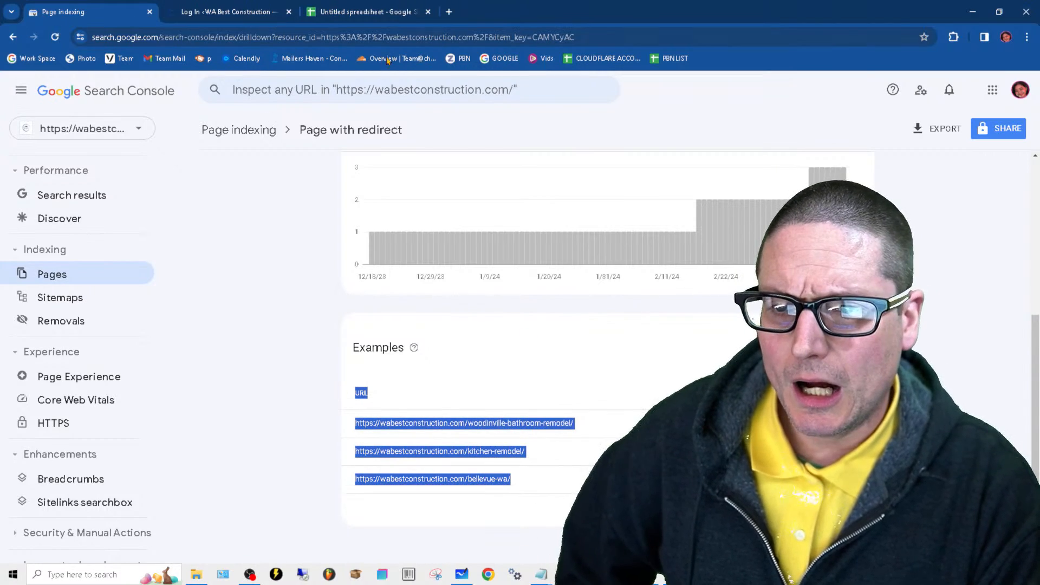
Step: Paste the copied redirect URLs into the spreadsheet starting at row 2, below the first URL
{"action": "left_click", "coordinate": [391, 7]}
{"action": "left_click_drag", "start_coordinate": [16, 190], "coordinate": [396, 401]}
{"action": "right_click", "coordinate": [396, 401]}
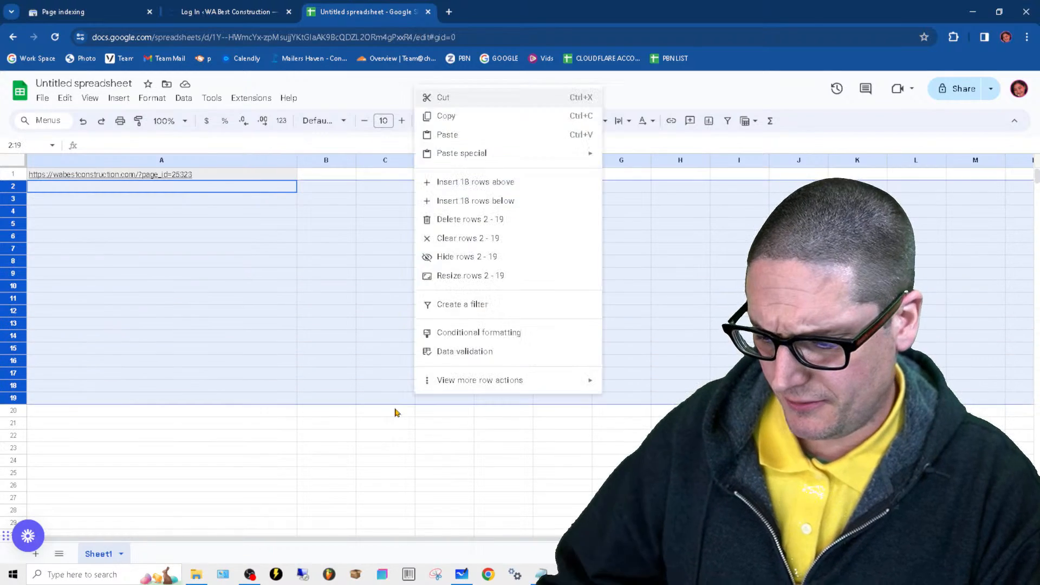
{"action": "key", "text": "ctrl+v"}
{"action": "left_click", "coordinate": [371, 356]}
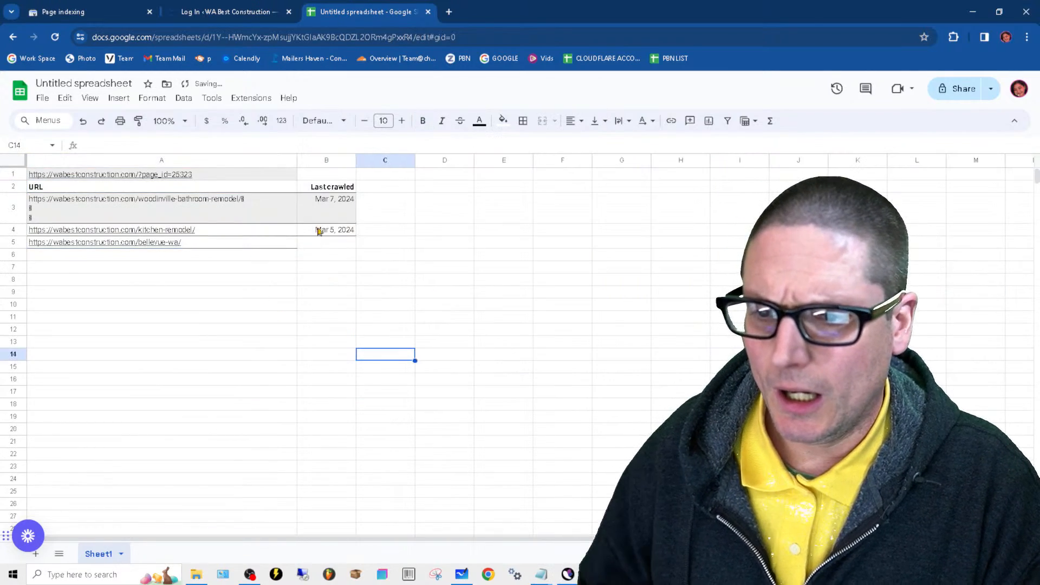
Step: Remove the Last crawled dates in column B, keeping only the URLs in column A
{"action": "right_click", "coordinate": [321, 163]}
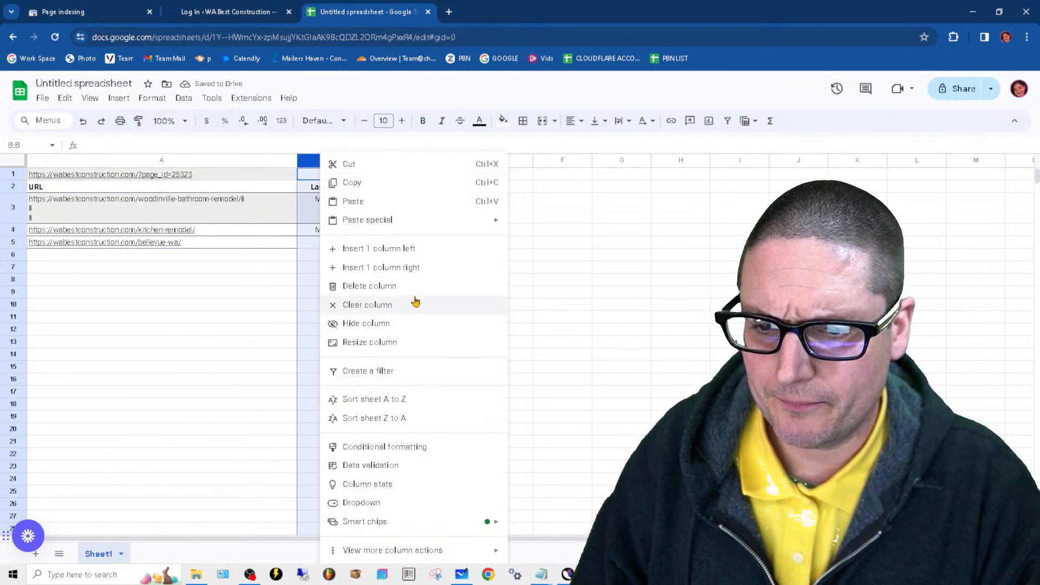
{"action": "left_click", "coordinate": [452, 299]}
{"action": "left_click", "coordinate": [541, 367]}
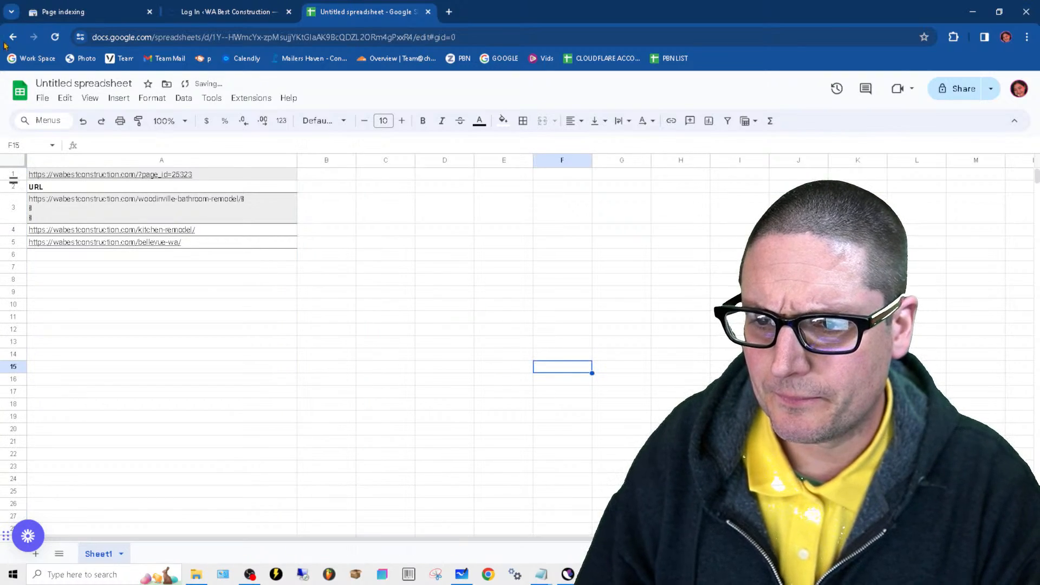
Step: Open the Server error (5xx) reason from the Page indexing report and copy its issaquah-kitchen-remodel example URL
{"action": "left_click", "coordinate": [90, 12]}
{"action": "scroll", "coordinate": [379, 244], "scroll_direction": "up", "scroll_amount": 5}
{"action": "left_click", "coordinate": [233, 131]}
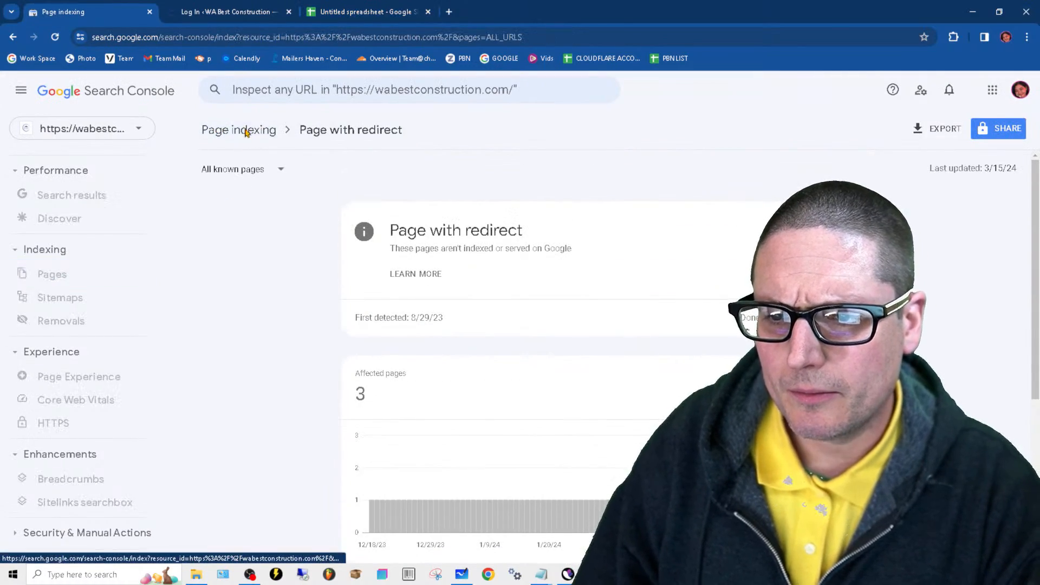
{"action": "left_click", "coordinate": [460, 254]}
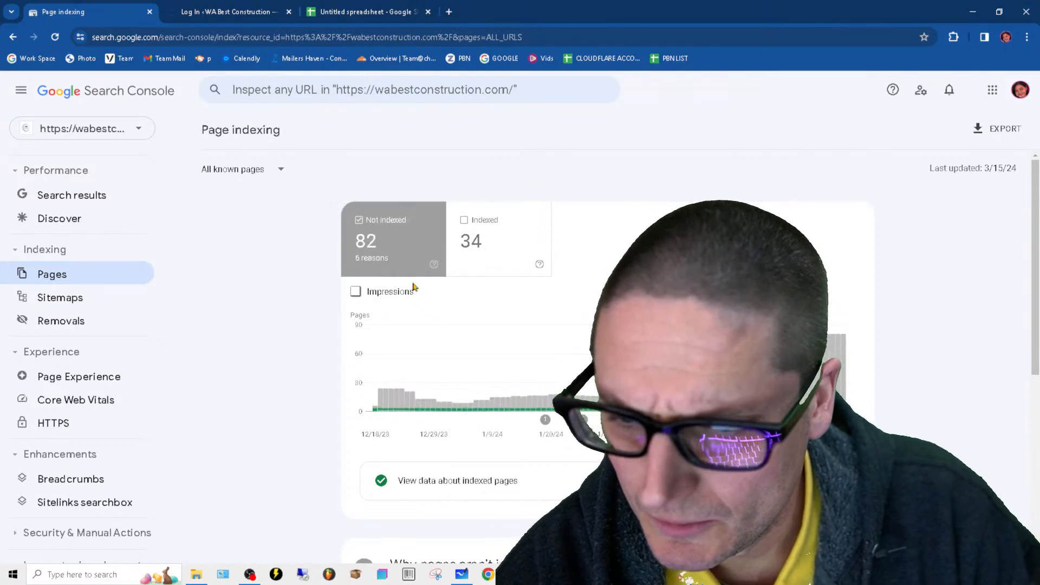
{"action": "scroll", "coordinate": [539, 408], "scroll_direction": "down", "scroll_amount": 5}
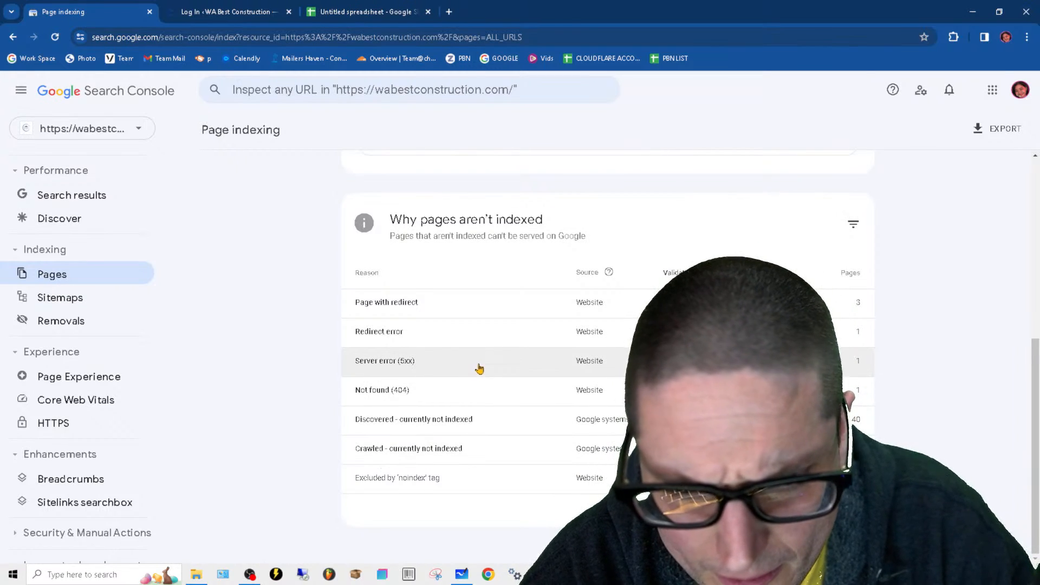
{"action": "left_click", "coordinate": [479, 368]}
{"action": "scroll", "coordinate": [487, 411], "scroll_direction": "down", "scroll_amount": 4}
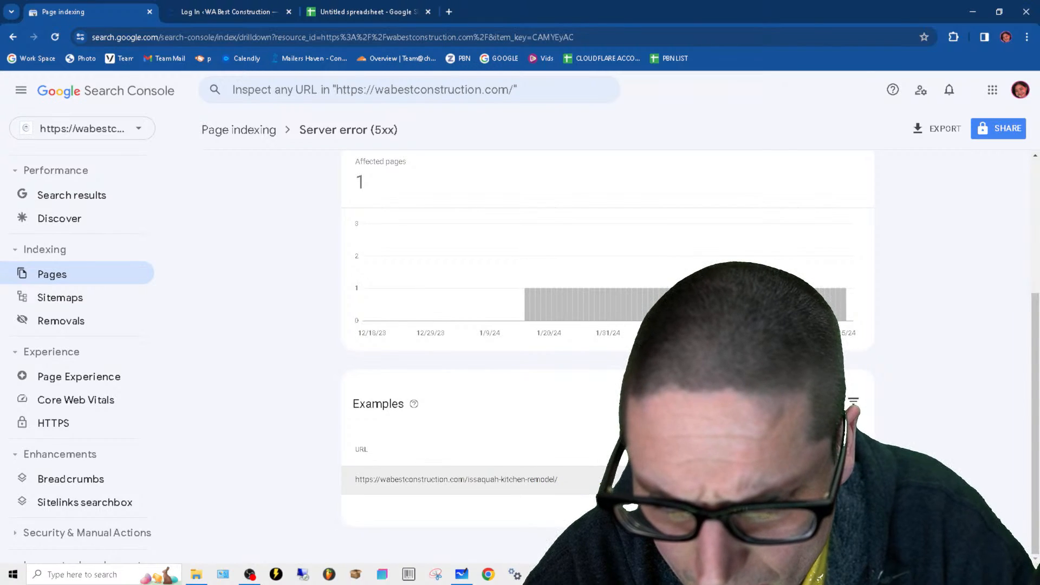
{"action": "right_click", "coordinate": [400, 481]}
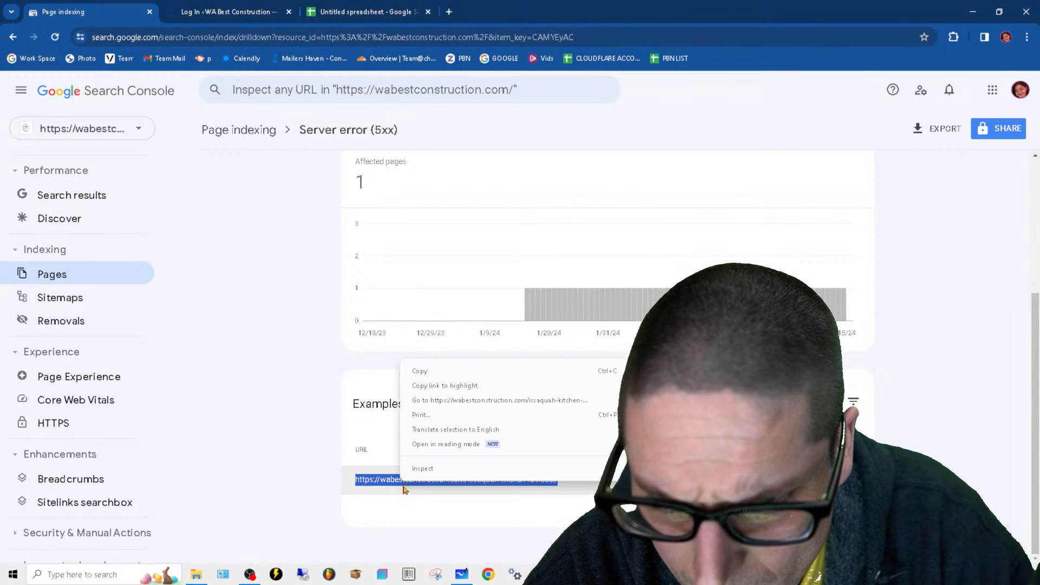
{"action": "left_click", "coordinate": [434, 373]}
Step: Remove the stray characters and extra lines after the woodinville-bathroom-remodel URL in cell A3 of the spreadsheet
{"action": "left_click", "coordinate": [374, 11]}
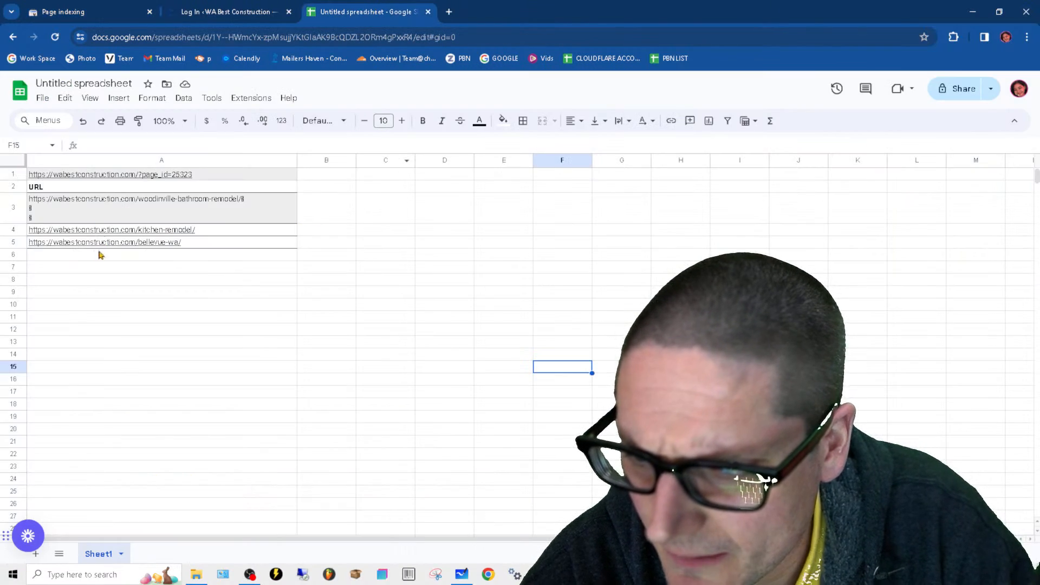
{"action": "left_click", "coordinate": [72, 217]}
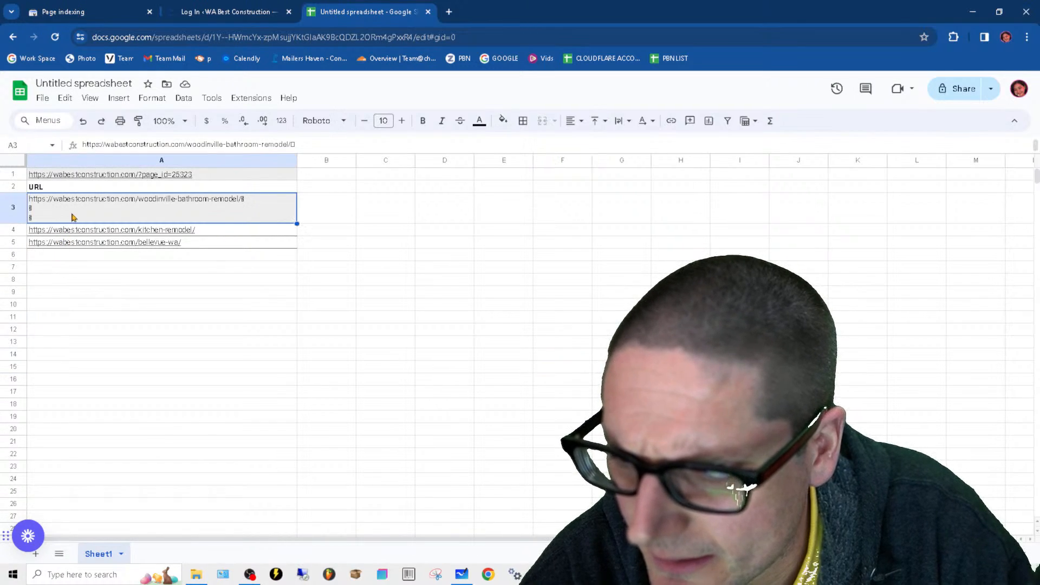
{"action": "left_click", "coordinate": [335, 145]}
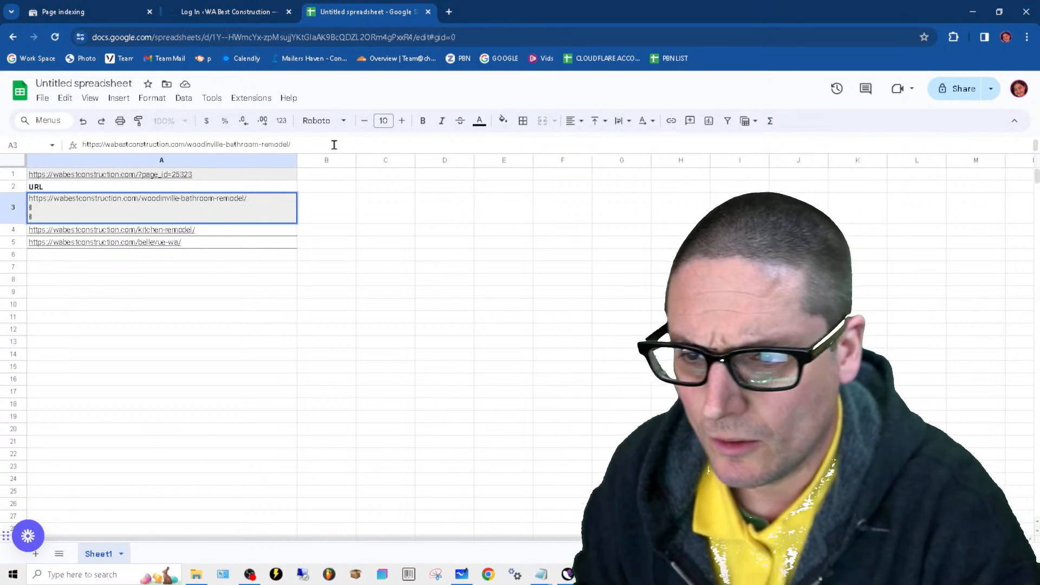
{"action": "left_click", "coordinate": [56, 219]}
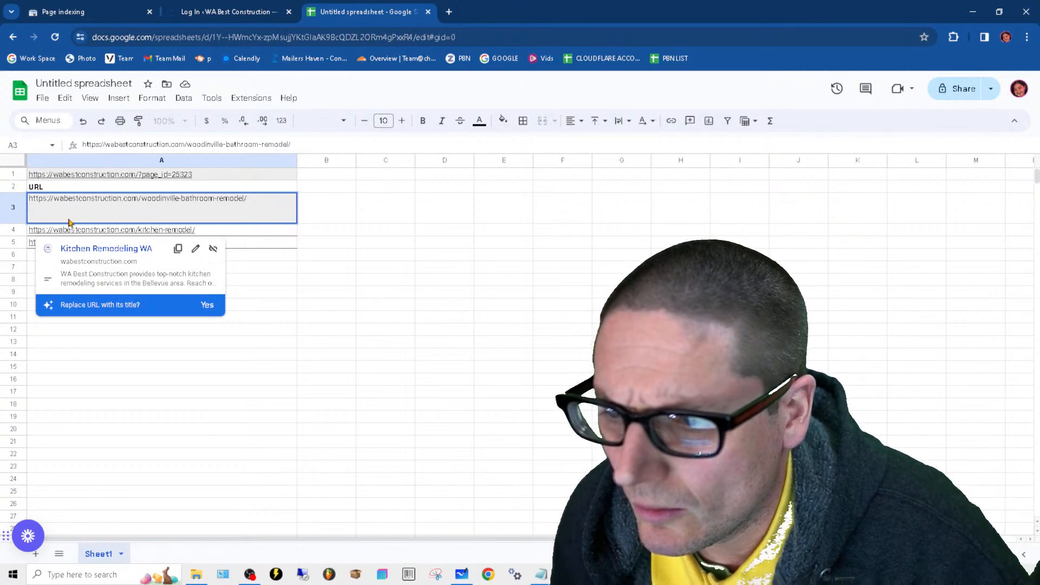
{"action": "left_click_drag", "start_coordinate": [128, 348], "coordinate": [128, 372]}
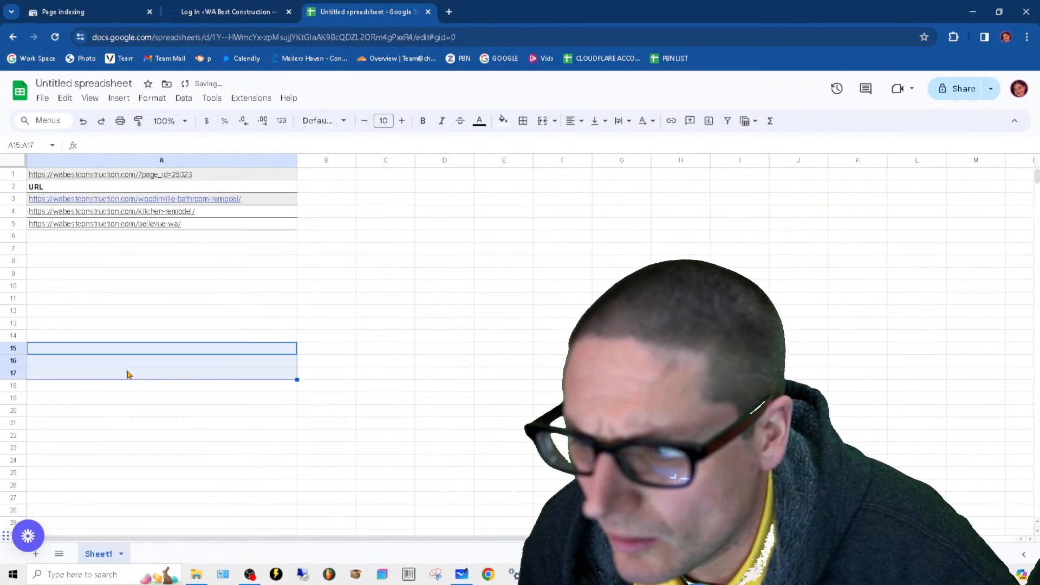
Step: Paste the issaquah-kitchen-remodel URL into cell A6 and delete the URL header row, row 2
{"action": "left_click", "coordinate": [44, 239]}
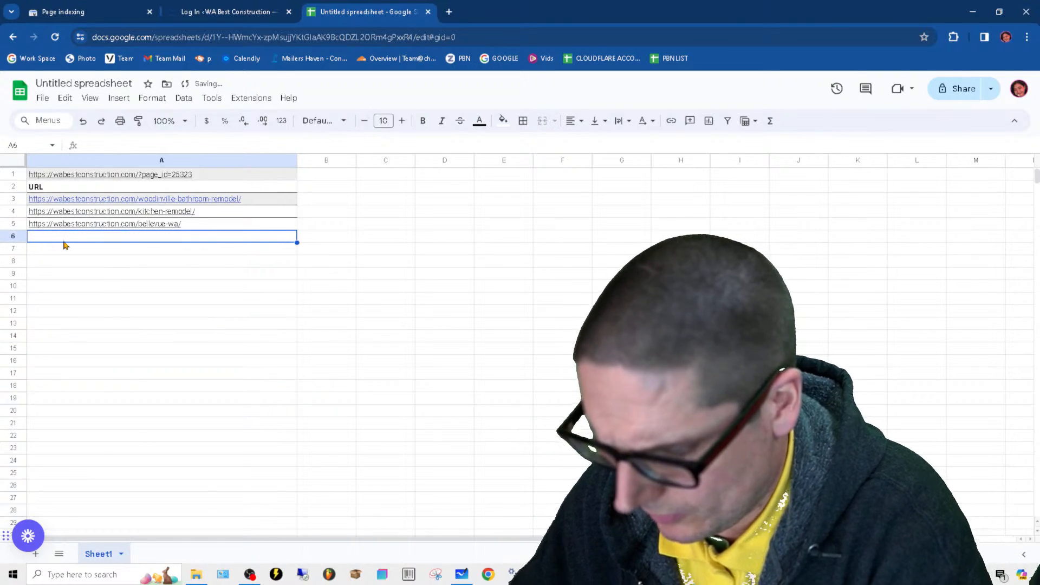
{"action": "key", "text": "ctrl+v"}
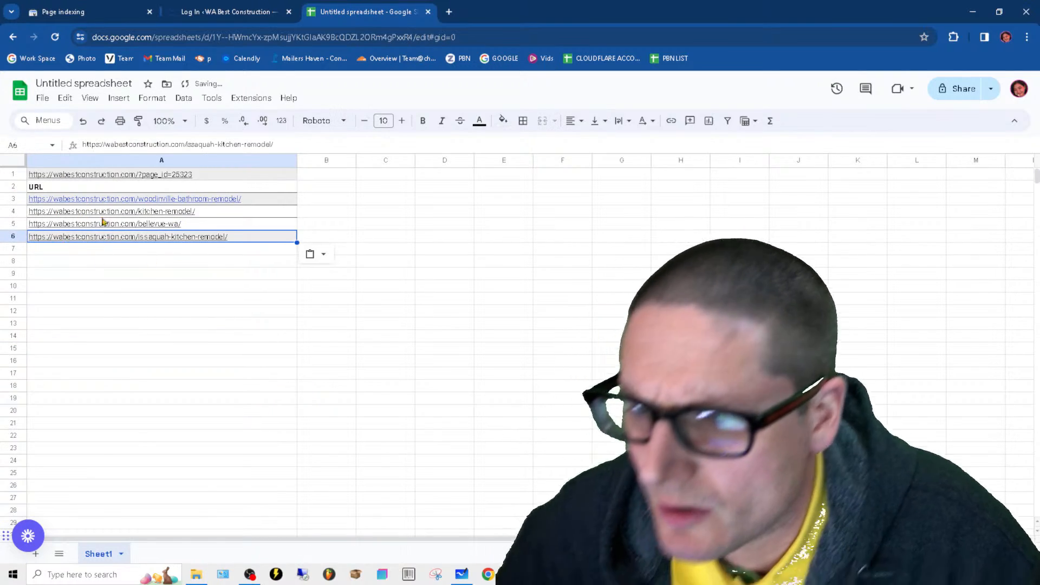
{"action": "right_click", "coordinate": [11, 187]}
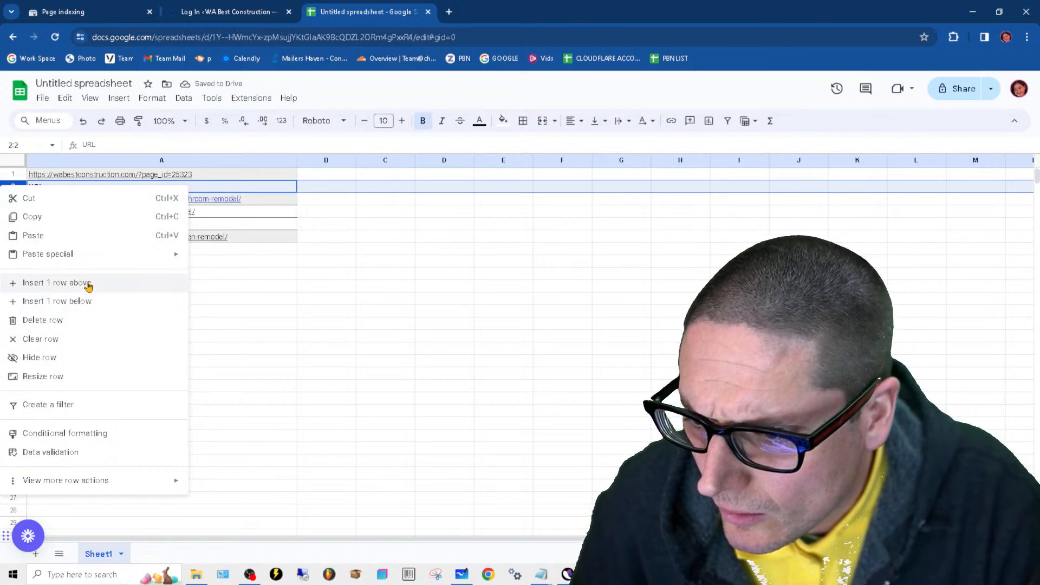
{"action": "left_click", "coordinate": [122, 320]}
{"action": "left_click", "coordinate": [455, 410]}
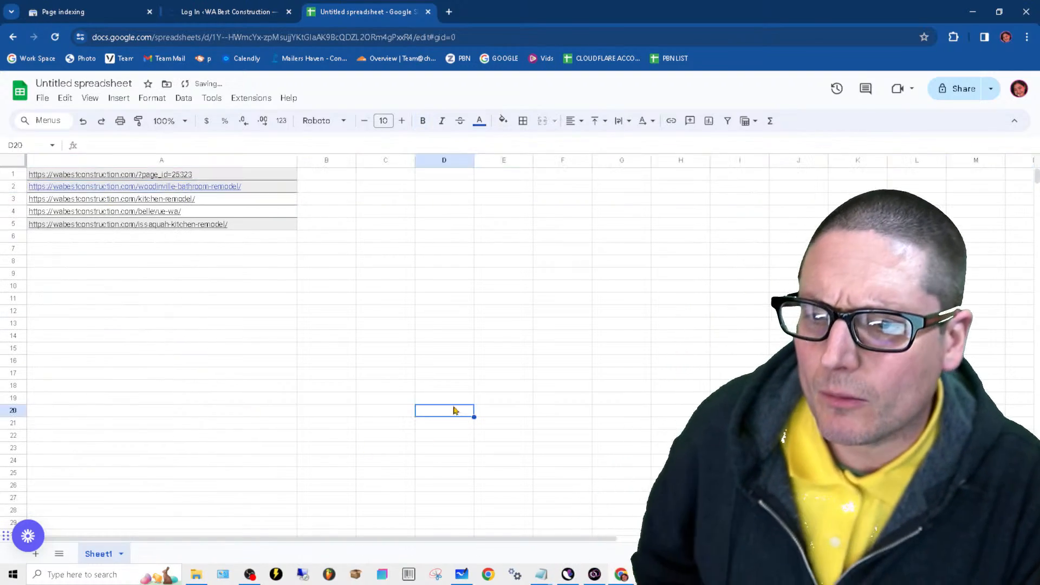
Step: Return from the Server error (5xx) details in Search Console to the Page indexing report and hide the Indexed series in its chart
{"action": "left_click", "coordinate": [108, 15]}
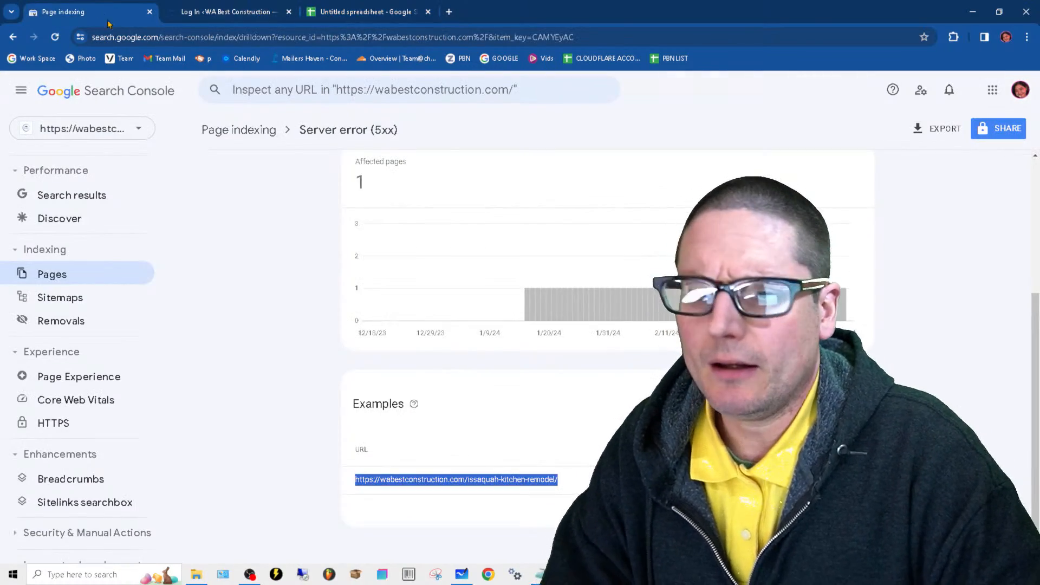
{"action": "scroll", "coordinate": [237, 179], "scroll_direction": "up", "scroll_amount": 3}
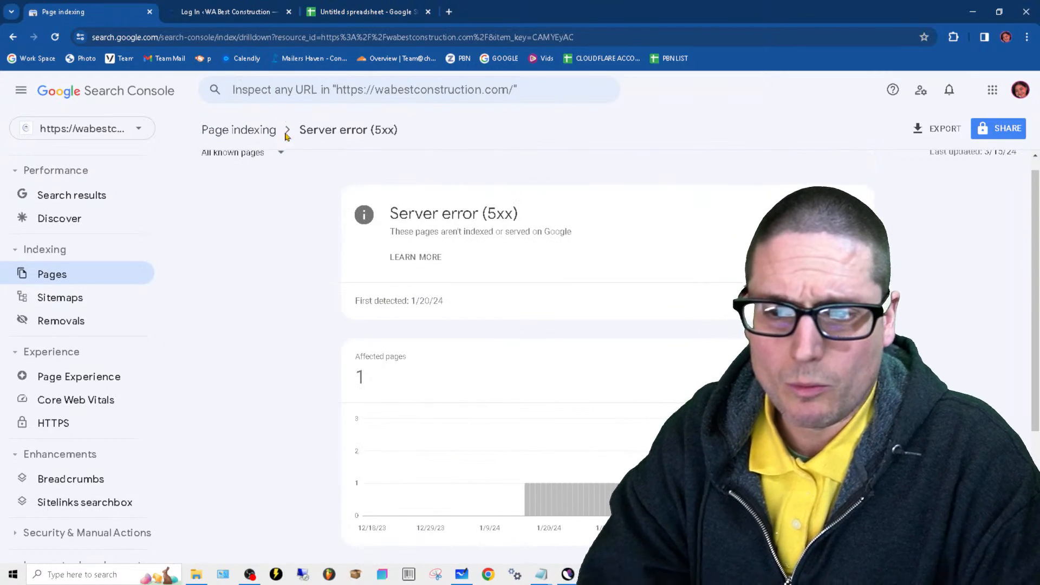
{"action": "scroll", "coordinate": [293, 163], "scroll_direction": "up", "scroll_amount": 1}
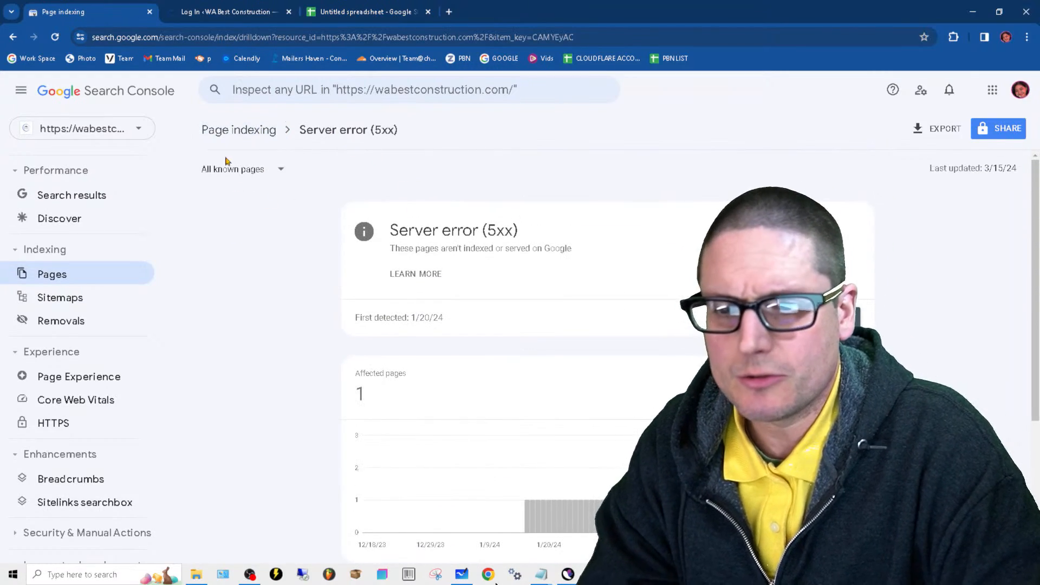
{"action": "left_click", "coordinate": [254, 130]}
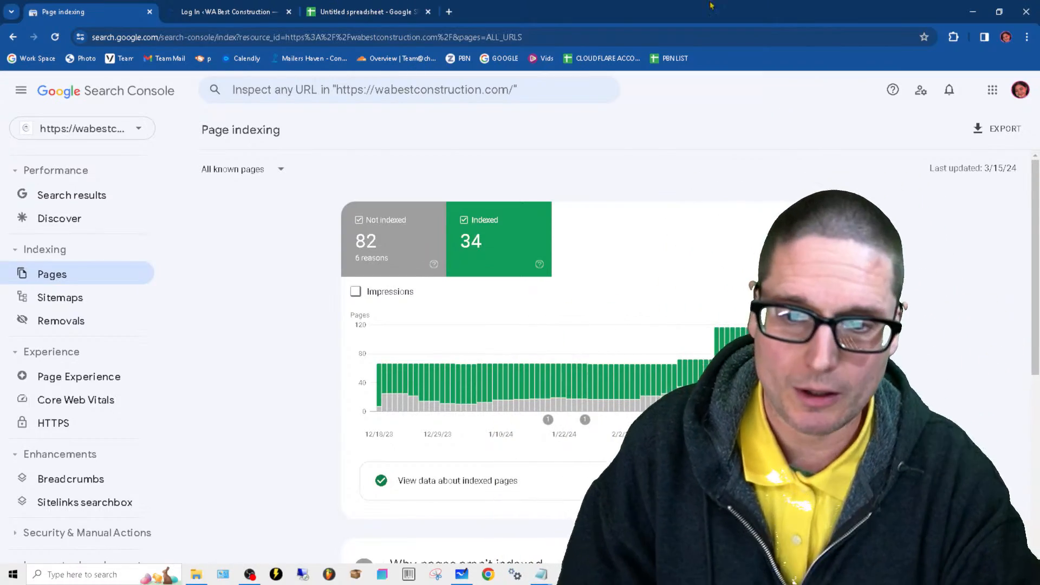
{"action": "left_click", "coordinate": [541, 234]}
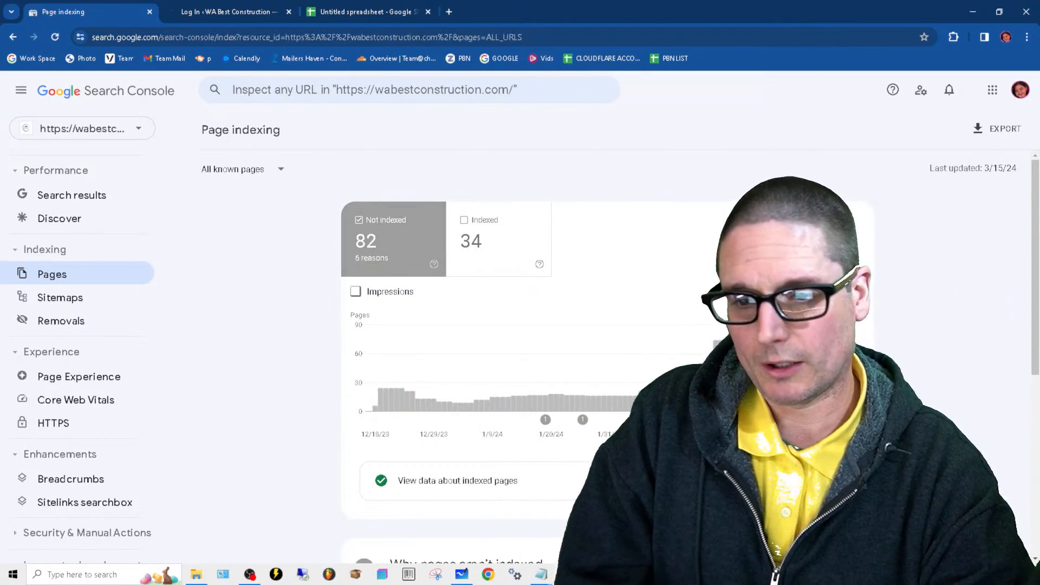
Step: Open the Not found (404) reason and check its example URL against the list in the spreadsheet
{"action": "scroll", "coordinate": [620, 358], "scroll_direction": "down", "scroll_amount": 6}
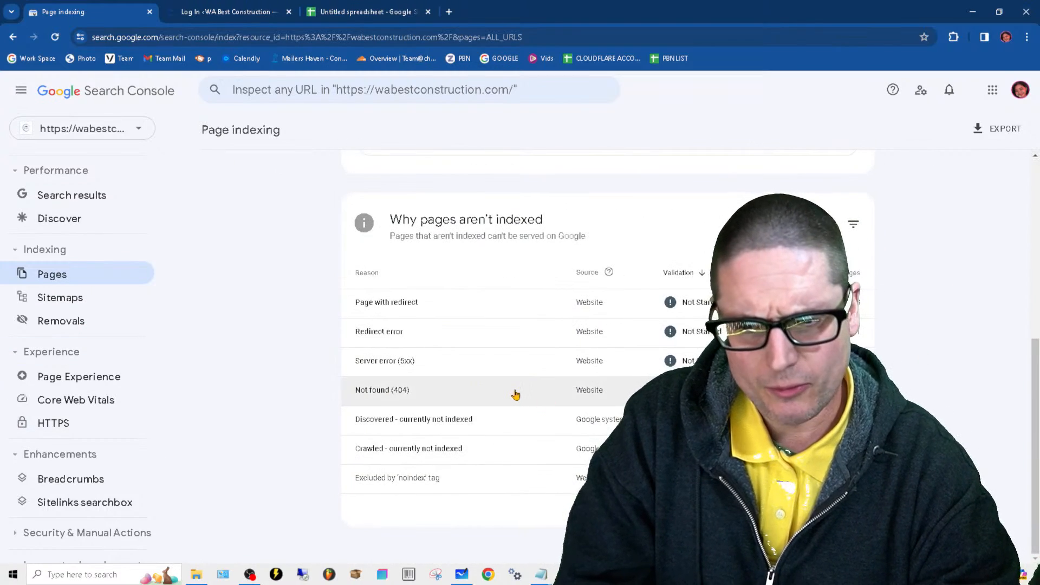
{"action": "left_click", "coordinate": [516, 394]}
{"action": "scroll", "coordinate": [559, 407], "scroll_direction": "down", "scroll_amount": 4}
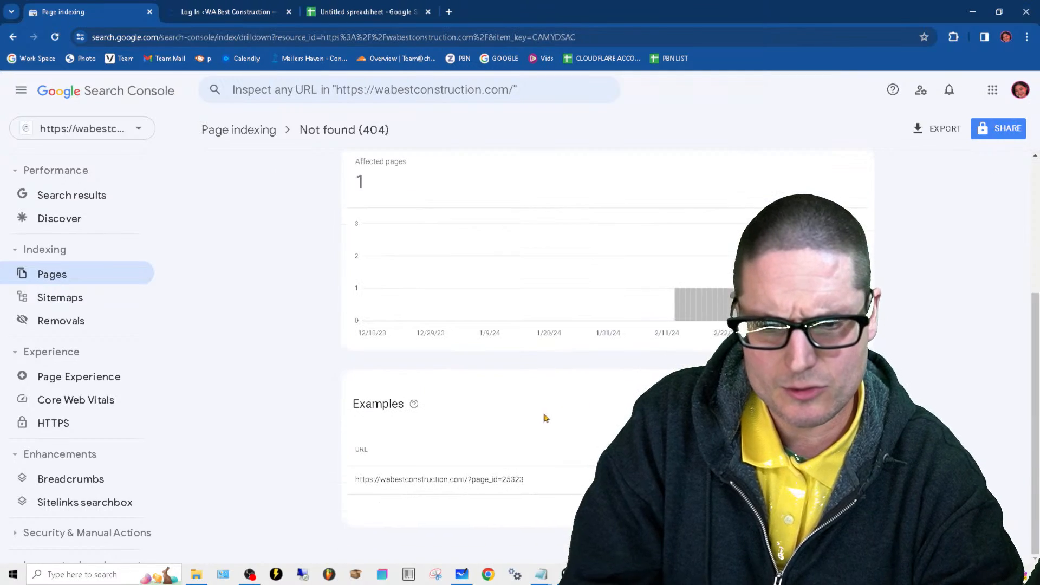
{"action": "scroll", "coordinate": [385, 320], "scroll_direction": "up", "scroll_amount": 5}
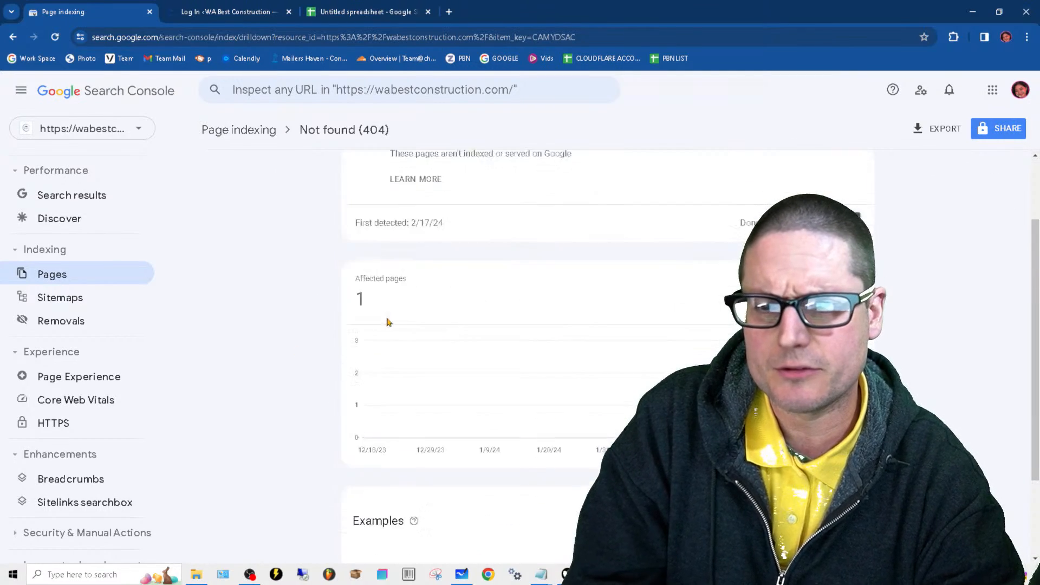
{"action": "left_click", "coordinate": [362, 11]}
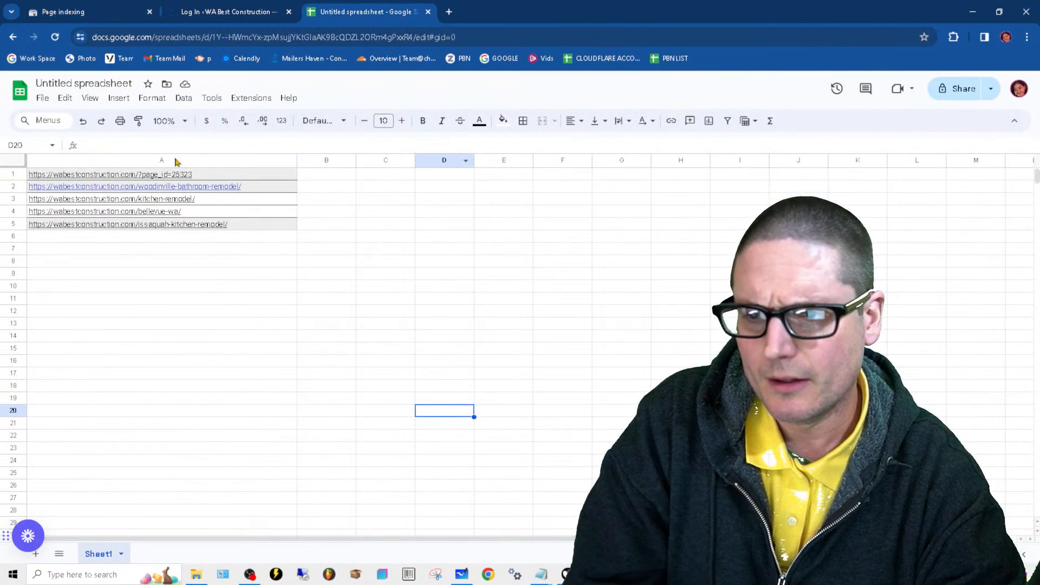
{"action": "left_click", "coordinate": [81, 12]}
Step: Open the Discovered - currently not indexed reason from the Page indexing report and increase the number of example rows shown per page
{"action": "left_click", "coordinate": [233, 131]}
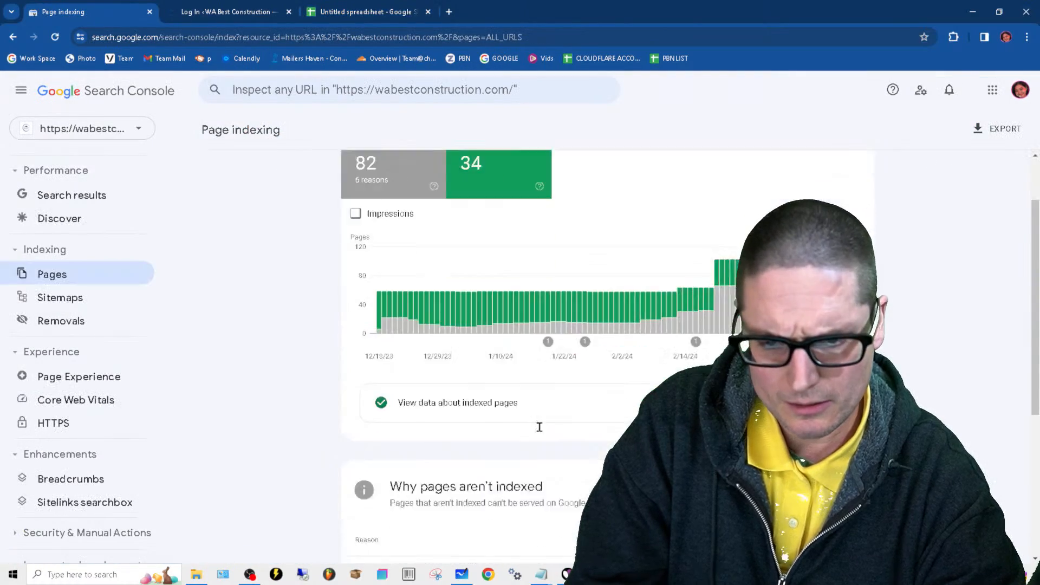
{"action": "scroll", "coordinate": [539, 426], "scroll_direction": "down", "scroll_amount": 5}
{"action": "left_click", "coordinate": [422, 419]}
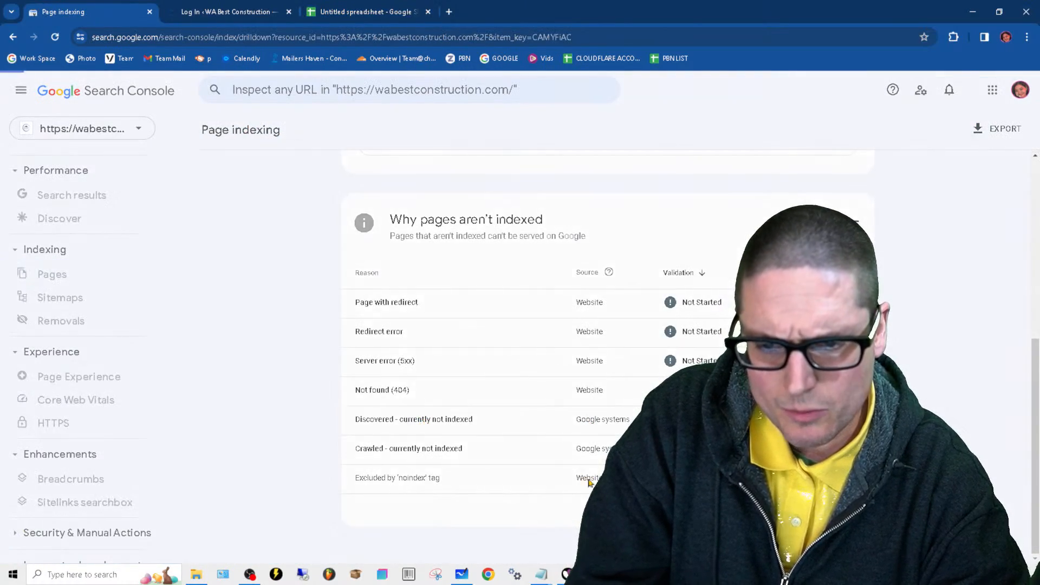
{"action": "scroll", "coordinate": [542, 352], "scroll_direction": "down", "scroll_amount": 10}
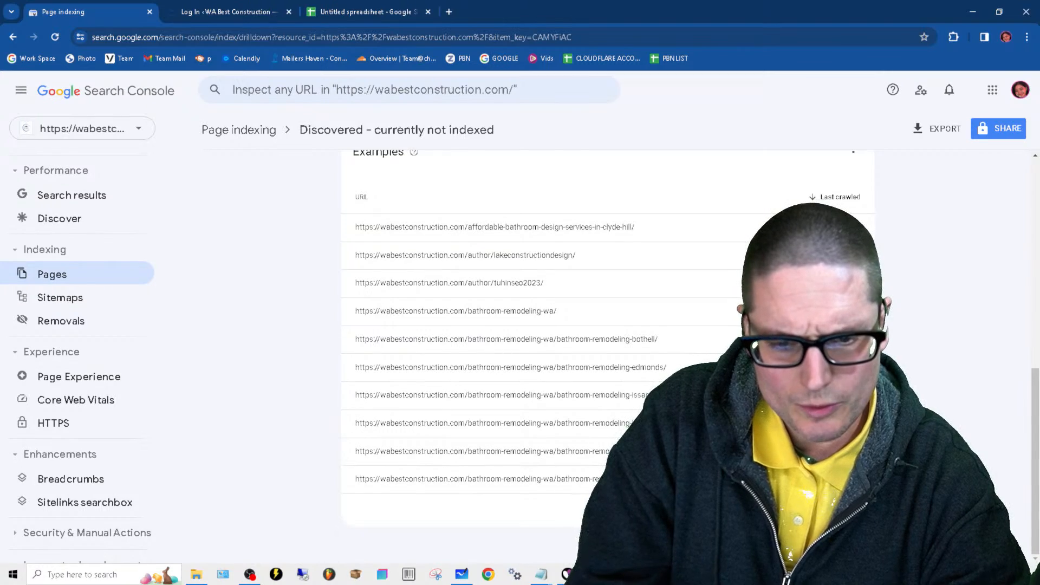
{"action": "left_click", "coordinate": [729, 509]}
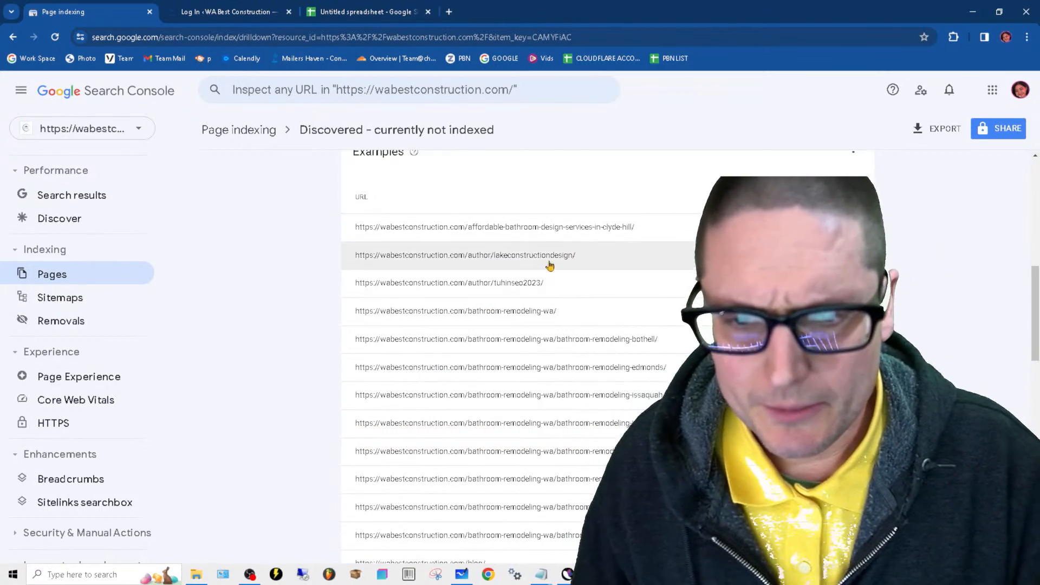
Step: Copy the whole Examples table of Discovered - currently not indexed URLs, through the why-kitchen-remodeling-in-wa-is-expensive entry
{"action": "scroll", "coordinate": [536, 363], "scroll_direction": "up", "scroll_amount": 2}
{"action": "scroll", "coordinate": [520, 352], "scroll_direction": "down", "scroll_amount": 10}
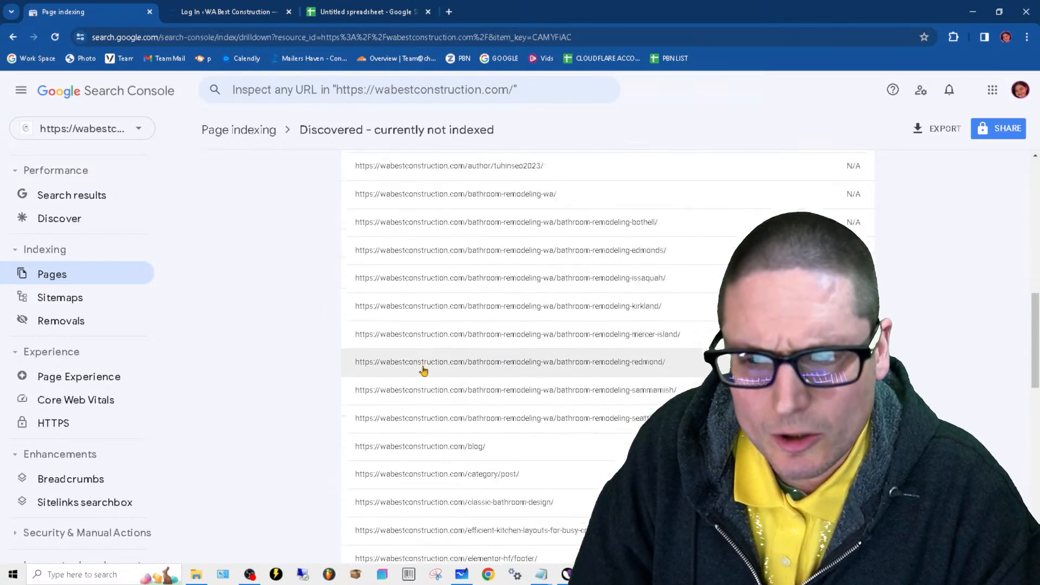
{"action": "scroll", "coordinate": [458, 439], "scroll_direction": "down", "scroll_amount": 7}
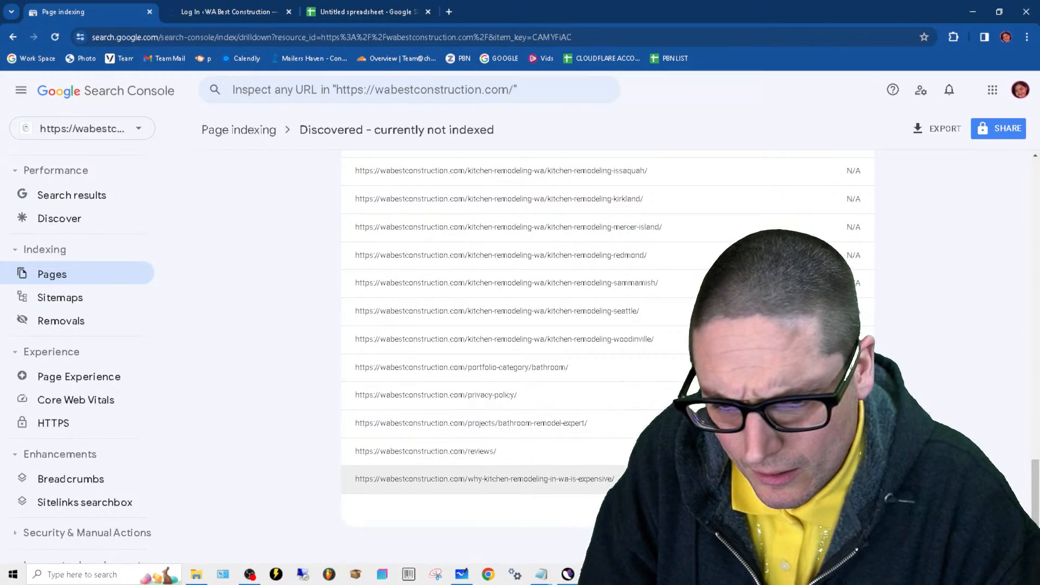
{"action": "scroll", "coordinate": [627, 421], "scroll_direction": "up", "scroll_amount": 15}
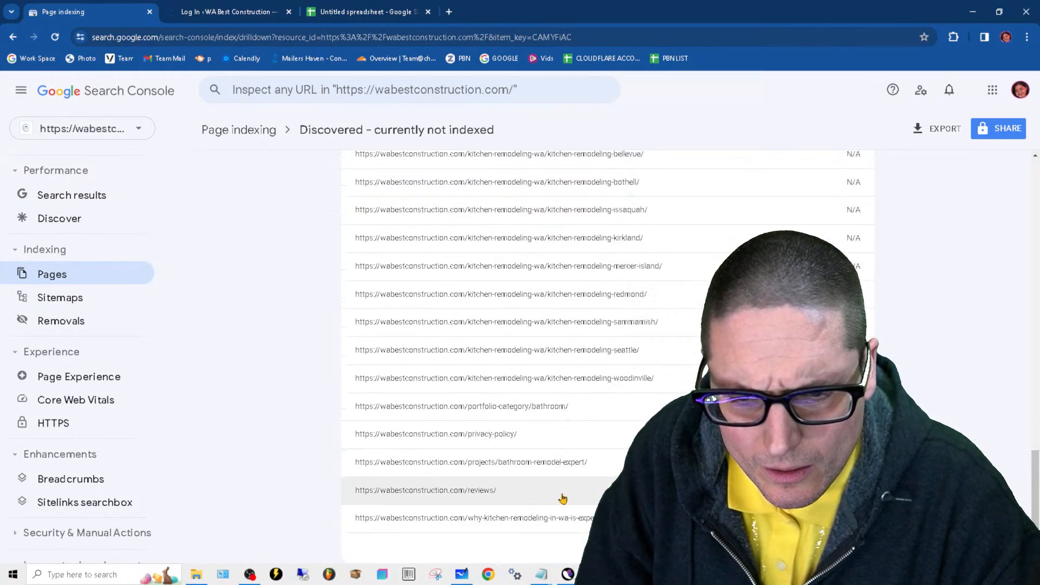
{"action": "scroll", "coordinate": [394, 424], "scroll_direction": "up", "scroll_amount": 5}
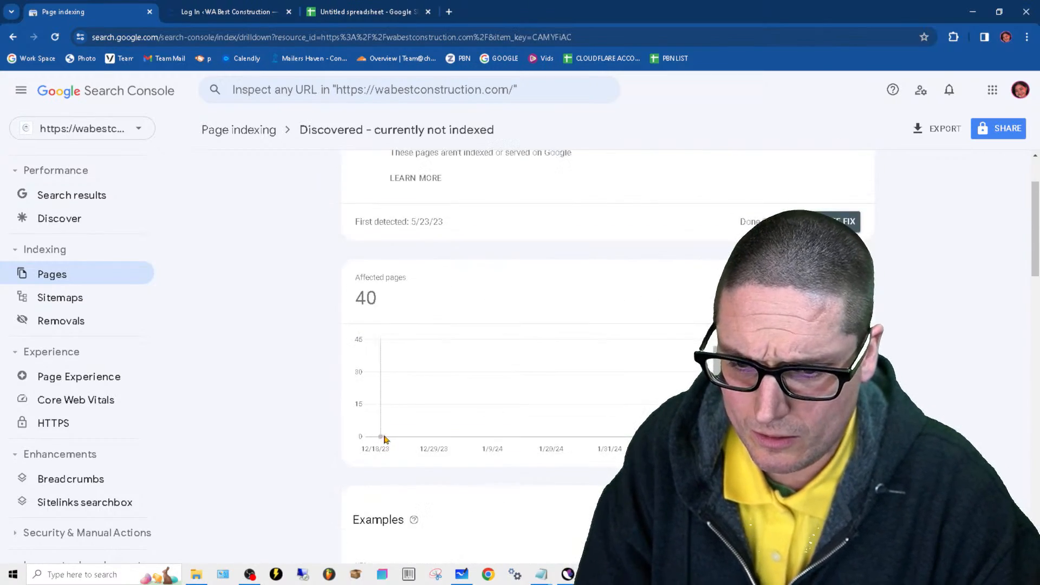
{"action": "scroll", "coordinate": [385, 433], "scroll_direction": "down", "scroll_amount": 6}
{"action": "left_click_drag", "start_coordinate": [312, 244], "coordinate": [319, 558]}
{"action": "key", "text": "ctrl+c"}
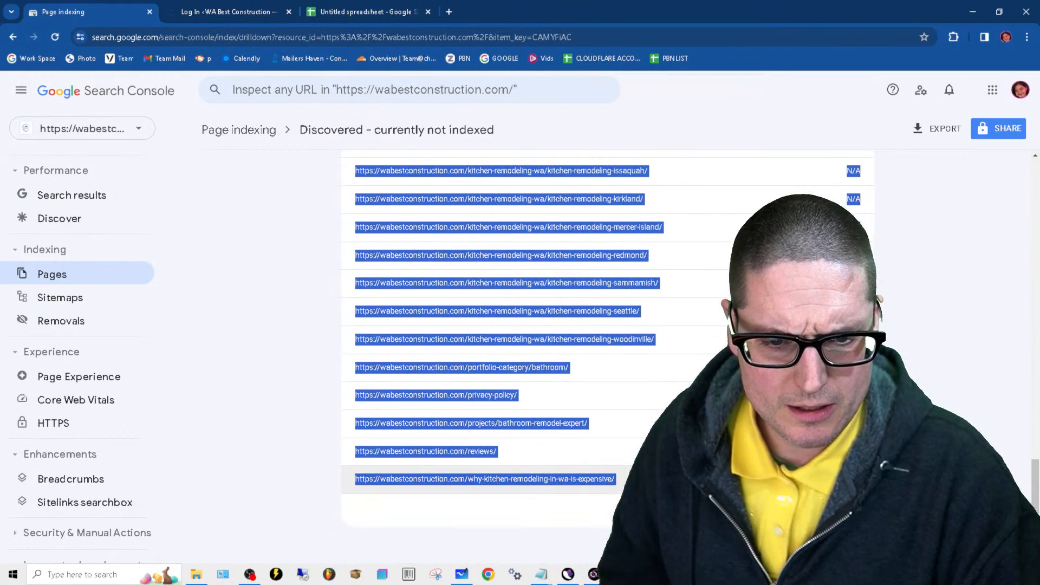
{"action": "left_click", "coordinate": [606, 409]}
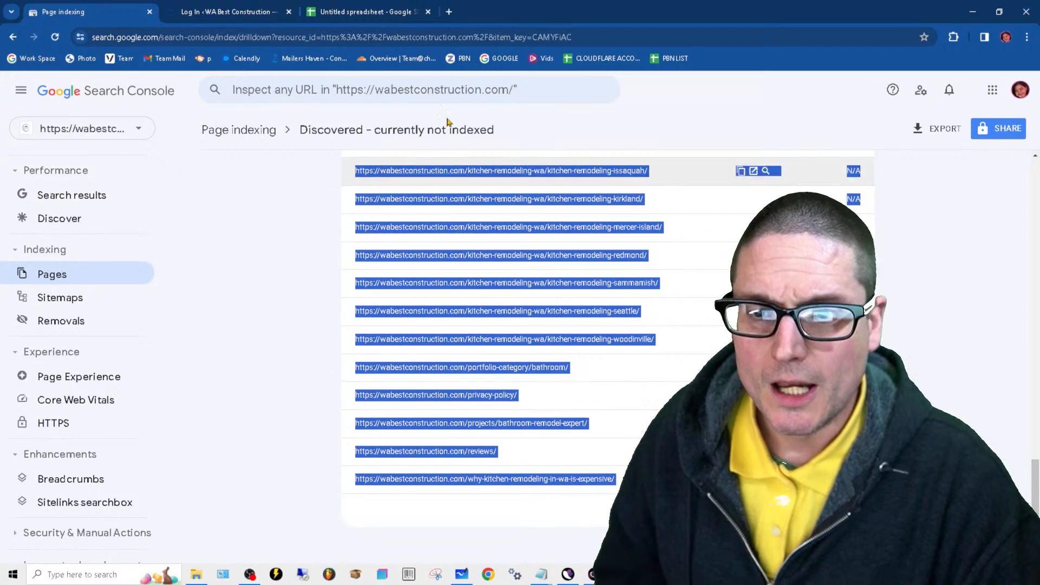
Step: Paste the copied URL table into the spreadsheet starting at row 6, below the issaquah-kitchen-remodel URL
{"action": "left_click", "coordinate": [369, 11]}
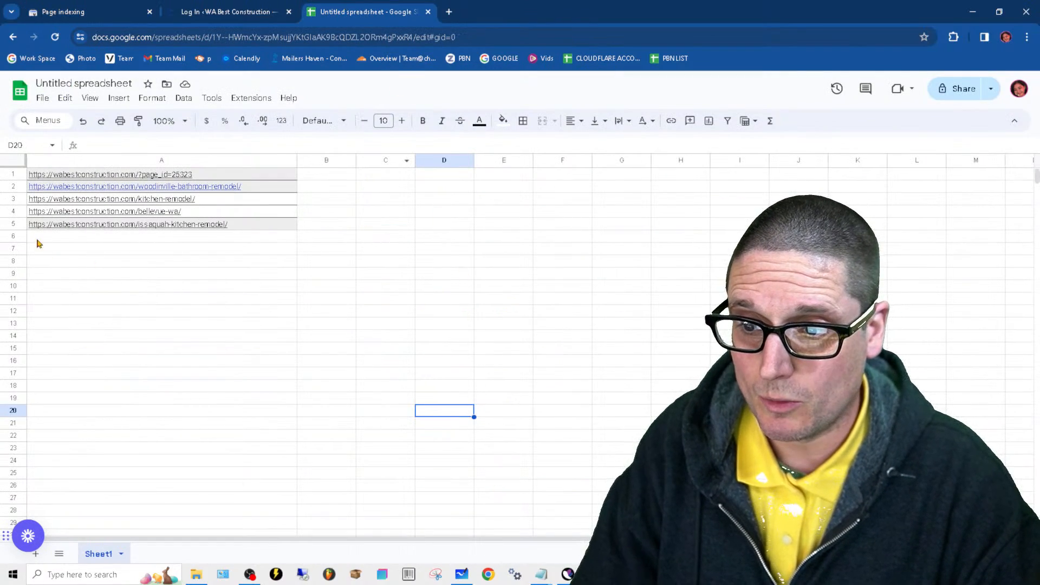
{"action": "left_click_drag", "start_coordinate": [39, 243], "coordinate": [58, 459]}
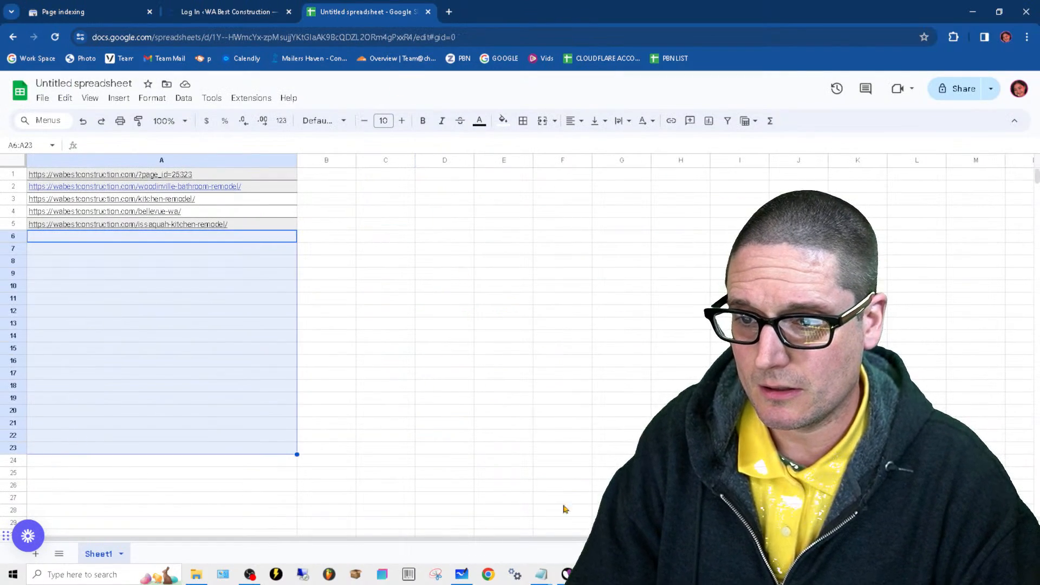
{"action": "left_click", "coordinate": [494, 425]}
{"action": "left_click_drag", "start_coordinate": [10, 233], "coordinate": [11, 504]}
{"action": "key", "text": "ctrl+v"}
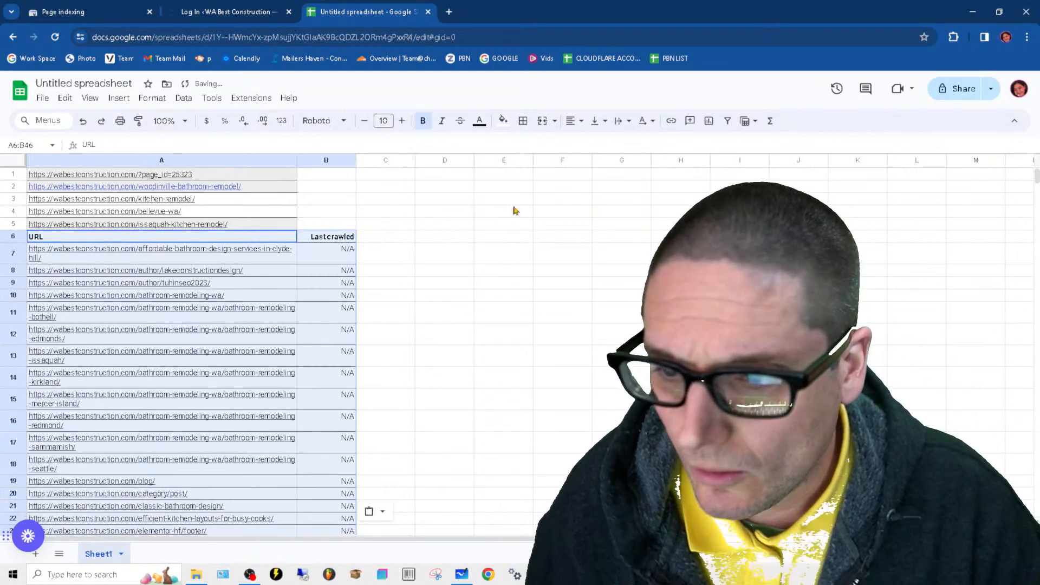
Step: Delete the Last crawled column B and widen column A so each long URL fits on one line
{"action": "right_click", "coordinate": [307, 160]}
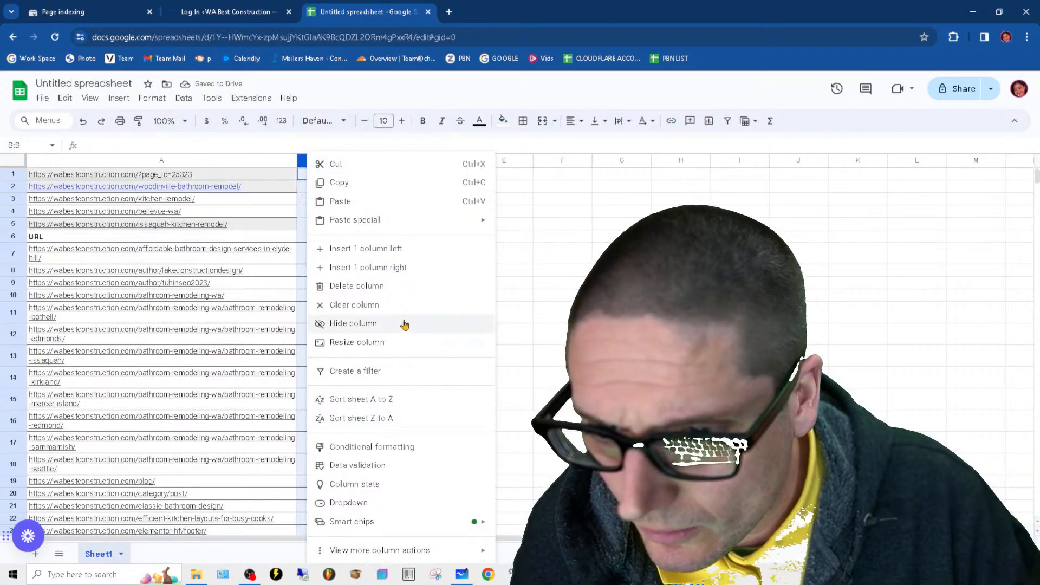
{"action": "left_click", "coordinate": [399, 287]}
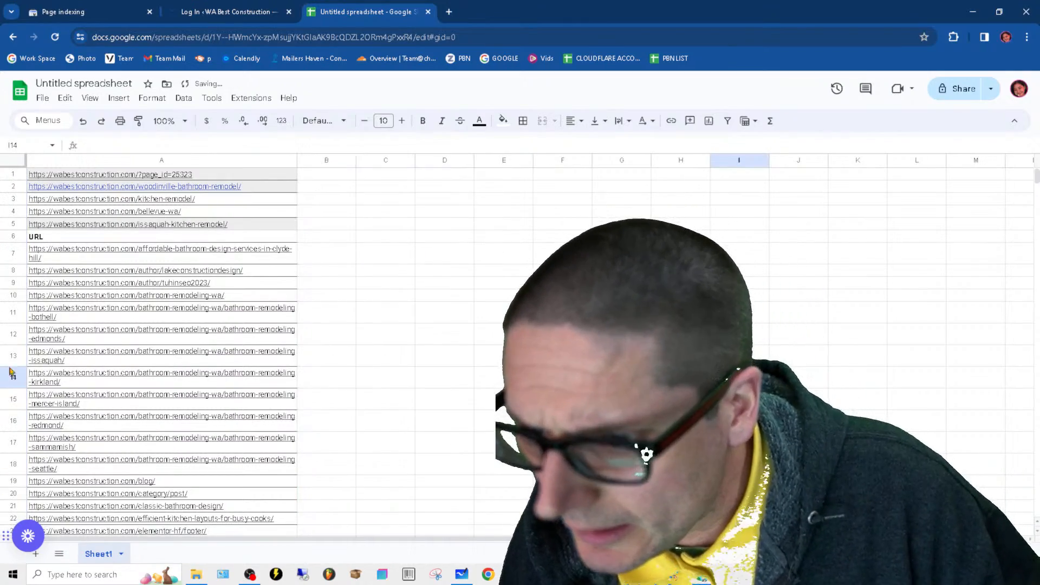
{"action": "left_click_drag", "start_coordinate": [297, 161], "coordinate": [459, 179]}
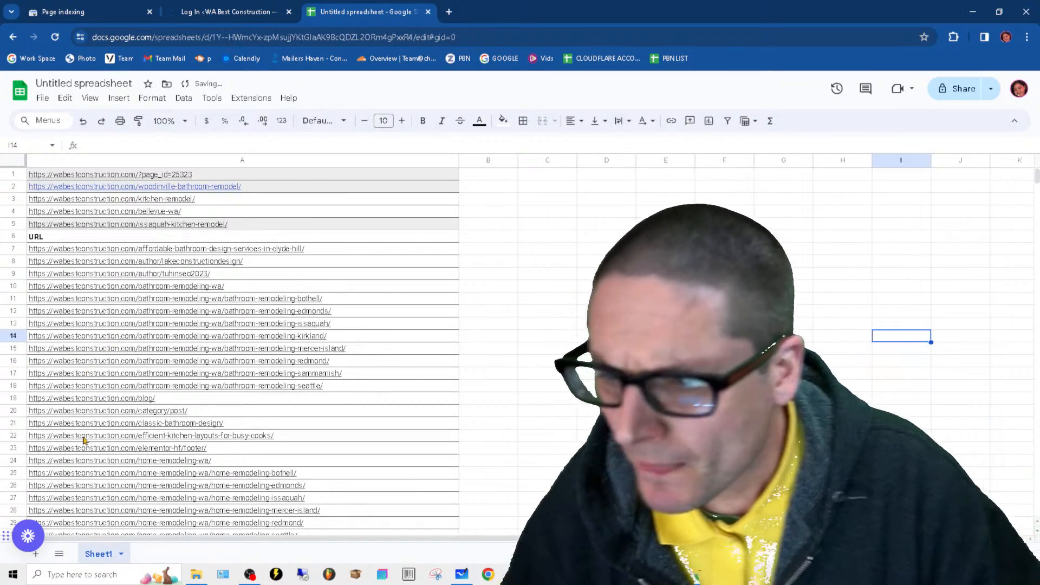
Step: Delete the pasted URL header row, row 6, from the spreadsheet
{"action": "left_click", "coordinate": [13, 238]}
{"action": "right_click", "coordinate": [13, 240]}
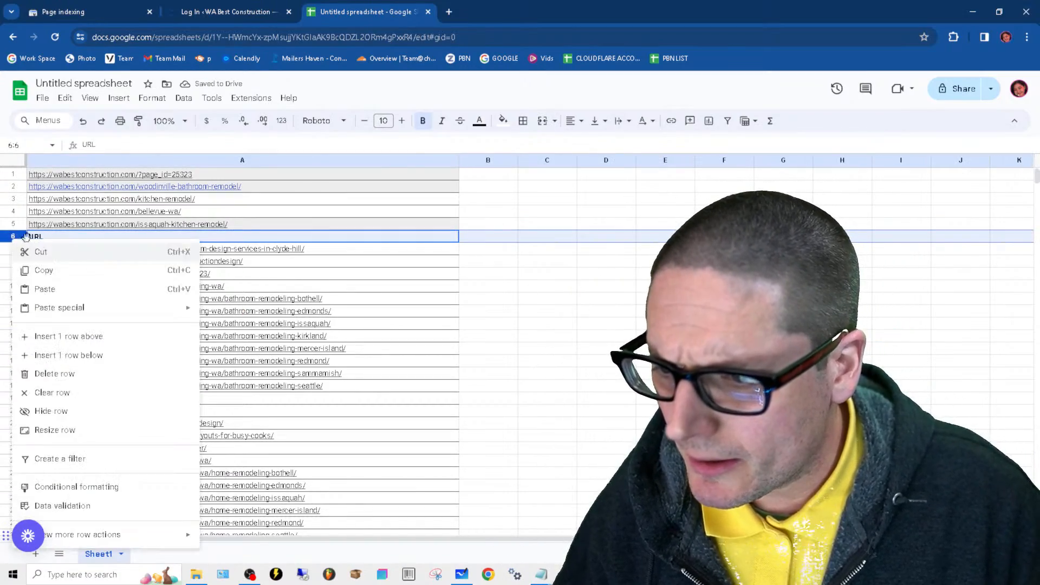
{"action": "left_click", "coordinate": [99, 376]}
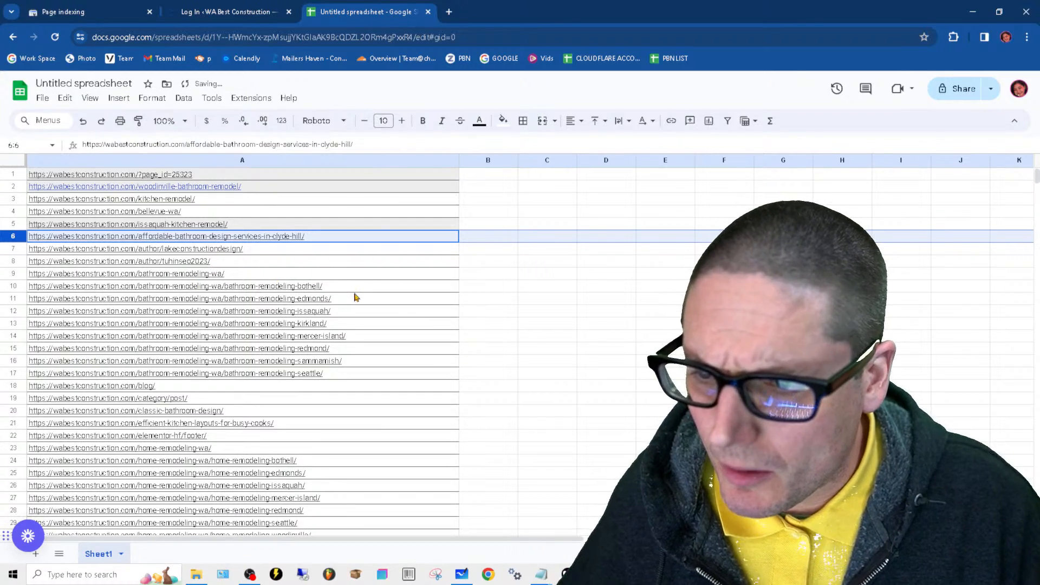
{"action": "left_click", "coordinate": [347, 263]}
{"action": "left_click", "coordinate": [221, 238]}
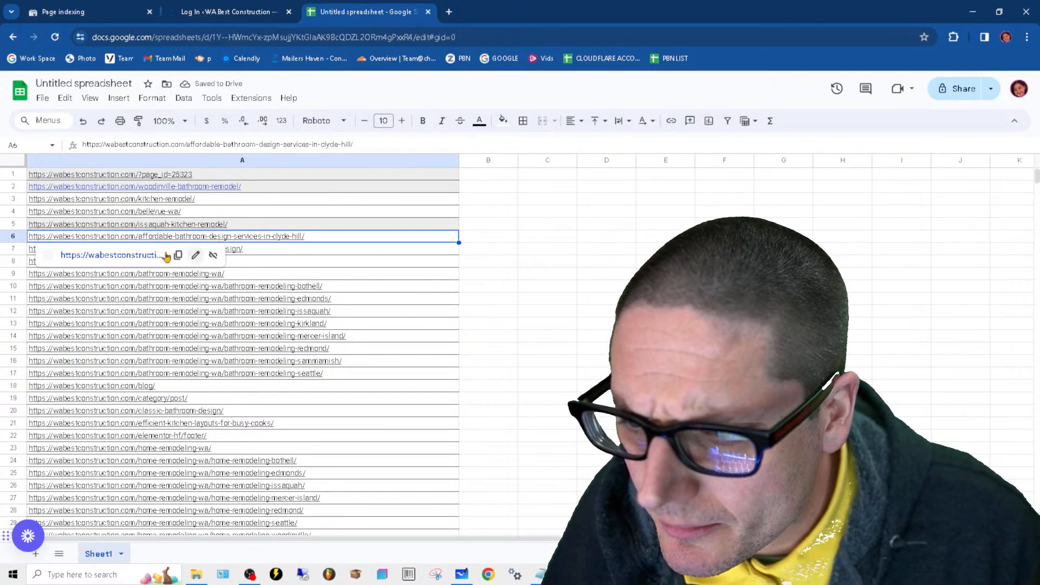
{"action": "left_click", "coordinate": [13, 236]}
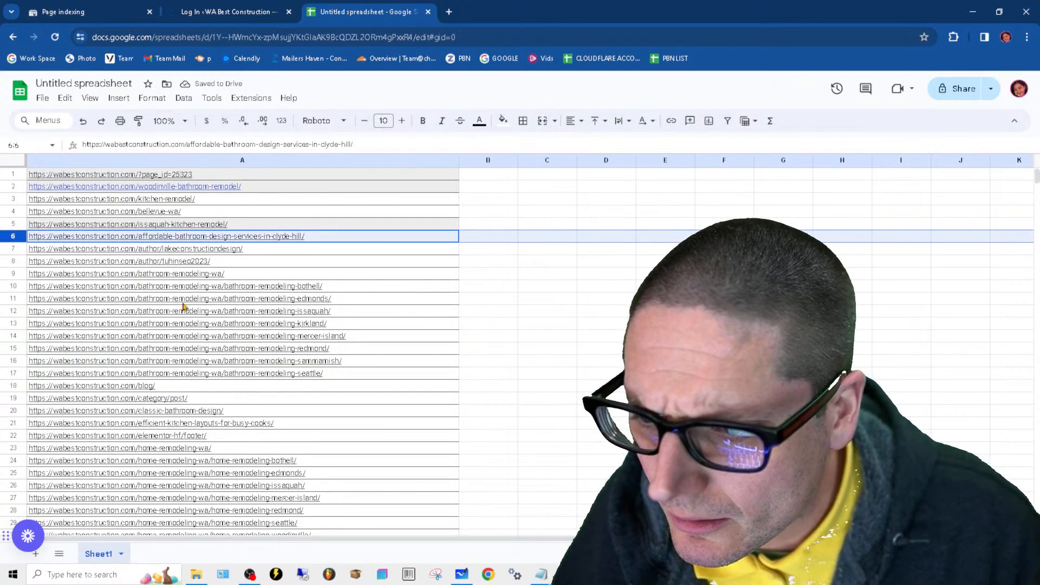
{"action": "left_click", "coordinate": [13, 248], "text": "ctrl"}
{"action": "left_click", "coordinate": [13, 261], "text": "ctrl"}
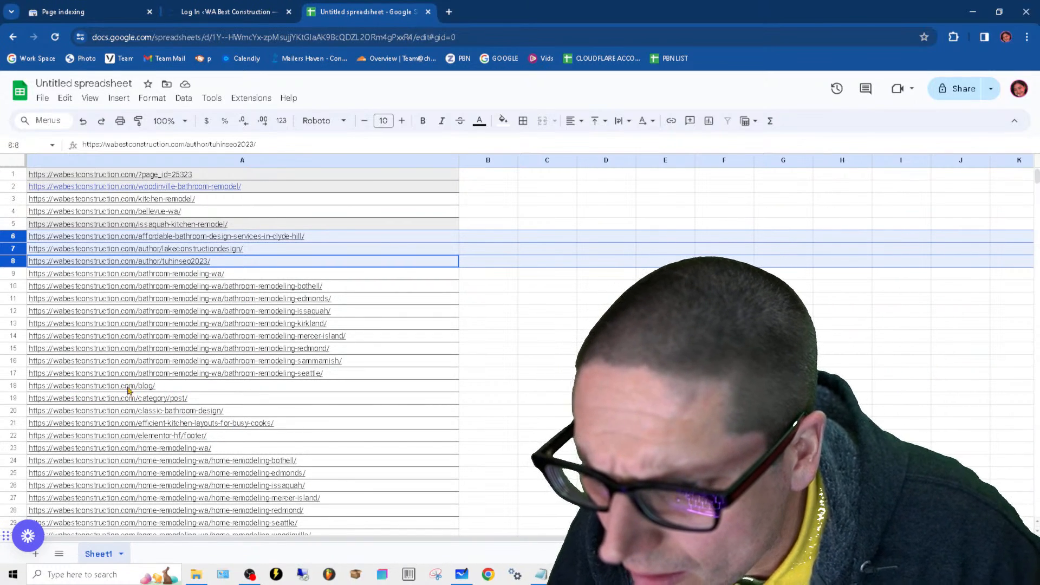
{"action": "left_click", "coordinate": [14, 387], "text": "ctrl"}
{"action": "left_click", "coordinate": [12, 399], "text": "ctrl"}
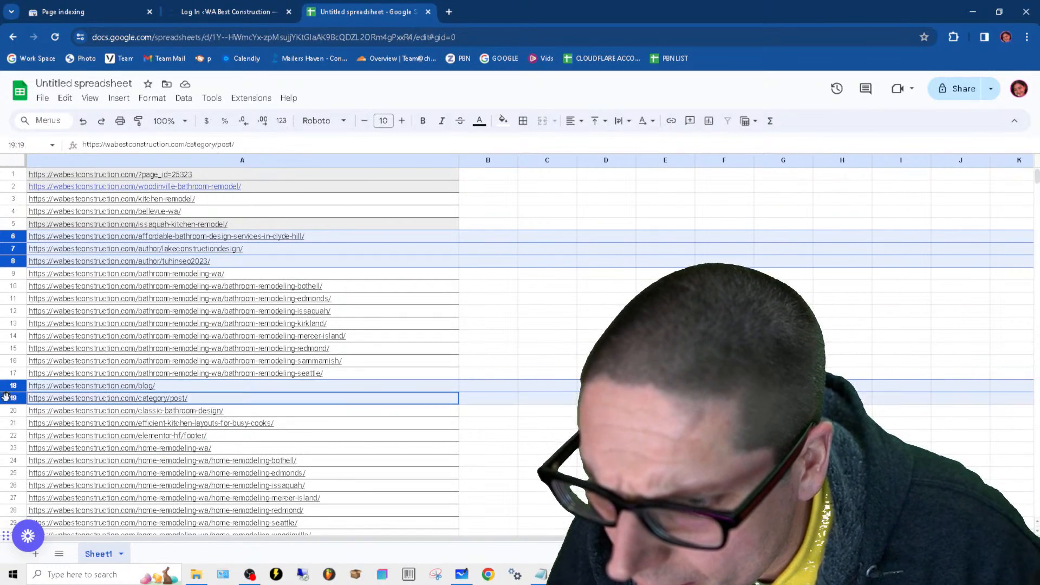
{"action": "left_click", "coordinate": [13, 411], "text": "ctrl"}
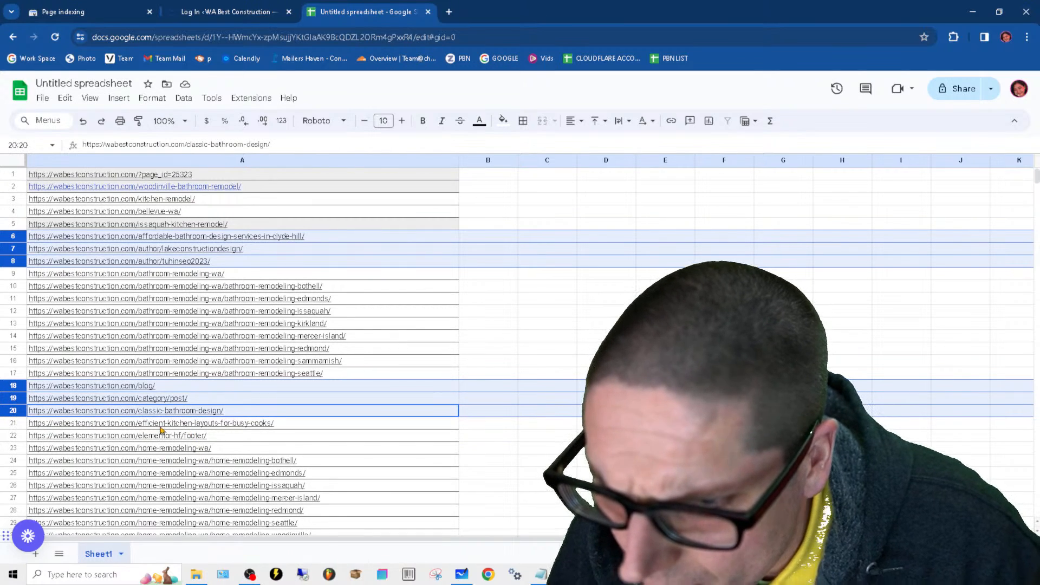
{"action": "left_click", "coordinate": [6, 423], "text": "ctrl"}
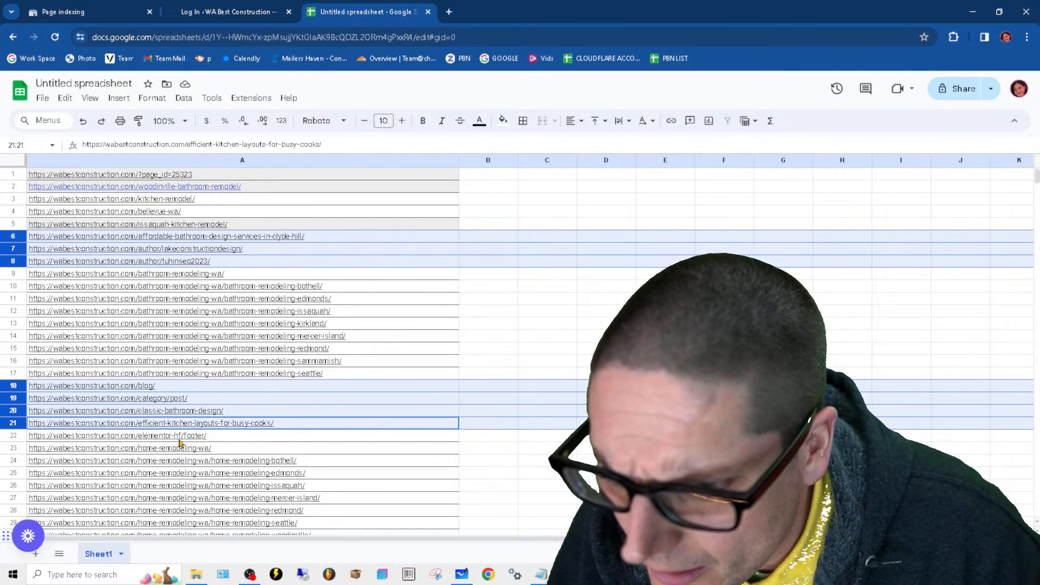
{"action": "left_click", "coordinate": [12, 436], "text": "ctrl"}
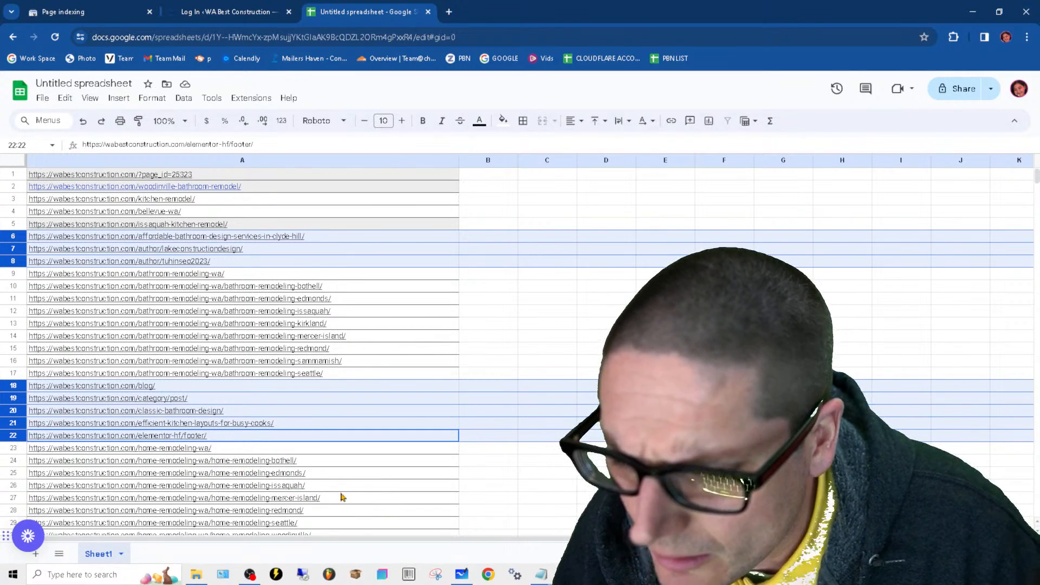
{"action": "scroll", "coordinate": [390, 438], "scroll_direction": "down", "scroll_amount": 5}
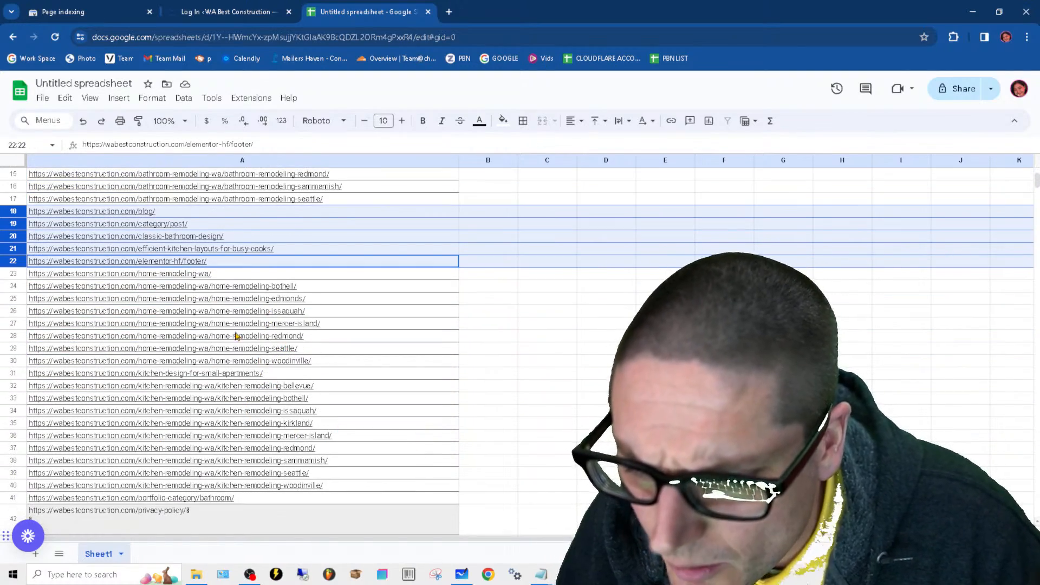
{"action": "mouse_move", "coordinate": [301, 335]}
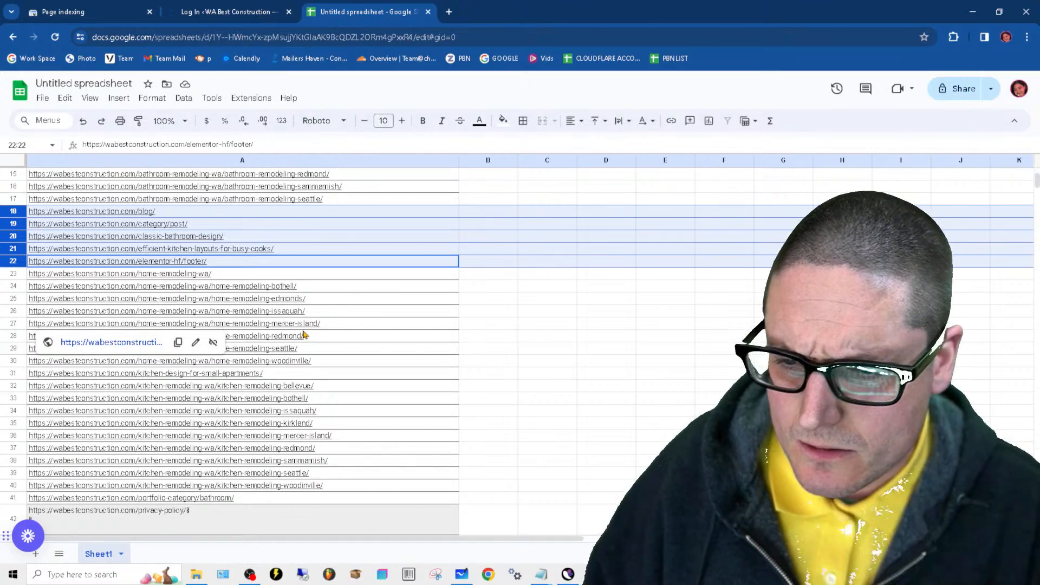
{"action": "left_click", "coordinate": [8, 374], "text": "ctrl"}
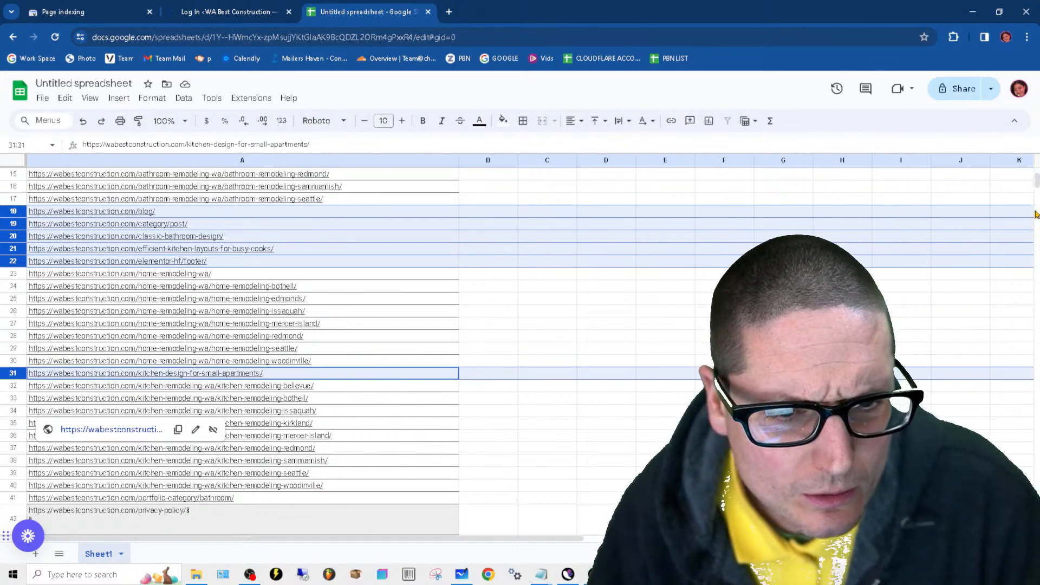
{"action": "scroll", "coordinate": [376, 400], "scroll_direction": "down", "scroll_amount": 3}
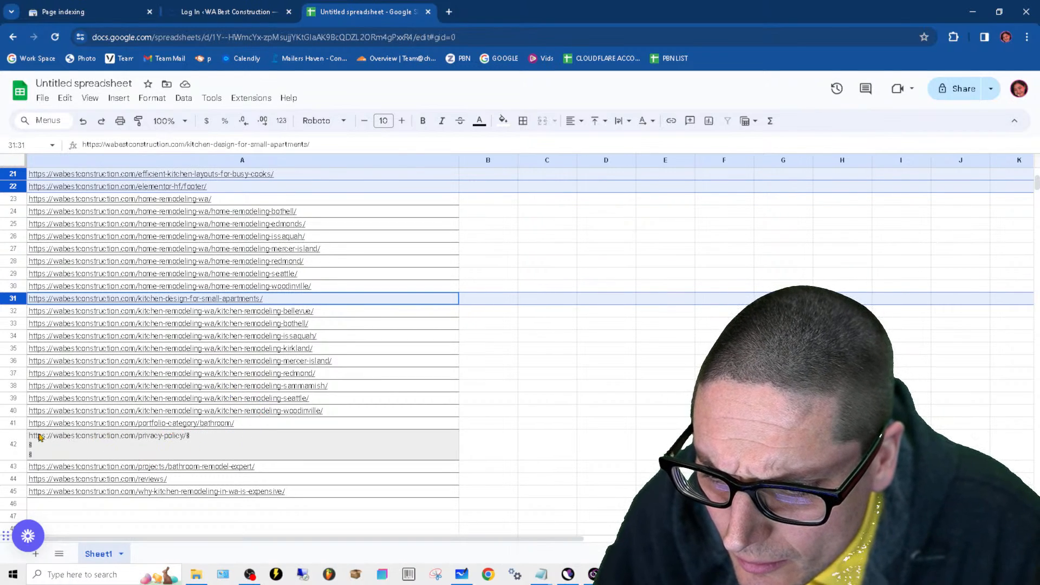
{"action": "left_click", "coordinate": [16, 424]}
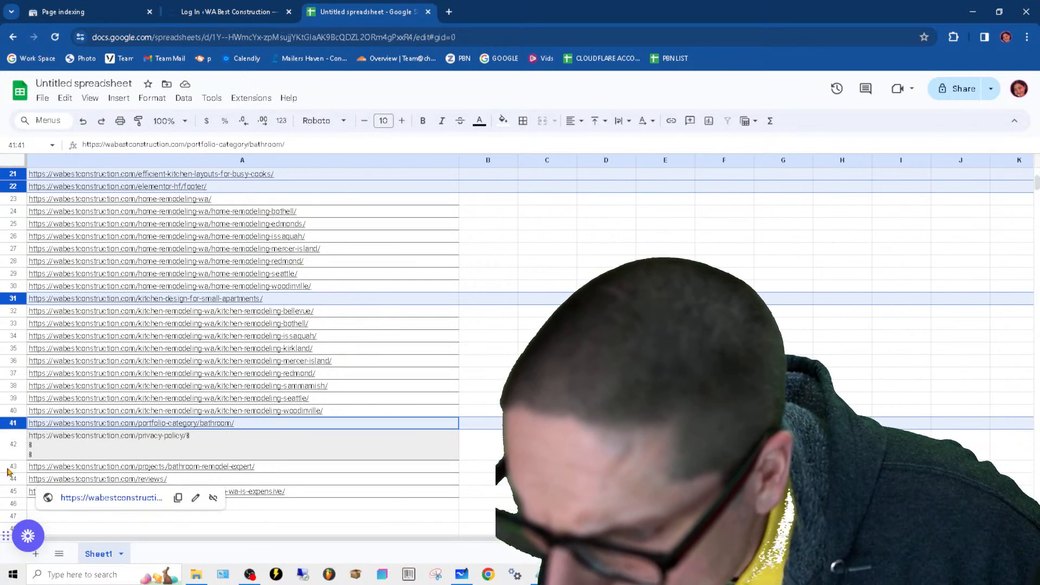
{"action": "left_click", "coordinate": [368, 467]}
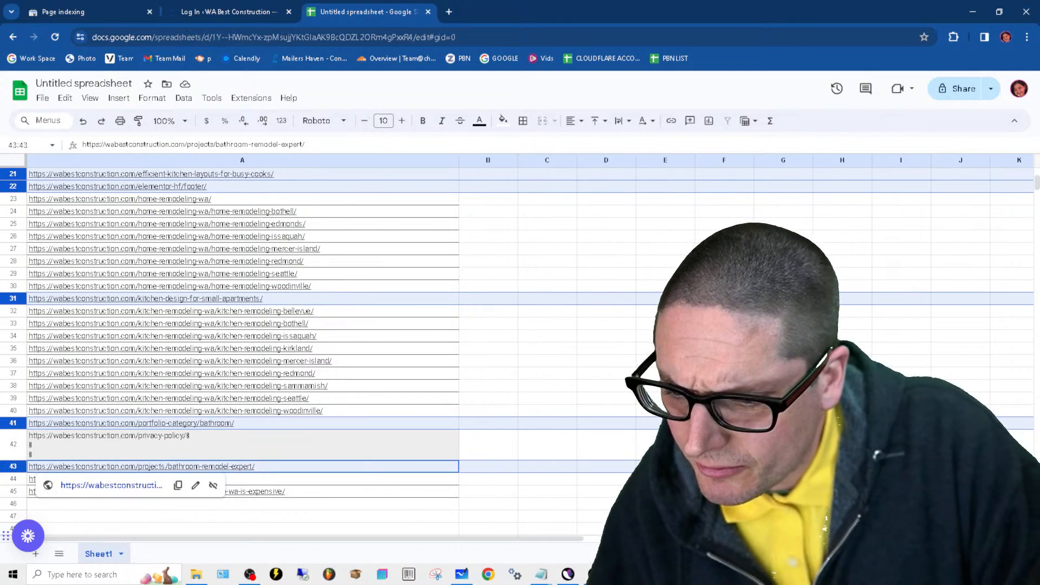
{"action": "left_click", "coordinate": [594, 504]}
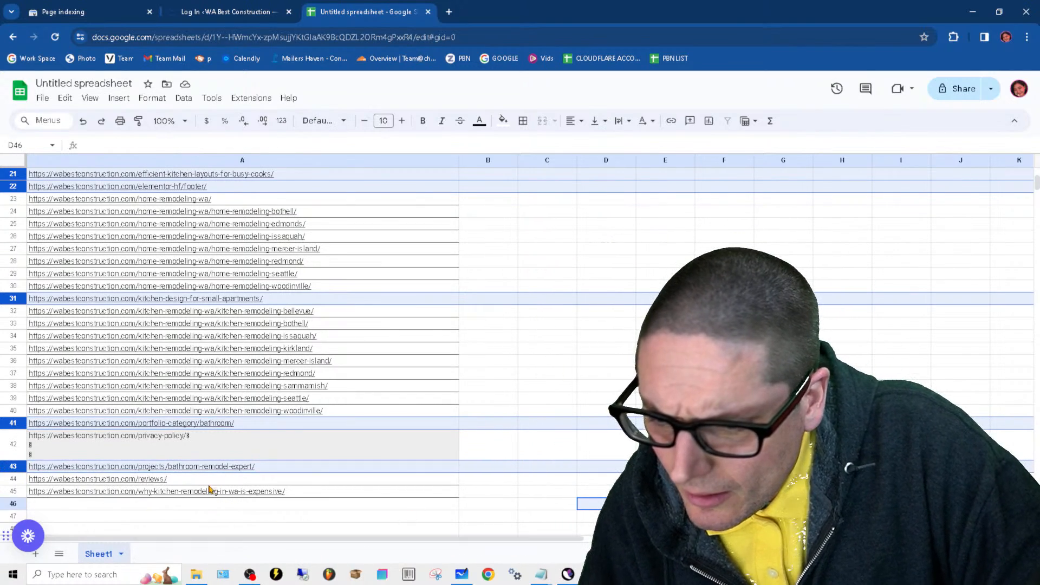
{"action": "left_click", "coordinate": [13, 491]}
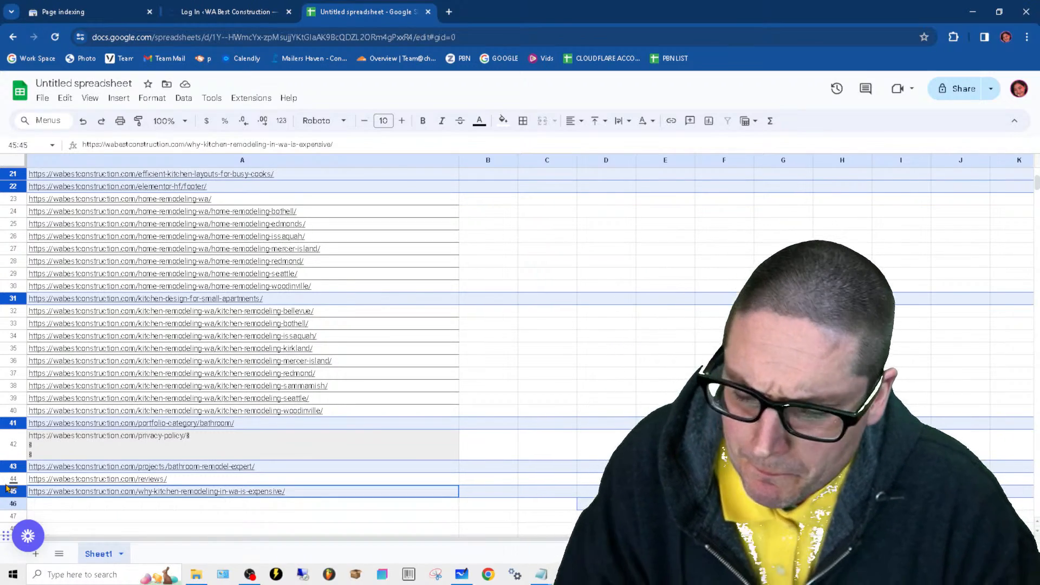
{"action": "mouse_move", "coordinate": [38, 497]}
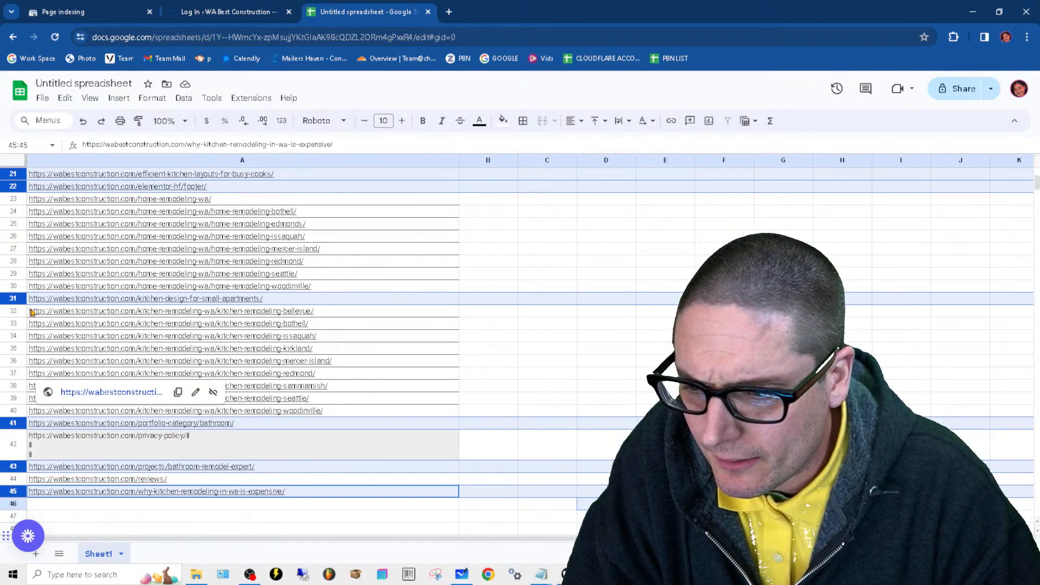
{"action": "right_click", "coordinate": [149, 301]}
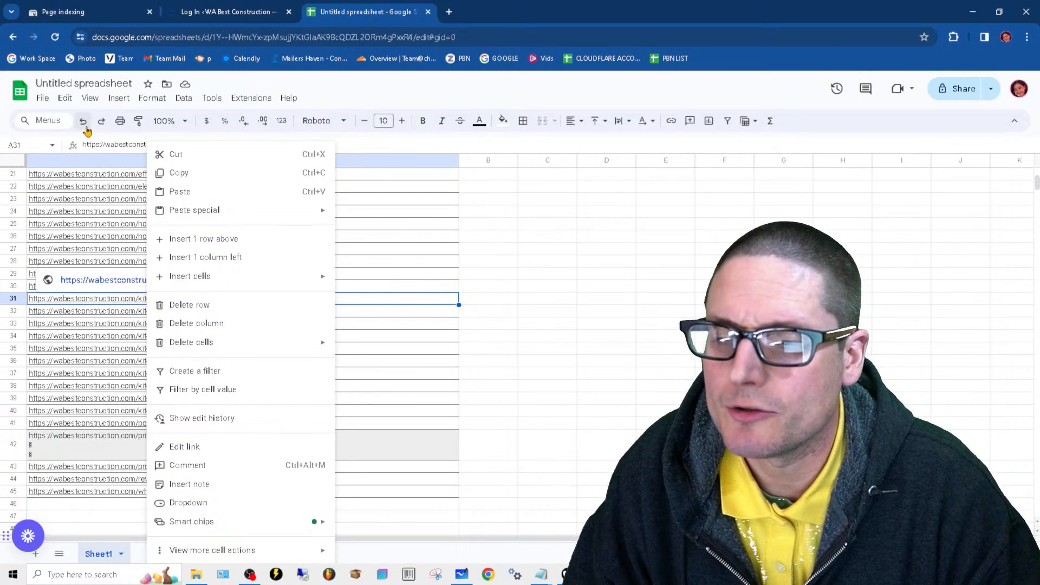
{"action": "left_click", "coordinate": [611, 435]}
Step: Remove the stray characters and extra line breaks after the privacy-policy URL in cell A42
{"action": "left_click", "coordinate": [77, 450]}
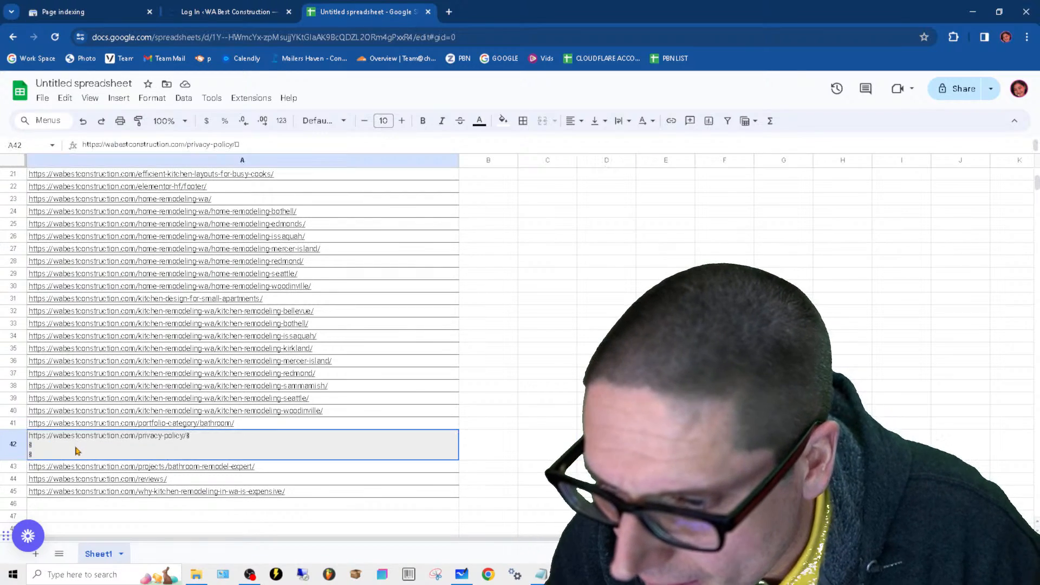
{"action": "left_click", "coordinate": [260, 144]}
{"action": "key", "text": "BackSpace"}
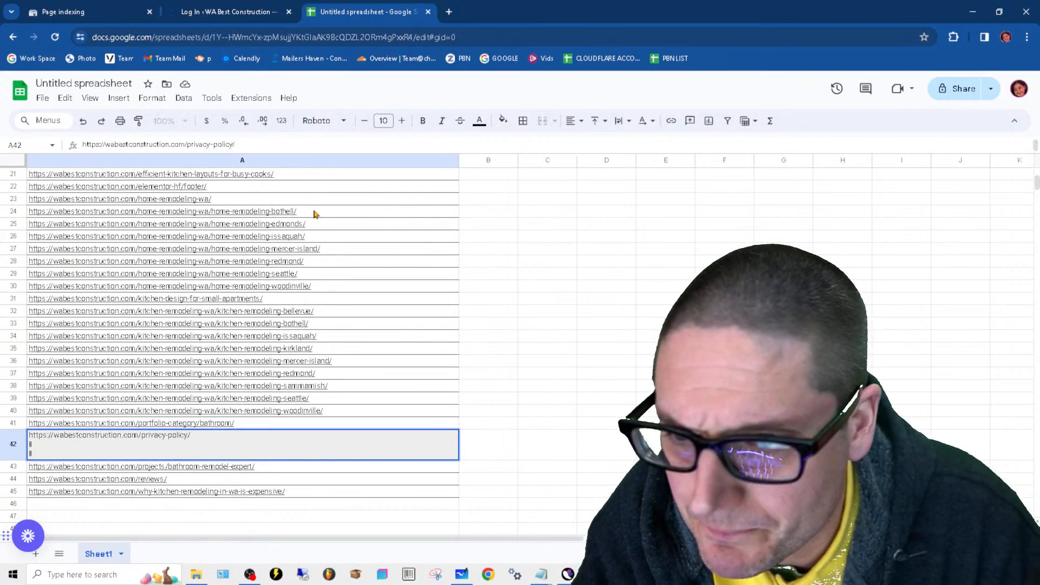
{"action": "key", "text": "BackSpace"}
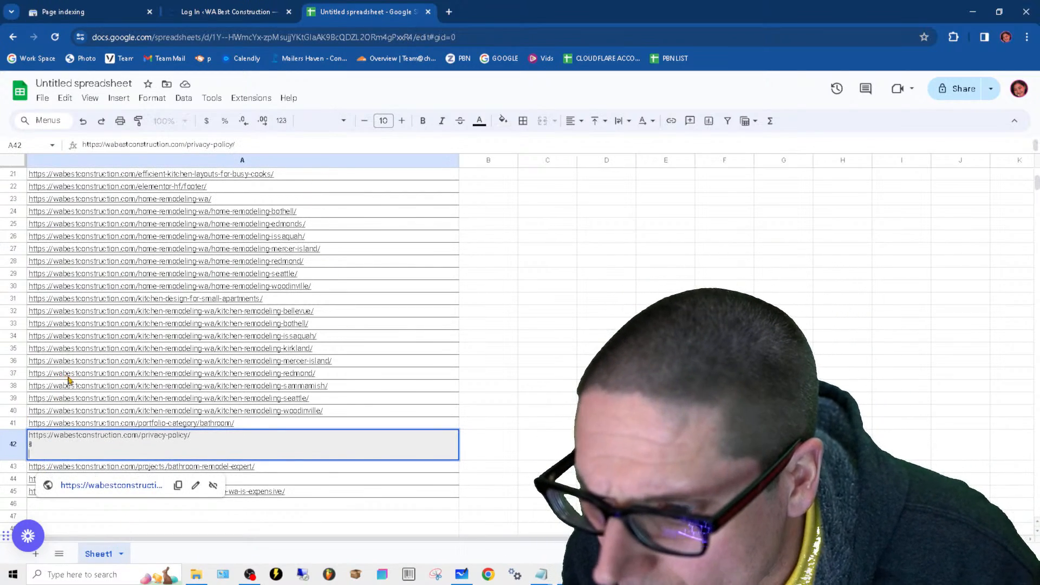
{"action": "key", "text": "BackSpace"}
{"action": "key", "text": "BackSpace"}
{"action": "left_click", "coordinate": [312, 507]}
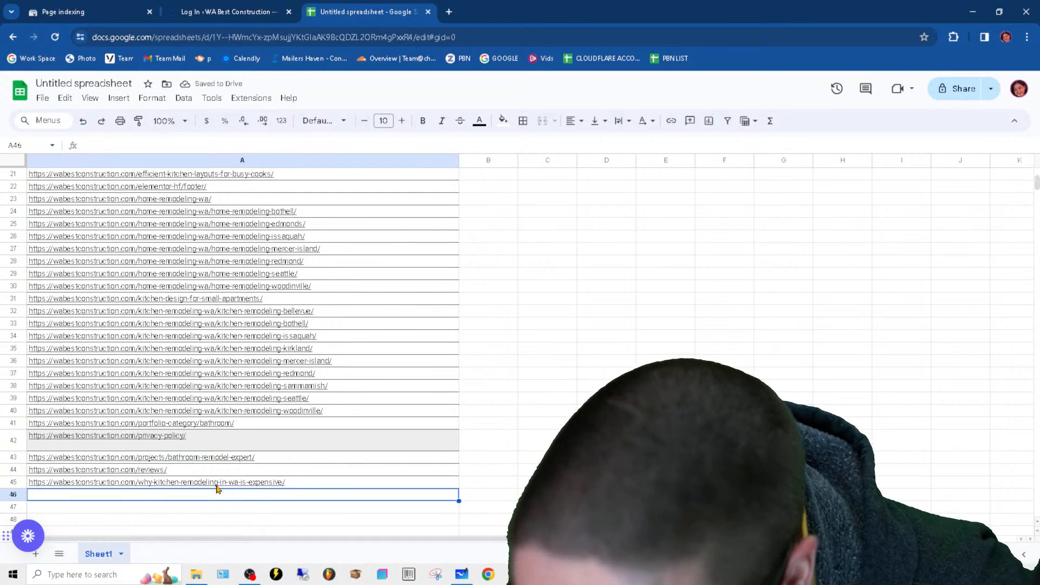
Step: Delete the reviews URL row, row 44, from the spreadsheet
{"action": "left_click", "coordinate": [12, 468]}
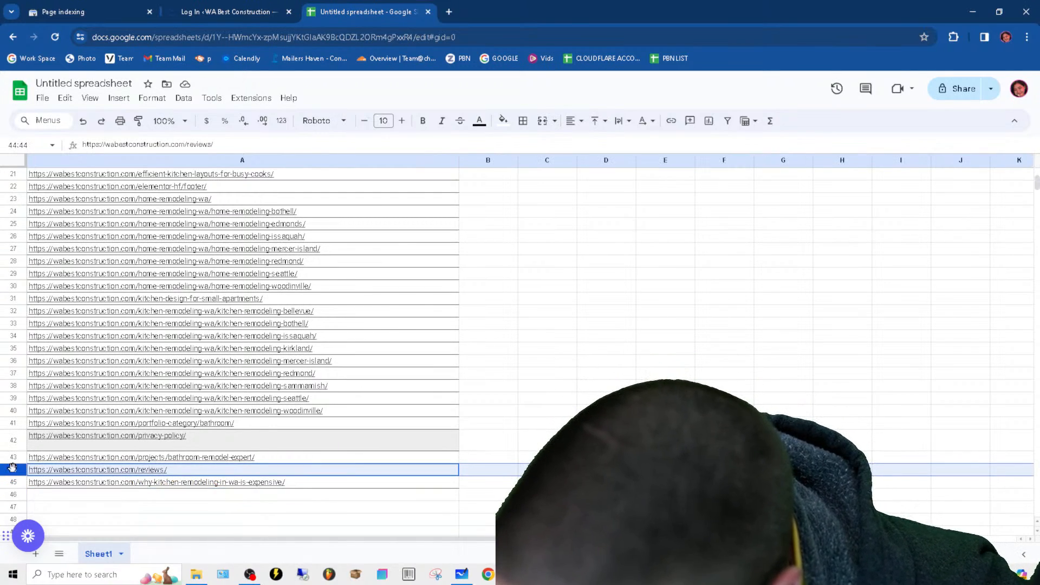
{"action": "right_click", "coordinate": [12, 470]}
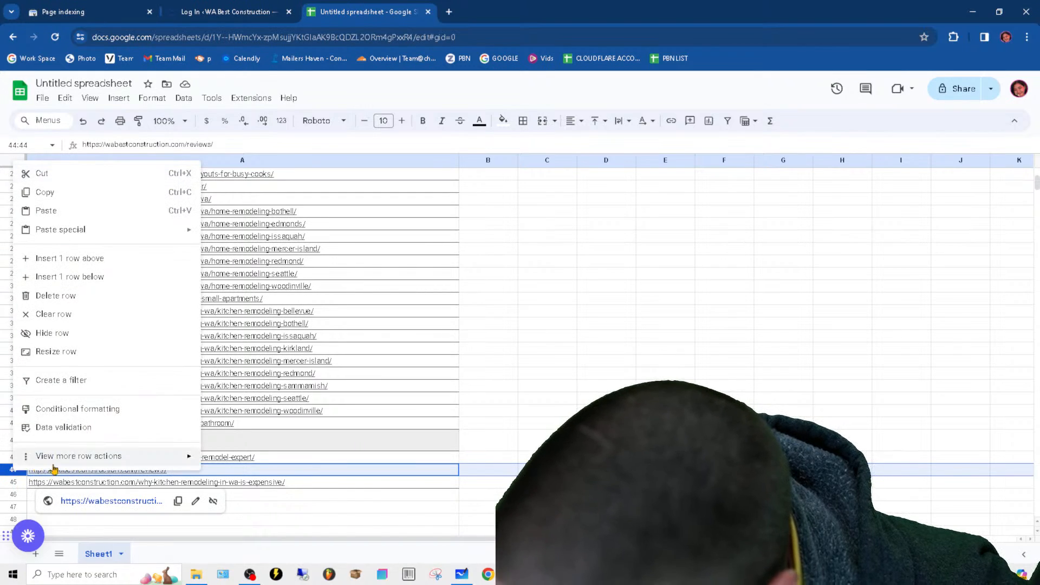
{"action": "left_click", "coordinate": [56, 296]}
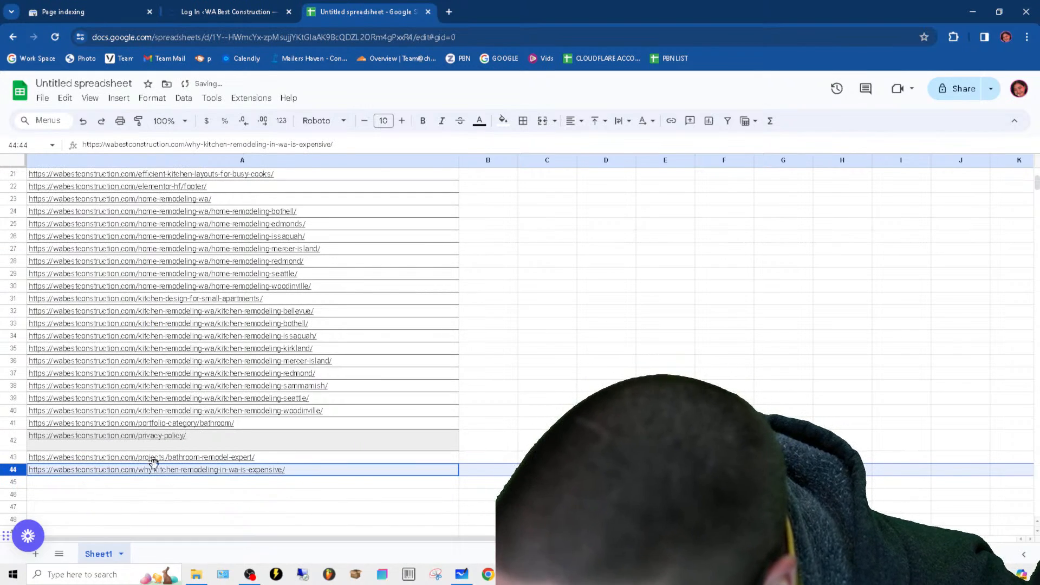
Step: Delete rows 43 and 44, holding the projects/bathroom-remodel-expert and why-kitchen-remodeling-in-wa-is-expensive URLs
{"action": "left_click", "coordinate": [242, 472]}
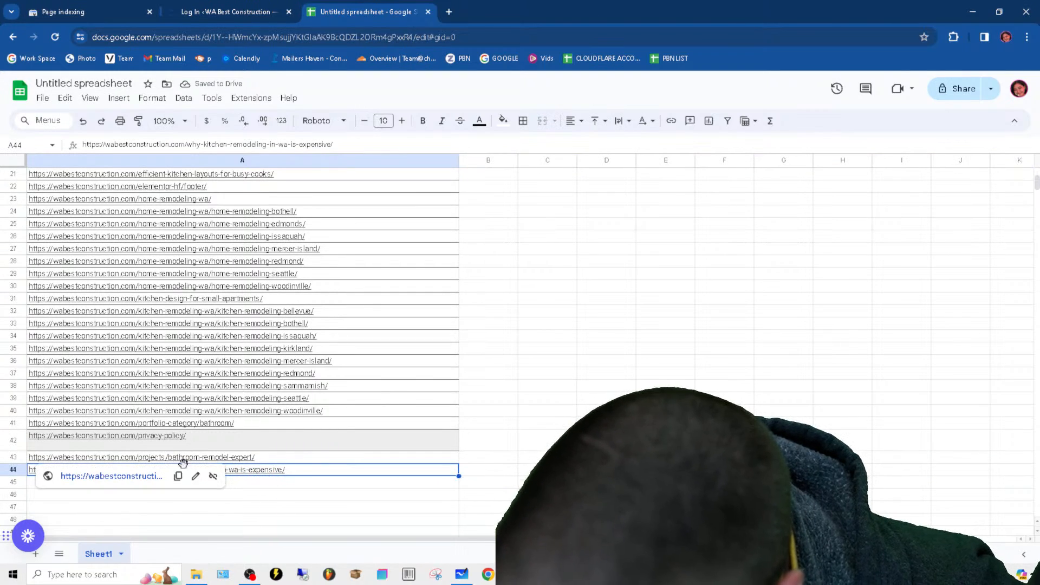
{"action": "mouse_move", "coordinate": [13, 472]}
{"action": "left_mouse_down"}
{"action": "mouse_move", "coordinate": [16, 448]}
{"action": "mouse_move", "coordinate": [13, 457]}
{"action": "left_mouse_up"}
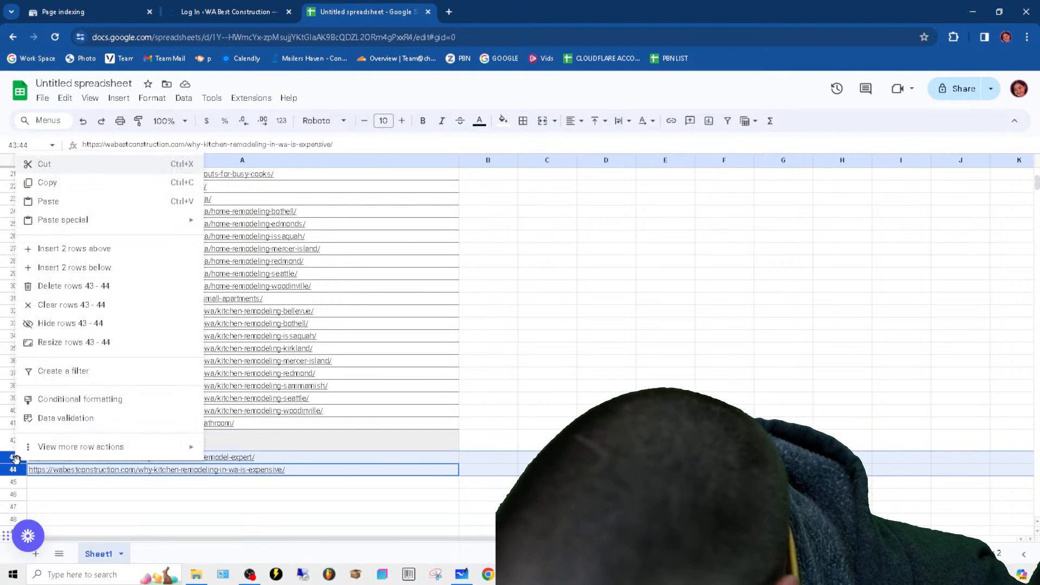
{"action": "right_click", "coordinate": [13, 457]}
{"action": "left_click", "coordinate": [86, 291]}
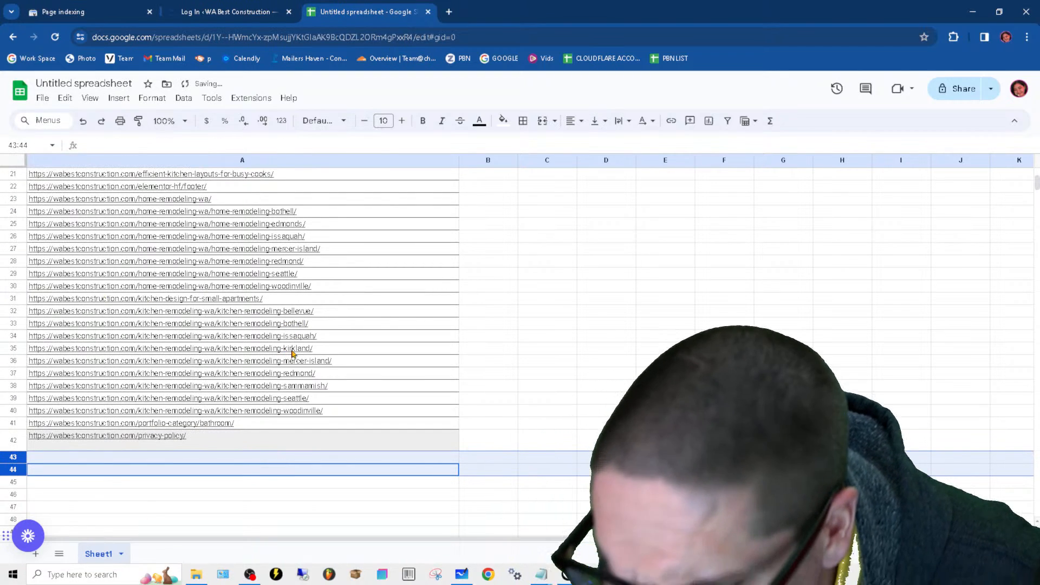
{"action": "left_click", "coordinate": [163, 519]}
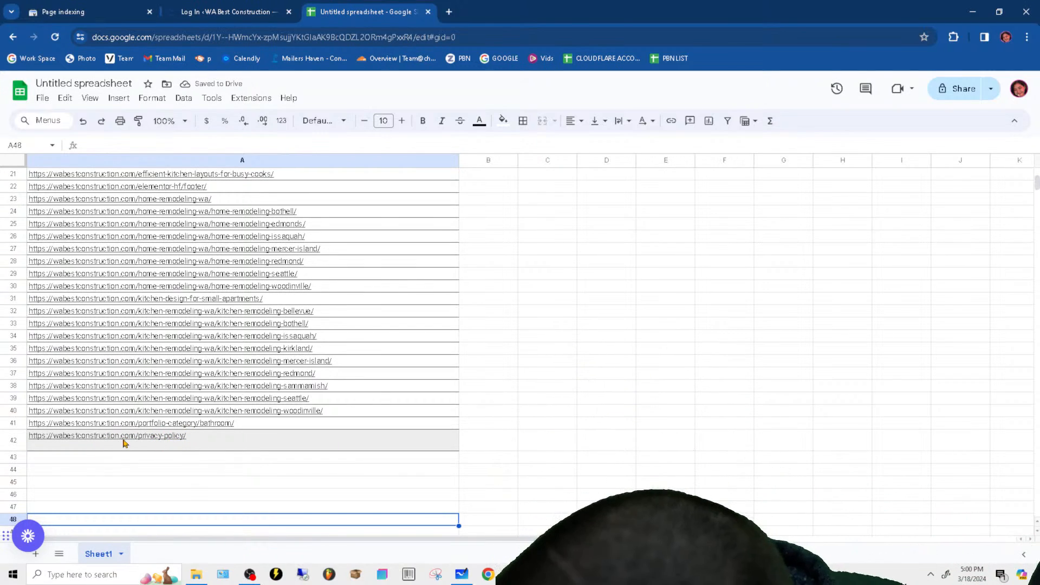
Step: Delete rows 32 to 42, from the kitchen-remodeling-bellevue URL through the privacy-policy URL
{"action": "left_click", "coordinate": [8, 442]}
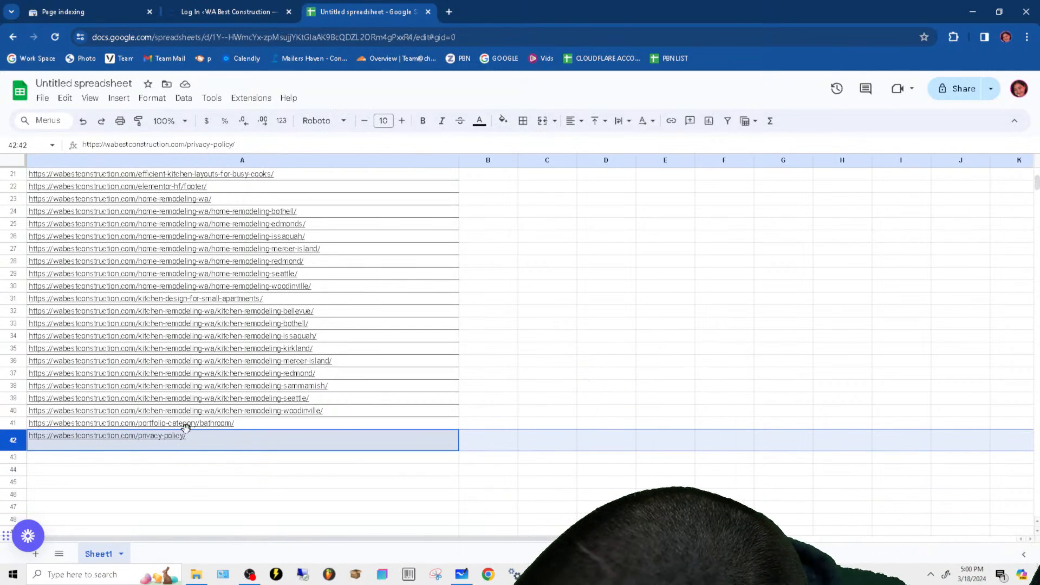
{"action": "left_click", "coordinate": [13, 424], "text": "ctrl"}
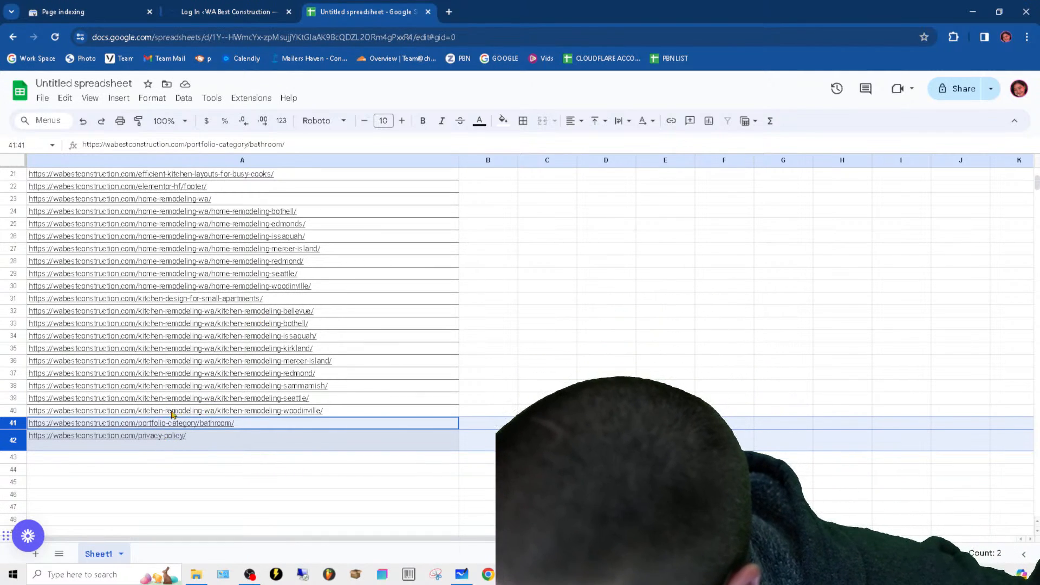
{"action": "left_click_drag", "start_coordinate": [12, 312], "coordinate": [5, 422]}
{"action": "right_click", "coordinate": [4, 422]}
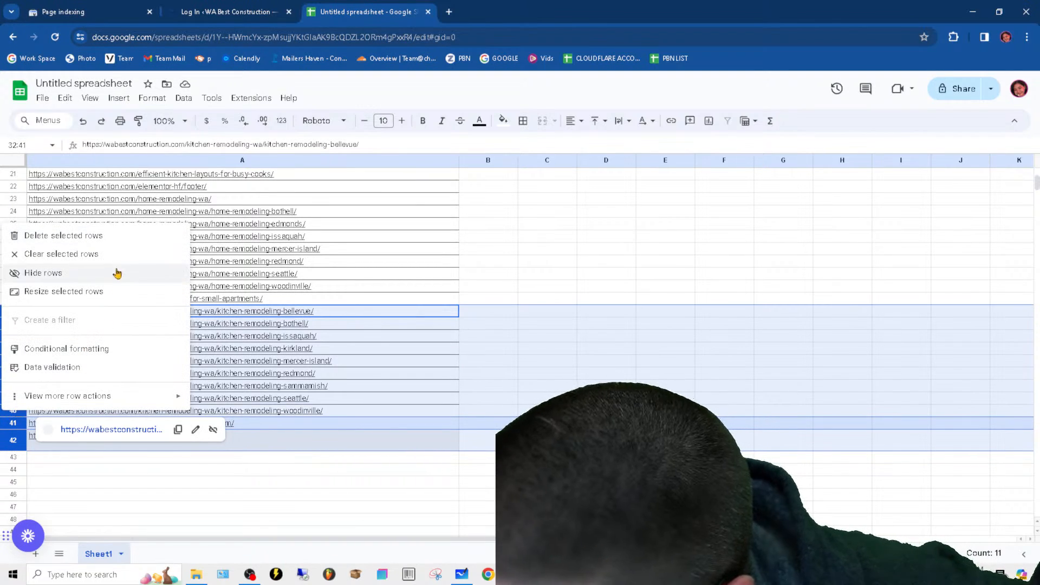
{"action": "left_click", "coordinate": [117, 236]}
{"action": "left_click", "coordinate": [206, 348]}
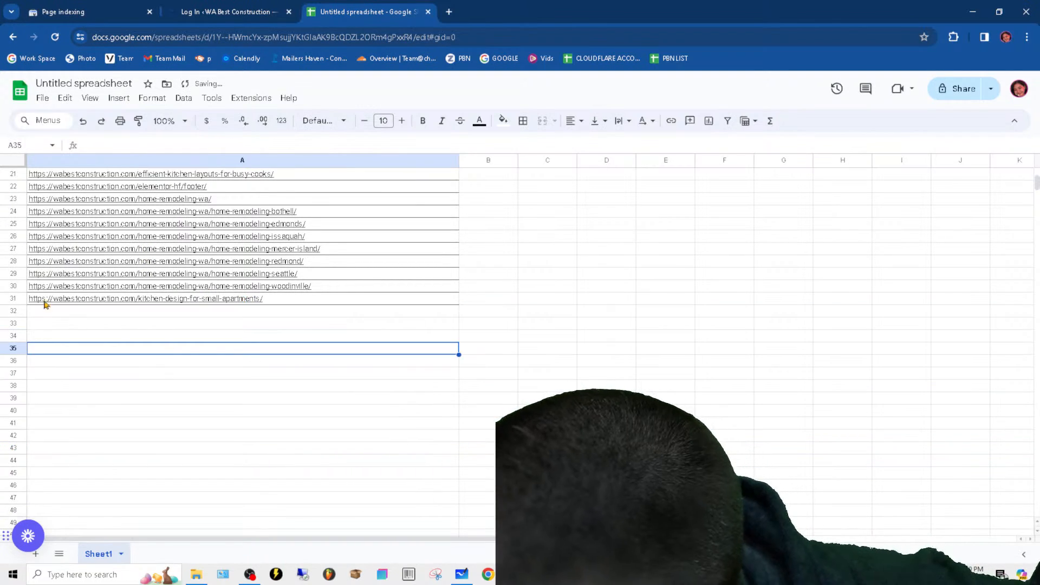
Step: Delete rows 24 to 30, holding the home-remodeling city URLs from bothell through woodinville
{"action": "right_click", "coordinate": [20, 304]}
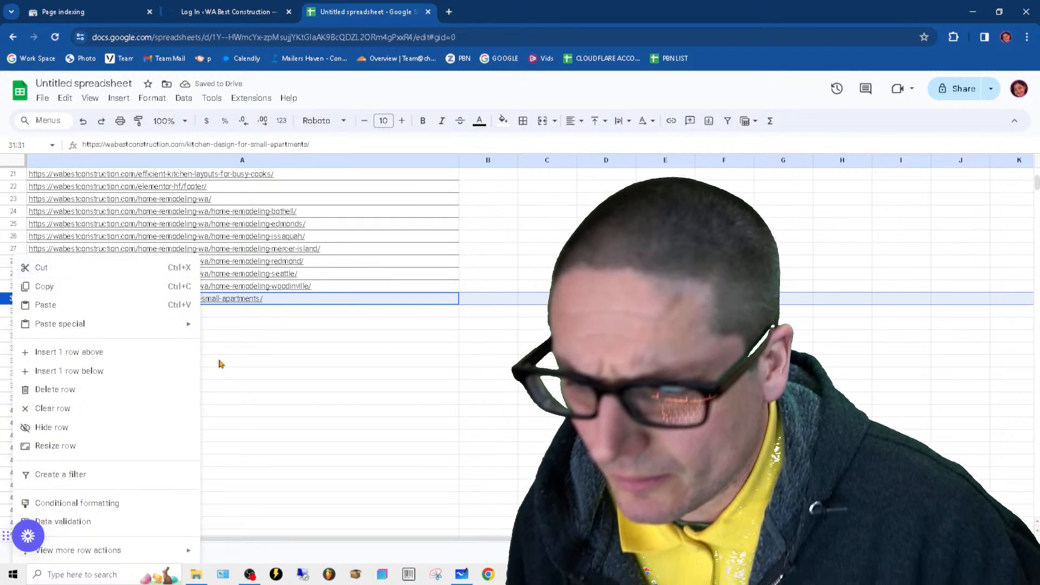
{"action": "left_click", "coordinate": [221, 360]}
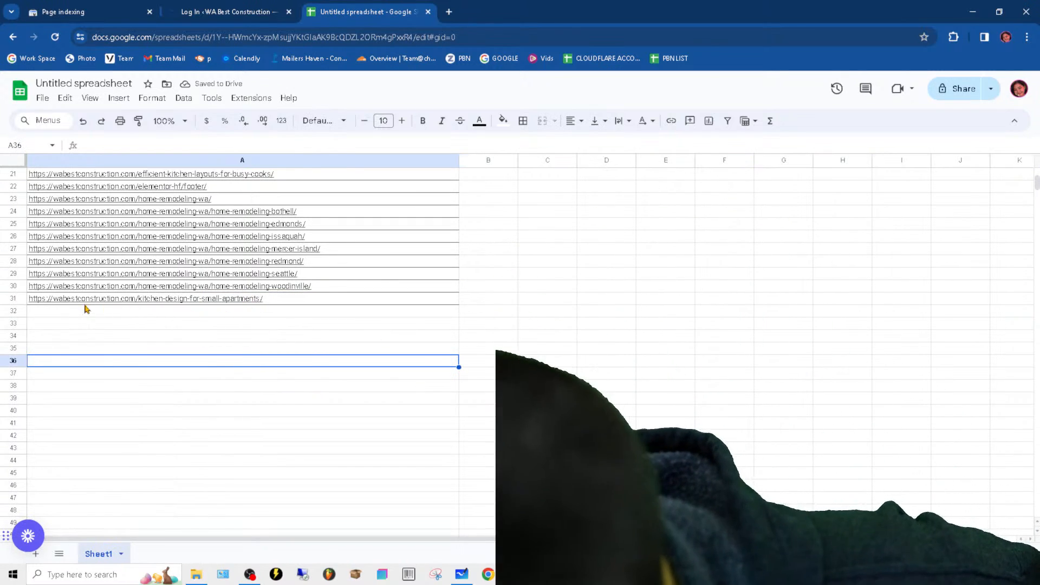
{"action": "left_click", "coordinate": [14, 286]}
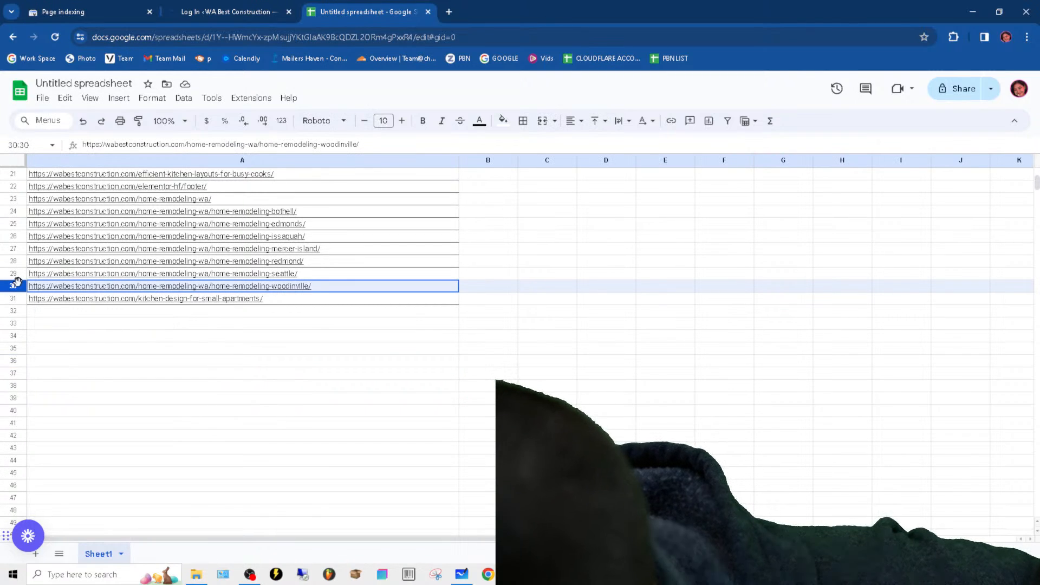
{"action": "left_click_drag", "start_coordinate": [17, 281], "coordinate": [7, 212]}
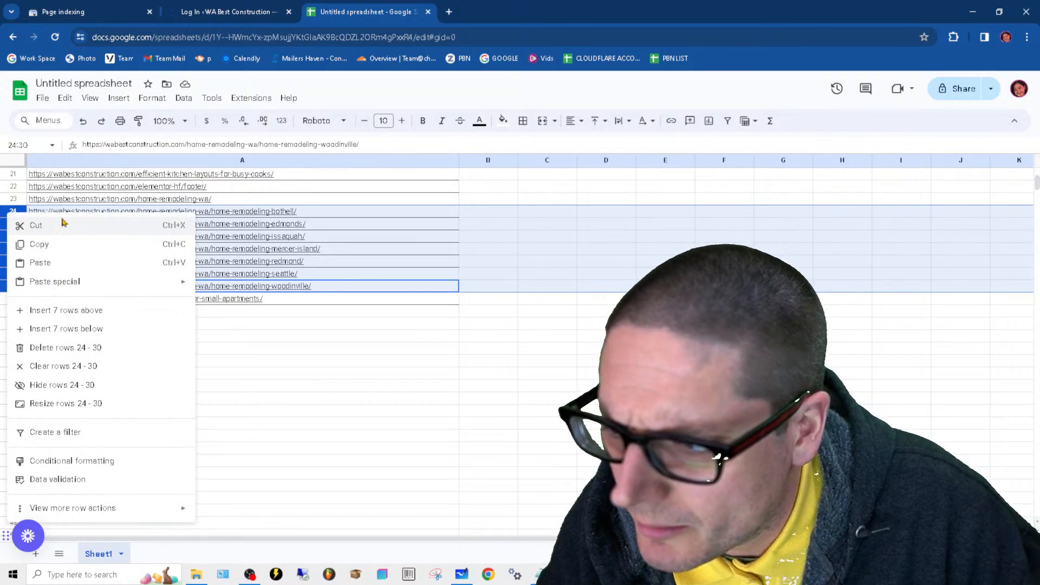
{"action": "right_click", "coordinate": [6, 211]}
{"action": "left_click", "coordinate": [90, 353]}
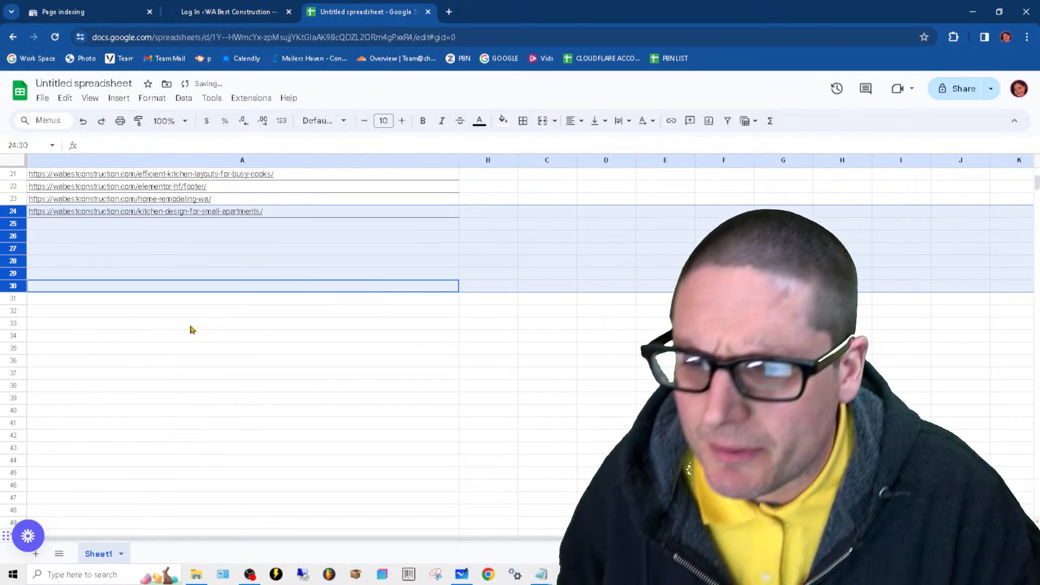
{"action": "left_click", "coordinate": [240, 399]}
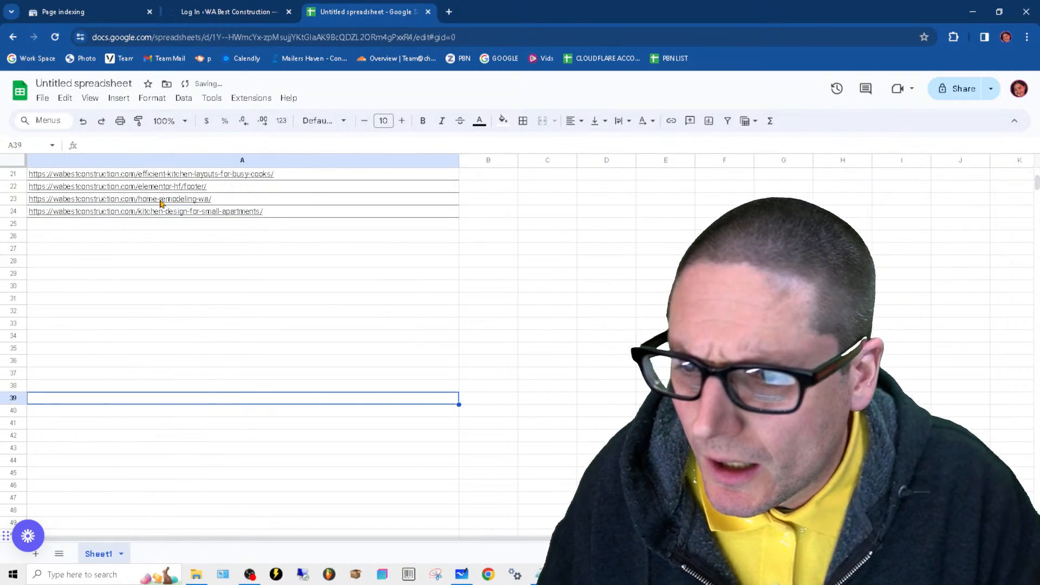
Step: Delete row 23, holding the home-remodeling-wa URL
{"action": "left_click", "coordinate": [160, 201]}
{"action": "right_click", "coordinate": [5, 198]}
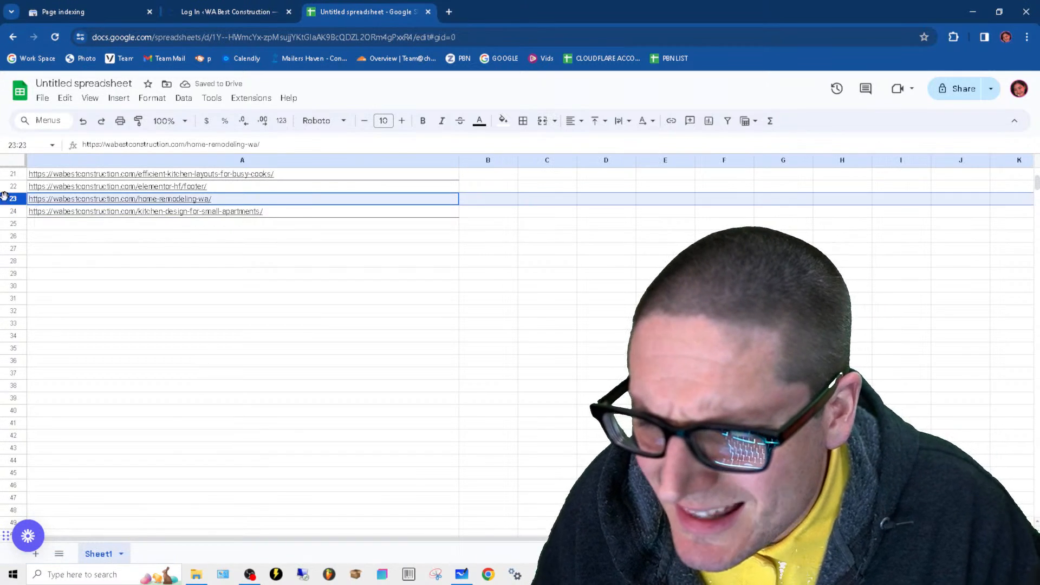
{"action": "left_click", "coordinate": [233, 311]}
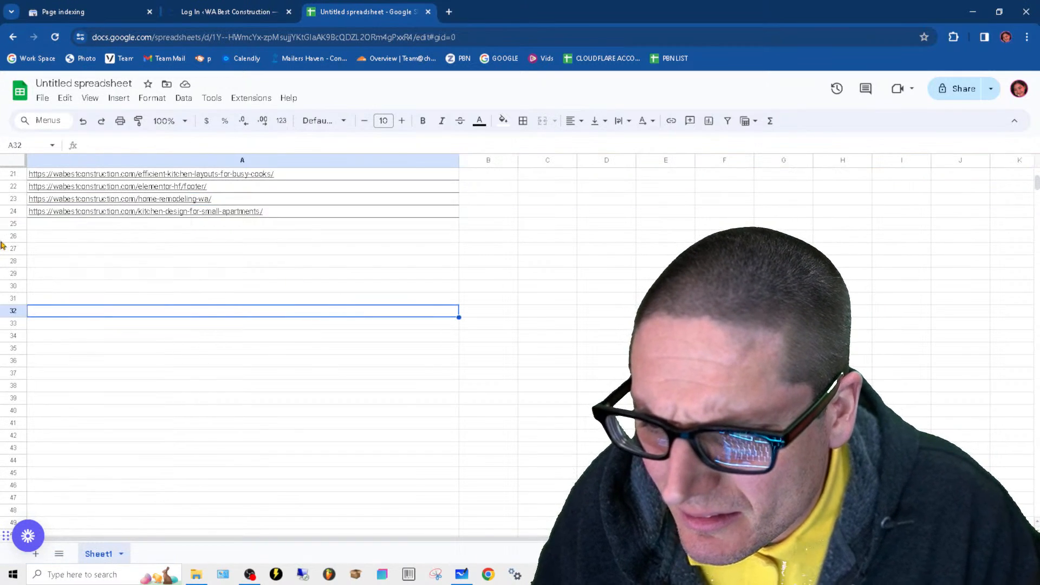
{"action": "left_click", "coordinate": [5, 199]}
{"action": "right_click", "coordinate": [13, 199]}
{"action": "left_click", "coordinate": [95, 339]}
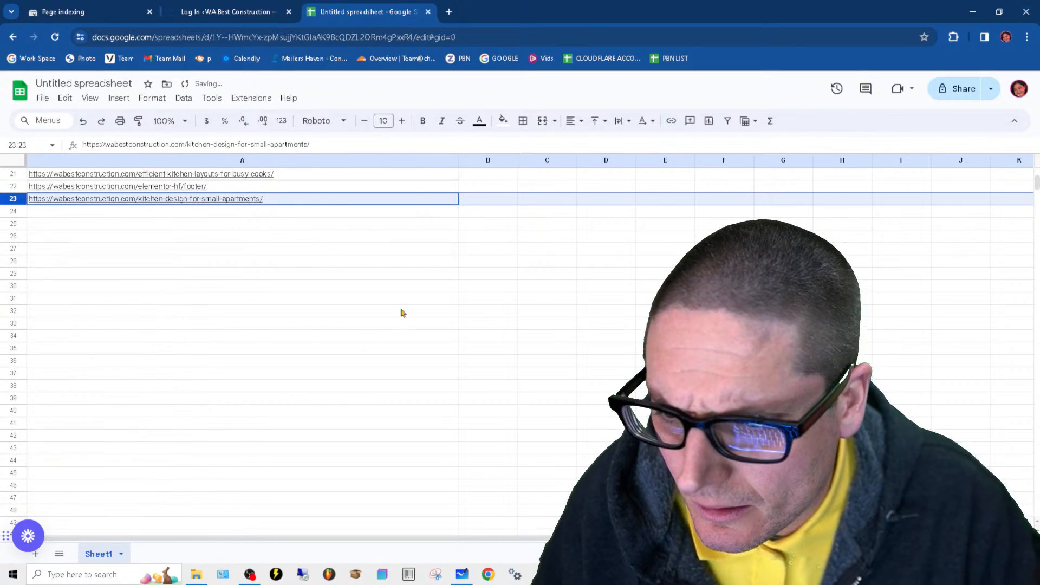
Step: Delete rows 10 to 17, holding the bathroom-remodeling city URLs from bothell through seattle
{"action": "scroll", "coordinate": [325, 412], "scroll_direction": "up", "scroll_amount": 4}
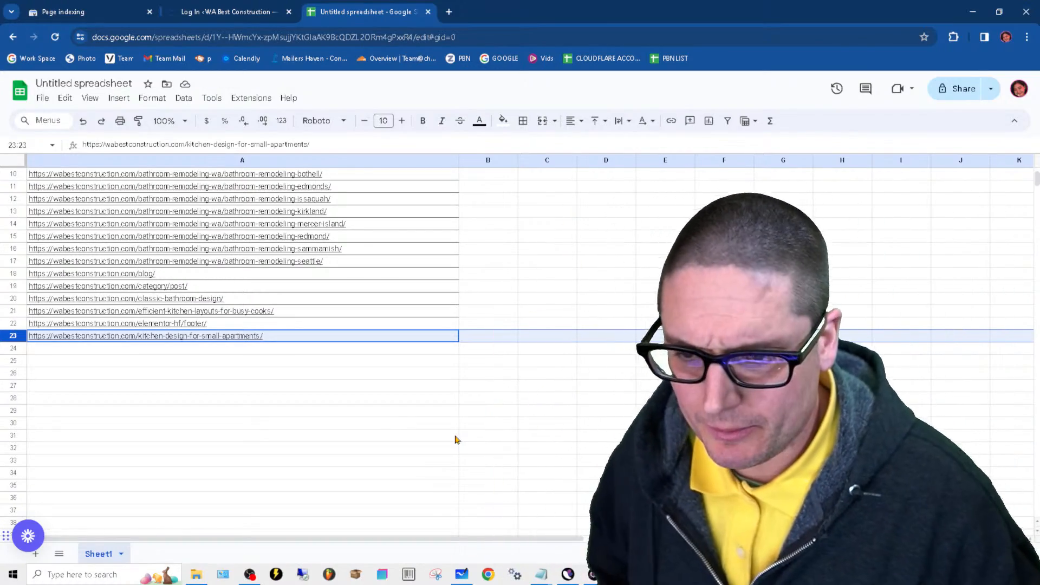
{"action": "left_click", "coordinate": [244, 436]}
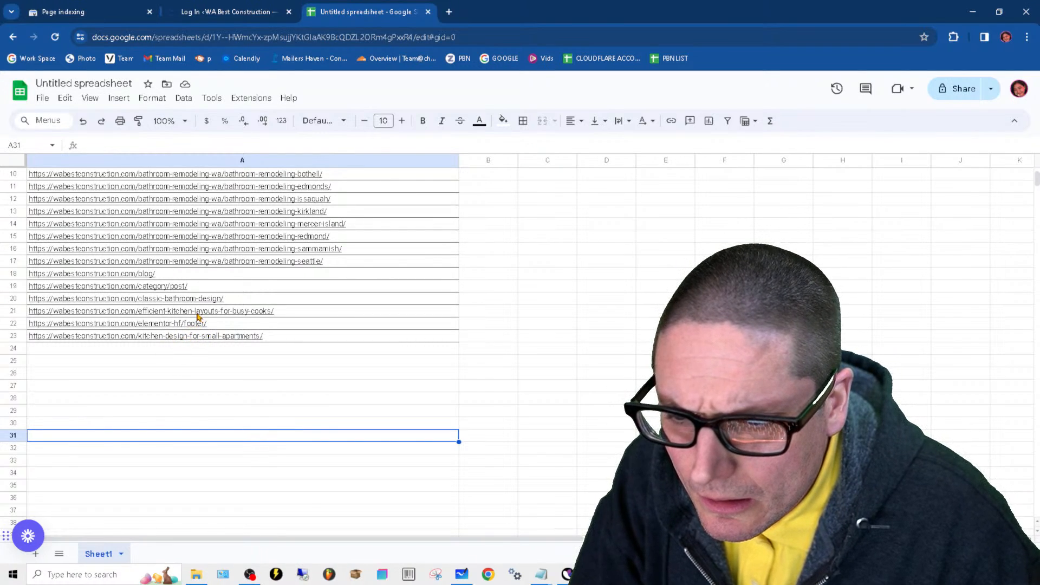
{"action": "mouse_move", "coordinate": [182, 301]}
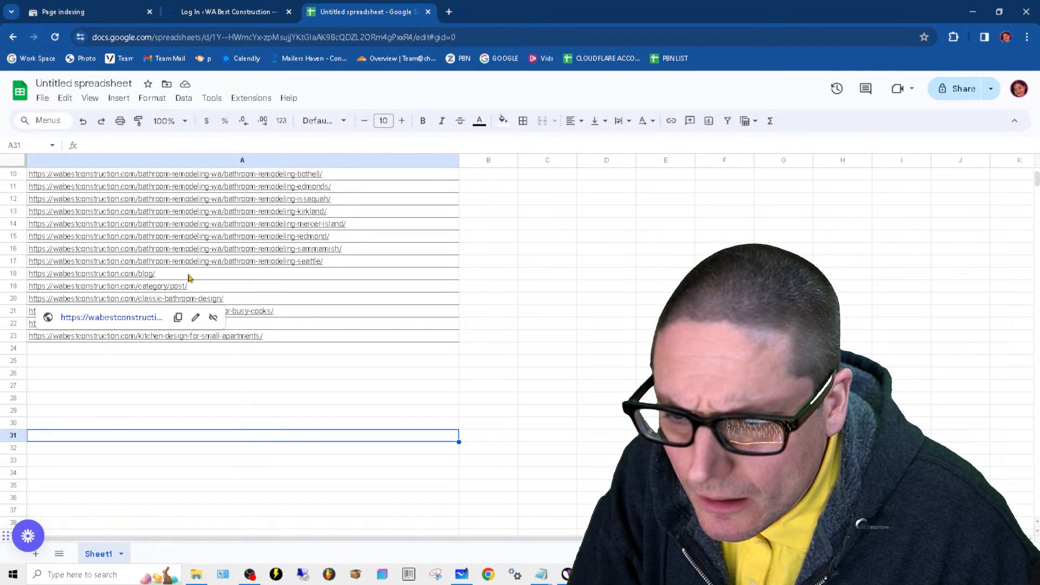
{"action": "scroll", "coordinate": [463, 393], "scroll_direction": "up", "scroll_amount": 3}
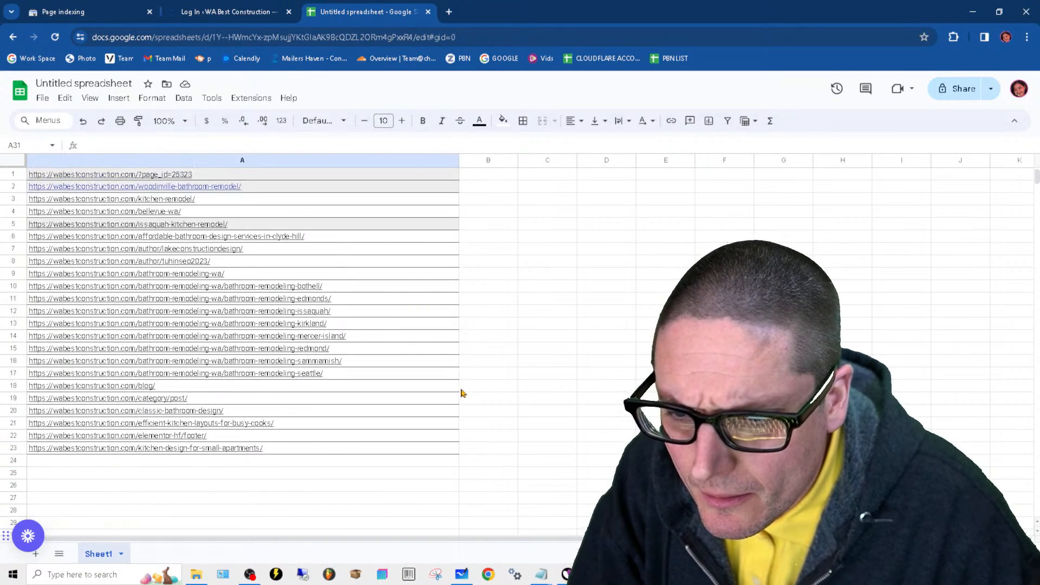
{"action": "left_click_drag", "start_coordinate": [16, 289], "coordinate": [15, 373]}
{"action": "right_click", "coordinate": [120, 366]}
{"action": "left_click", "coordinate": [224, 390]}
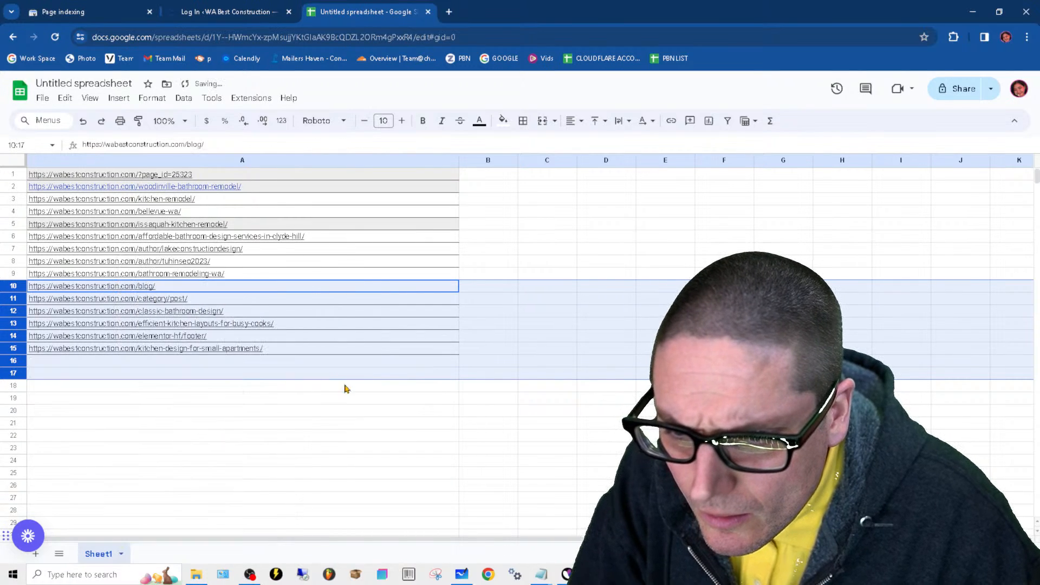
Step: Delete row 9, holding the bathroom-remodeling-wa URL
{"action": "left_click", "coordinate": [245, 275]}
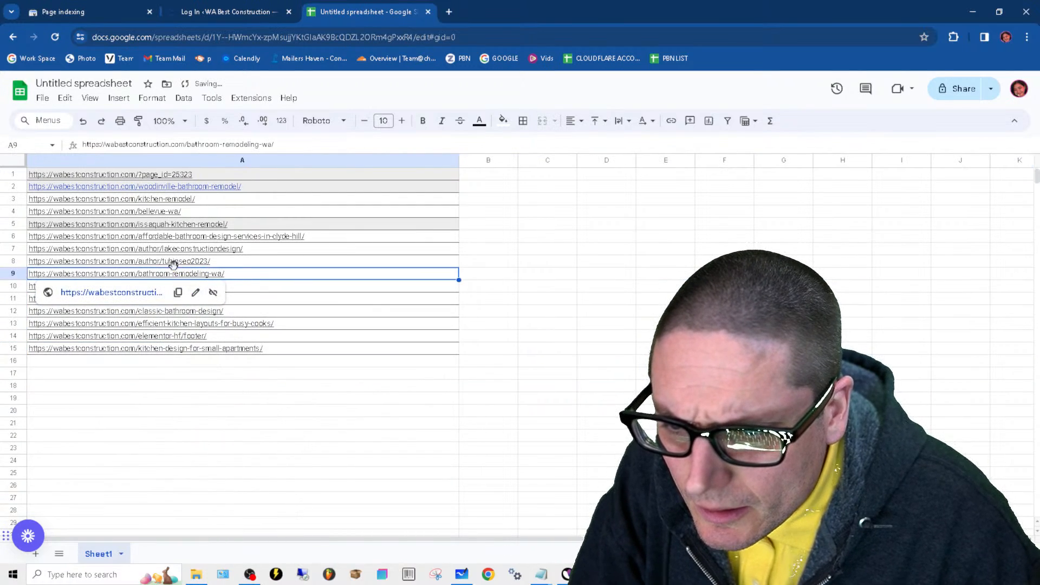
{"action": "right_click", "coordinate": [12, 276]}
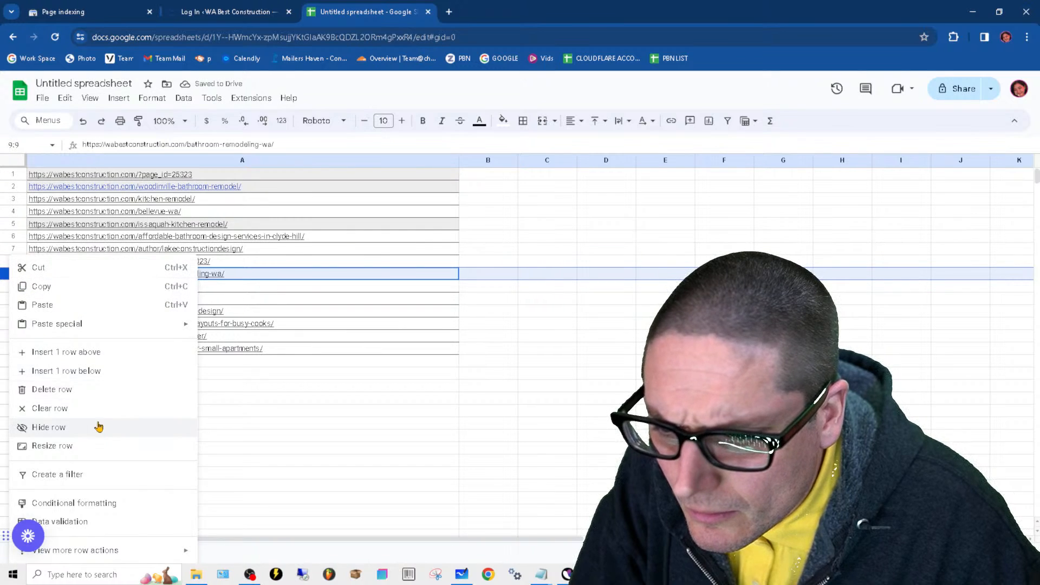
{"action": "left_click", "coordinate": [95, 392]}
Step: Review the remaining URLs in column A, including the author, clyde-hill, bellevue-wa and kitchen-remodel pages
{"action": "left_click", "coordinate": [179, 262]}
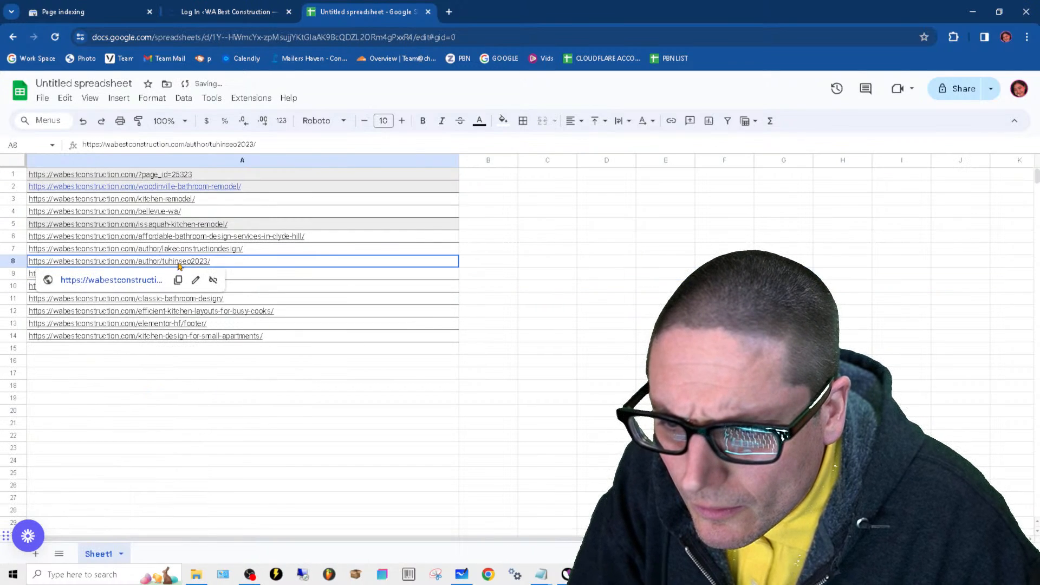
{"action": "left_click", "coordinate": [223, 252]}
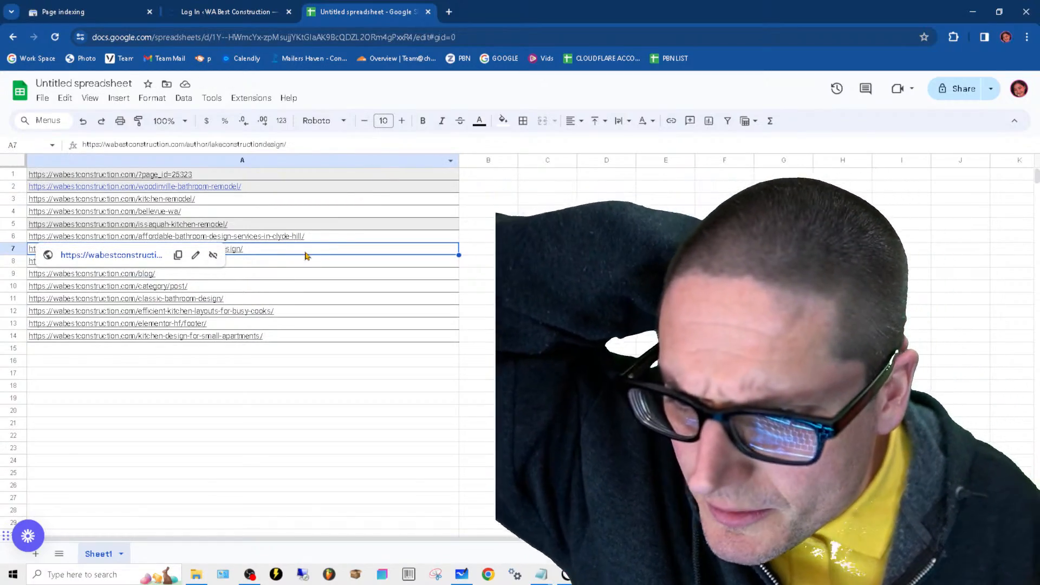
{"action": "left_click", "coordinate": [265, 239]}
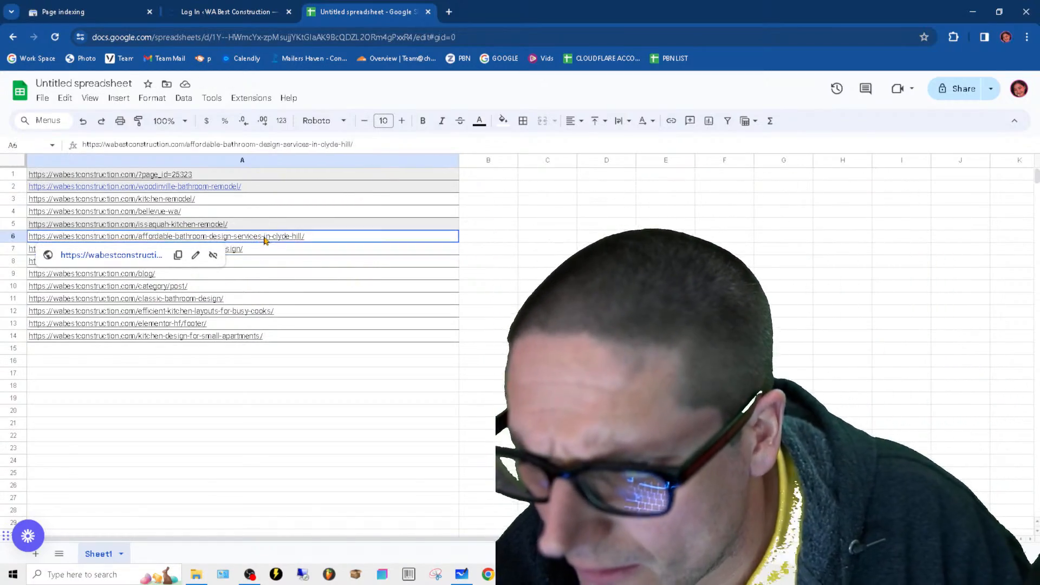
{"action": "left_click", "coordinate": [400, 290]}
{"action": "left_click", "coordinate": [11, 237]}
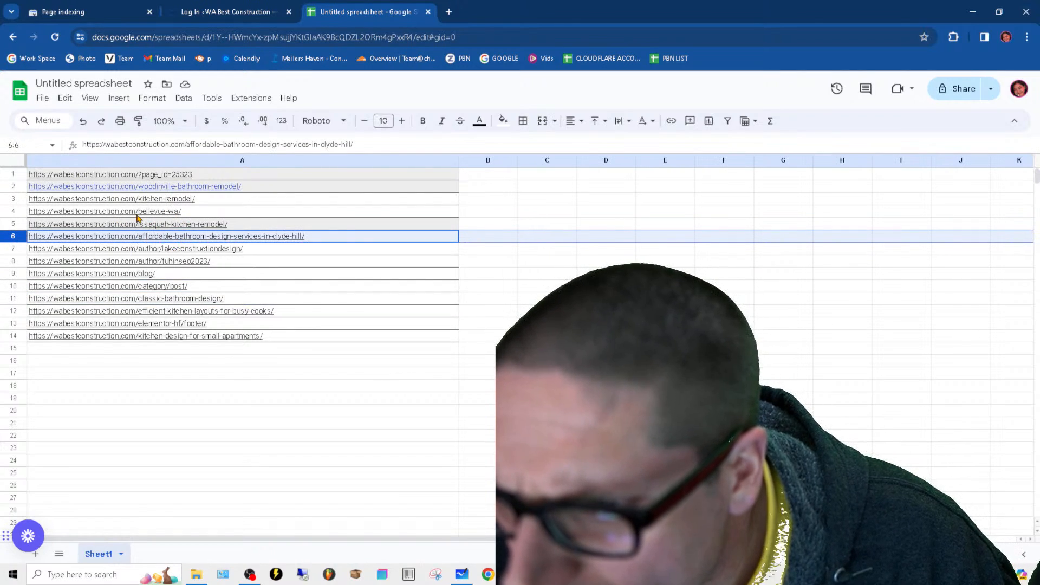
{"action": "mouse_move", "coordinate": [154, 212]}
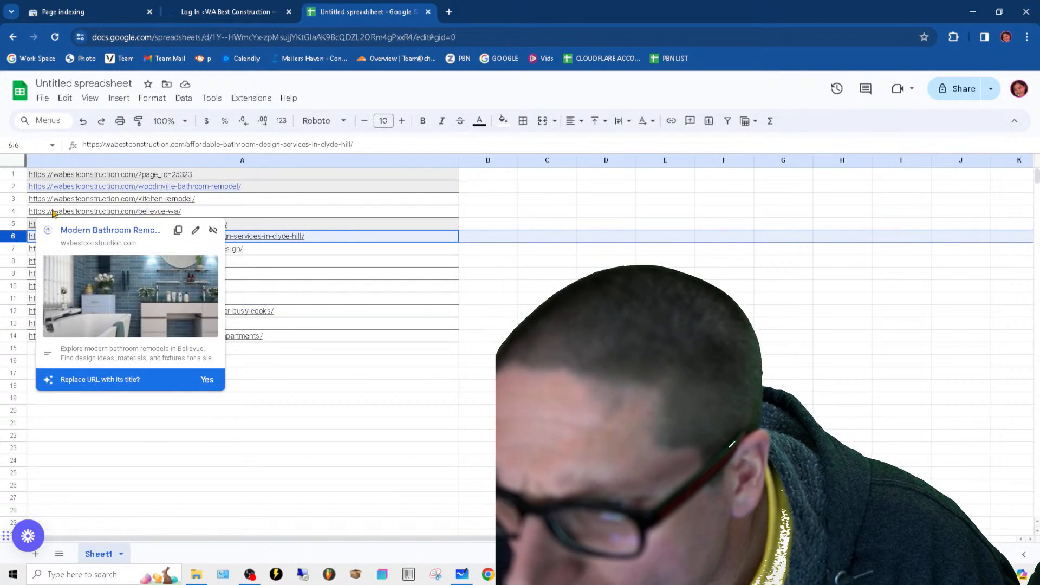
{"action": "left_click", "coordinate": [208, 200]}
{"action": "left_click", "coordinate": [666, 386]}
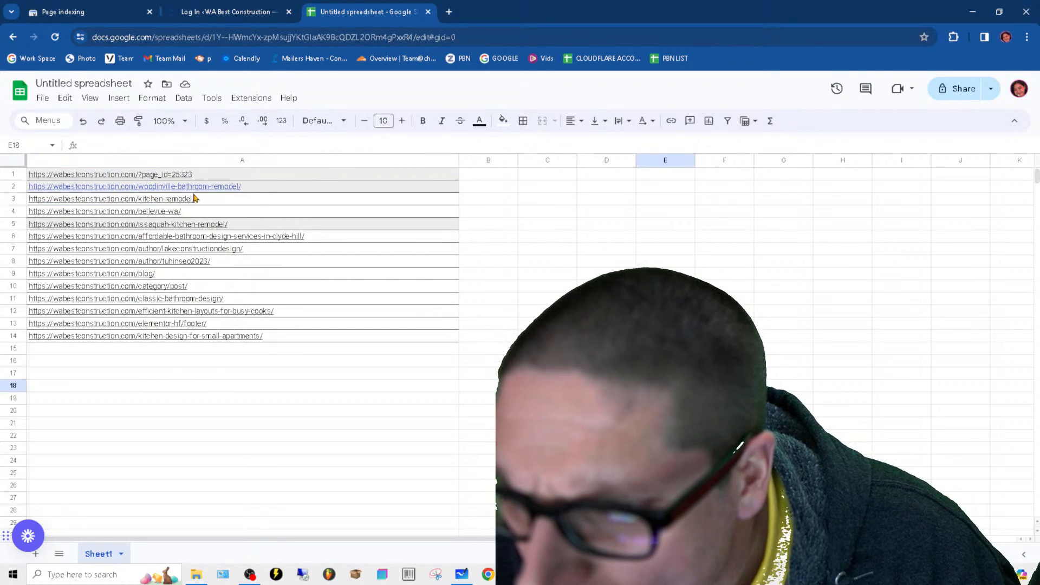
{"action": "left_click", "coordinate": [216, 411]}
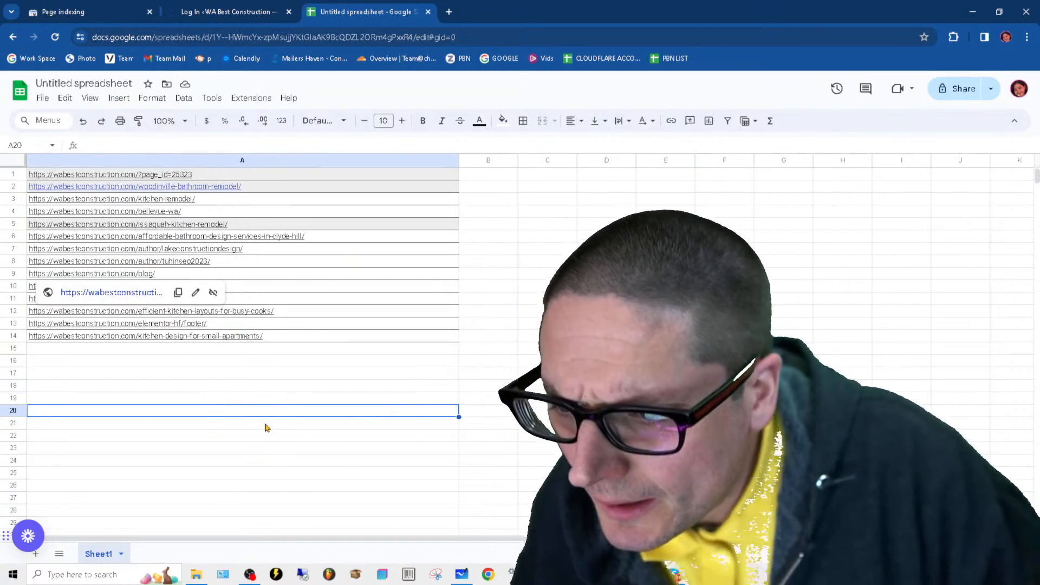
{"action": "left_click", "coordinate": [226, 476]}
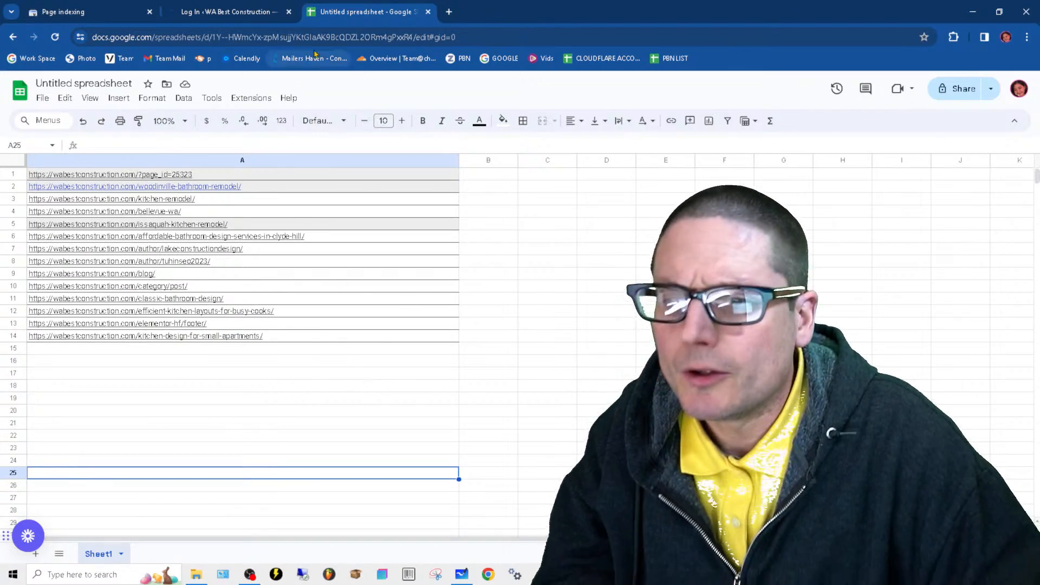
Step: Switch to Google Search Console and open the "Crawled - currently not indexed" report from the page indexing overview
{"action": "left_click", "coordinate": [227, 7]}
{"action": "left_click", "coordinate": [81, 11]}
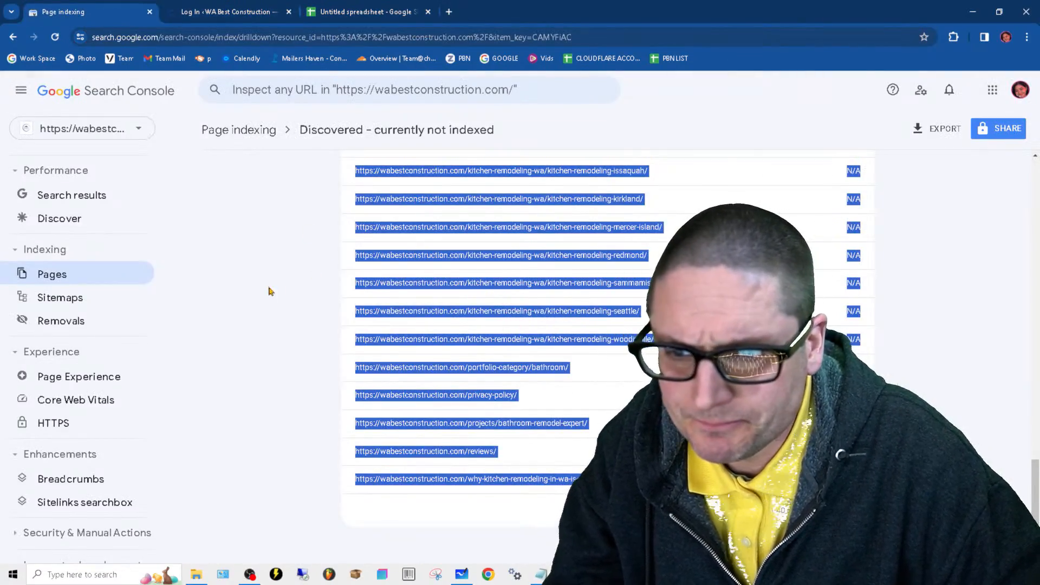
{"action": "left_click", "coordinate": [241, 131]}
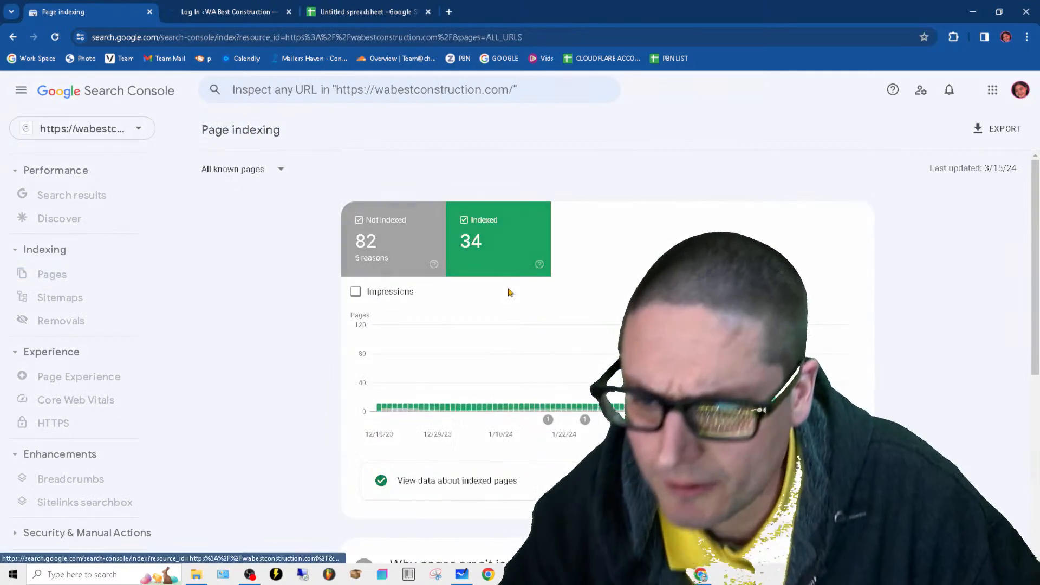
{"action": "scroll", "coordinate": [398, 443], "scroll_direction": "down", "scroll_amount": 4}
{"action": "scroll", "coordinate": [412, 228], "scroll_direction": "up", "scroll_amount": 3}
{"action": "left_click", "coordinate": [464, 168]}
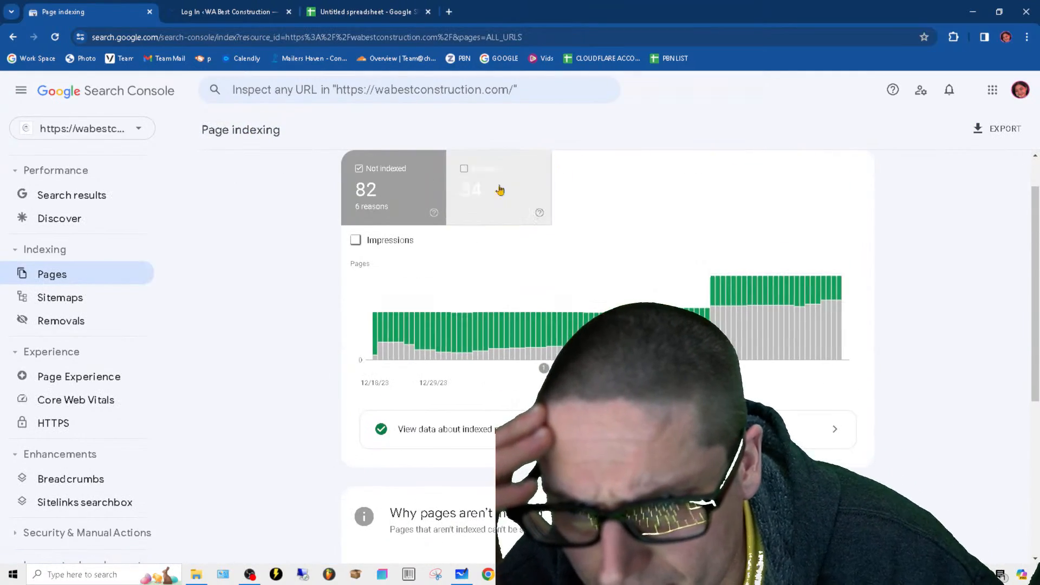
{"action": "scroll", "coordinate": [414, 216], "scroll_direction": "down", "scroll_amount": 5}
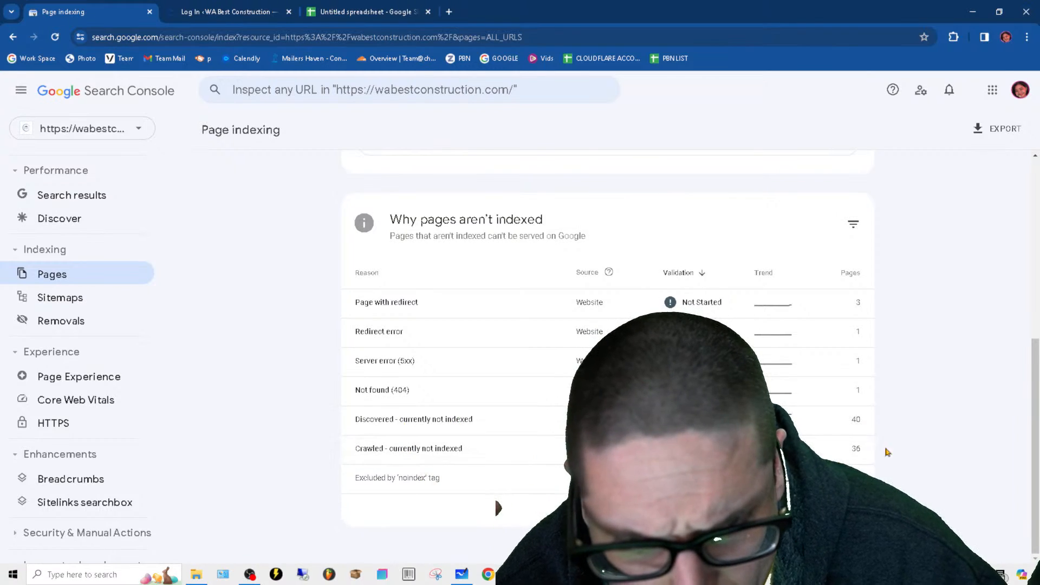
{"action": "left_click", "coordinate": [456, 450]}
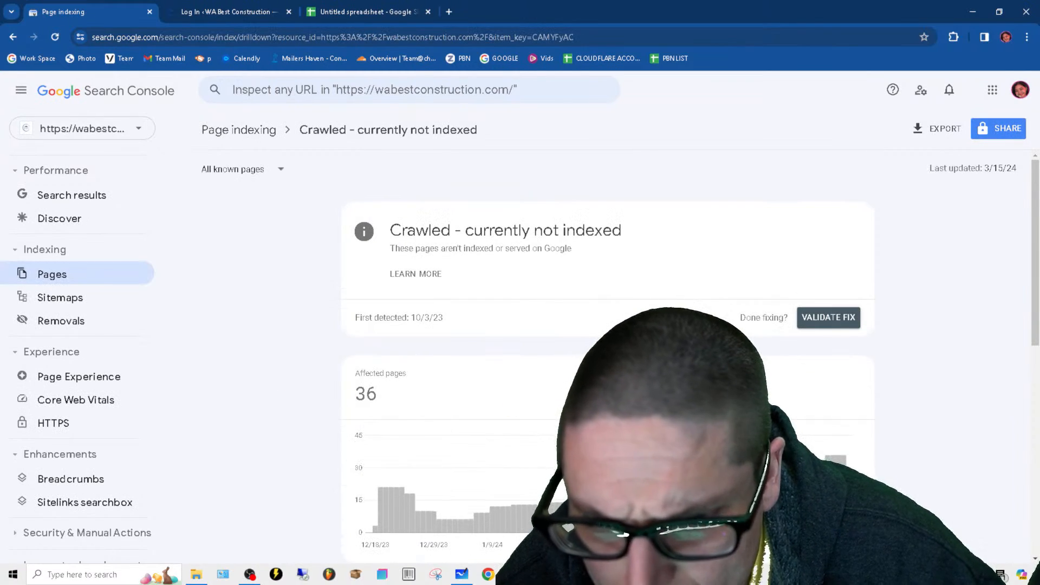
Step: Increase the number of rows per page in the examples table so the full list of affected URLs shows on one page
{"action": "scroll", "coordinate": [487, 247], "scroll_direction": "down", "scroll_amount": 7}
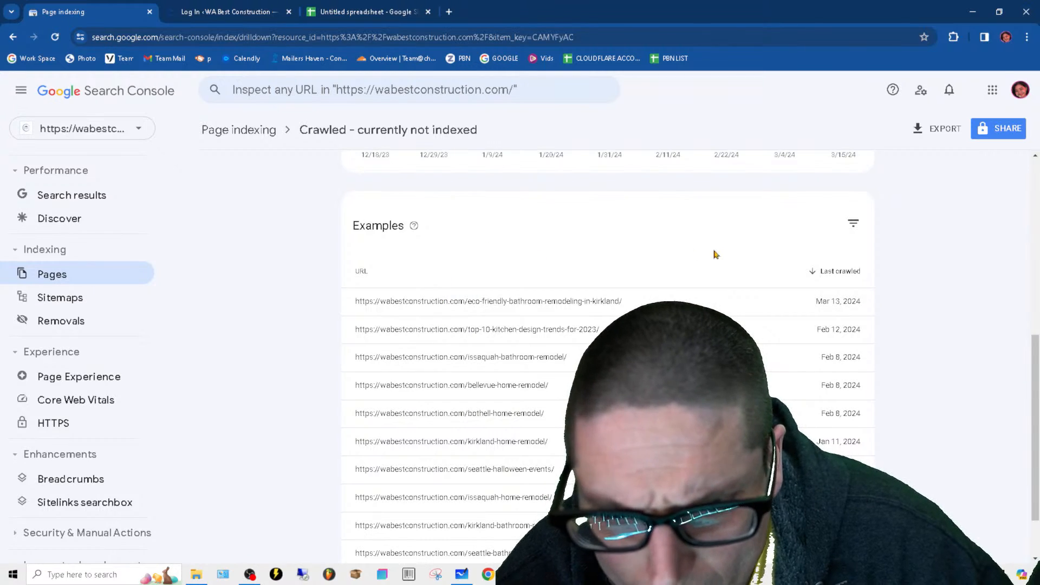
{"action": "scroll", "coordinate": [864, 244], "scroll_direction": "down", "scroll_amount": 2}
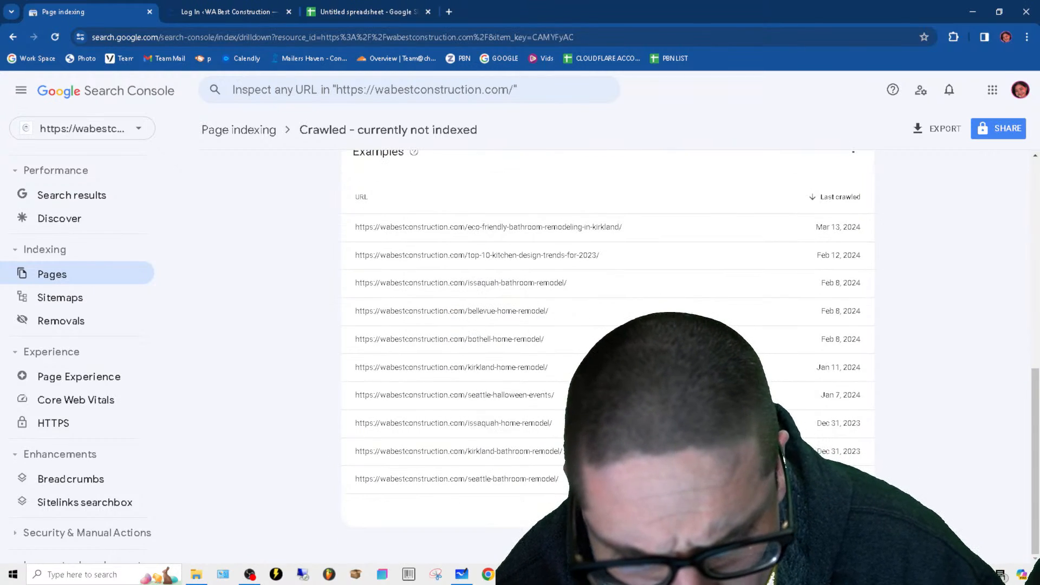
{"action": "left_click", "coordinate": [744, 528]}
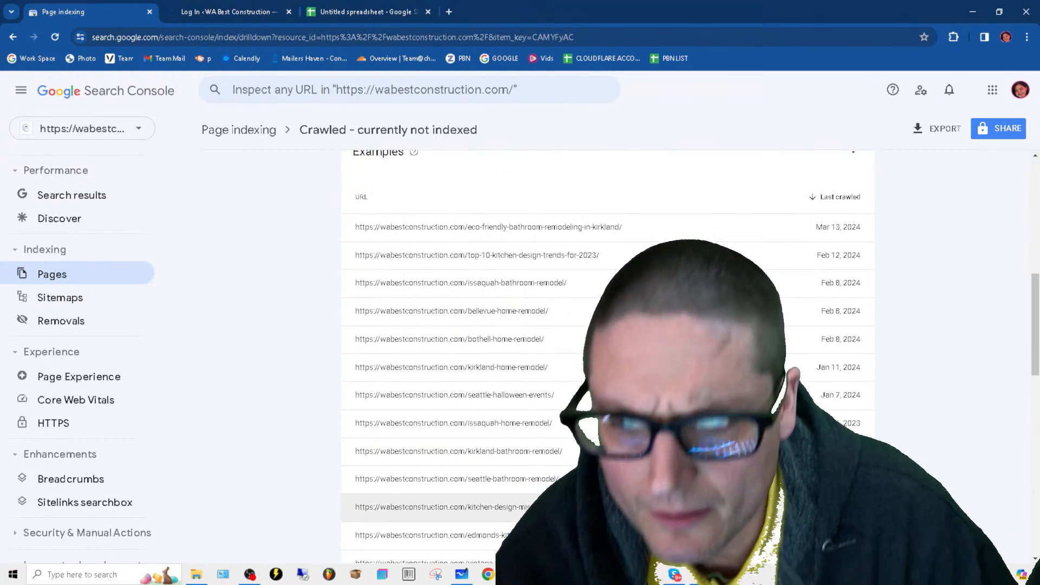
{"action": "scroll", "coordinate": [648, 316], "scroll_direction": "down", "scroll_amount": 3}
{"action": "scroll", "coordinate": [566, 324], "scroll_direction": "down", "scroll_amount": 10}
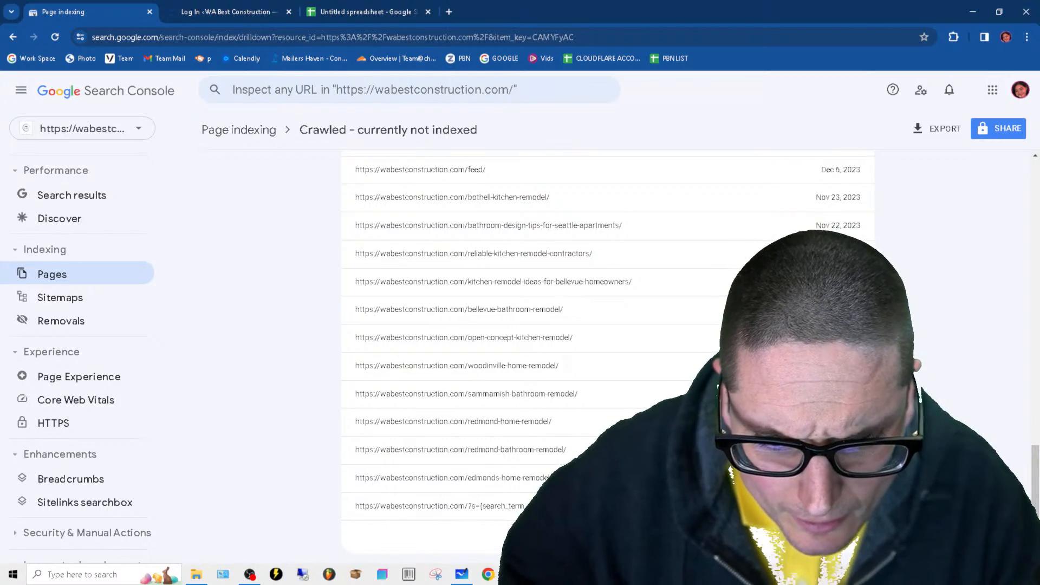
Step: Copy all example URLs, from the ?s={search_term entry up to eco-friendly-bathroom-remodeling-in-kirkland, and return to the Google Sheets spreadsheet
{"action": "left_click_drag", "start_coordinate": [541, 509], "coordinate": [342, 318]}
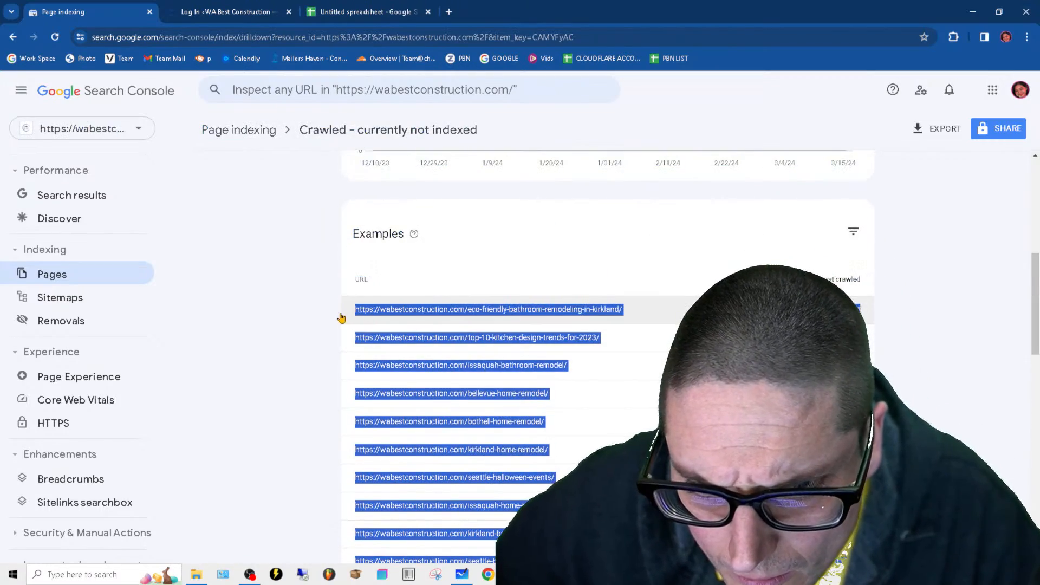
{"action": "right_click", "coordinate": [402, 314]}
{"action": "left_click", "coordinate": [458, 319]}
{"action": "key", "text": "ctrl+3"}
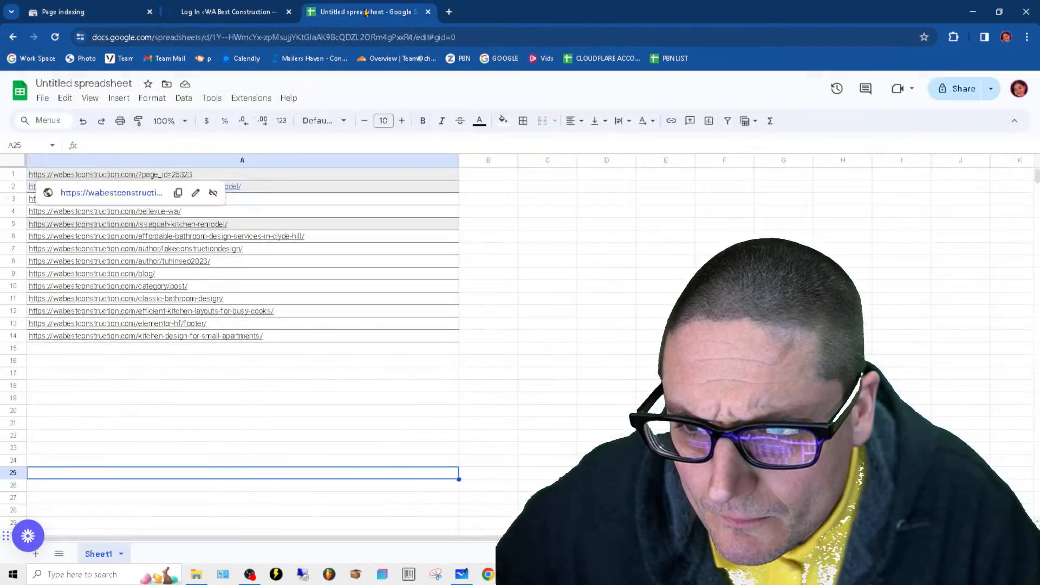
Step: Paste the copied crawled, non-indexed URLs into the sheet starting at row 17, below the existing list
{"action": "scroll", "coordinate": [24, 331], "scroll_direction": "down", "scroll_amount": 2}
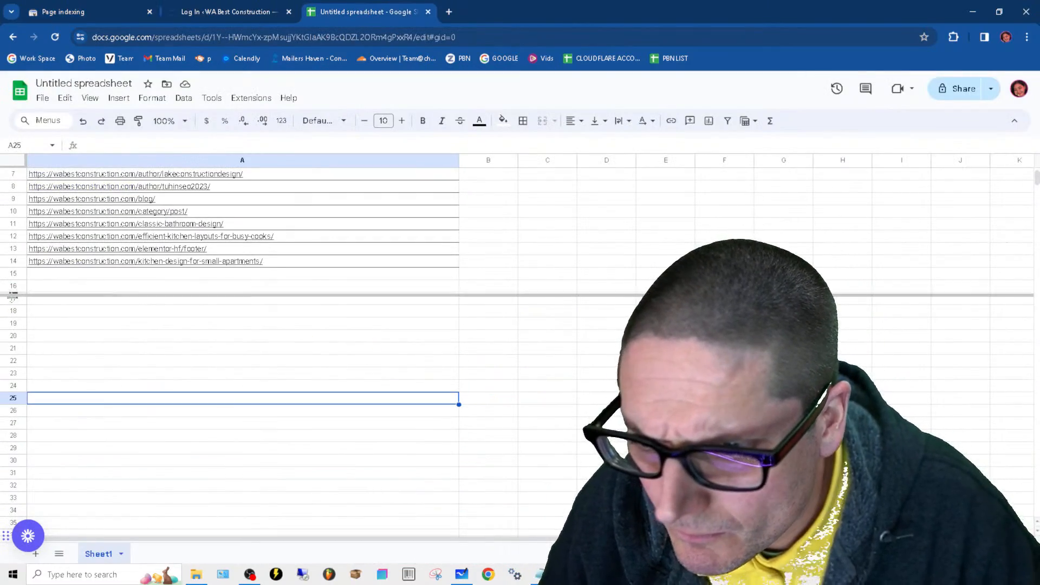
{"action": "left_click_drag", "start_coordinate": [14, 301], "coordinate": [14, 528]}
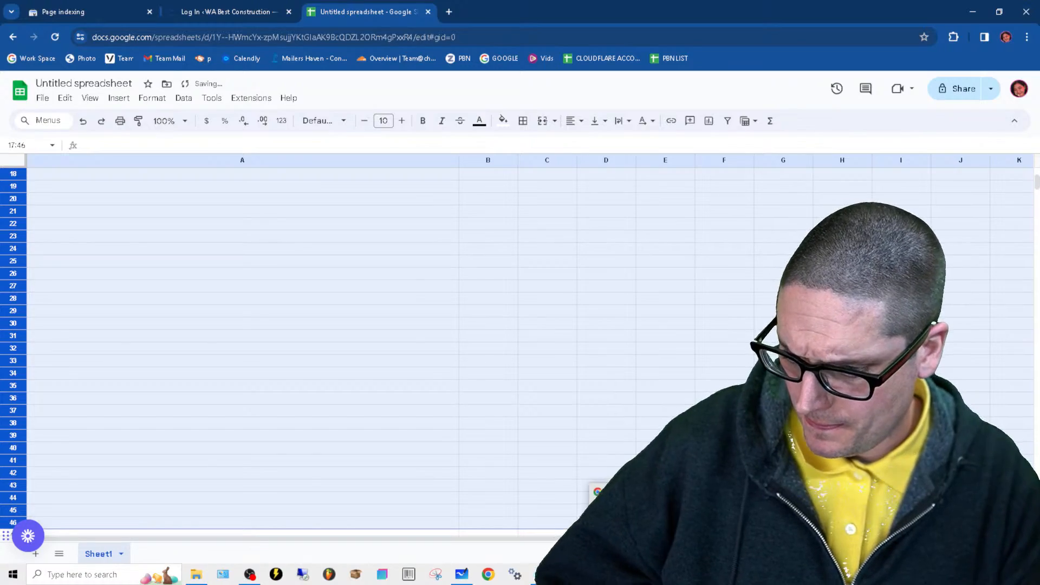
{"action": "key", "text": "ctrl+v"}
{"action": "scroll", "coordinate": [645, 434], "scroll_direction": "up", "scroll_amount": 2}
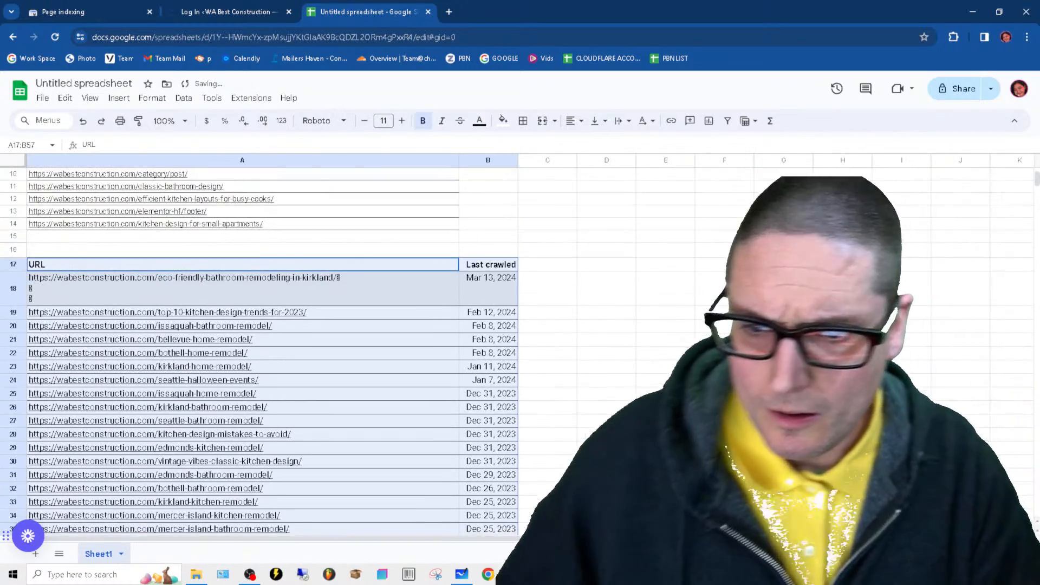
{"action": "left_click", "coordinate": [665, 421]}
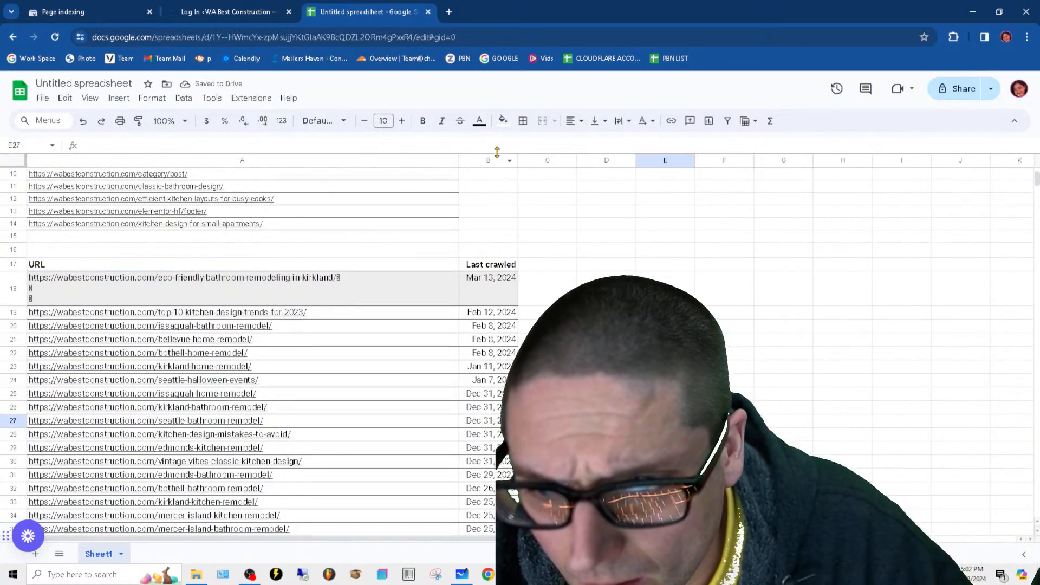
Step: Remove the Last crawled data in column B and delete the URL header row above the pasted list
{"action": "left_click", "coordinate": [497, 159]}
{"action": "right_click", "coordinate": [497, 160]}
{"action": "left_click", "coordinate": [570, 288]}
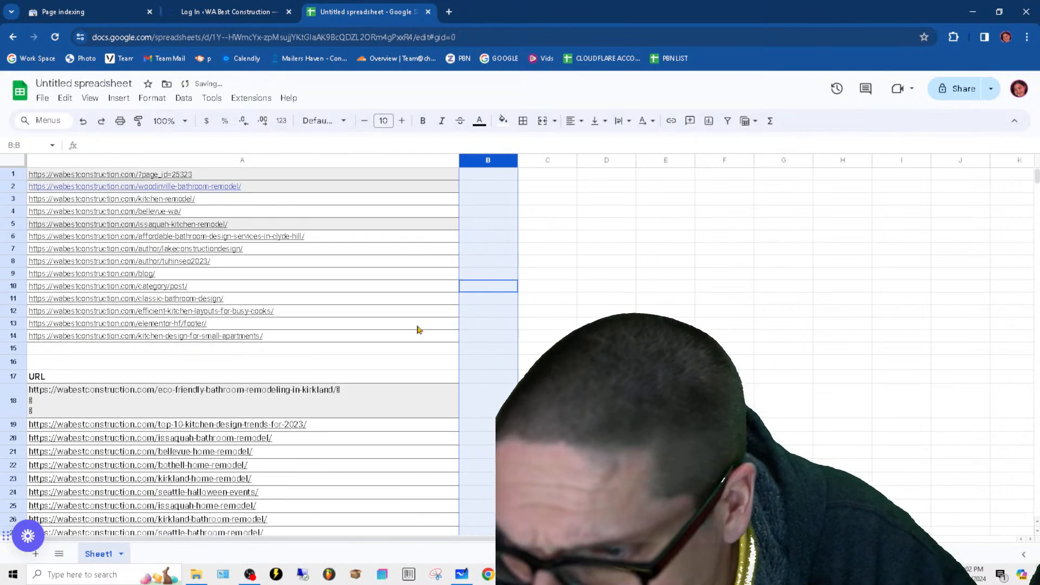
{"action": "left_click", "coordinate": [666, 401]}
{"action": "left_click", "coordinate": [20, 381]}
{"action": "right_click", "coordinate": [20, 381]}
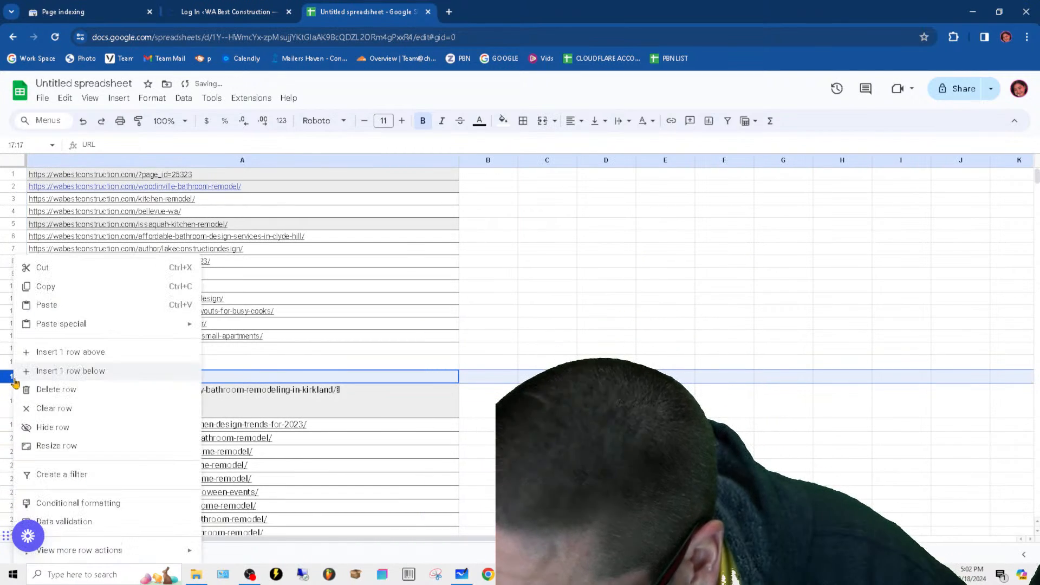
{"action": "left_click", "coordinate": [94, 399]}
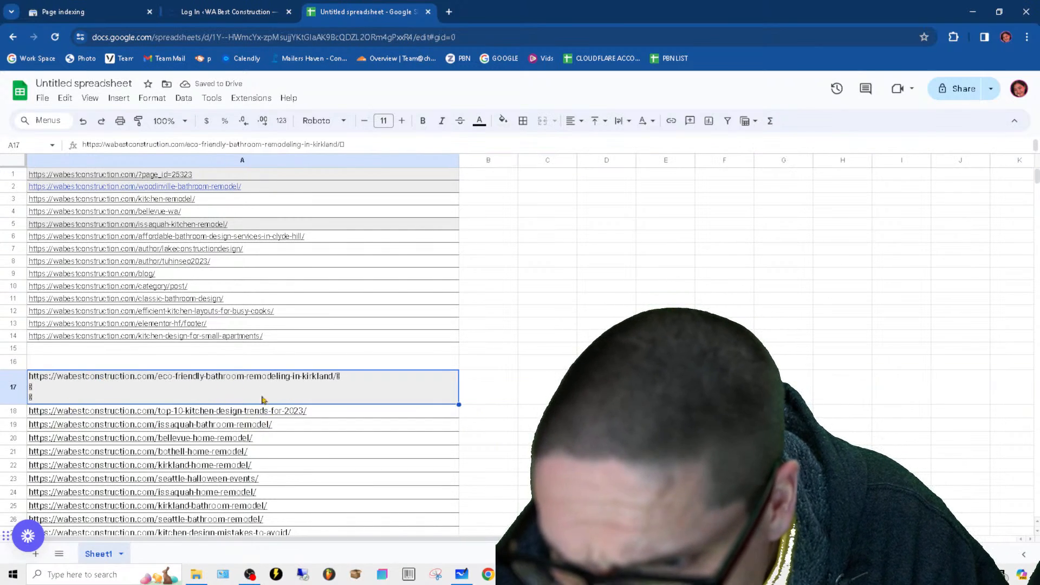
Step: Remove the stray characters and extra lines after the eco-friendly-bathroom-remodeling-in-kirkland URL in cell A17
{"action": "left_click", "coordinate": [382, 147]}
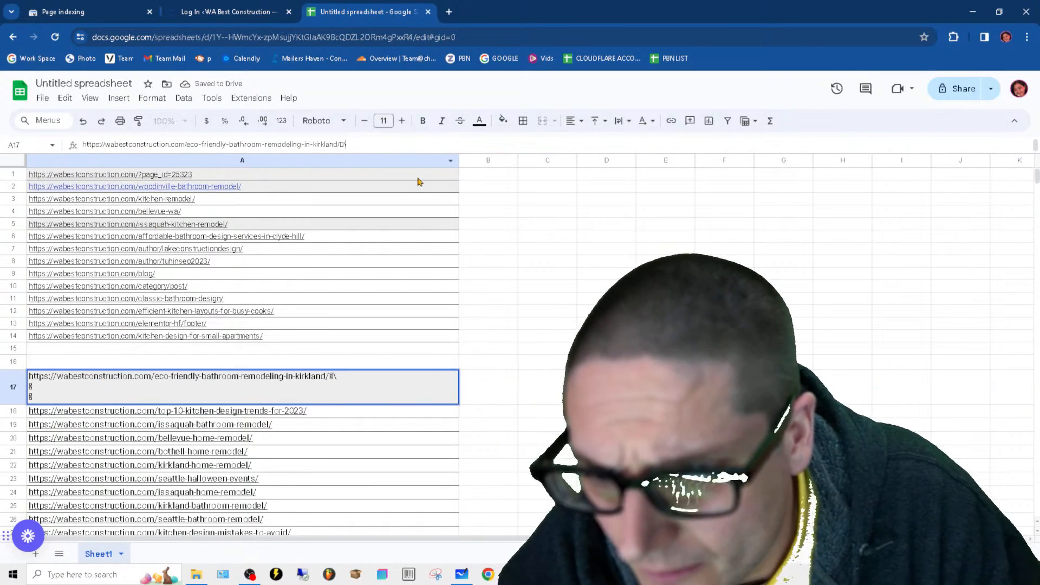
{"action": "key", "text": "BackSpace"}
{"action": "key", "text": "BackSpace"}
{"action": "left_click", "coordinate": [65, 400]}
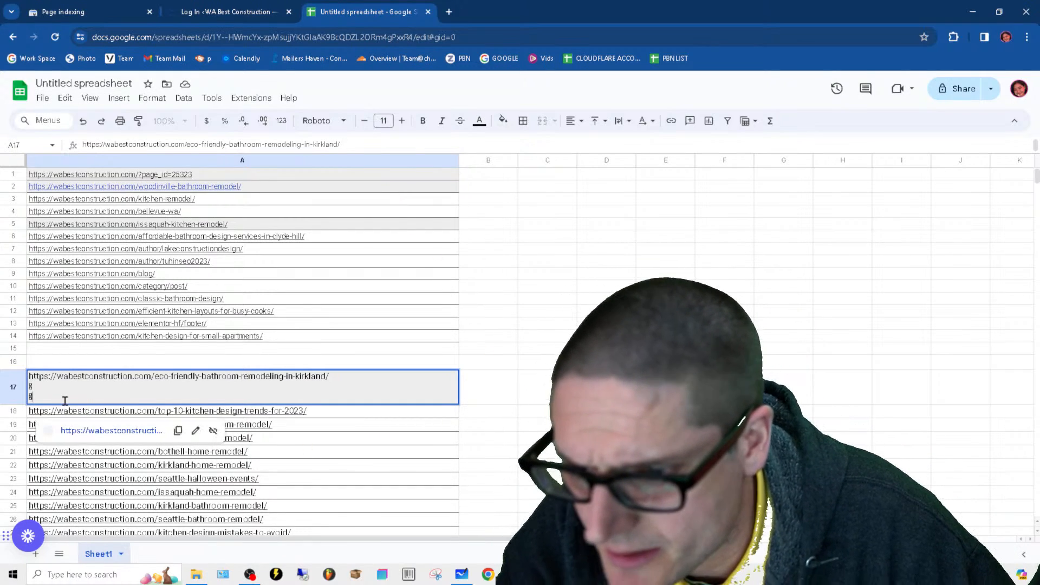
{"action": "left_click", "coordinate": [289, 457]}
{"action": "left_click", "coordinate": [46, 391]}
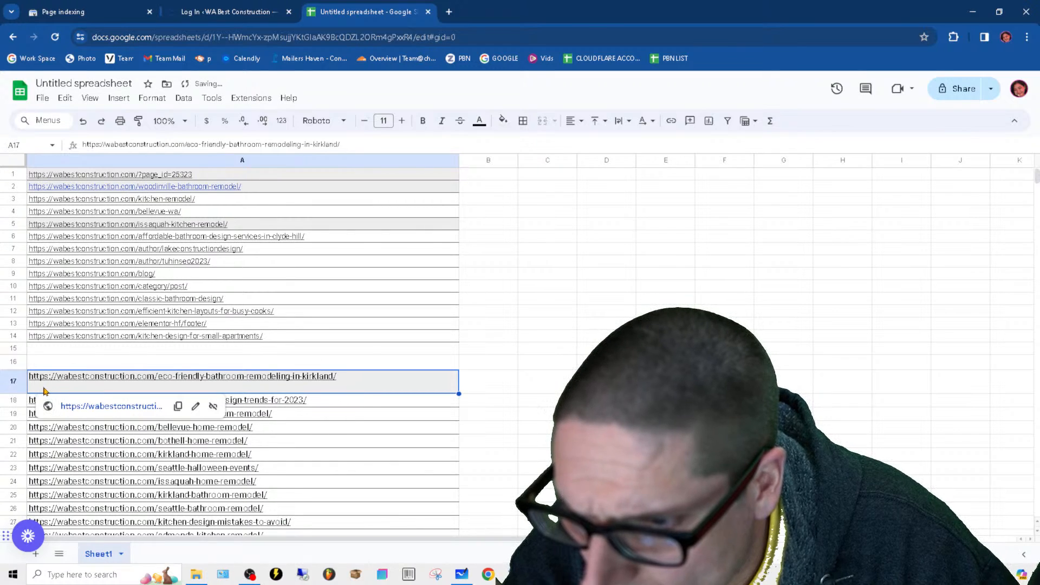
{"action": "left_click", "coordinate": [369, 145]}
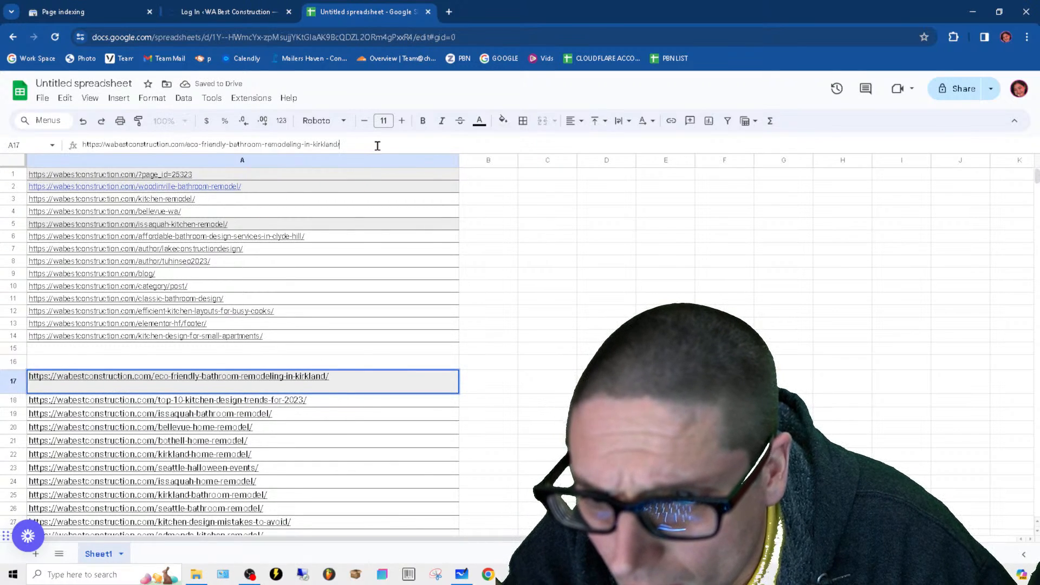
{"action": "key", "text": "BackSpace"}
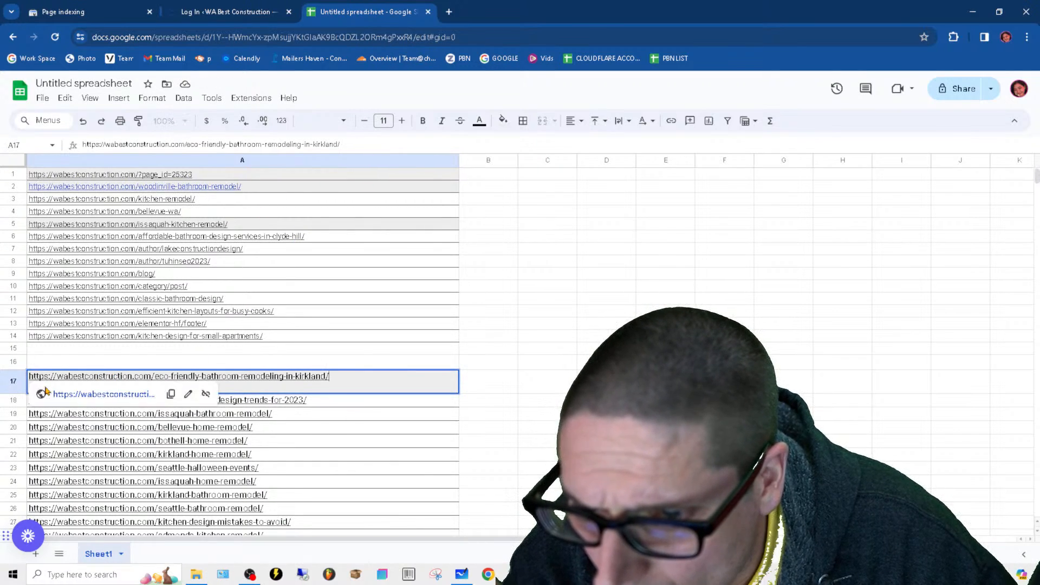
{"action": "left_click", "coordinate": [598, 252]}
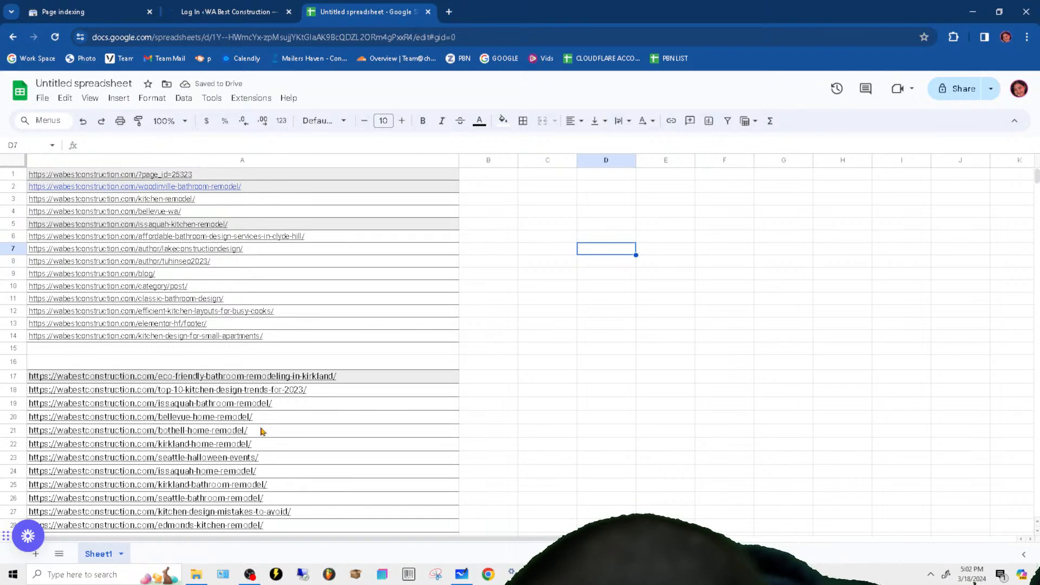
Step: Review the pasted URLs in column A, including the home, kitchen and bathroom remodel pages and the feed entry
{"action": "scroll", "coordinate": [259, 480], "scroll_direction": "down", "scroll_amount": 2}
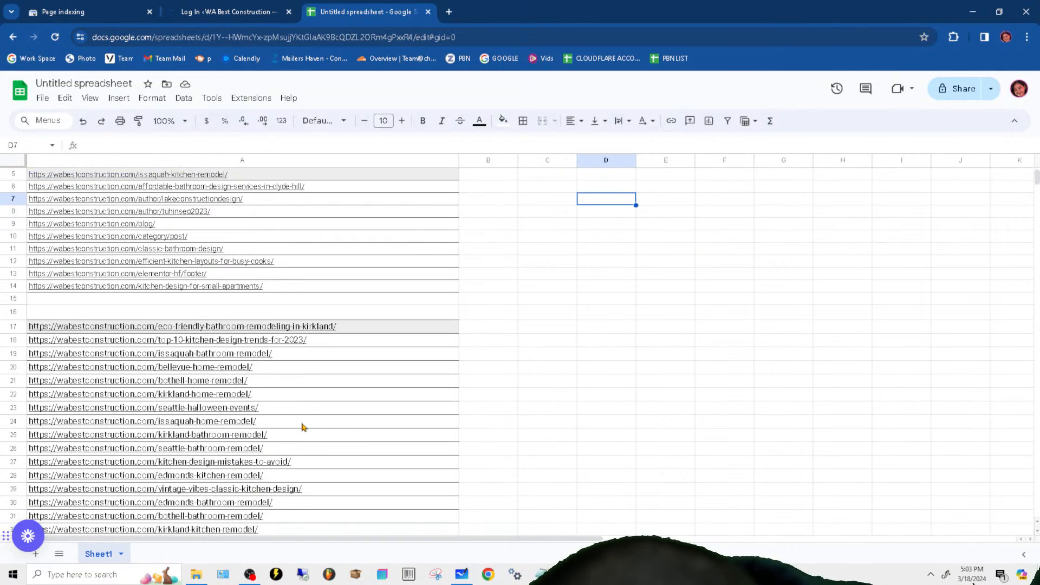
{"action": "scroll", "coordinate": [303, 427], "scroll_direction": "down", "scroll_amount": 3}
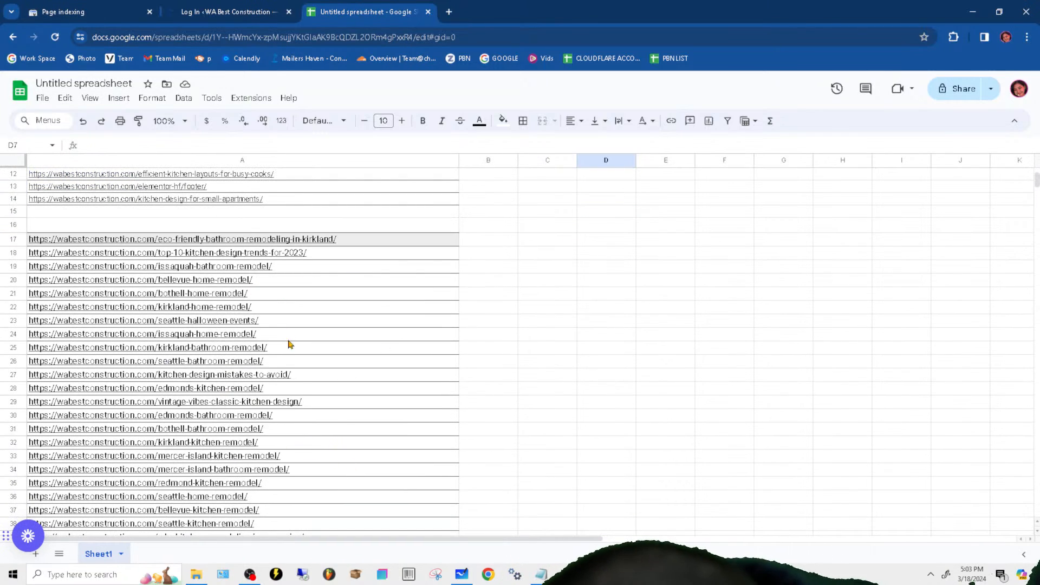
{"action": "scroll", "coordinate": [252, 499], "scroll_direction": "down", "scroll_amount": 2}
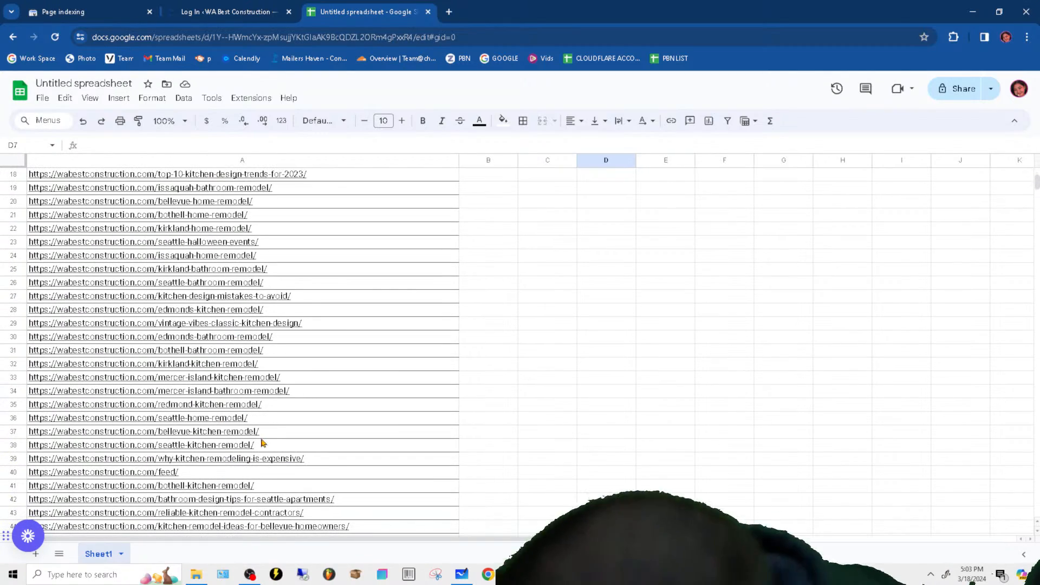
{"action": "left_click", "coordinate": [561, 437]}
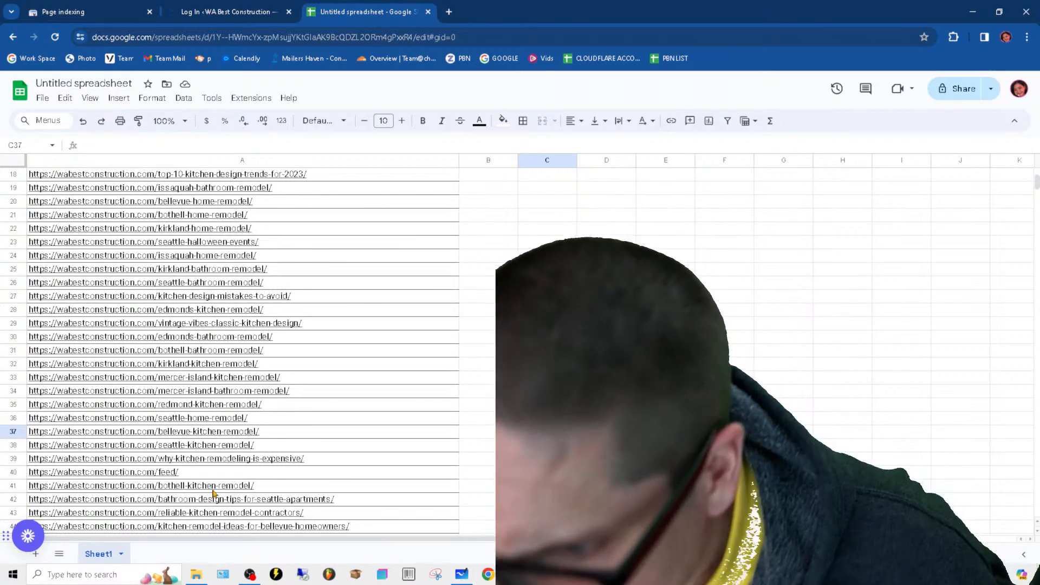
{"action": "scroll", "coordinate": [246, 443], "scroll_direction": "down", "scroll_amount": 2}
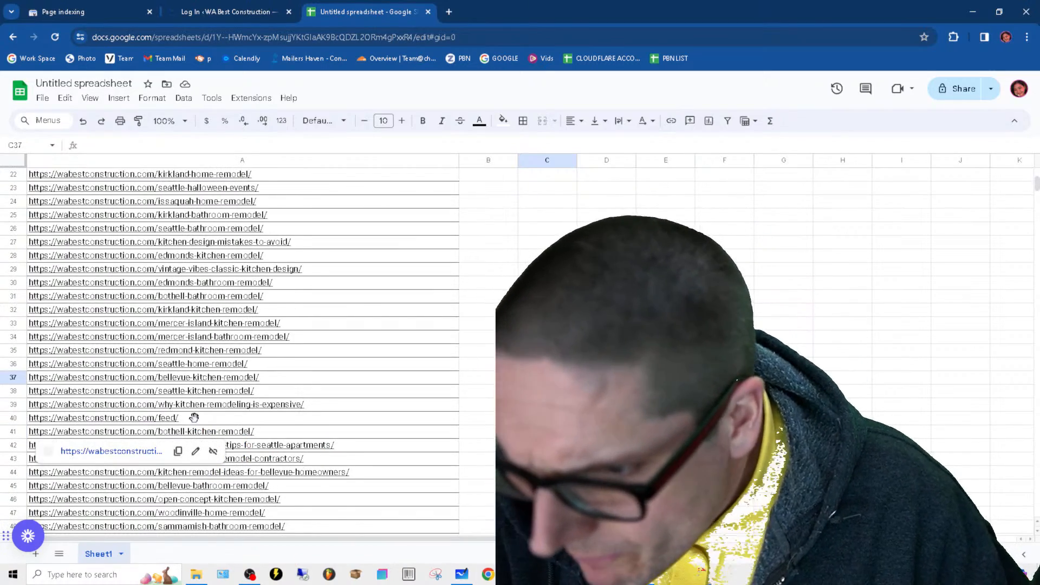
{"action": "left_click", "coordinate": [65, 422]}
{"action": "left_click", "coordinate": [607, 458]}
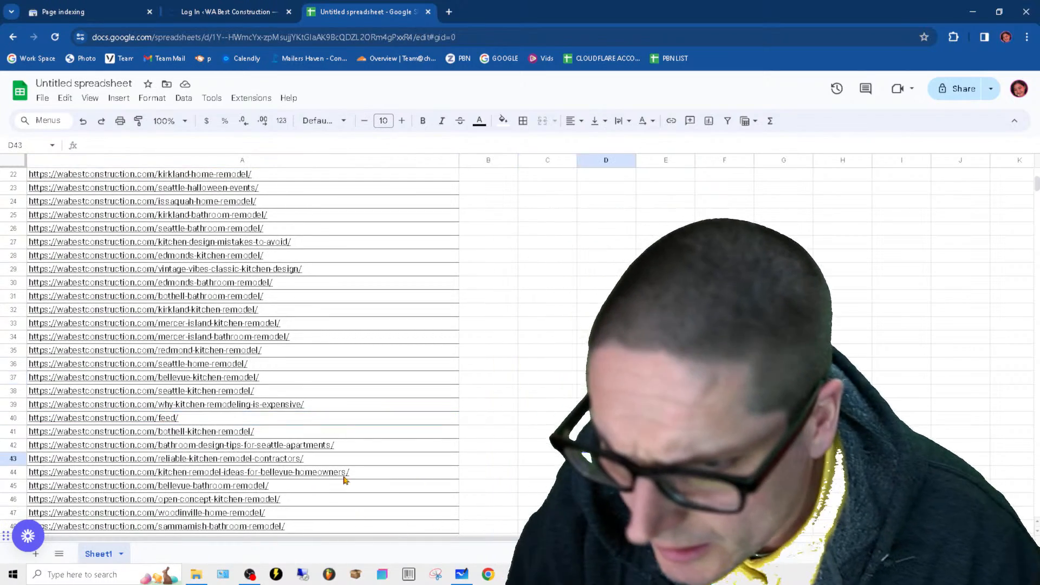
{"action": "left_click_drag", "start_coordinate": [724, 282], "coordinate": [729, 298]}
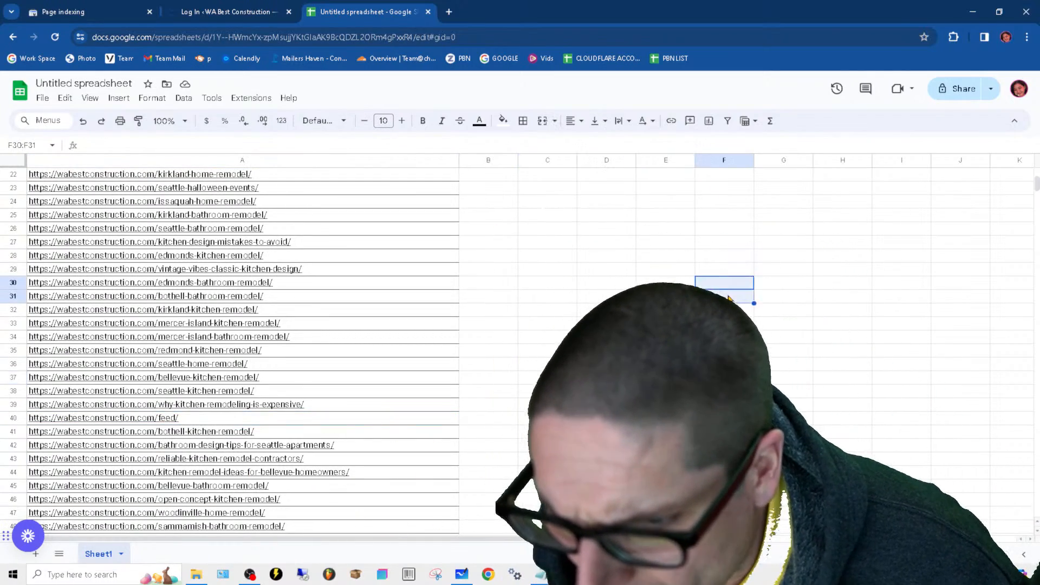
{"action": "scroll", "coordinate": [274, 503], "scroll_direction": "down", "scroll_amount": 2}
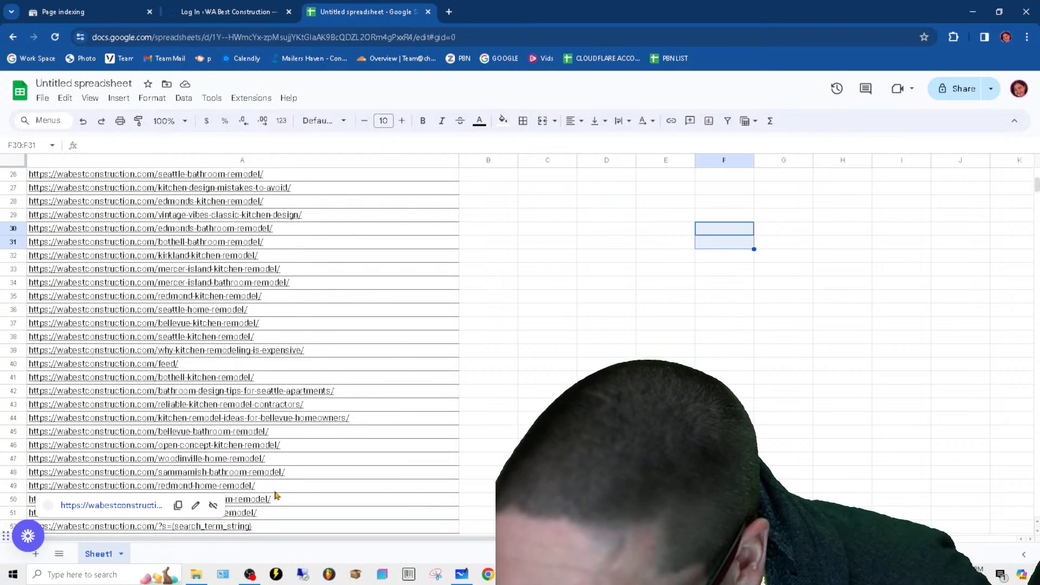
Step: Delete rows 53 to 55, which hold the leftover "Rows per page" pagination text below the pasted URLs
{"action": "scroll", "coordinate": [242, 491], "scroll_direction": "down", "scroll_amount": 1}
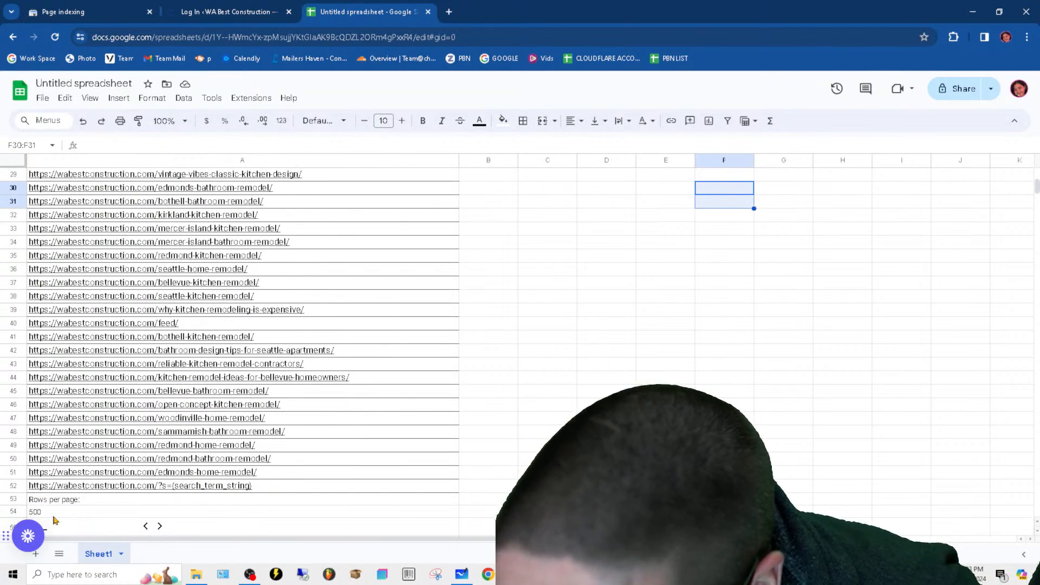
{"action": "scroll", "coordinate": [55, 518], "scroll_direction": "down", "scroll_amount": 2}
{"action": "left_click_drag", "start_coordinate": [13, 448], "coordinate": [12, 417]}
{"action": "right_click", "coordinate": [12, 418]}
{"action": "left_click", "coordinate": [81, 250]}
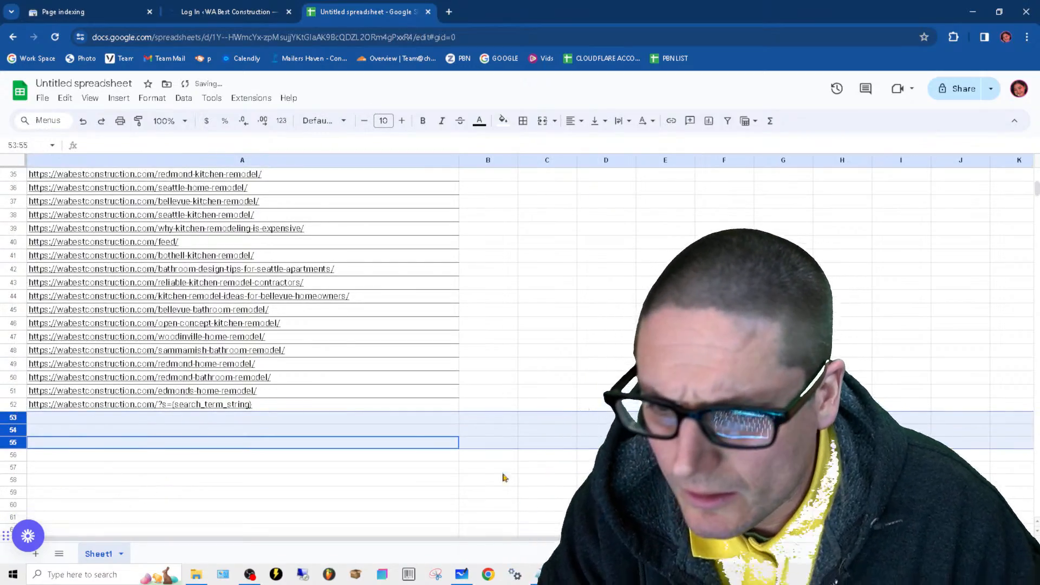
Step: Delete blank rows 15 and 16 between the two URL lists and check the end of the combined list
{"action": "scroll", "coordinate": [383, 469], "scroll_direction": "up", "scroll_amount": 11}
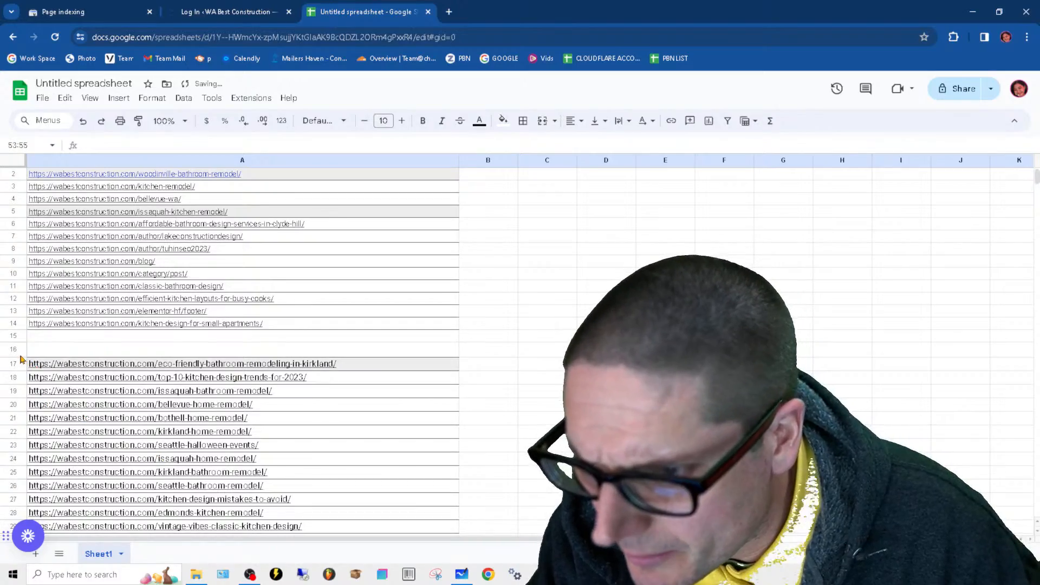
{"action": "left_click_drag", "start_coordinate": [13, 349], "coordinate": [13, 337]}
{"action": "right_click", "coordinate": [13, 337]}
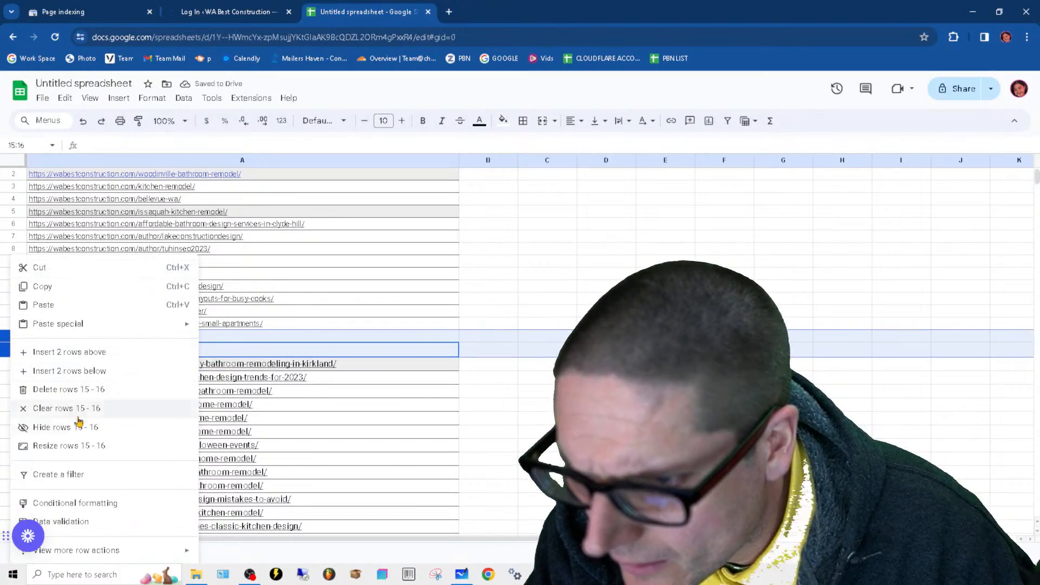
{"action": "left_click", "coordinate": [91, 390]}
{"action": "scroll", "coordinate": [353, 441], "scroll_direction": "down", "scroll_amount": 8}
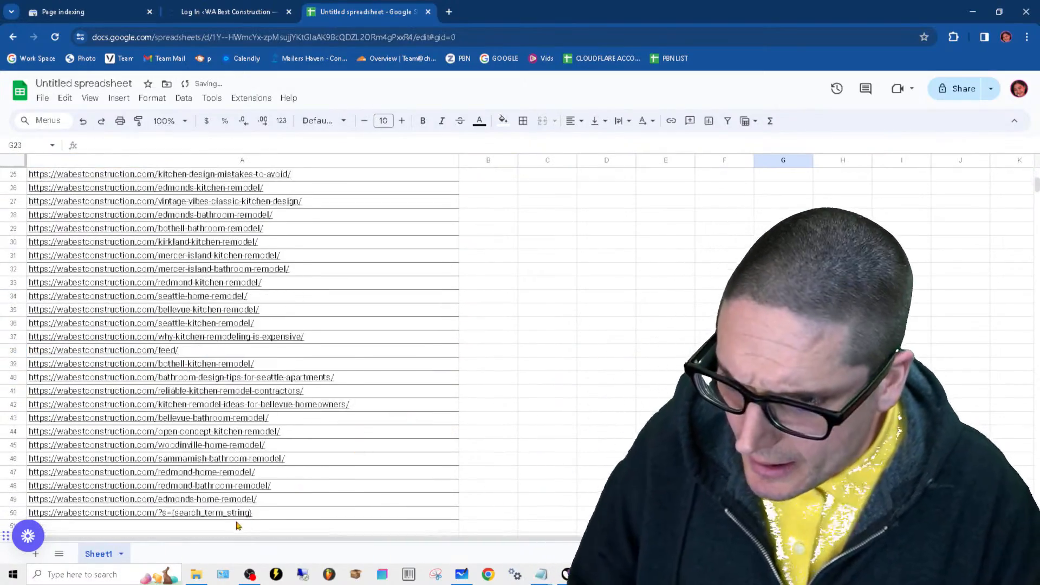
{"action": "scroll", "coordinate": [227, 488], "scroll_direction": "down", "scroll_amount": 4}
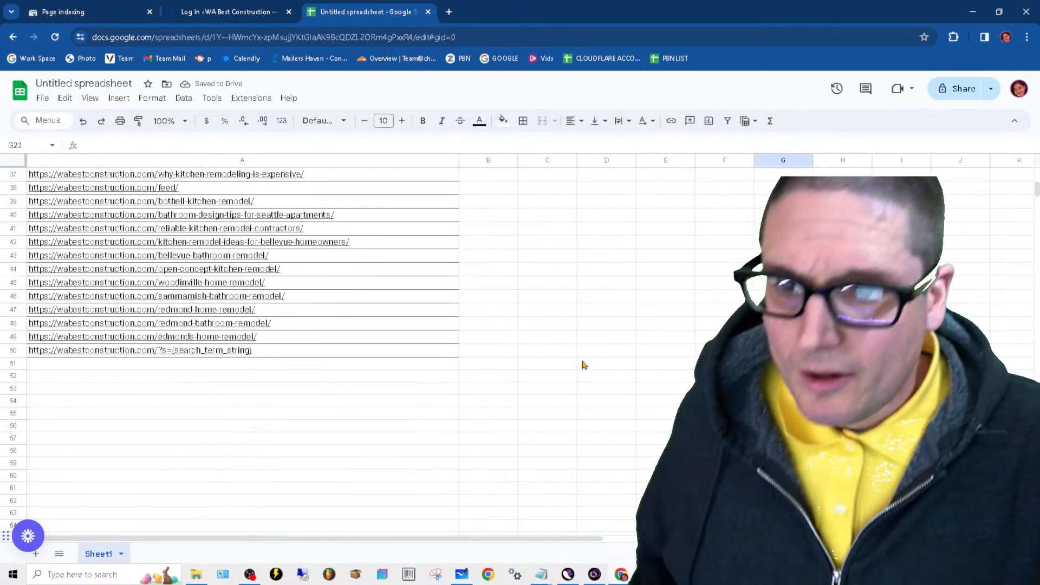
Step: Switch to Google Search Console and return to the page indexing overview to view the reasons pages aren't indexed
{"action": "left_click", "coordinate": [223, 11]}
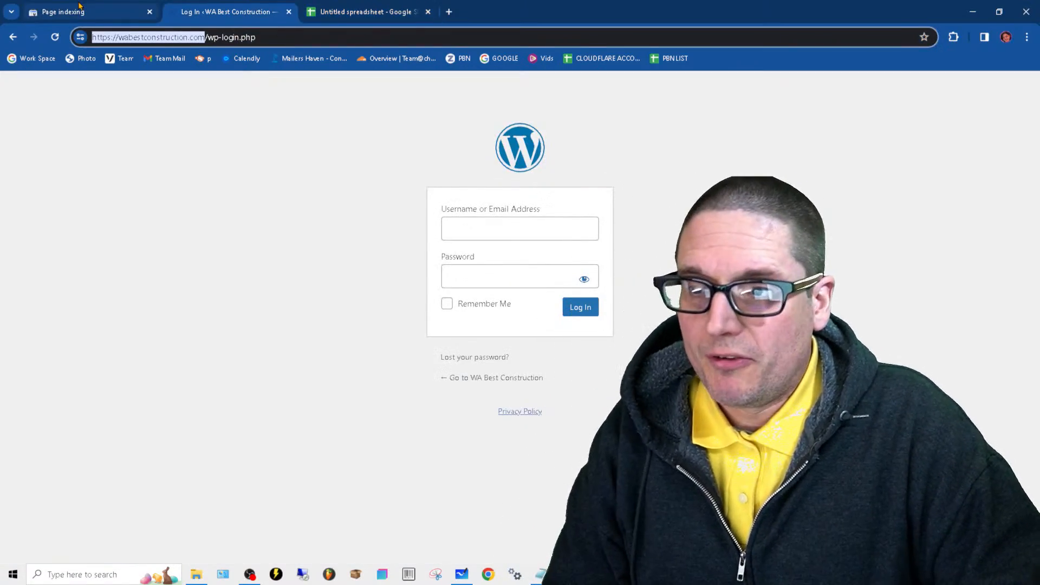
{"action": "left_click", "coordinate": [80, 6]}
{"action": "scroll", "coordinate": [585, 239], "scroll_direction": "up", "scroll_amount": 6}
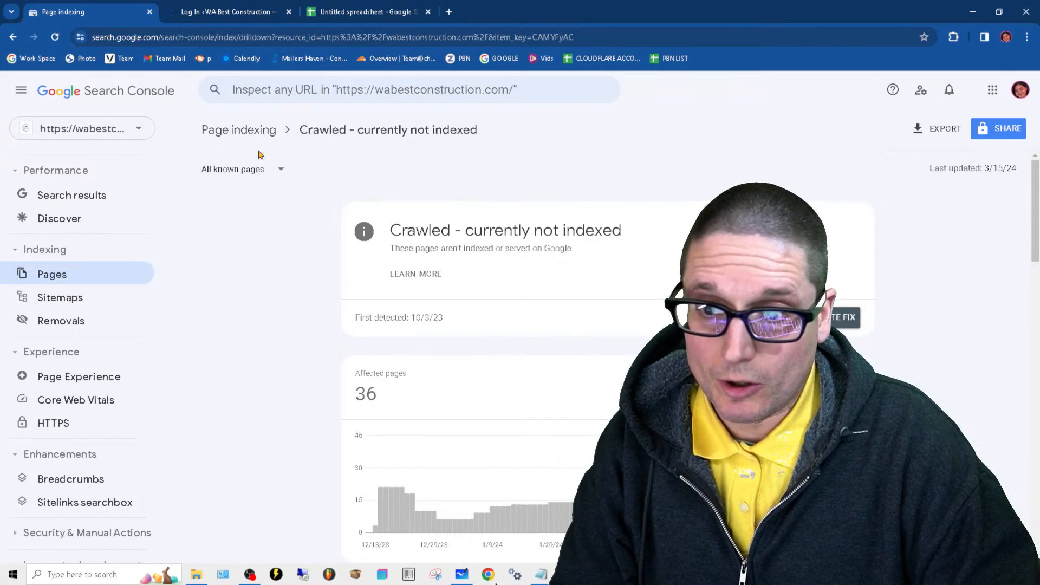
{"action": "left_click", "coordinate": [247, 130]}
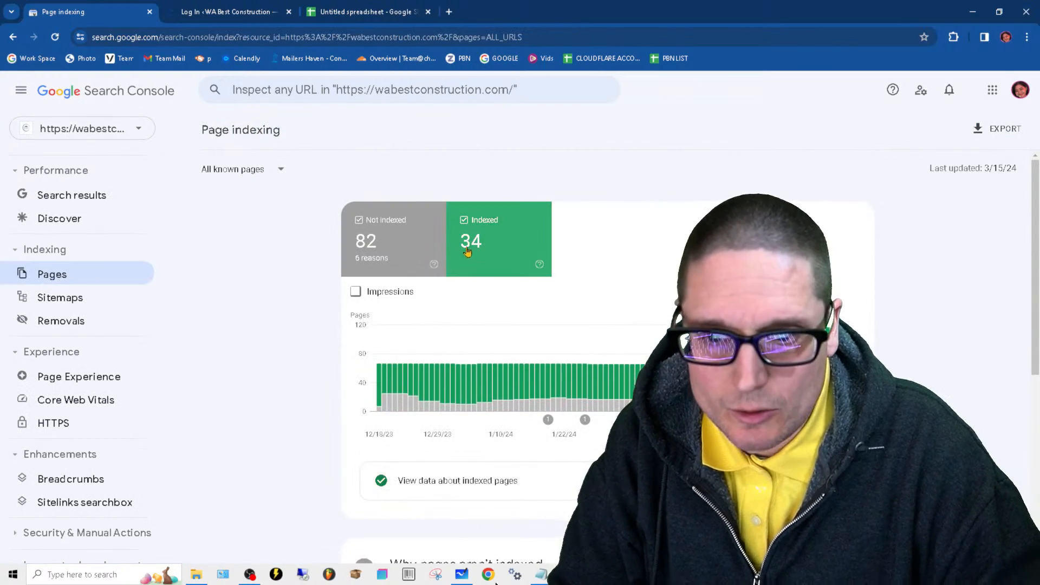
{"action": "scroll", "coordinate": [484, 547], "scroll_direction": "down", "scroll_amount": 6}
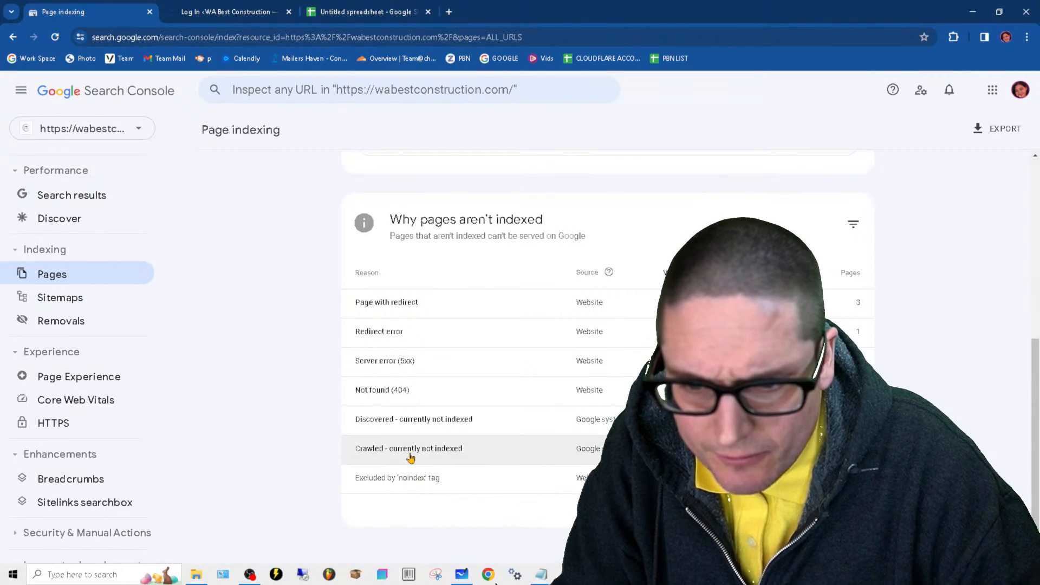
Step: Compare the collected URLs in Google Sheets with Search Console's non-indexing reasons, ending back in the spreadsheet
{"action": "left_click", "coordinate": [431, 7]}
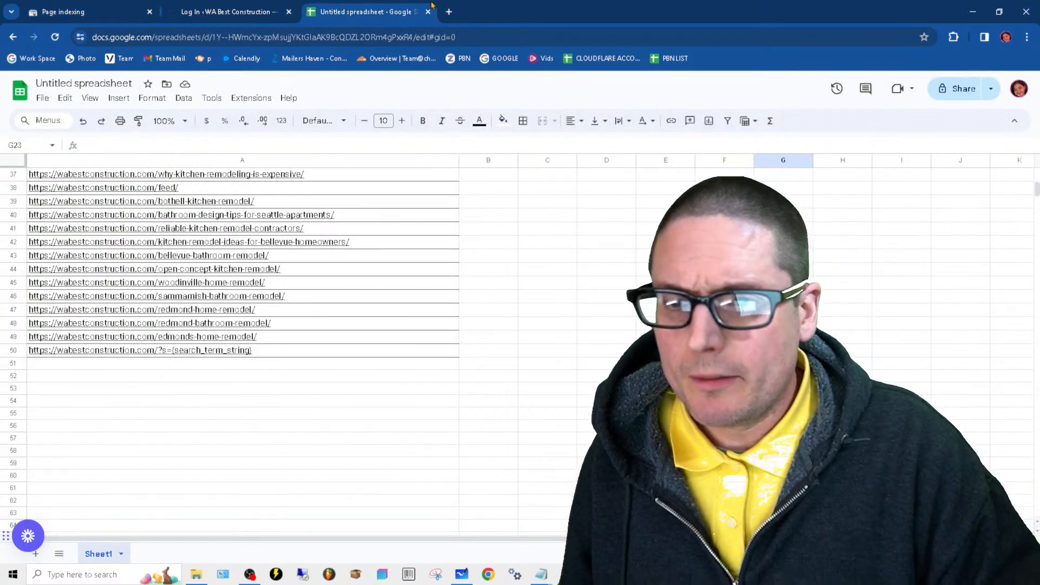
{"action": "left_click", "coordinate": [88, 9]}
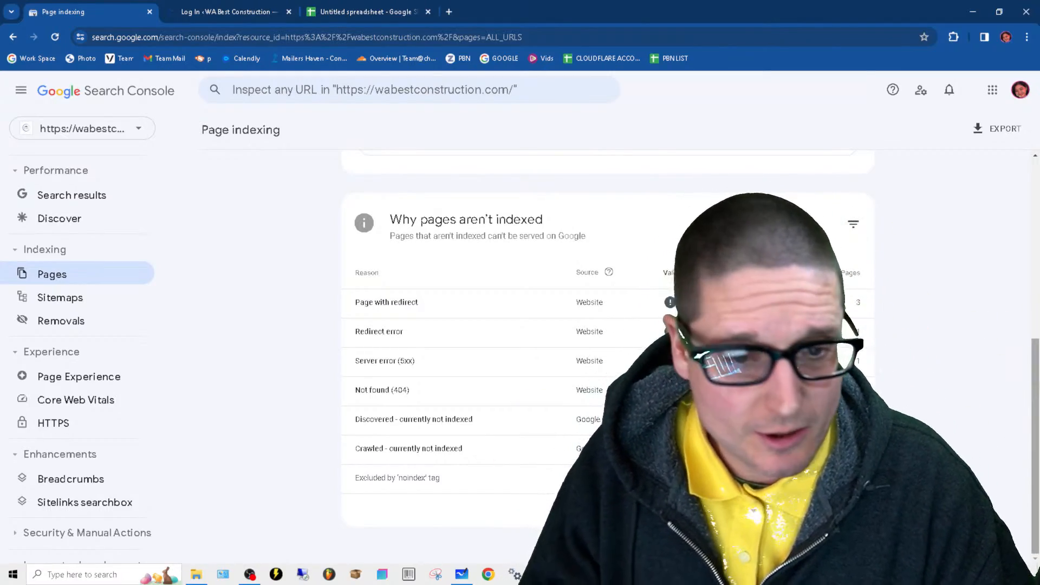
{"action": "scroll", "coordinate": [606, 336], "scroll_direction": "up", "scroll_amount": 1}
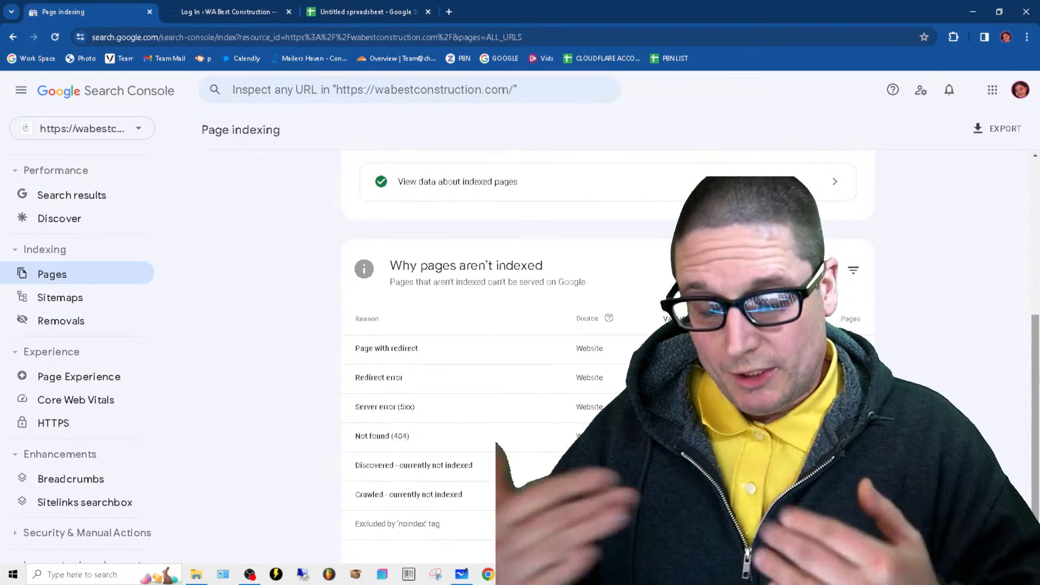
{"action": "left_click", "coordinate": [346, 11]}
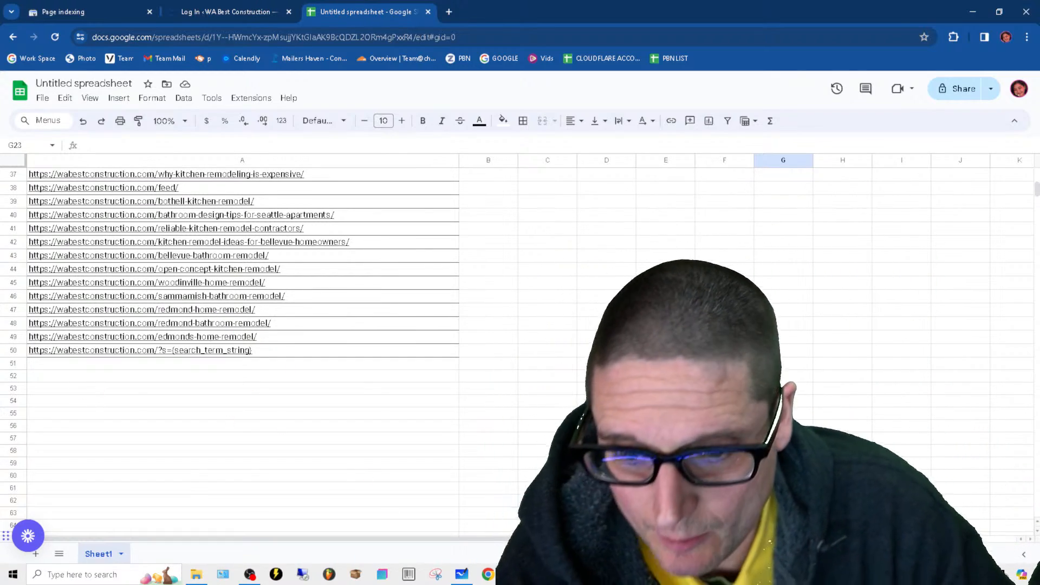
Step: Switch to the sample robots Notepad file and insert a block of blank lines between the Disallow rules and the numbered checklist
{"action": "left_click", "coordinate": [541, 574]}
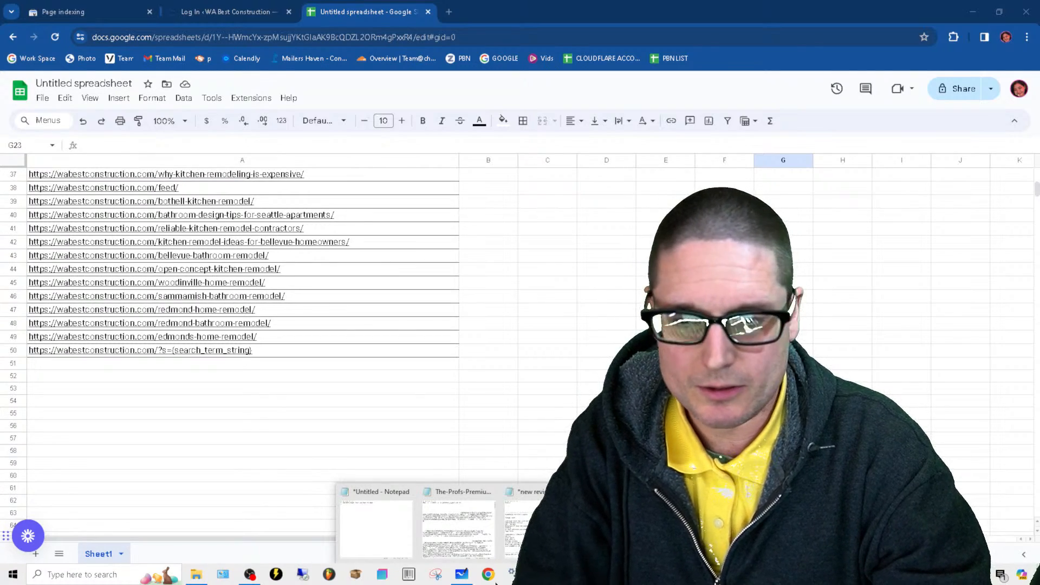
{"action": "left_click", "coordinate": [705, 528]}
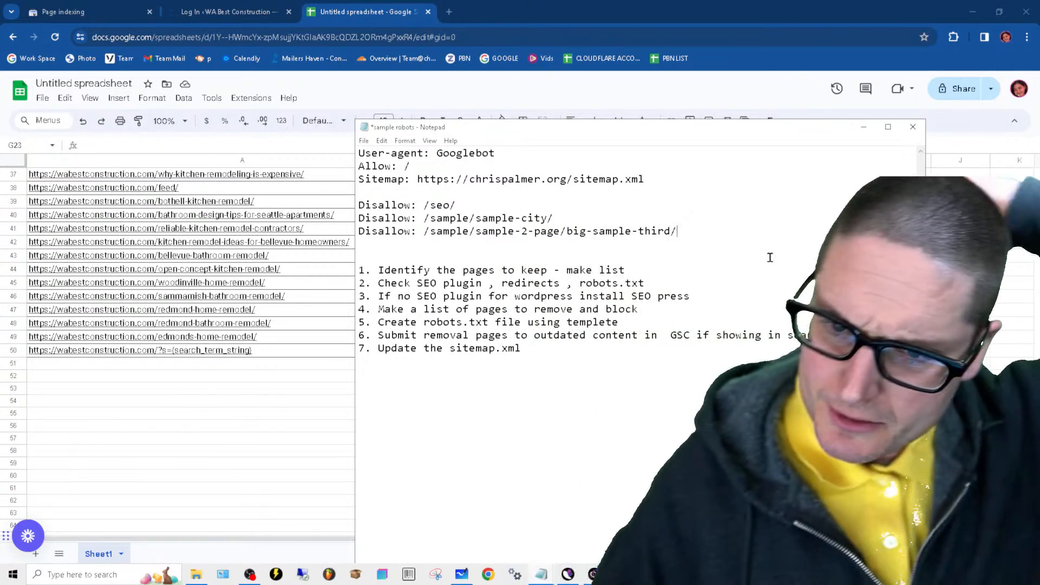
{"action": "key", "text": "Return"}
{"action": "key", "text": "Return"}
{"action": "key", "text": "Return"}
{"action": "key", "text": "Return"}
{"action": "key", "text": "Return"}
{"action": "key", "text": "Return"}
{"action": "key", "text": "Return"}
{"action": "key", "text": "Return"}
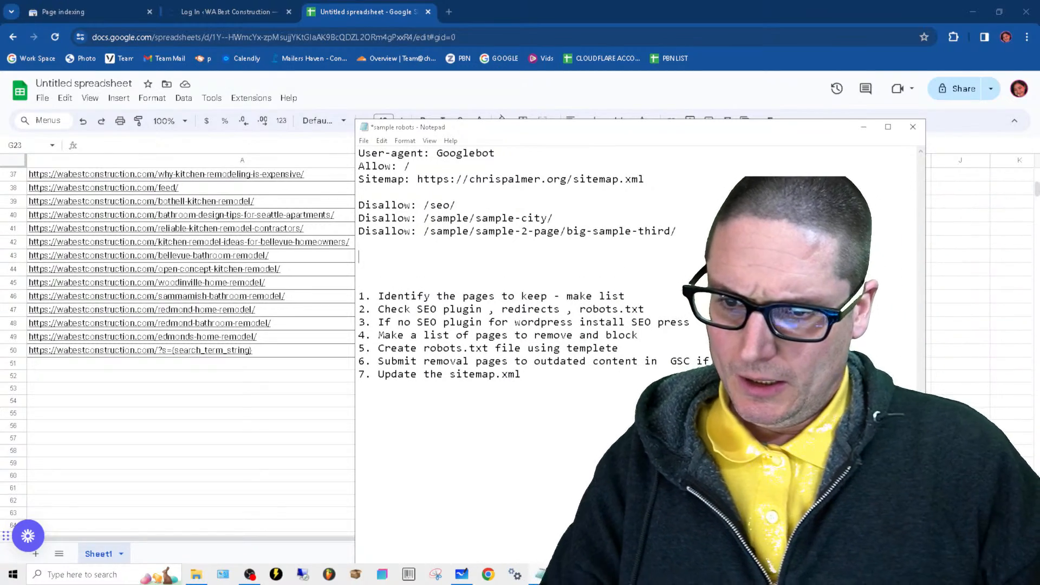
{"action": "key", "text": "Return"}
{"action": "key", "text": "Return"}
{"action": "key", "text": "Return"}
{"action": "key", "text": "Return"}
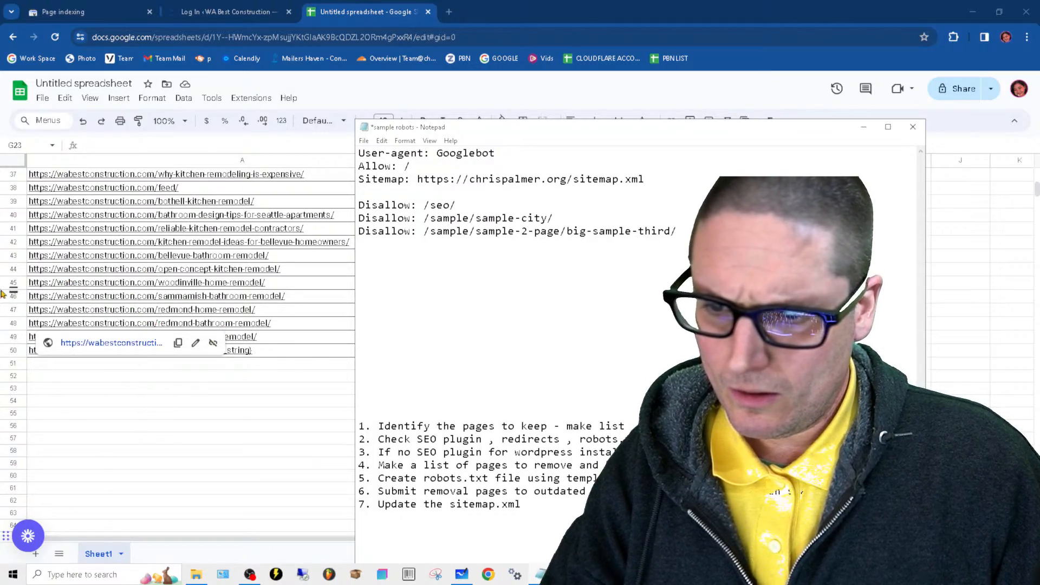
{"action": "left_click", "coordinate": [201, 296]}
{"action": "scroll", "coordinate": [303, 401], "scroll_direction": "up", "scroll_amount": 12}
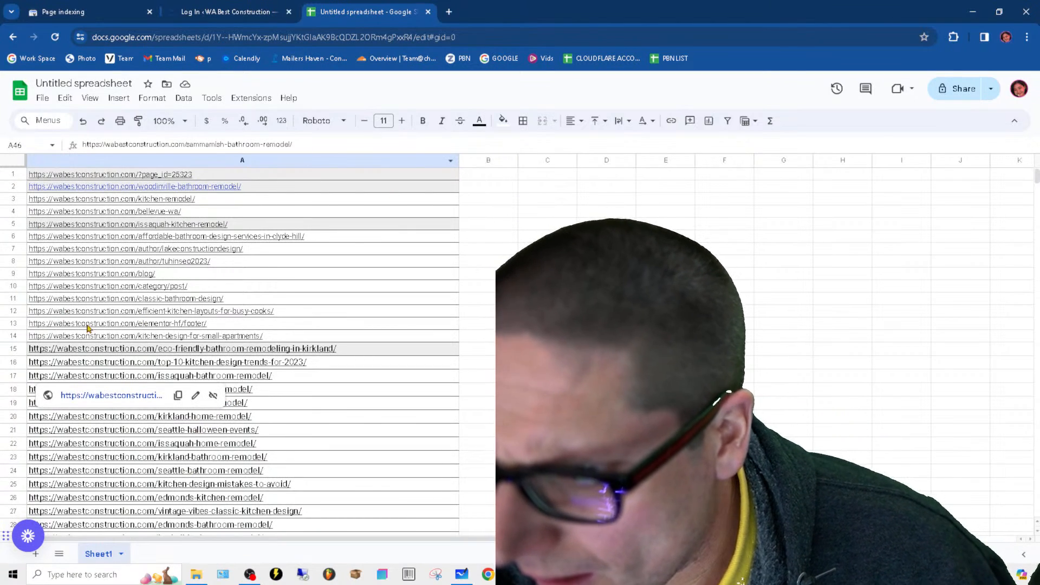
{"action": "left_click", "coordinate": [81, 236]}
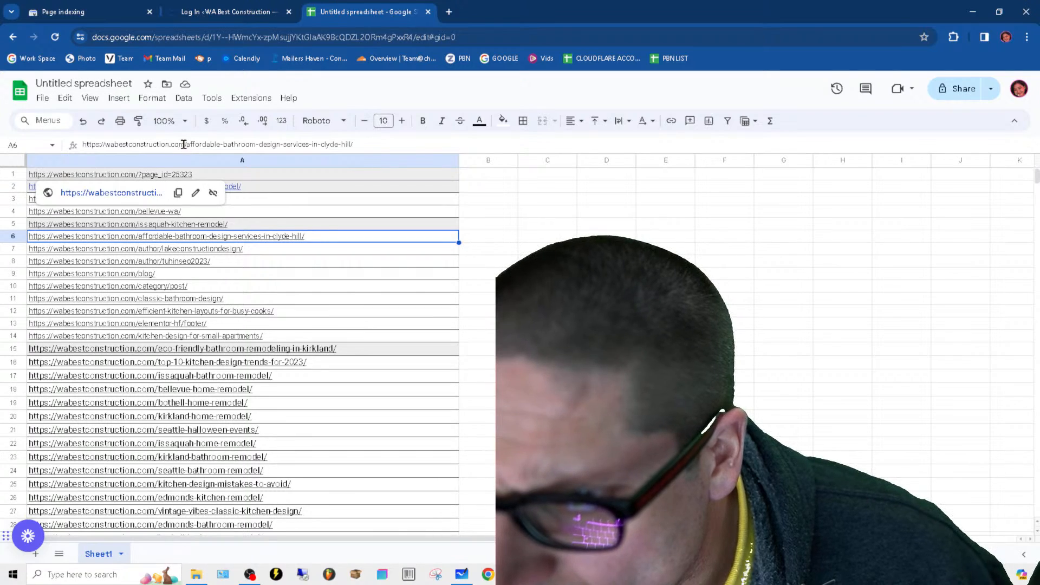
{"action": "left_click_drag", "start_coordinate": [185, 144], "coordinate": [81, 145]}
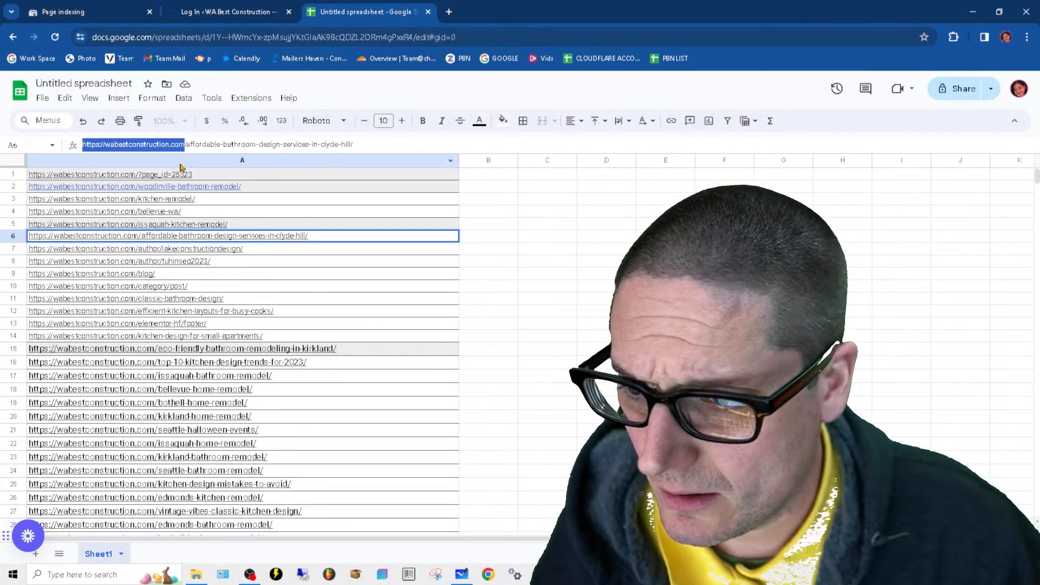
{"action": "left_click", "coordinate": [68, 161]}
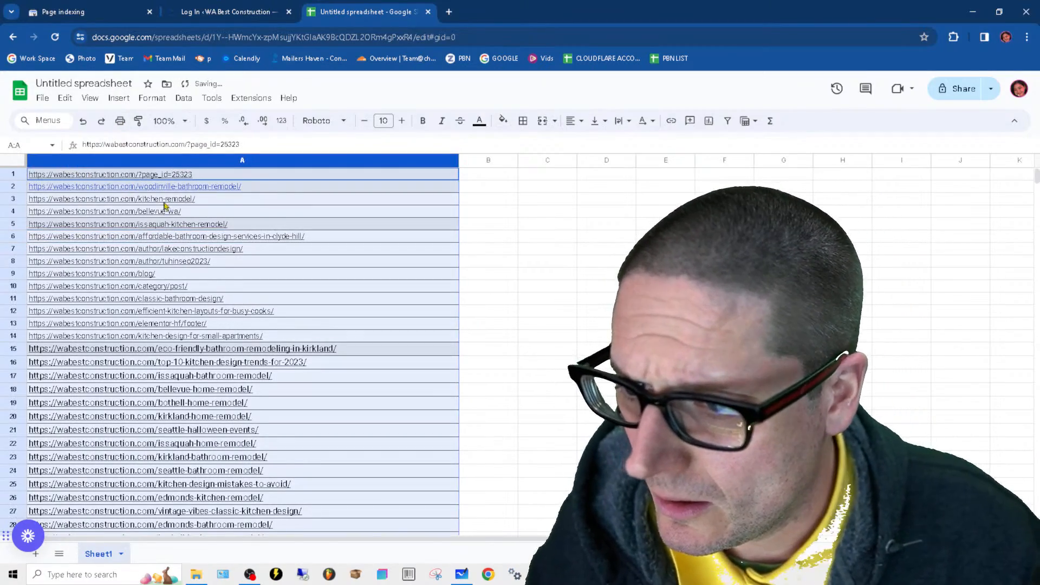
{"action": "left_click", "coordinate": [66, 99]}
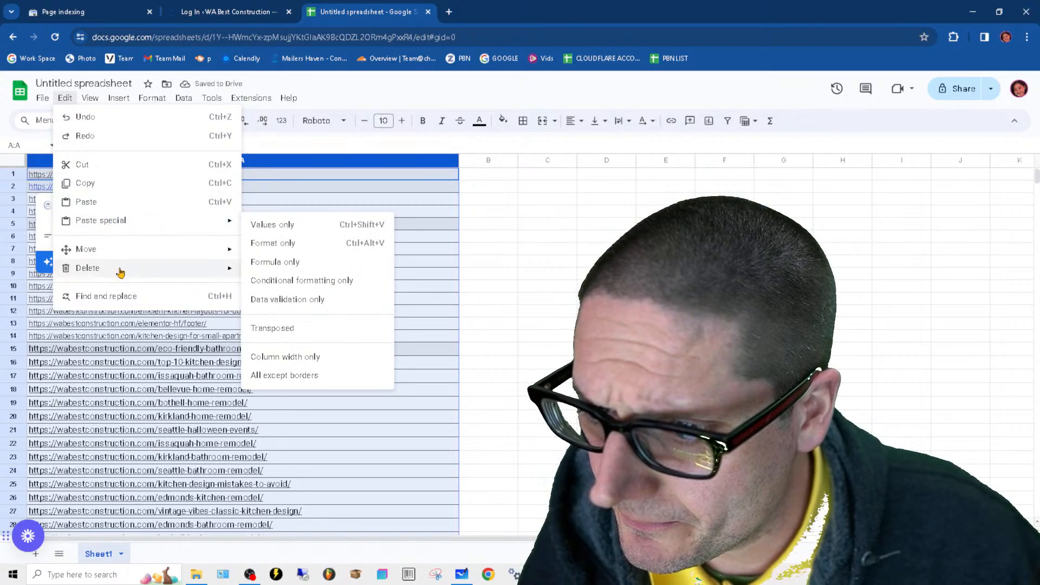
{"action": "mouse_move", "coordinate": [70, 102]}
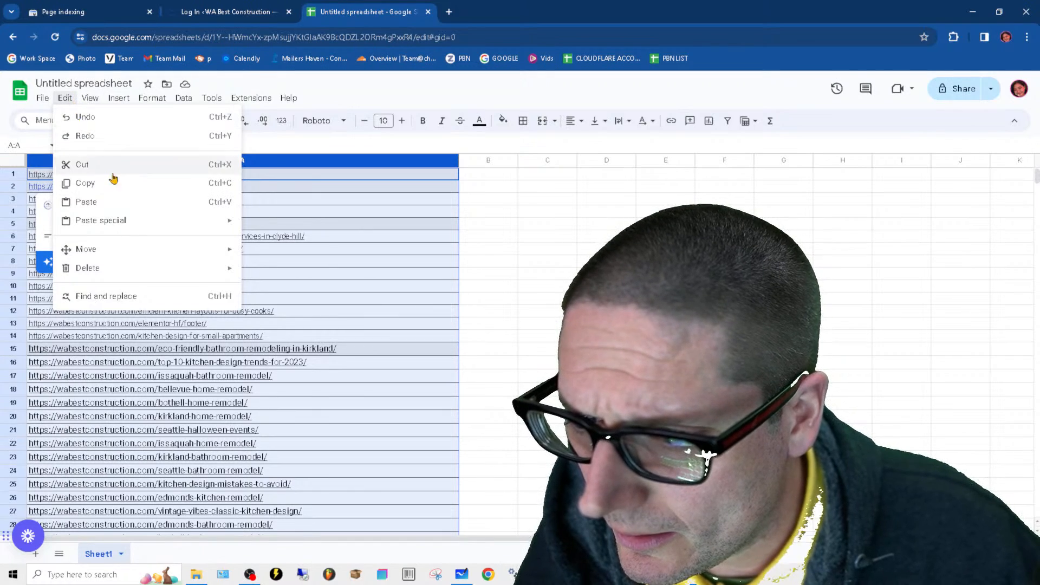
{"action": "mouse_move", "coordinate": [176, 229]}
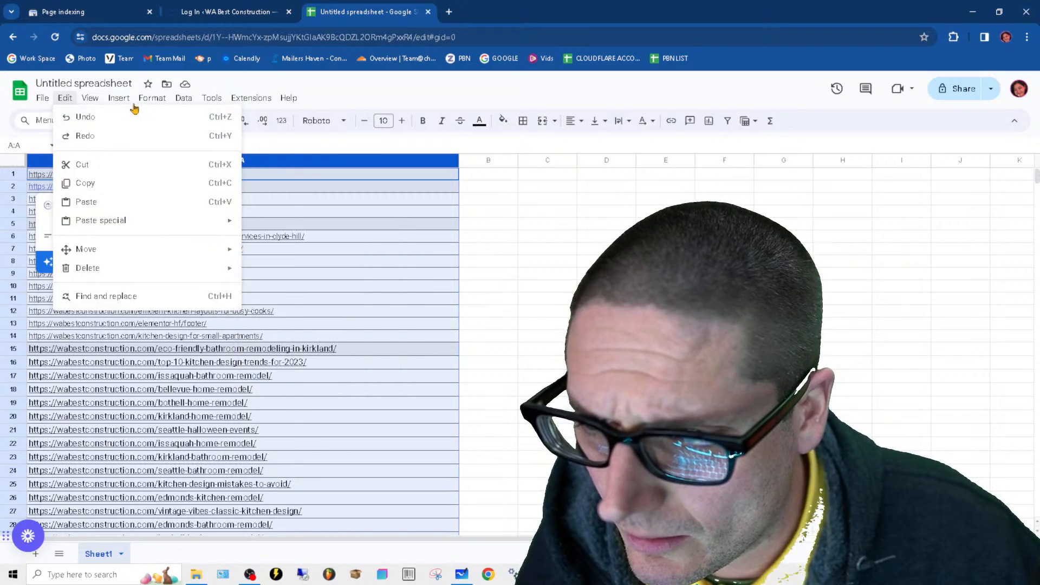
{"action": "left_click", "coordinate": [517, 244]}
Step: Try deleting the values in column A of the spreadsheet, and undo the deletion
{"action": "left_click", "coordinate": [174, 161]}
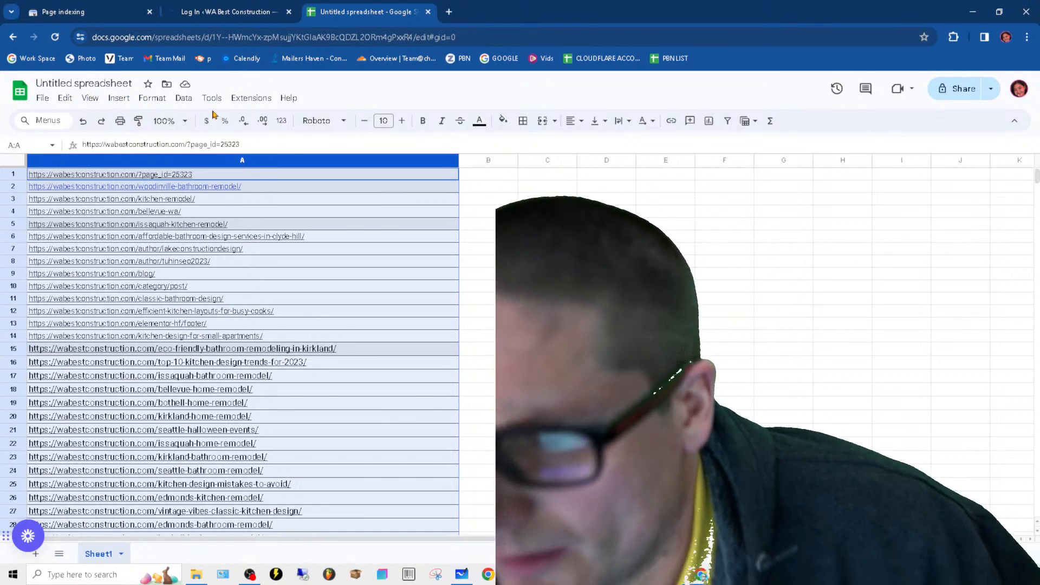
{"action": "left_click", "coordinate": [42, 98]}
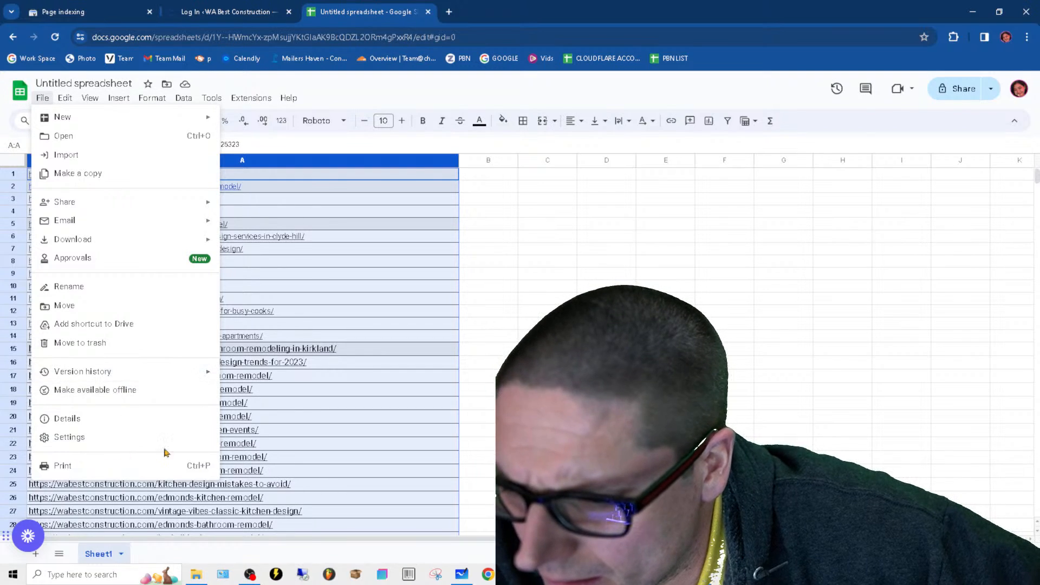
{"action": "mouse_move", "coordinate": [65, 98]}
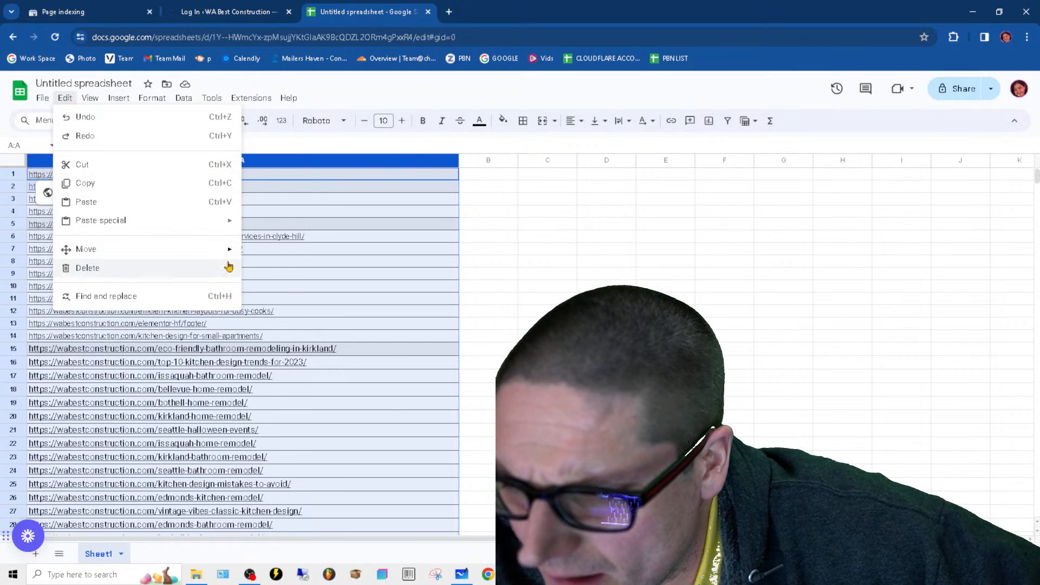
{"action": "mouse_move", "coordinate": [173, 269]}
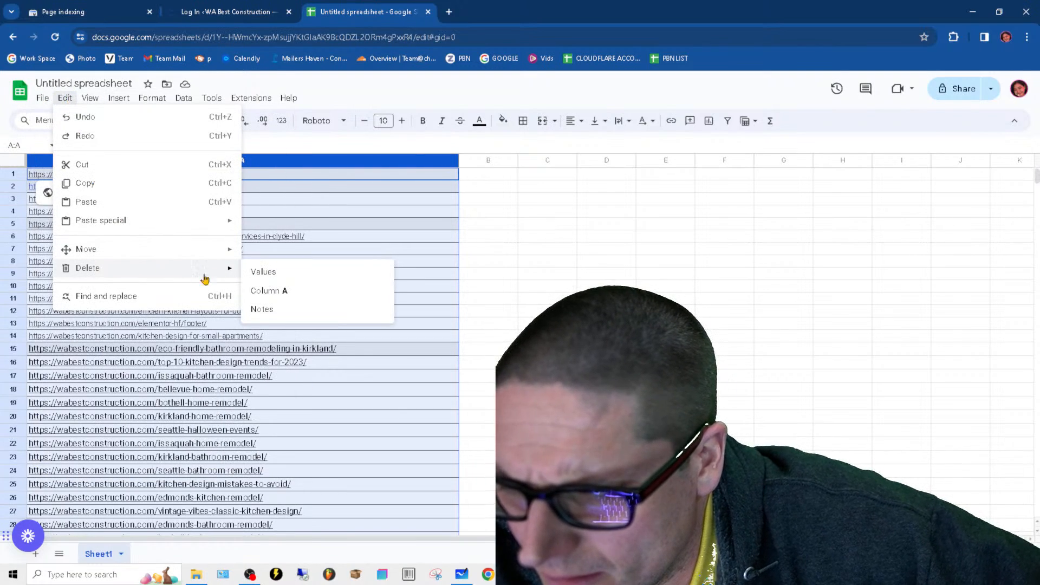
{"action": "left_click", "coordinate": [331, 280]}
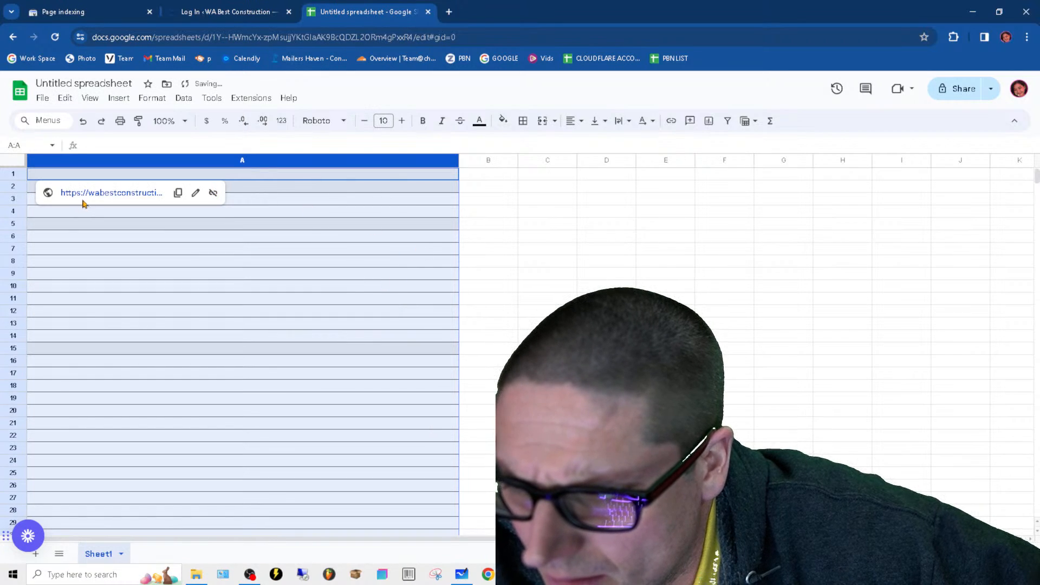
{"action": "left_click", "coordinate": [84, 124]}
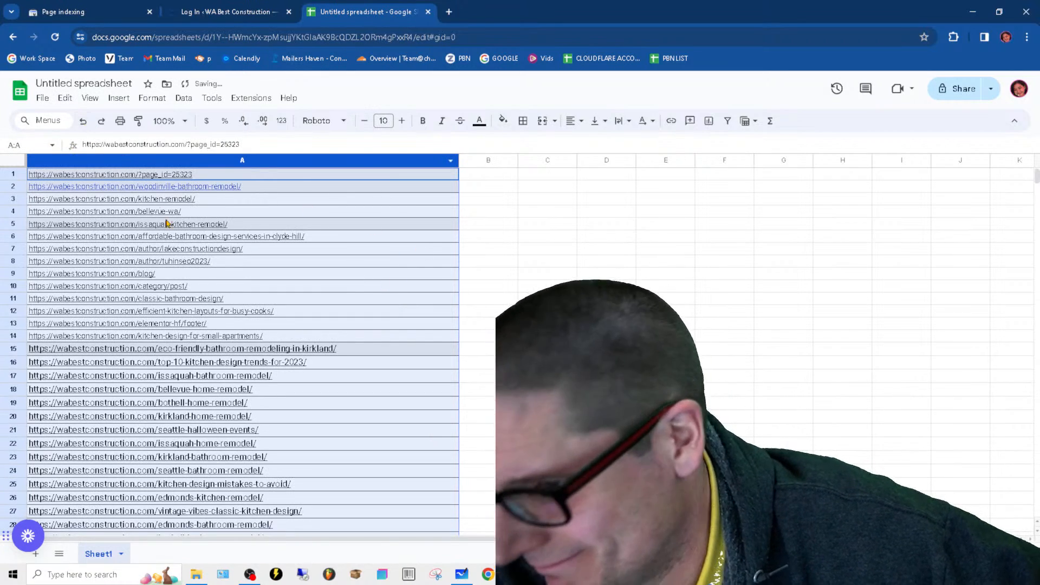
Step: Copy all URLs in column A and paste them into the untitled Notepad file, returning to the start of the list
{"action": "left_click_drag", "start_coordinate": [166, 216], "coordinate": [106, 148]}
{"action": "left_click", "coordinate": [113, 160]}
{"action": "right_click", "coordinate": [141, 211]}
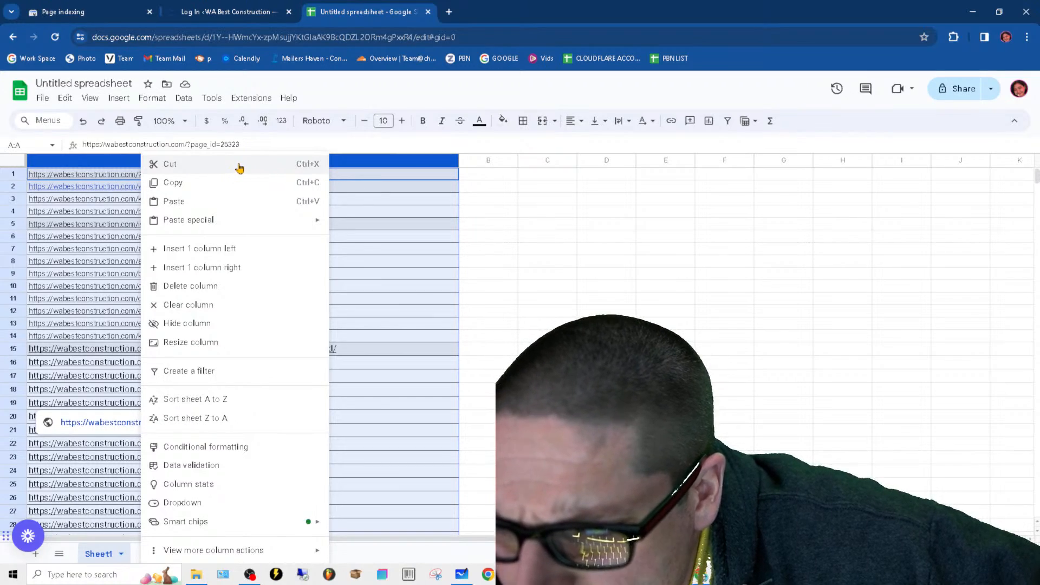
{"action": "key", "text": "Escape"}
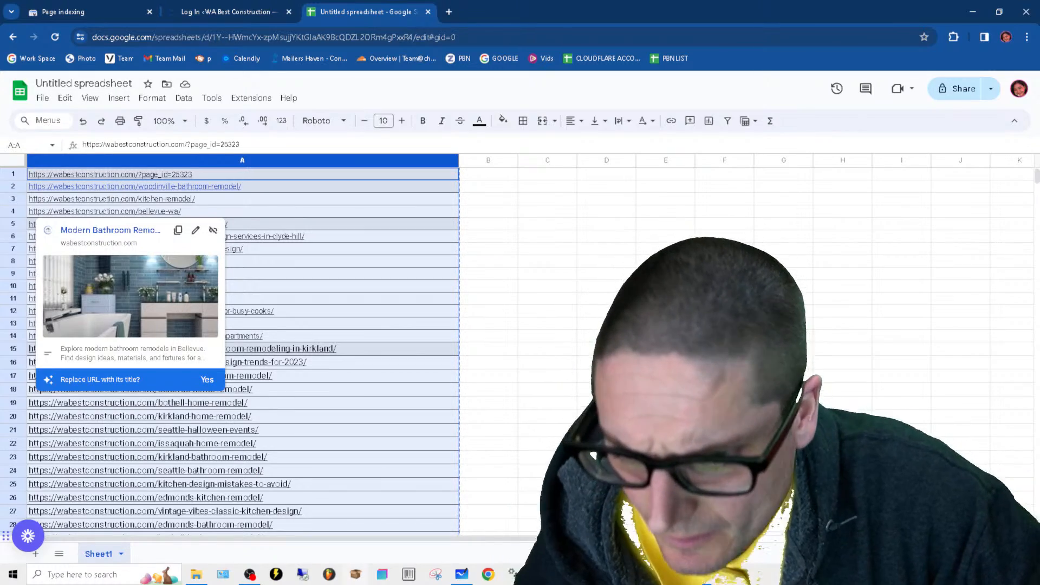
{"action": "left_click", "coordinate": [504, 515]}
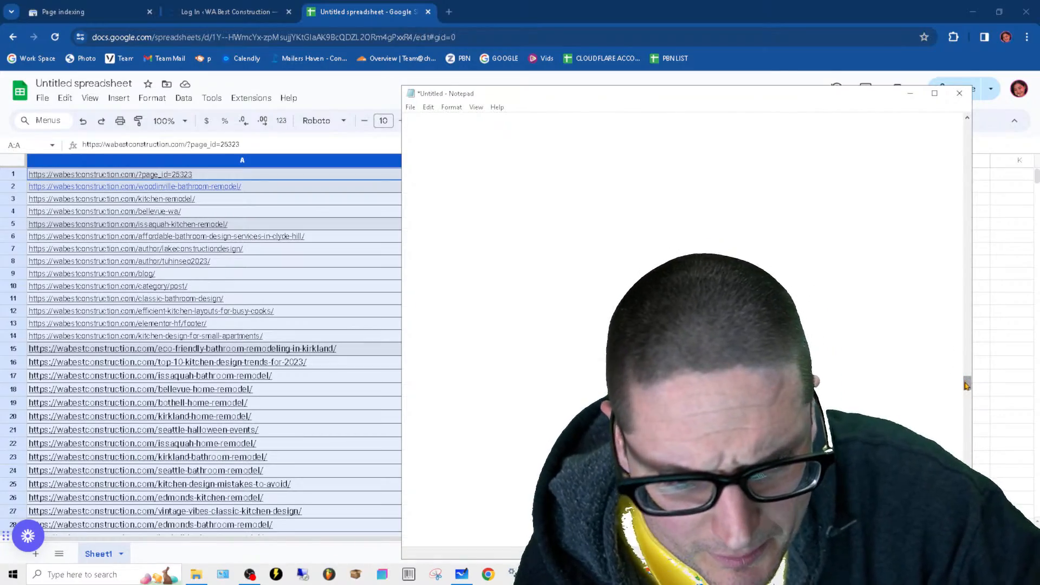
{"action": "scroll", "coordinate": [945, 152], "scroll_direction": "up", "scroll_amount": 10}
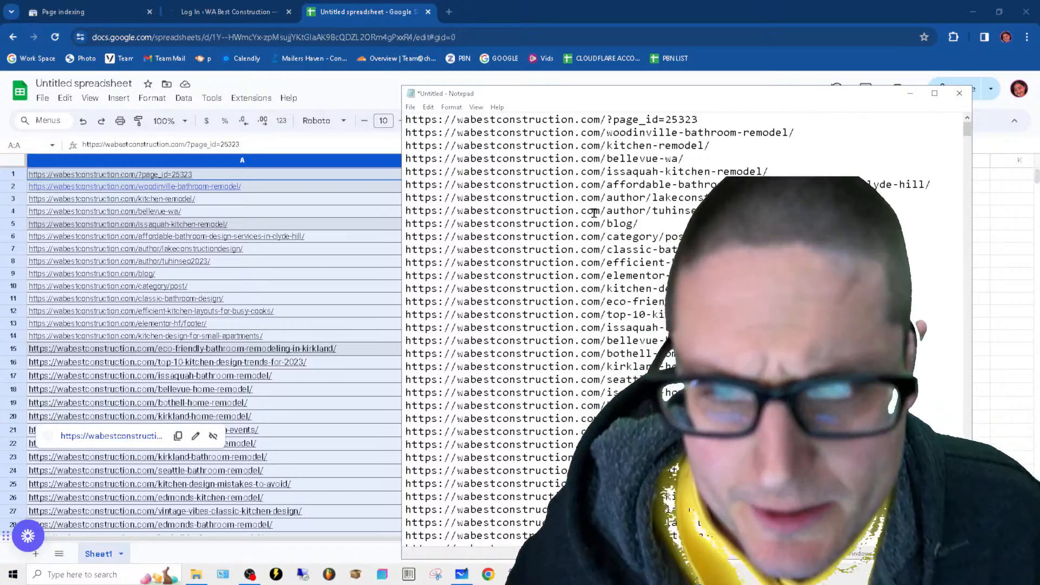
{"action": "left_click_drag", "start_coordinate": [579, 119], "coordinate": [403, 120]}
{"action": "right_click", "coordinate": [422, 122]}
{"action": "left_click", "coordinate": [448, 156]}
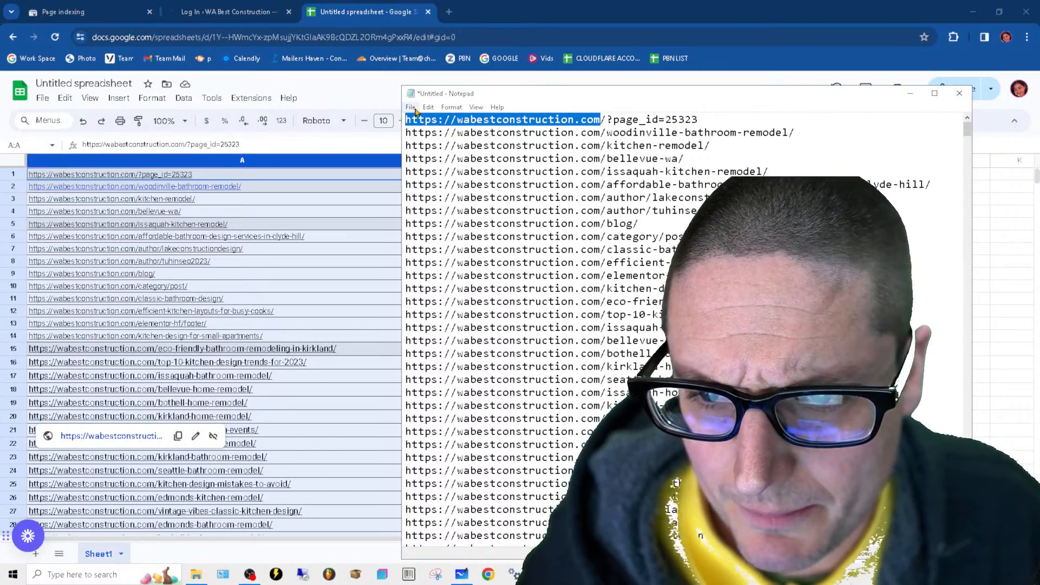
{"action": "left_click", "coordinate": [410, 107]}
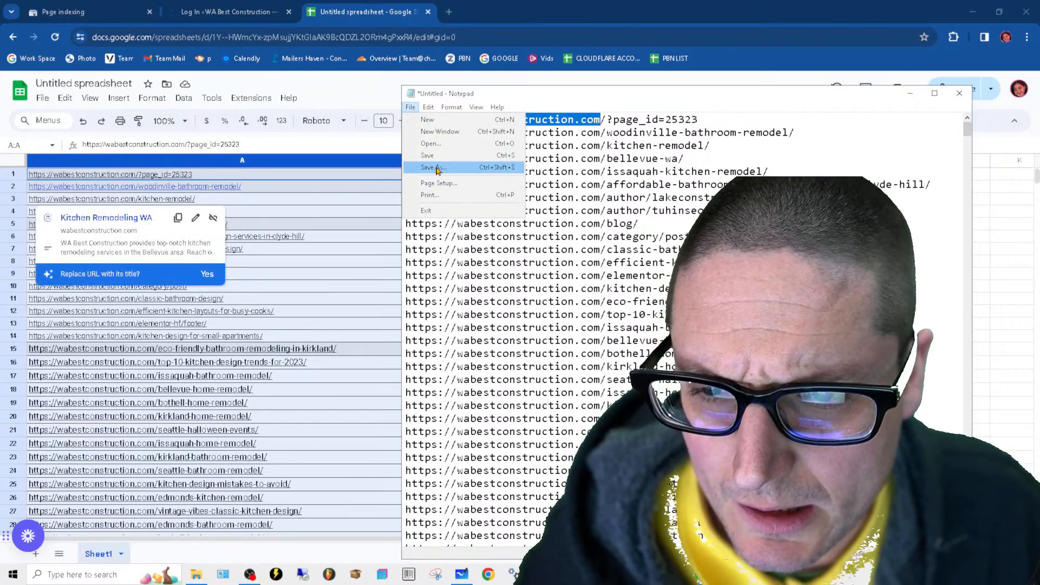
{"action": "mouse_move", "coordinate": [428, 107]}
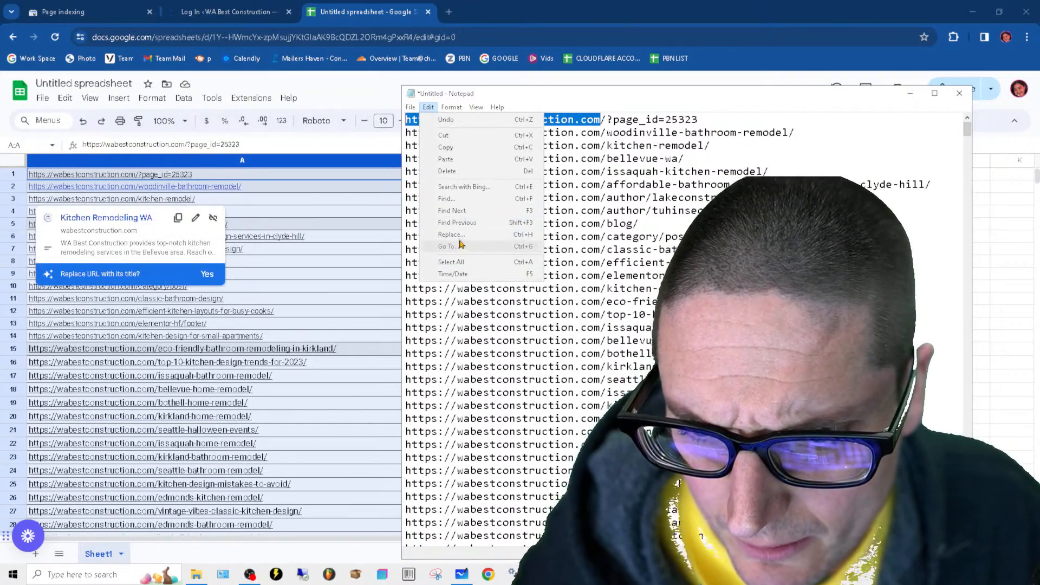
{"action": "left_click", "coordinate": [471, 237]}
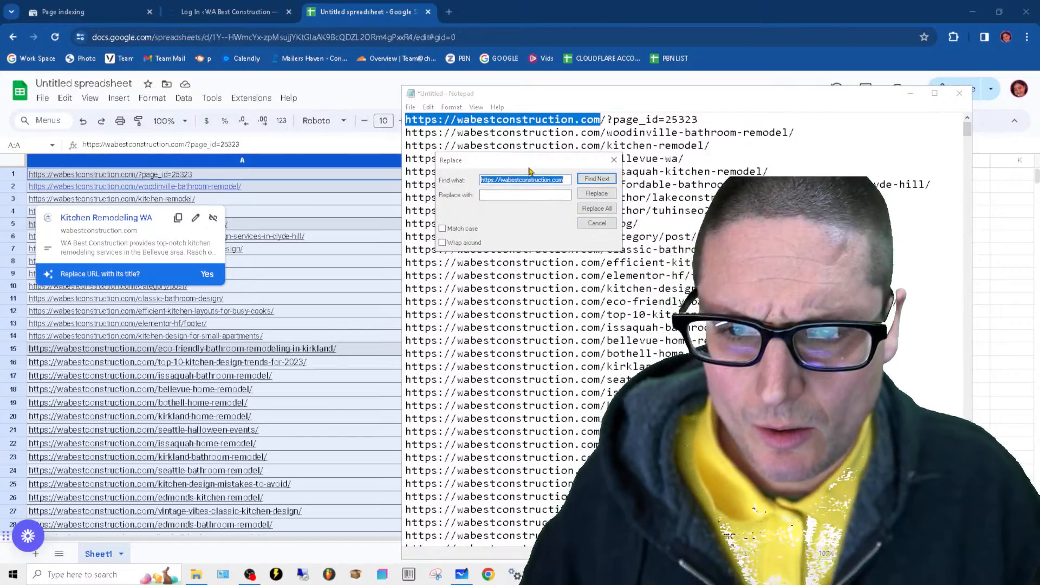
{"action": "left_click", "coordinate": [539, 197]}
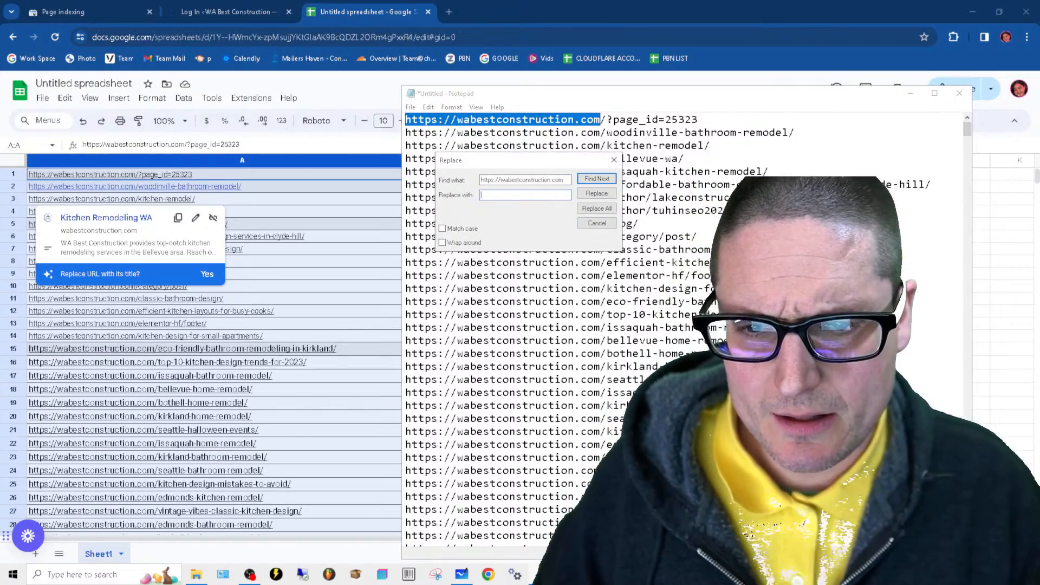
{"action": "left_click", "coordinate": [596, 210]}
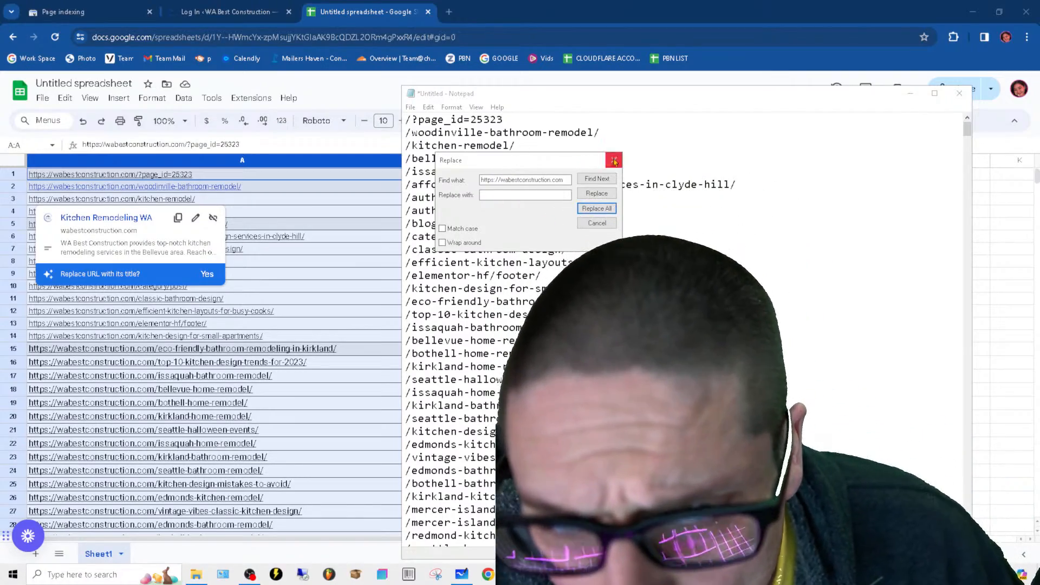
{"action": "left_click", "coordinate": [615, 161]}
{"action": "left_click_drag", "start_coordinate": [780, 393], "coordinate": [774, 380]}
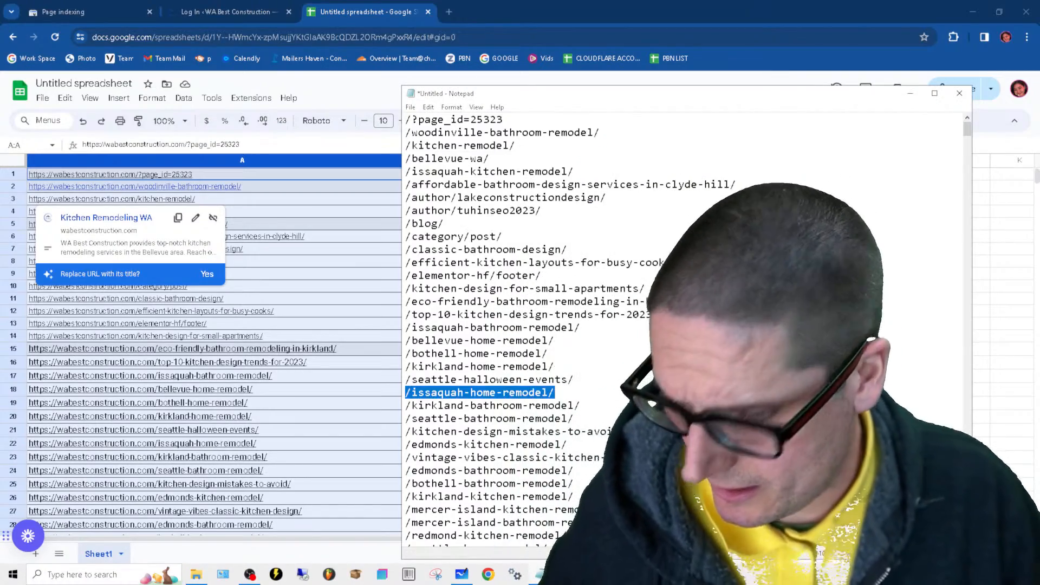
{"action": "left_click", "coordinate": [774, 381]}
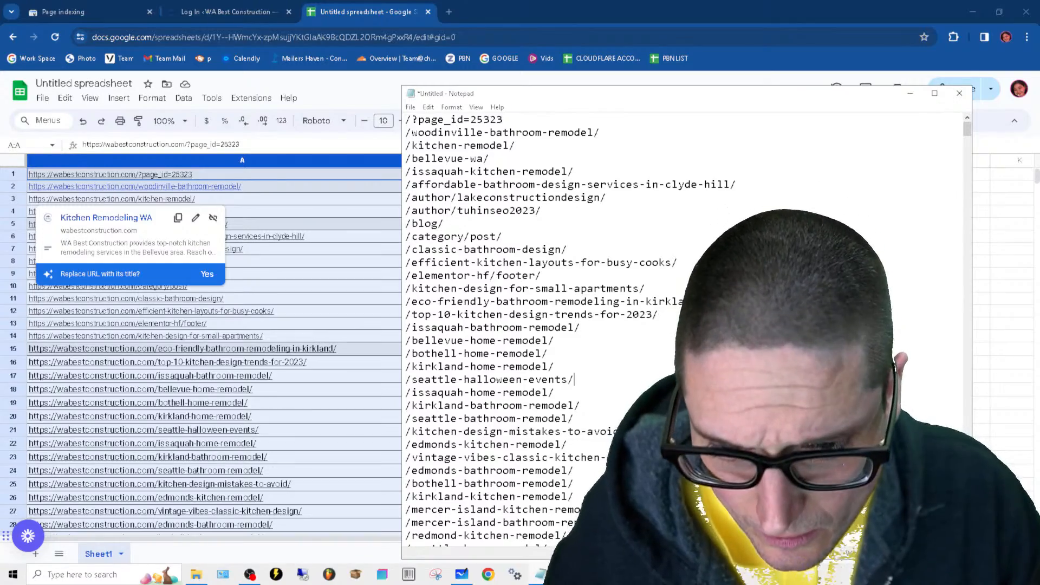
Step: Copy the User-agent, Allow, Sitemap and Disallow lines from the sample robots file and paste them above the URL paths in the untitled Notepad file
{"action": "left_click", "coordinate": [540, 574]}
{"action": "left_click", "coordinate": [663, 528]}
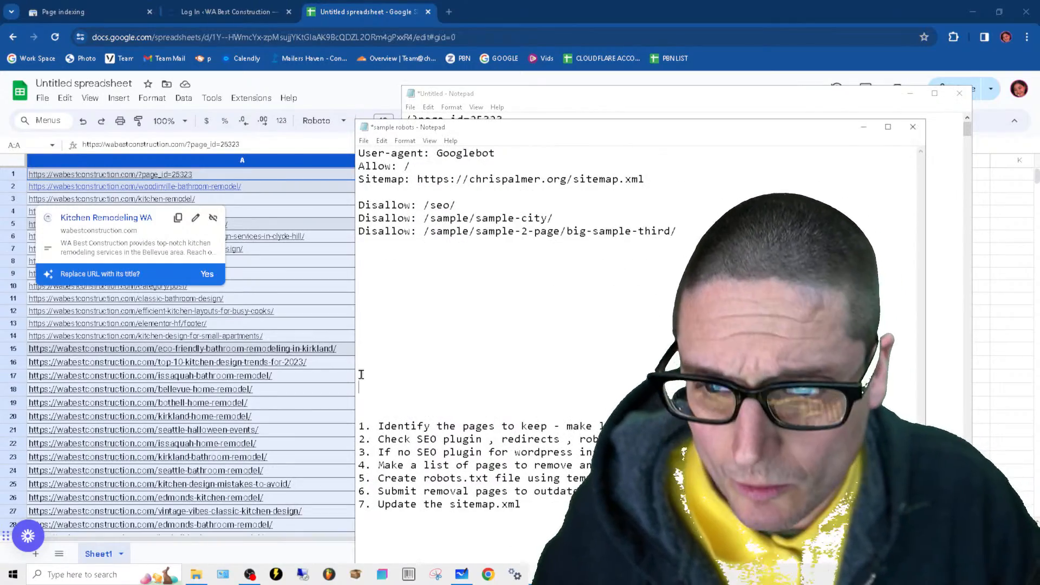
{"action": "left_click_drag", "start_coordinate": [677, 230], "coordinate": [359, 153]}
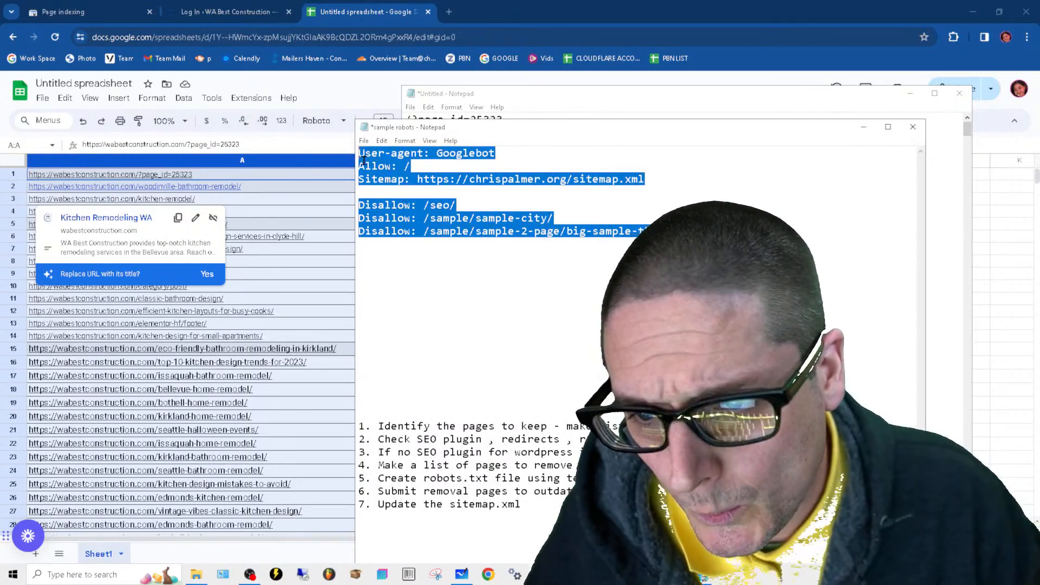
{"action": "right_click", "coordinate": [366, 160]}
{"action": "left_click", "coordinate": [391, 195]}
{"action": "left_click", "coordinate": [413, 117]}
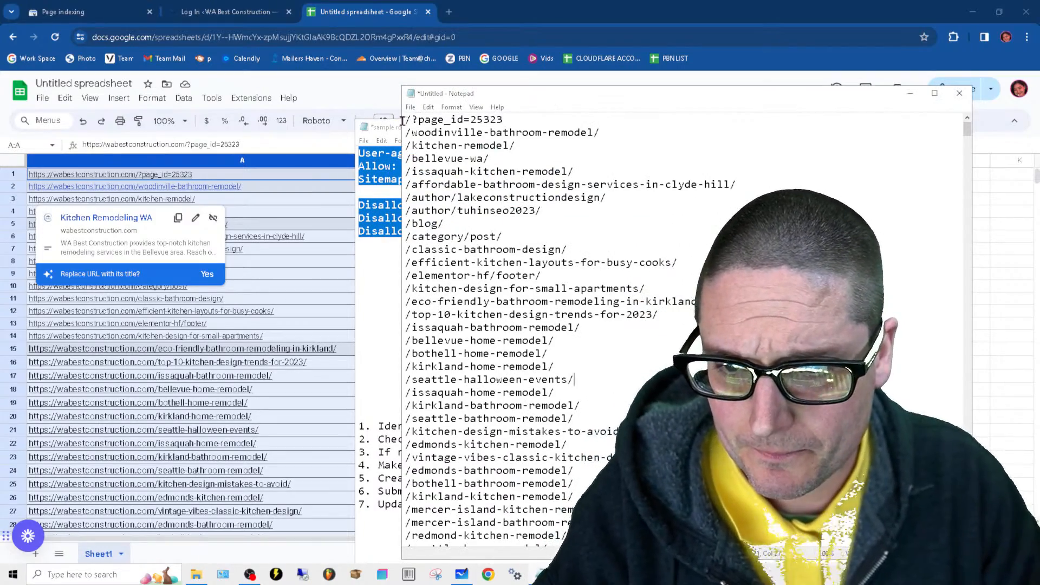
{"action": "key", "text": "Return"}
{"action": "key", "text": "Return"}
{"action": "key", "text": "Return"}
{"action": "key", "text": "Return"}
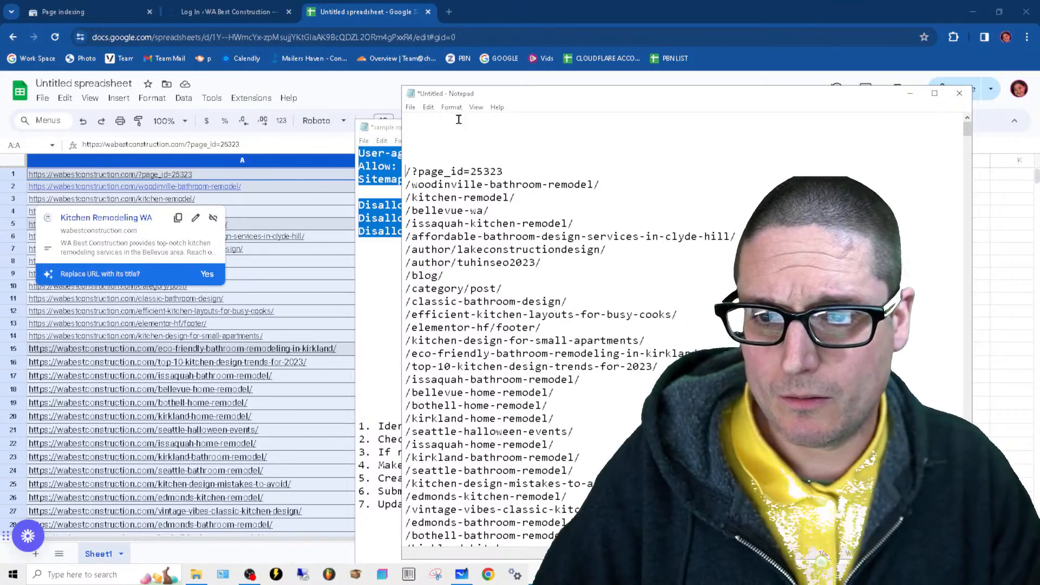
{"action": "key", "text": "ctrl+v"}
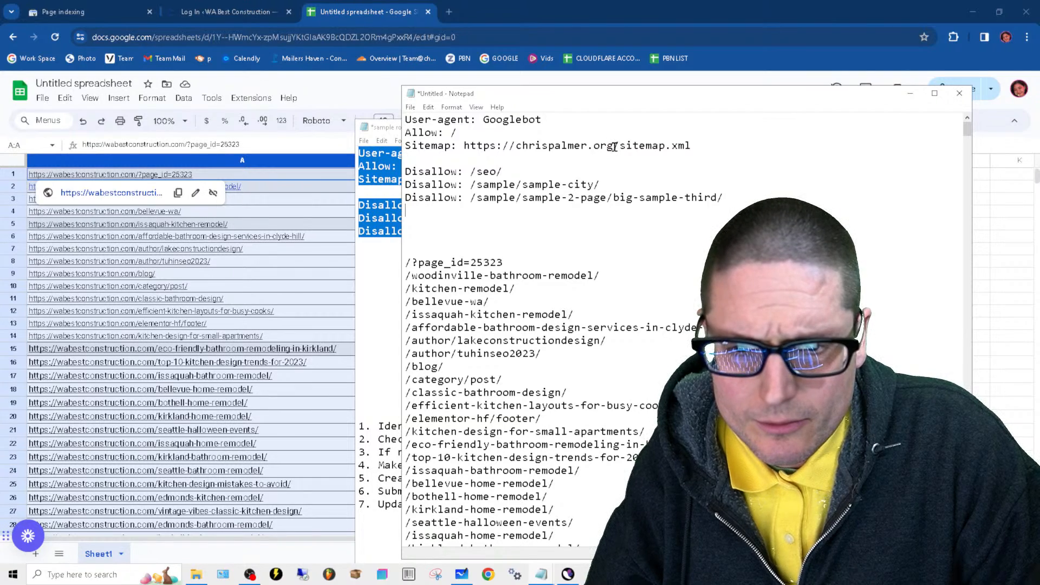
{"action": "left_click_drag", "start_coordinate": [557, 145], "coordinate": [515, 145]}
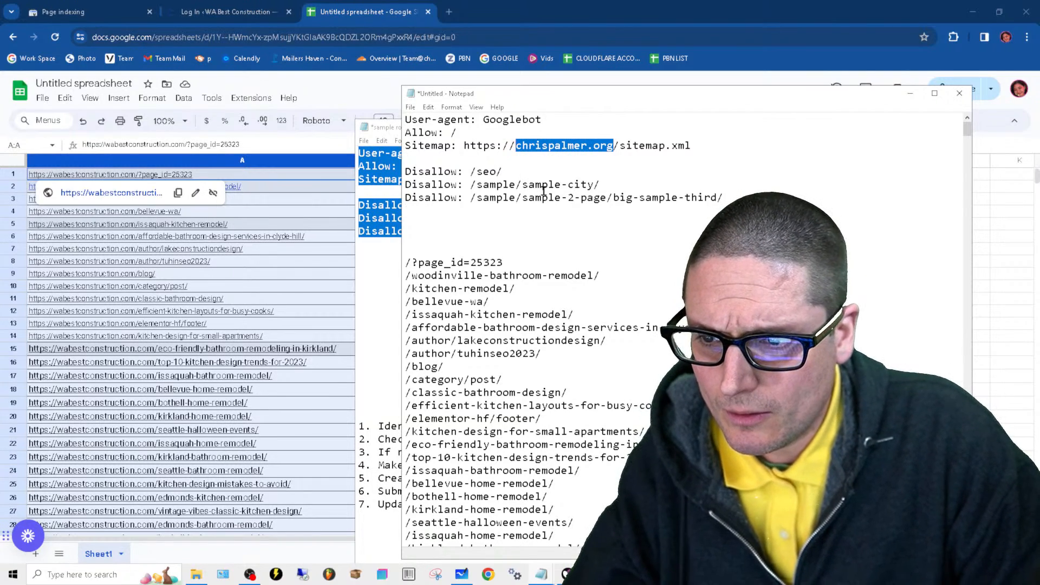
{"action": "key", "text": "ctrl+v"}
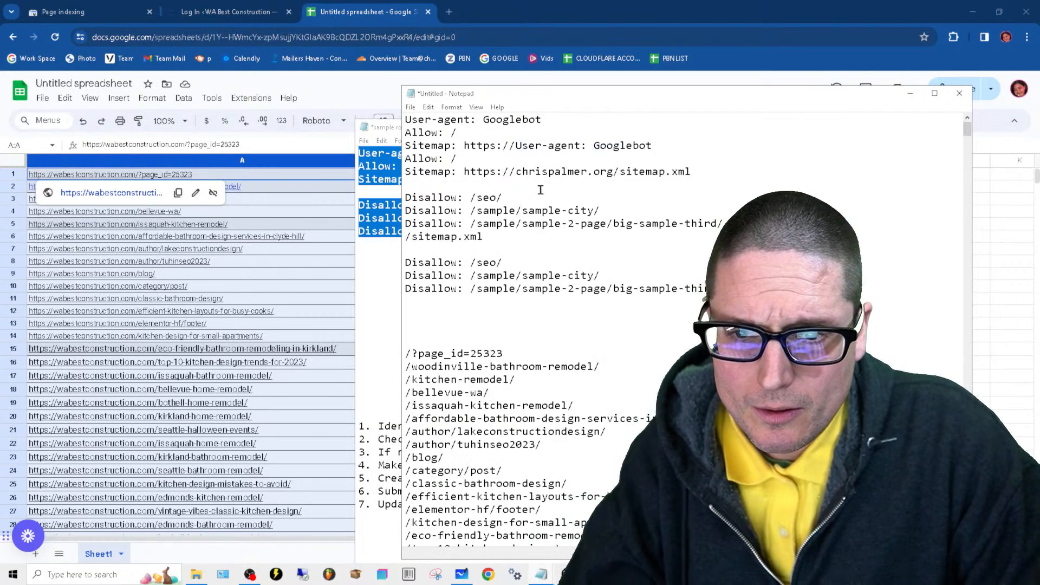
{"action": "left_click", "coordinate": [430, 108]}
{"action": "left_click", "coordinate": [434, 123]}
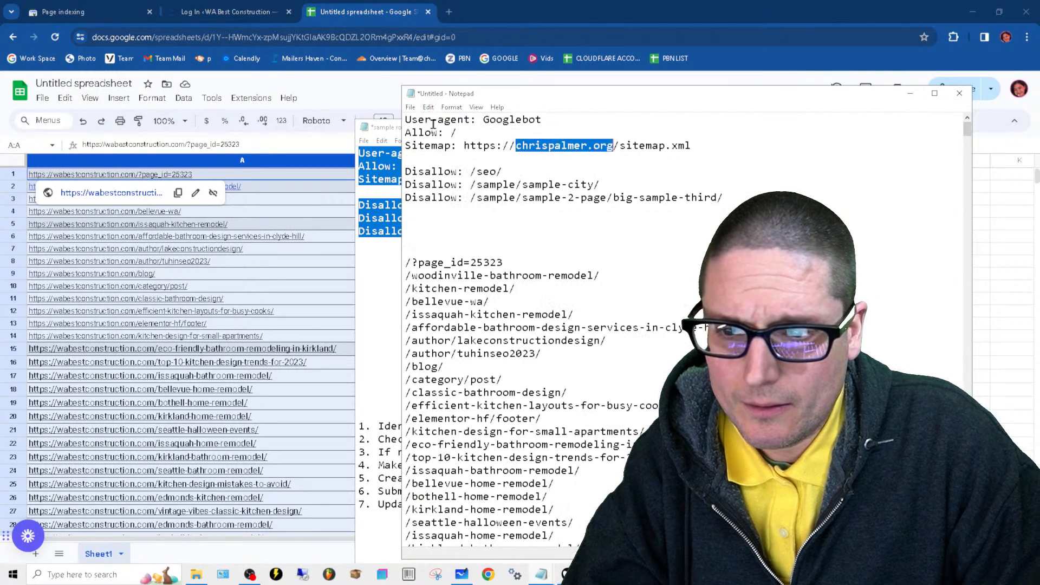
Step: Copy "wabestconstruction.com" from the first spreadsheet URL and paste it over "chrispalmer.org" in the Notepad file's Sitemap line
{"action": "left_click", "coordinate": [143, 147]}
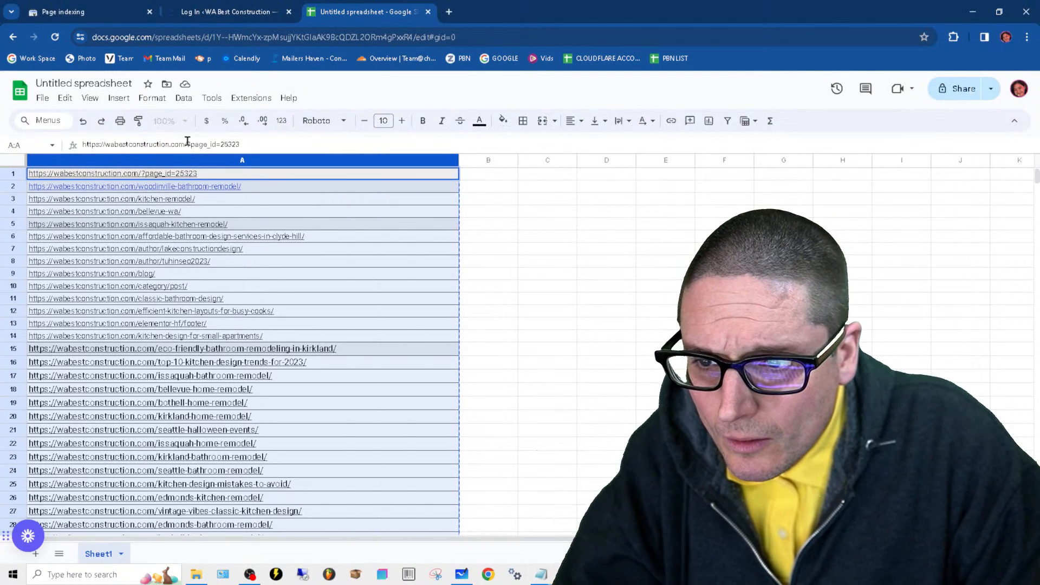
{"action": "left_click_drag", "start_coordinate": [161, 145], "coordinate": [103, 147]}
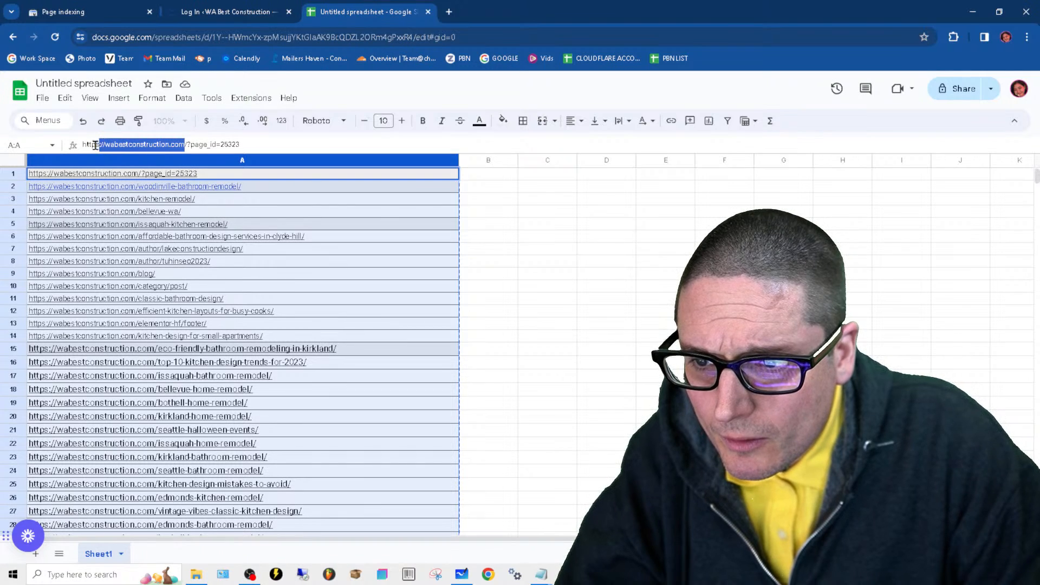
{"action": "right_click", "coordinate": [117, 148]}
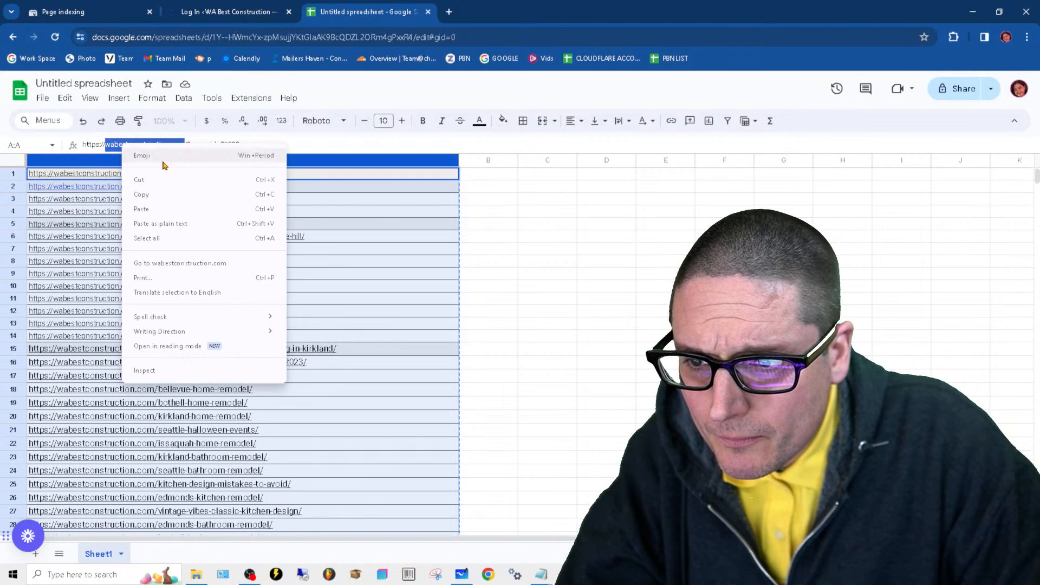
{"action": "left_click", "coordinate": [162, 199]}
{"action": "left_click", "coordinate": [541, 574]}
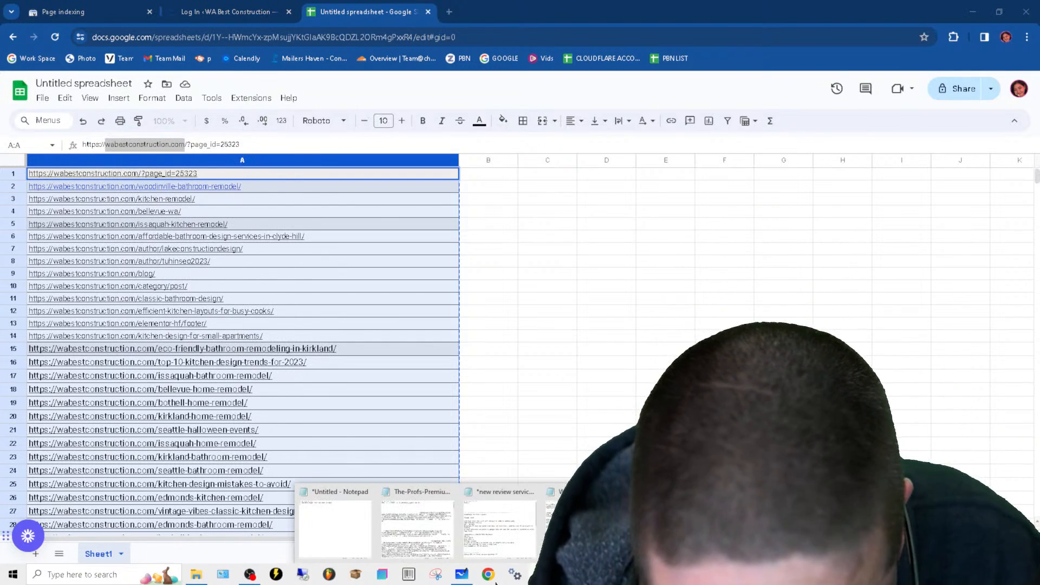
{"action": "left_click", "coordinate": [568, 523]}
{"action": "left_click", "coordinate": [618, 175]}
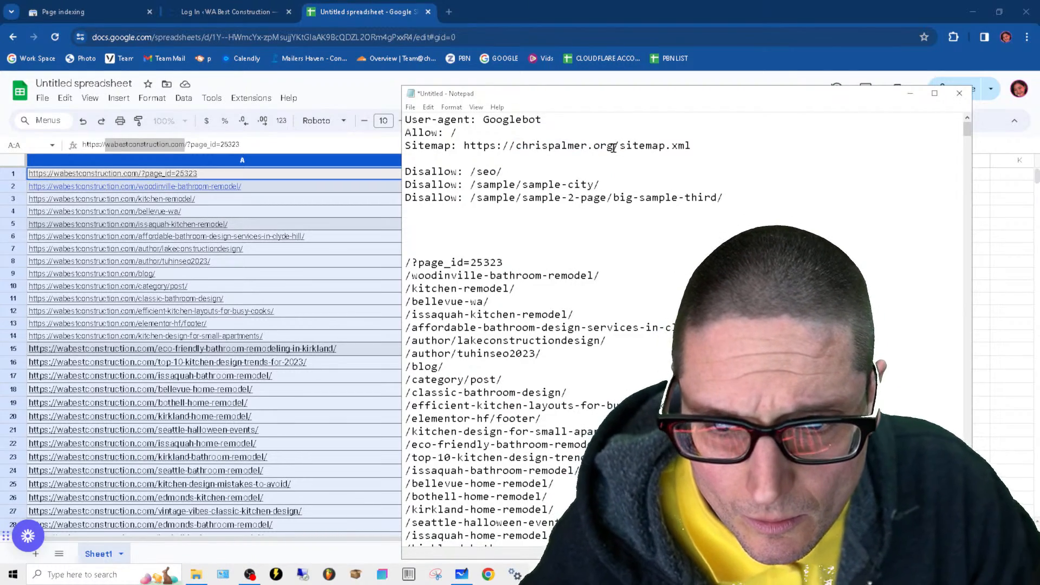
{"action": "left_click_drag", "start_coordinate": [612, 148], "coordinate": [534, 146]}
{"action": "key", "text": "ctrl+v"}
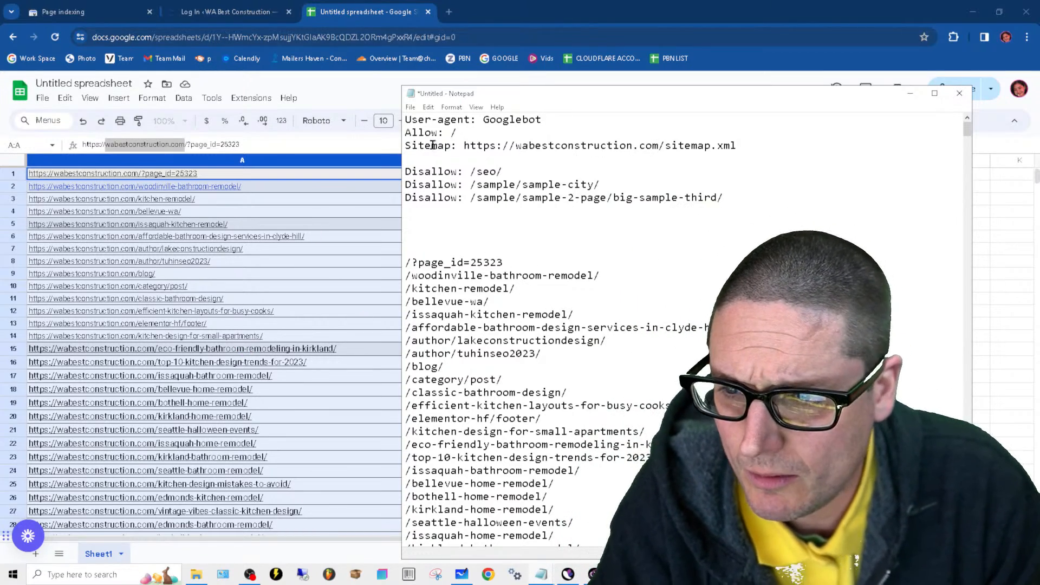
Step: Copy the "Disallow:" prefix from the first sample rule in the untitled Notepad file
{"action": "left_click_drag", "start_coordinate": [736, 198], "coordinate": [395, 172]}
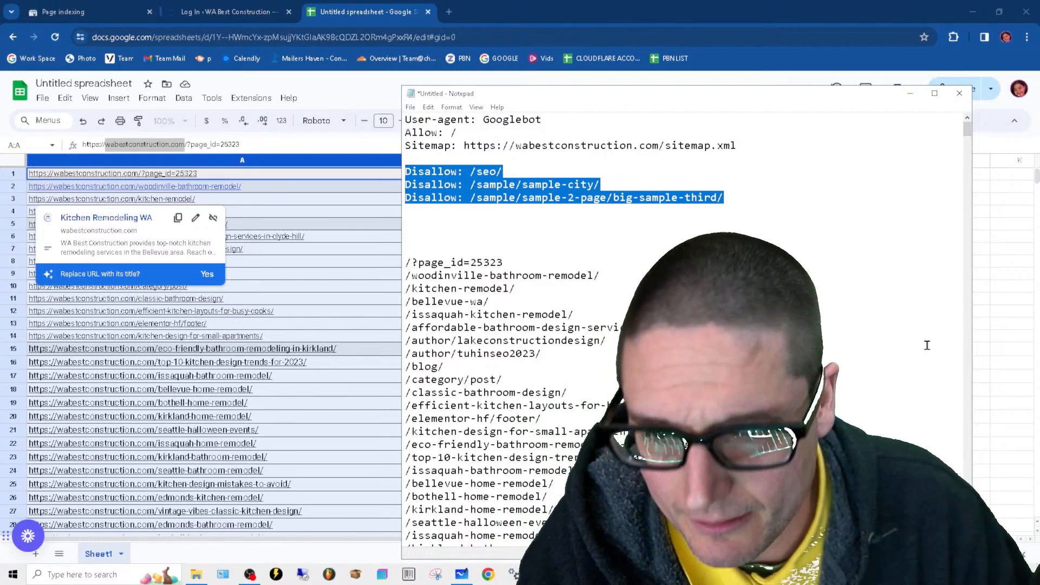
{"action": "left_click", "coordinate": [424, 180]}
{"action": "left_click_drag", "start_coordinate": [464, 174], "coordinate": [404, 169]}
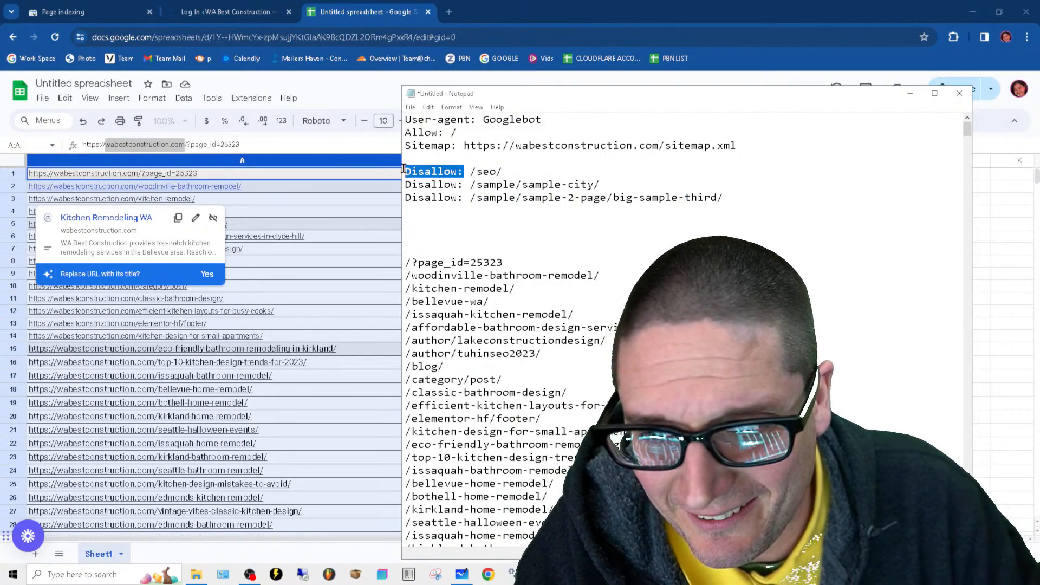
{"action": "right_click", "coordinate": [459, 171]}
{"action": "left_click", "coordinate": [481, 212]}
{"action": "left_click", "coordinate": [575, 228]}
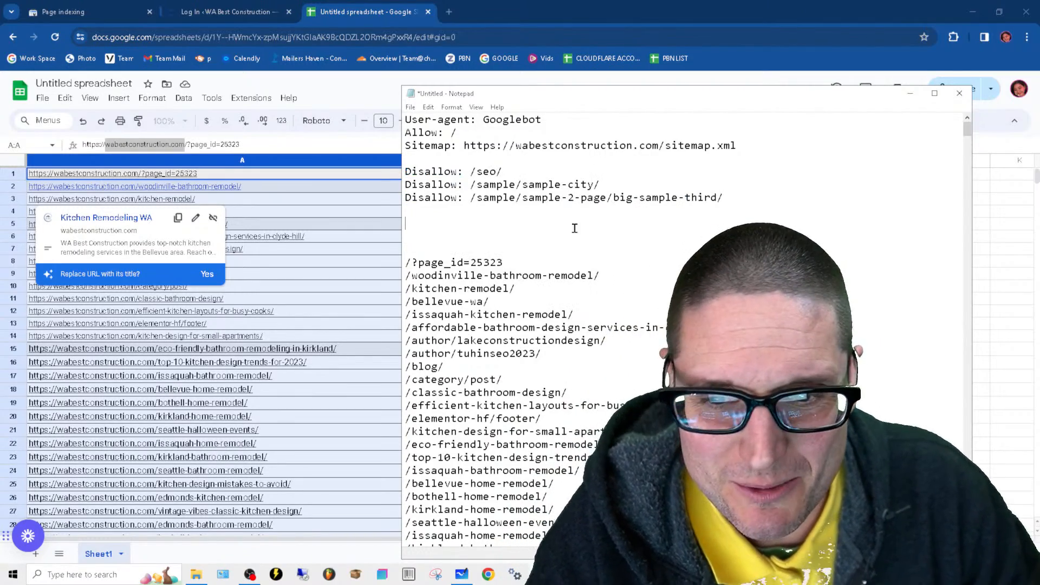
Step: Delete the three sample Disallow lines and the surplus blank lines between the Sitemap line and the URL paths
{"action": "left_click_drag", "start_coordinate": [764, 206], "coordinate": [405, 171]}
{"action": "key", "text": "Delete"}
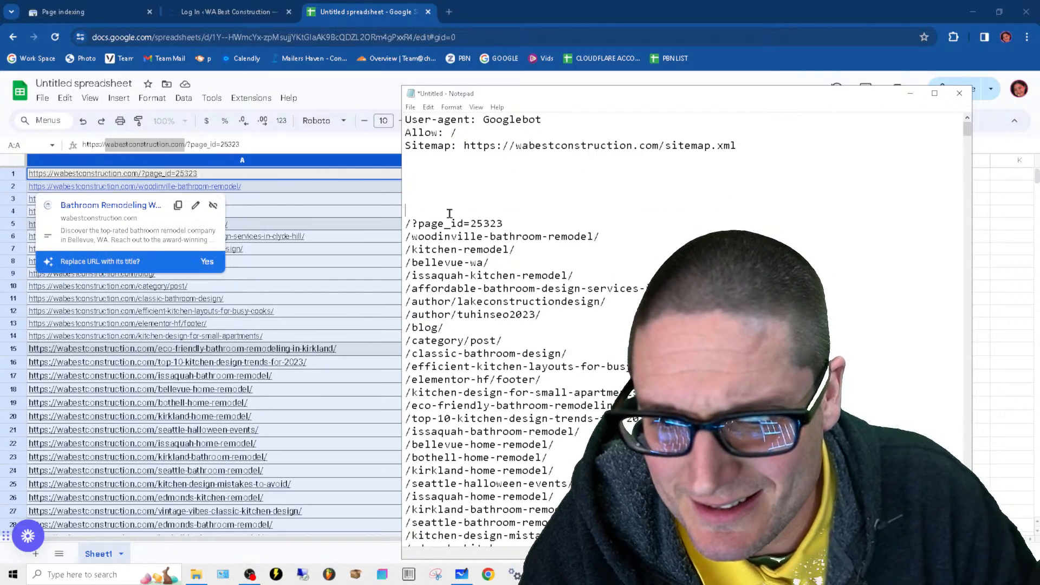
{"action": "key", "text": "Delete"}
{"action": "key", "text": "Delete"}
{"action": "key", "text": "Delete"}
{"action": "scroll", "coordinate": [543, 233], "scroll_direction": "down", "scroll_amount": 10}
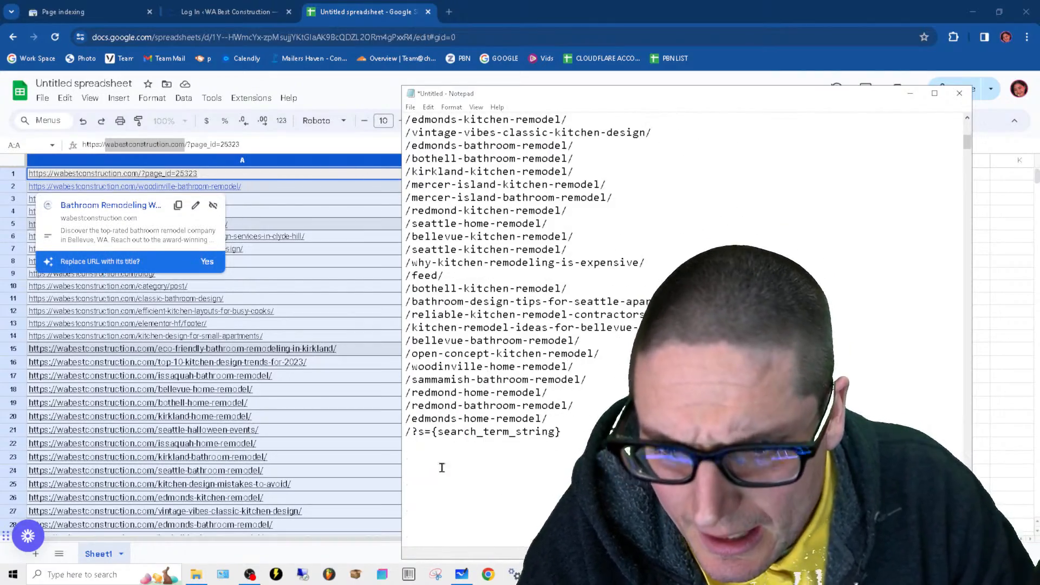
{"action": "scroll", "coordinate": [539, 450], "scroll_direction": "up", "scroll_amount": 9}
{"action": "scroll", "coordinate": [526, 454], "scroll_direction": "up", "scroll_amount": 2}
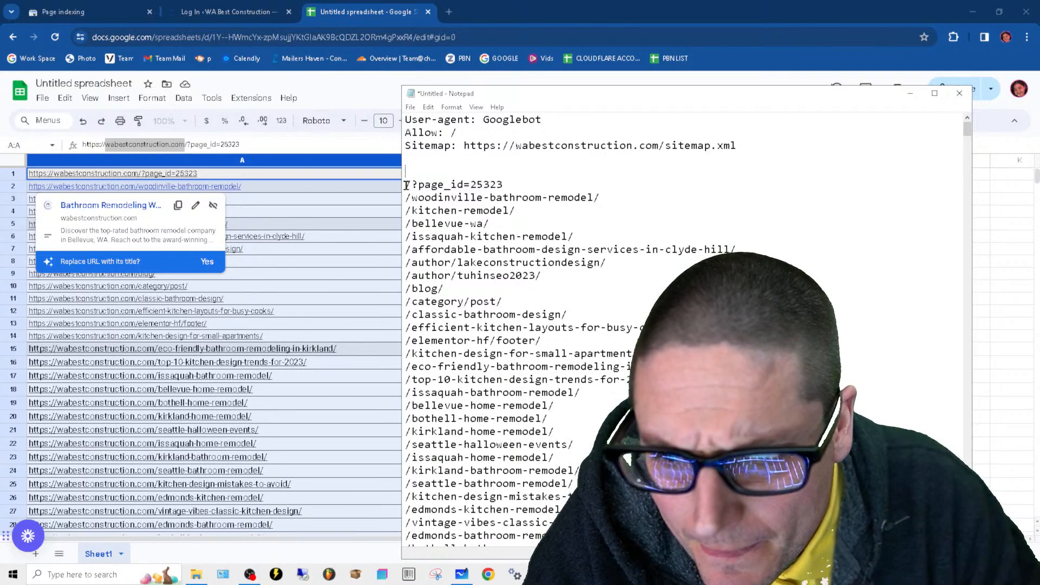
Step: Replace every "/" in the untitled Notepad file with "Disallow:/"
{"action": "left_click", "coordinate": [431, 108]}
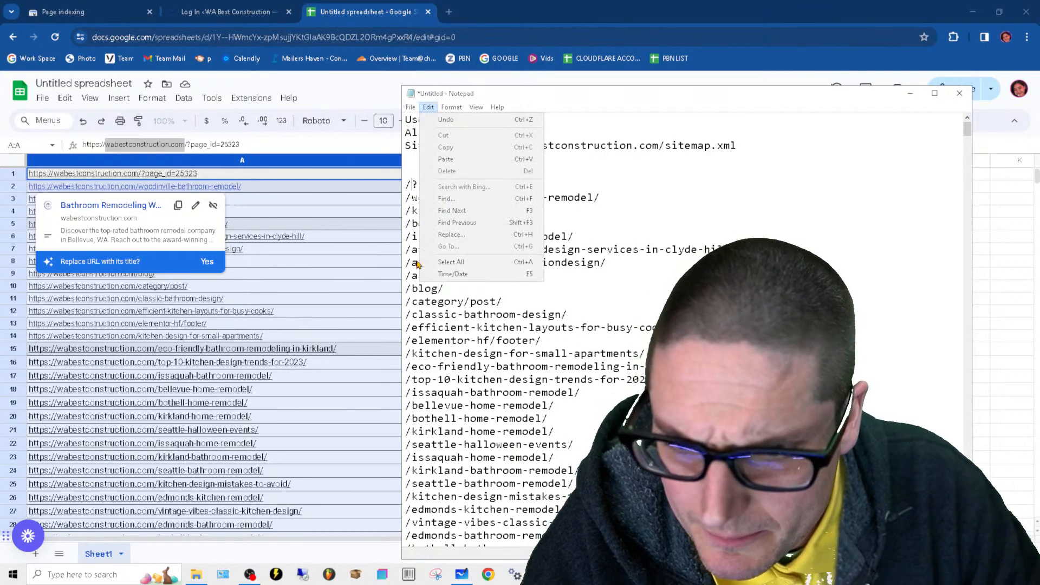
{"action": "left_click", "coordinate": [485, 239]}
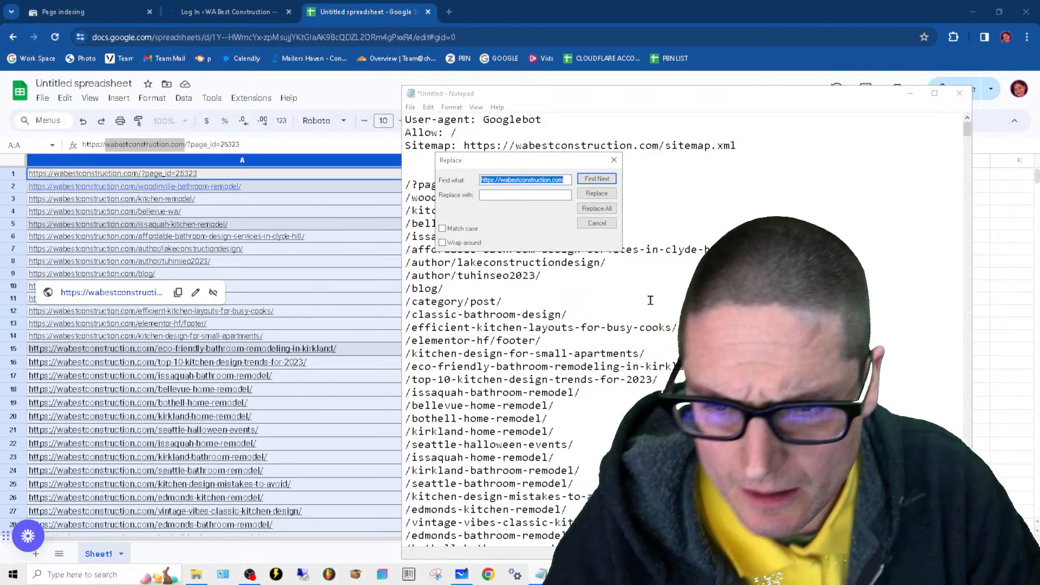
{"action": "key", "text": "BackSpace"}
{"action": "type", "text": "/"}
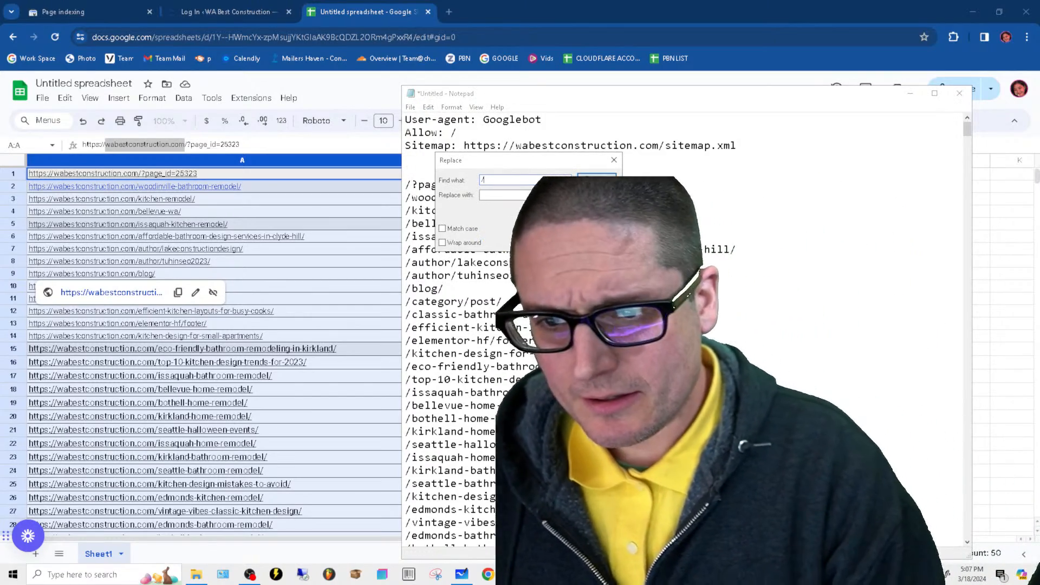
{"action": "key", "text": "Tab"}
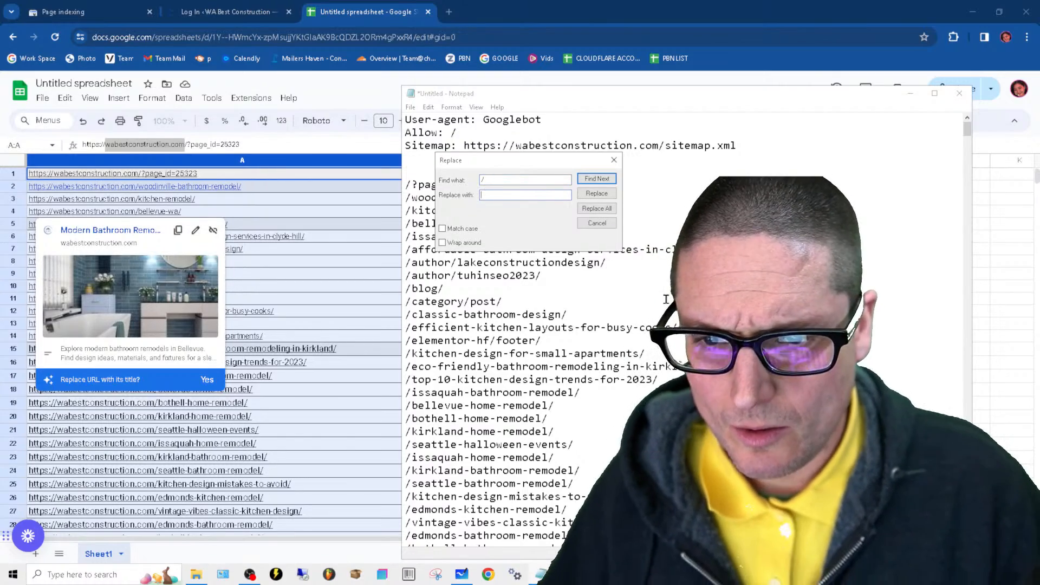
{"action": "type", "text": "Disallow: /"}
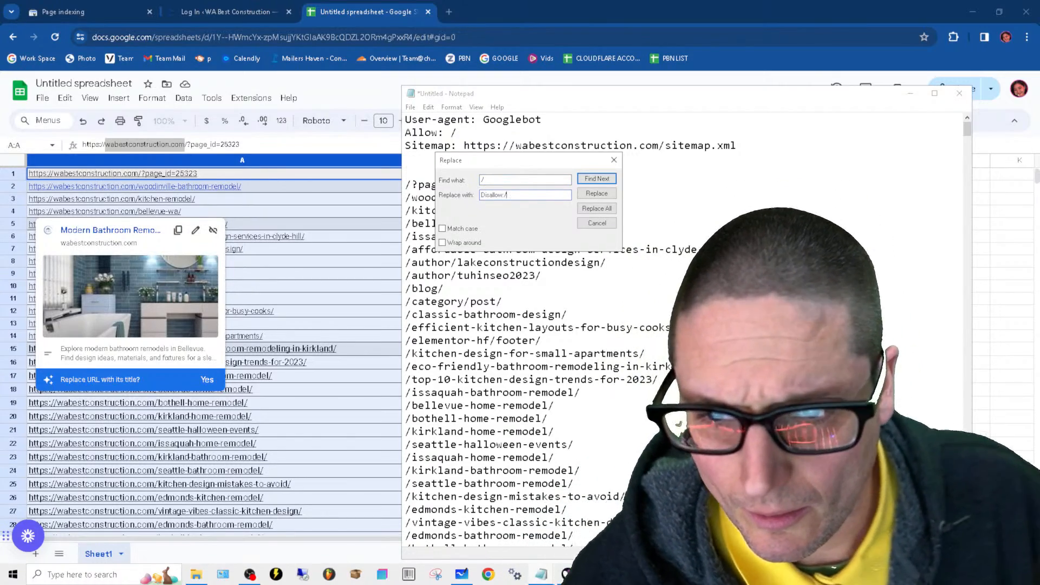
{"action": "key", "text": "alt+a"}
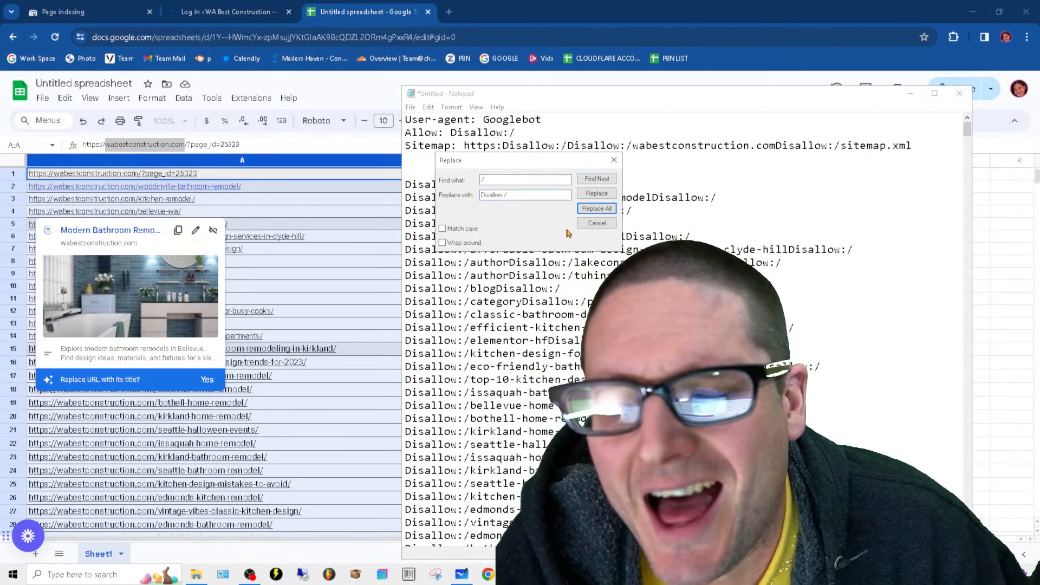
Step: Close the Replace dialog, try undoing the replacement in the Notepad file, and return to the start of the text
{"action": "left_click", "coordinate": [614, 160]}
{"action": "left_click", "coordinate": [428, 108]}
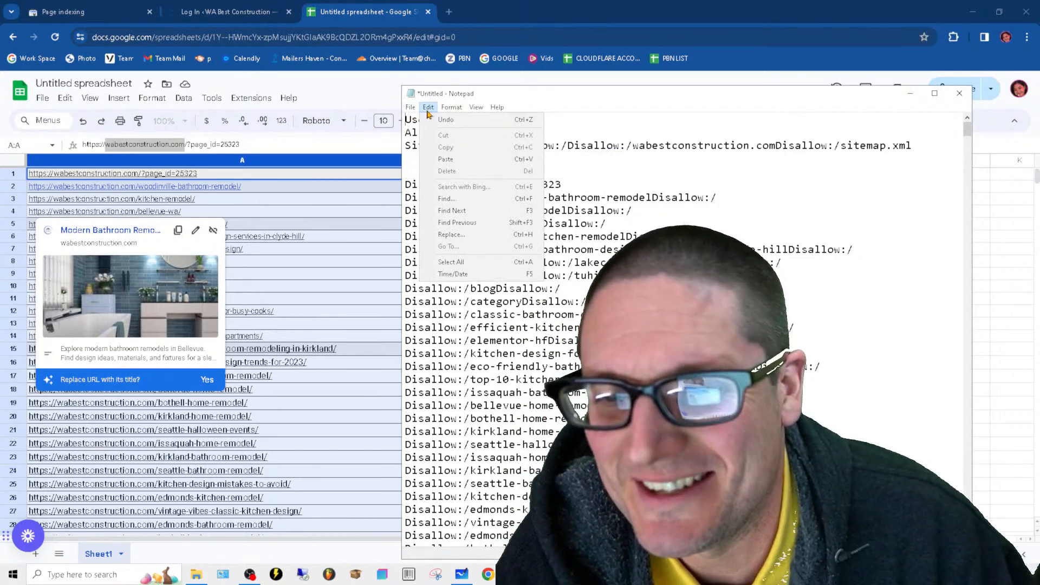
{"action": "left_click", "coordinate": [450, 124]}
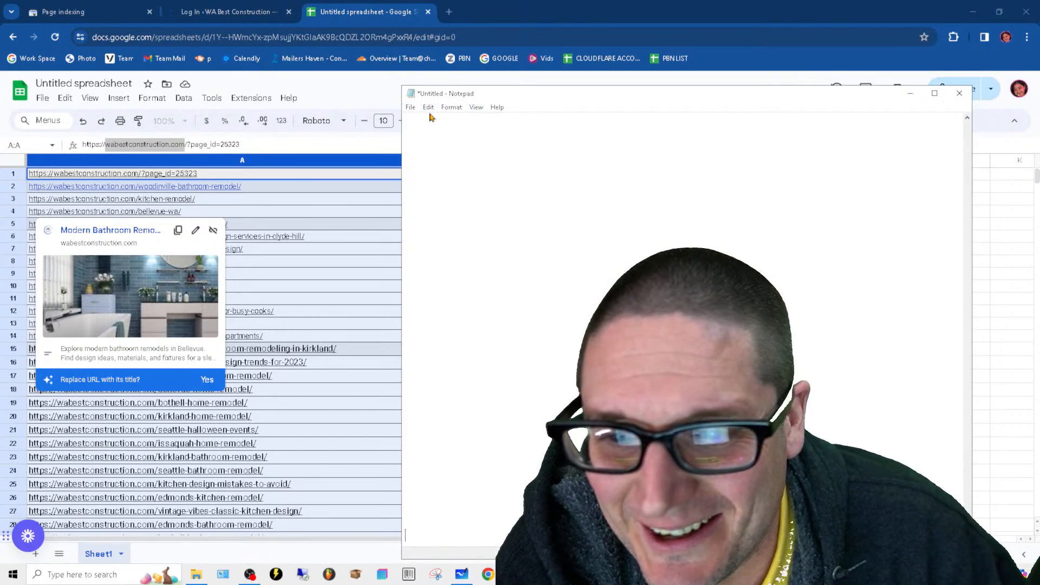
{"action": "left_click", "coordinate": [429, 107]}
{"action": "left_click", "coordinate": [442, 123]}
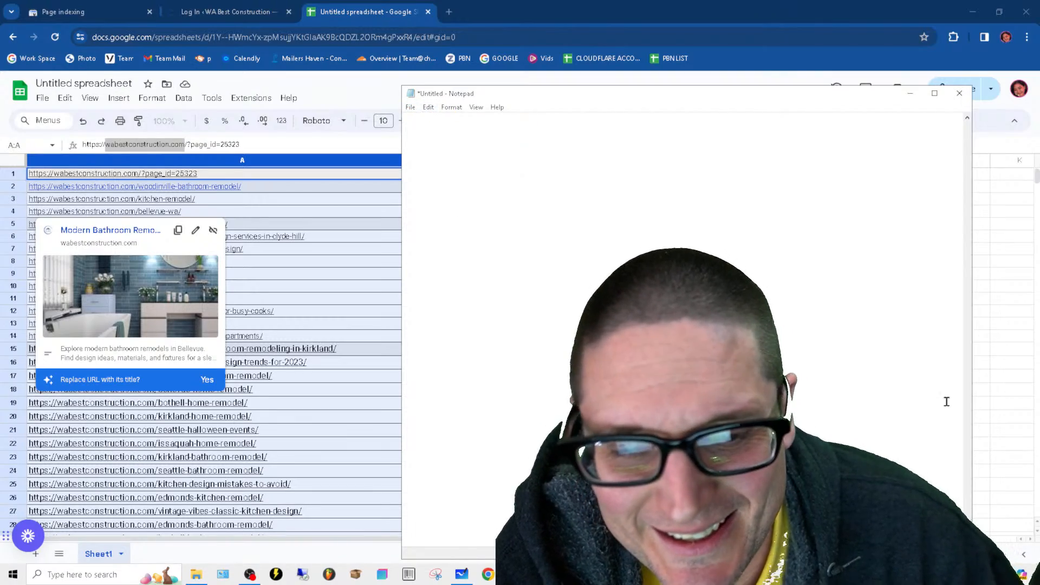
{"action": "left_click_drag", "start_coordinate": [967, 381], "coordinate": [967, 112]}
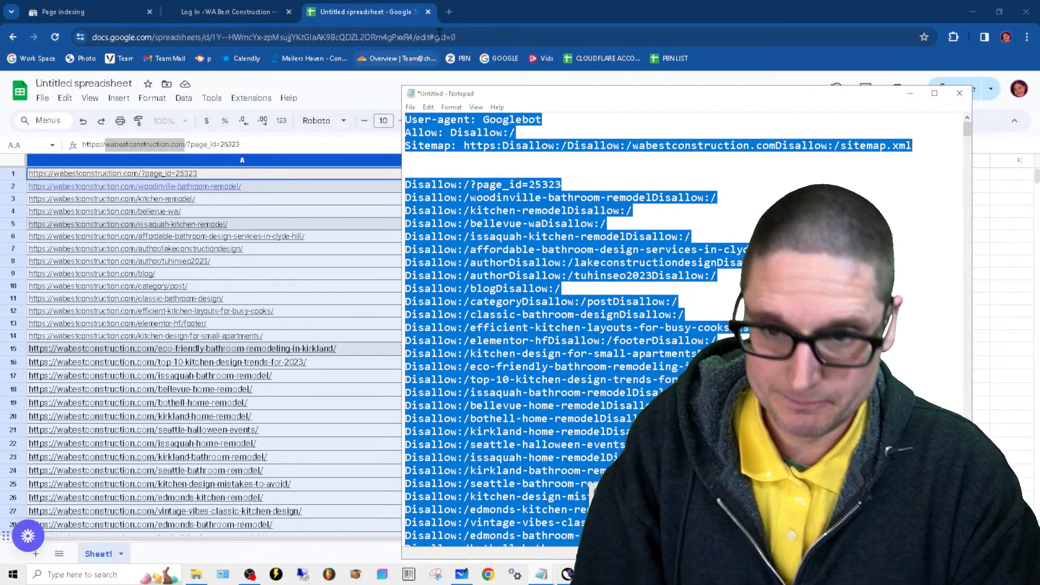
Step: Search Google in a new browser tab for "yoast add to9 robots .txt" and open the article "The robots.txt file in Yoast SEO"
{"action": "left_click", "coordinate": [449, 12]}
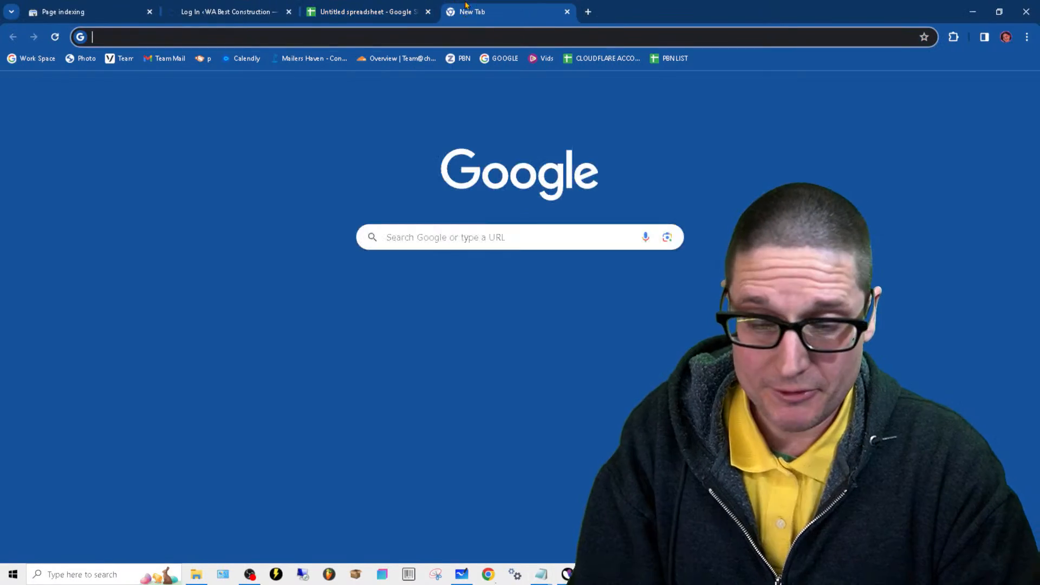
{"action": "left_click", "coordinate": [451, 239]}
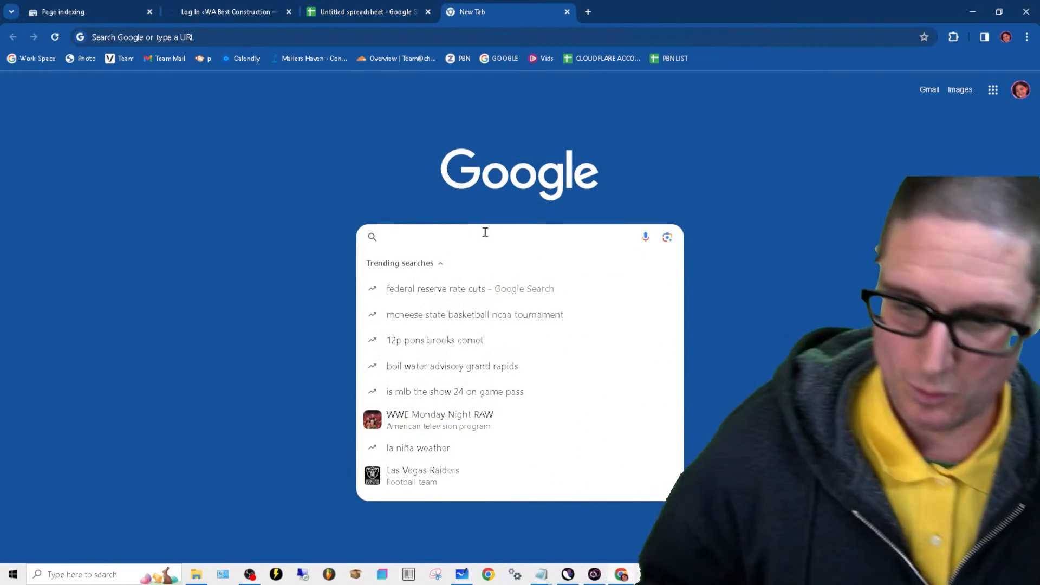
{"action": "type", "text": "yoast"}
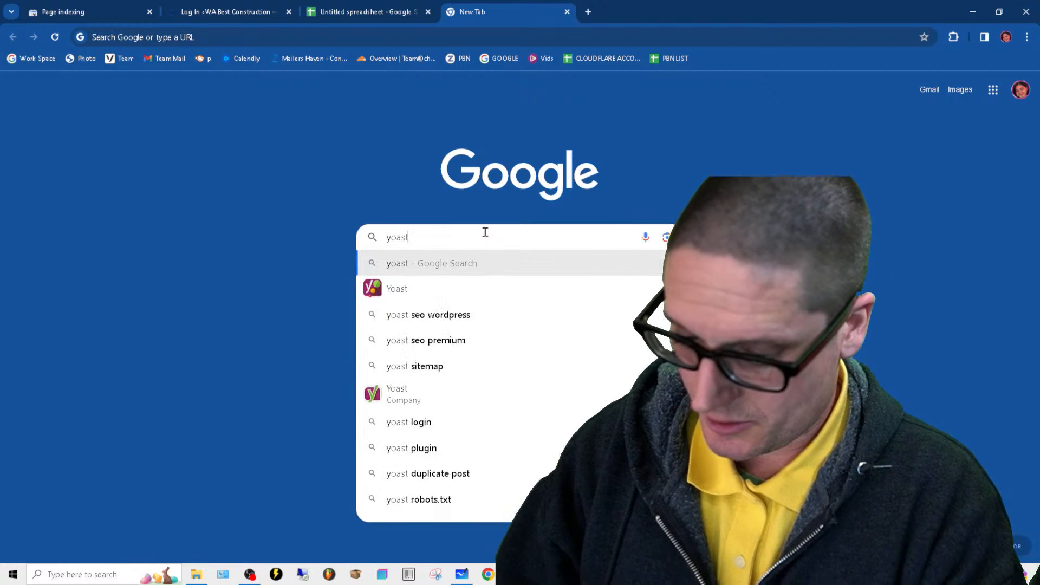
{"action": "type", "text": " add to9 robo"}
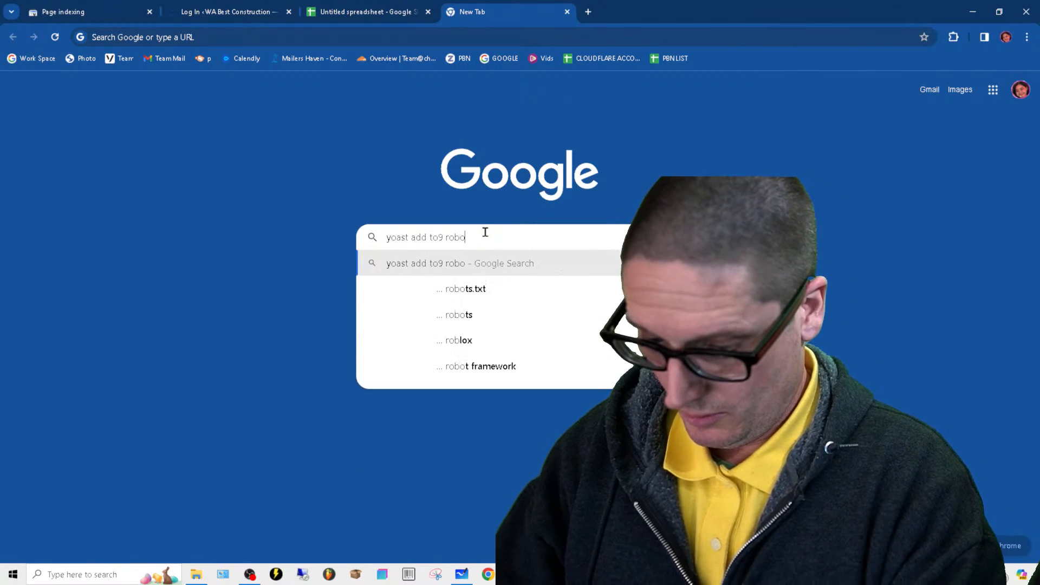
{"action": "type", "text": "ts .txt"}
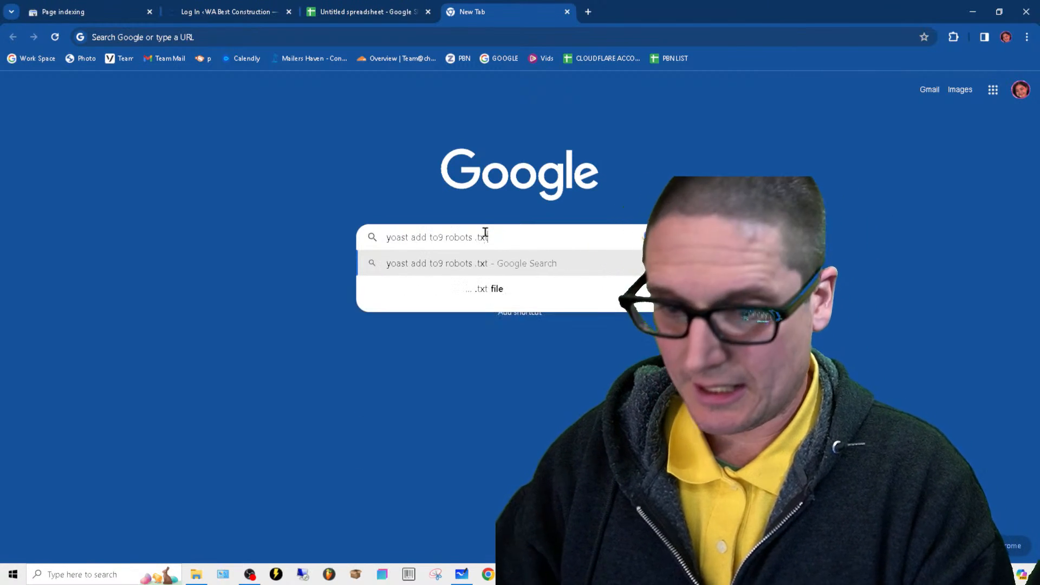
{"action": "key", "text": "Return"}
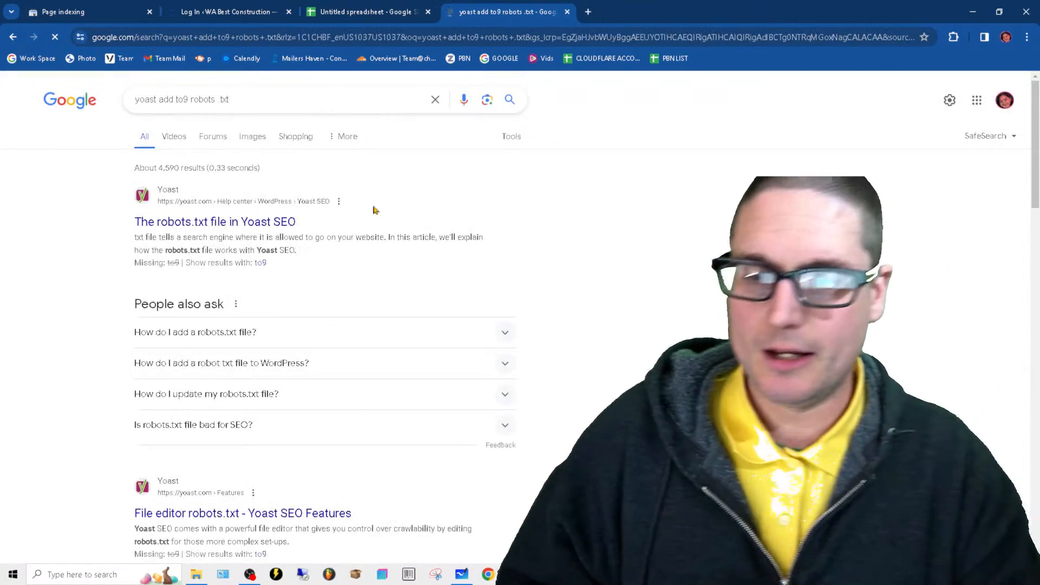
{"action": "left_click", "coordinate": [244, 228]}
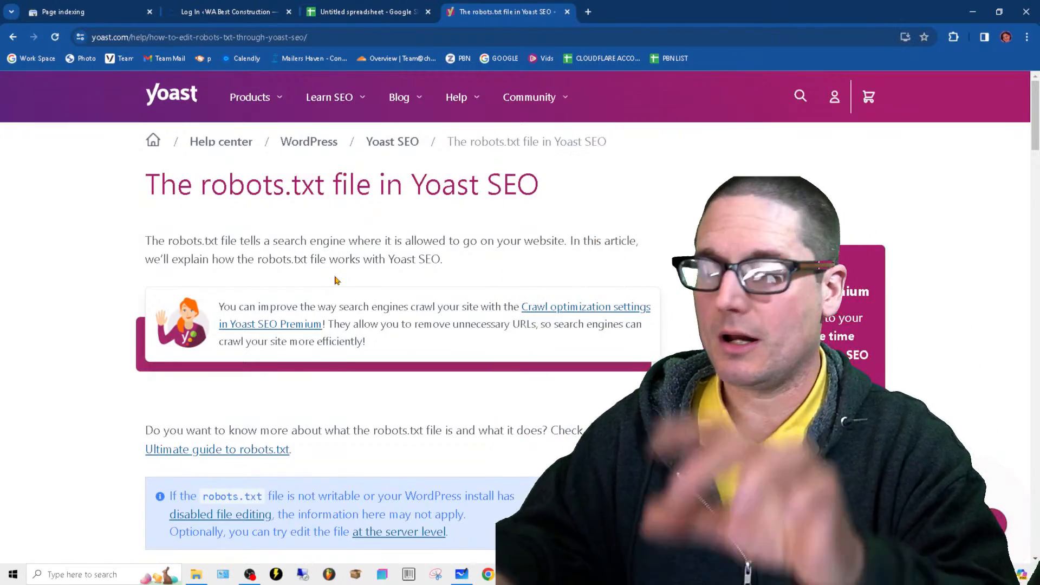
Step: Read the article's section on the Yoast SEO default directives and return to the Page indexing report in Google Search Console
{"action": "left_click_drag", "start_coordinate": [589, 187], "coordinate": [1, 341]}
{"action": "scroll", "coordinate": [151, 531], "scroll_direction": "down", "scroll_amount": 10}
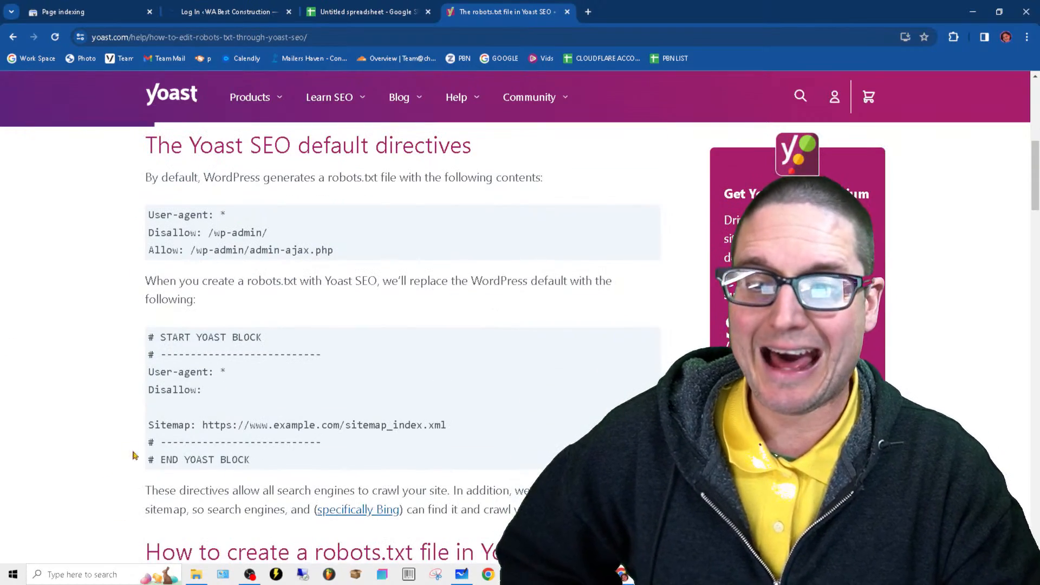
{"action": "left_click_drag", "start_coordinate": [129, 187], "coordinate": [228, 217]}
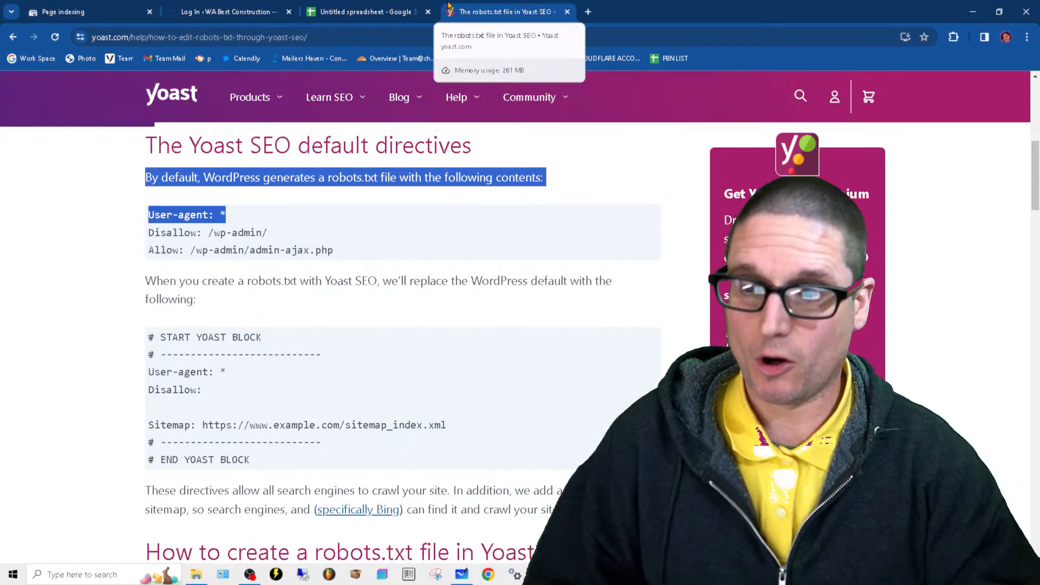
{"action": "left_click", "coordinate": [107, 5]}
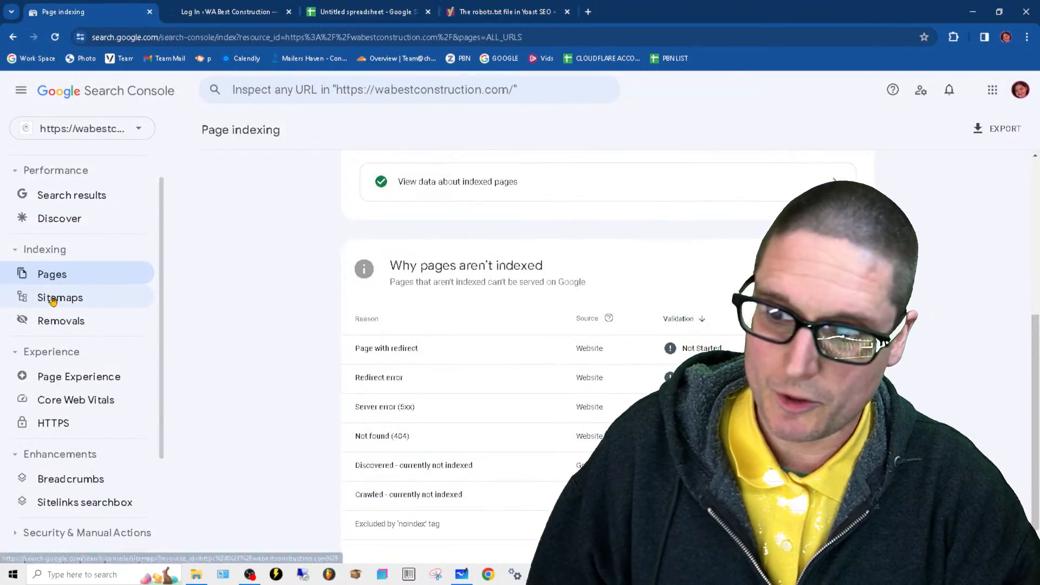
Step: Open the Sitemaps page for wabestconstruction.com and enter sitemap.xml as the new sitemap URL
{"action": "left_click", "coordinate": [52, 297]}
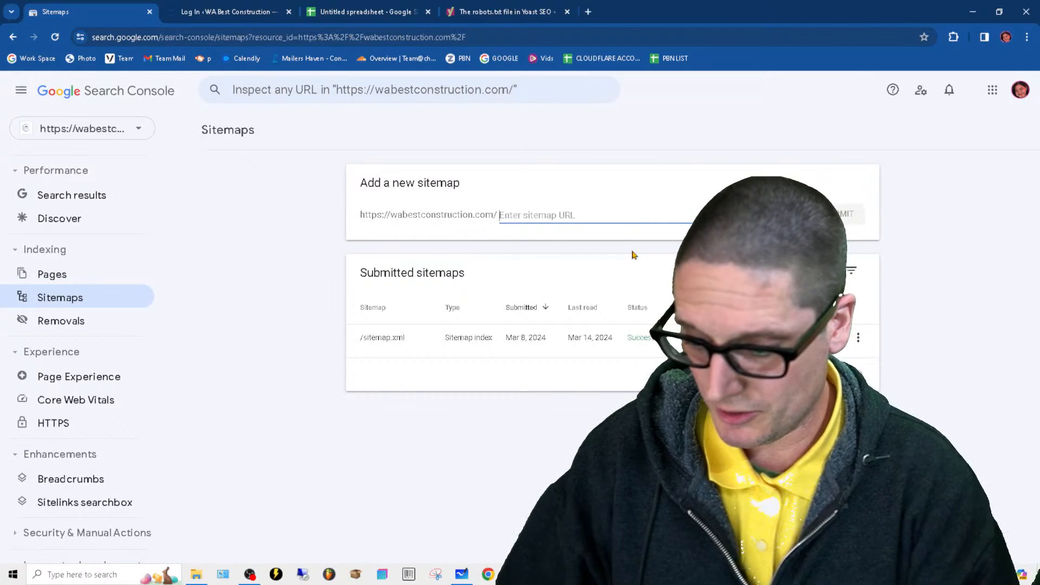
{"action": "type", "text": "sitem"}
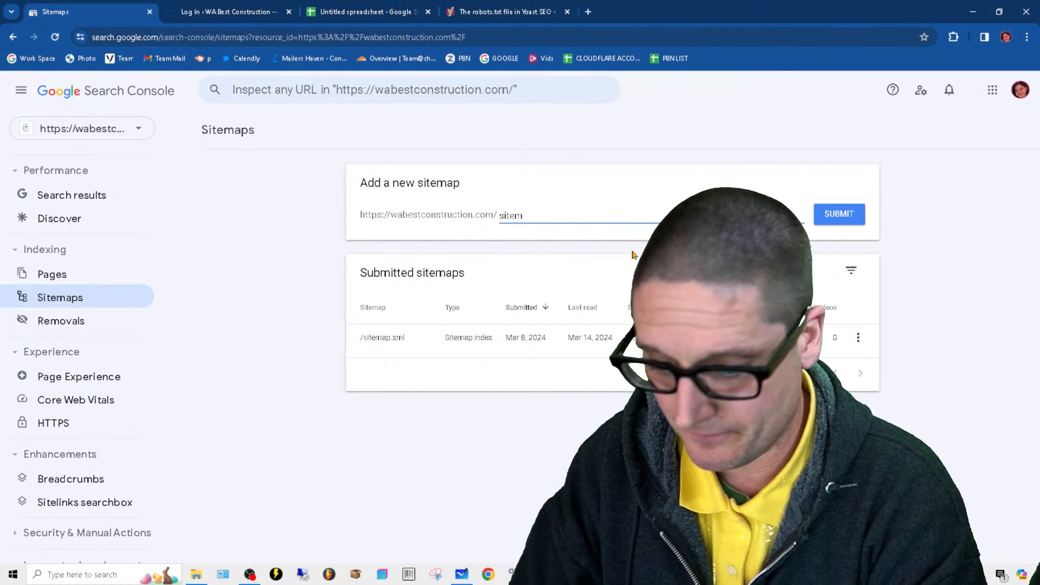
{"action": "type", "text": "ap.xml"}
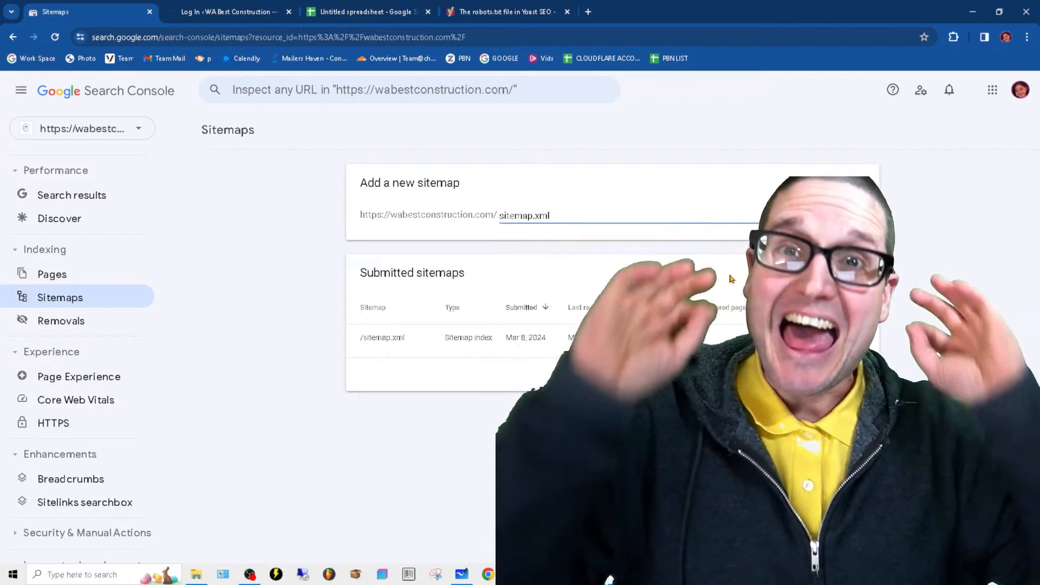
Step: Open the Removals page, look at the outdated content requests, and open a new request to temporarily remove a URL
{"action": "scroll", "coordinate": [109, 379], "scroll_direction": "down", "scroll_amount": 2}
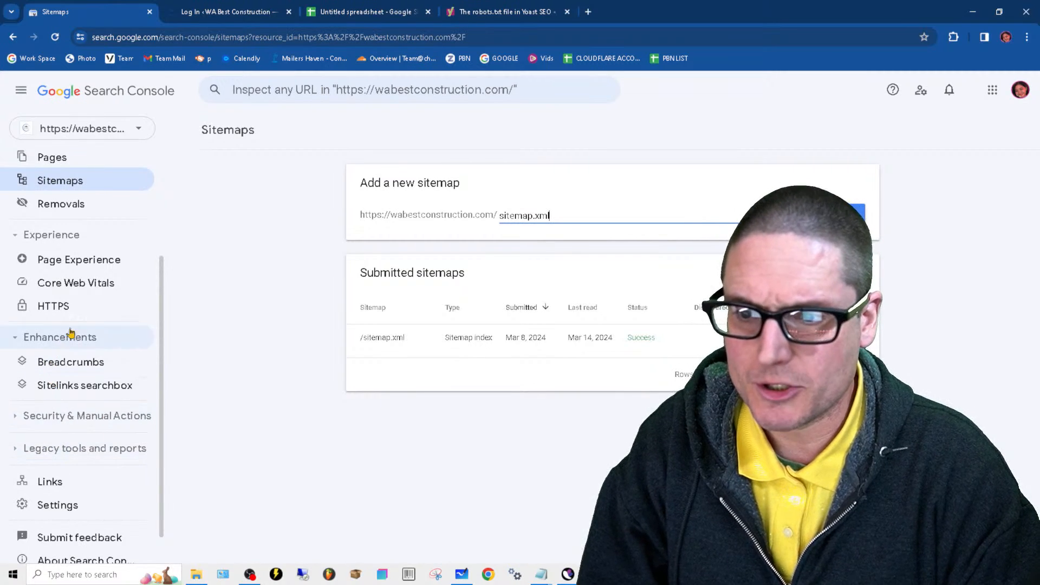
{"action": "scroll", "coordinate": [65, 320], "scroll_direction": "up", "scroll_amount": 1}
{"action": "left_click", "coordinate": [61, 283]}
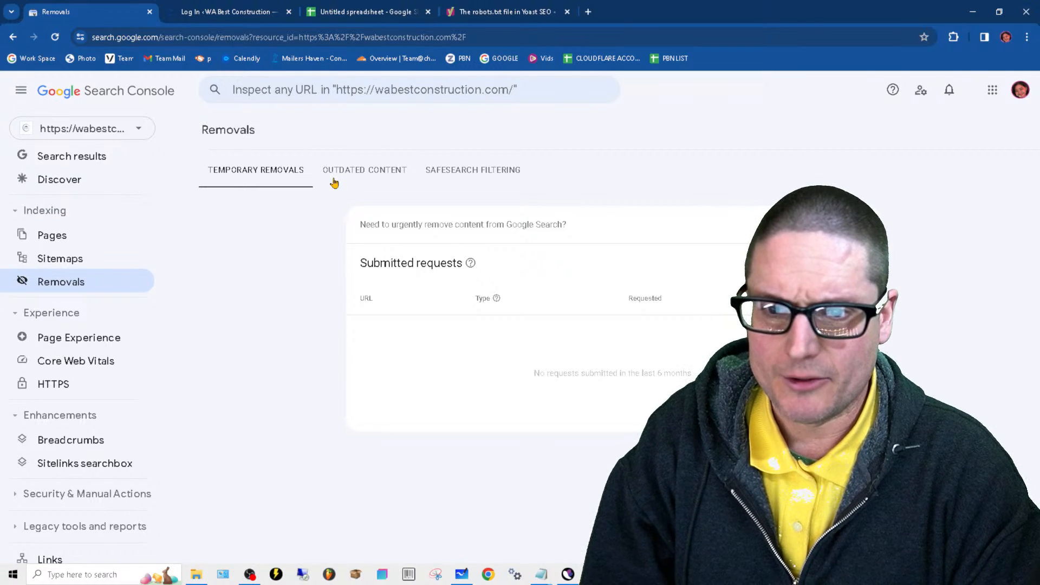
{"action": "left_click", "coordinate": [335, 182]}
{"action": "left_click", "coordinate": [247, 179]}
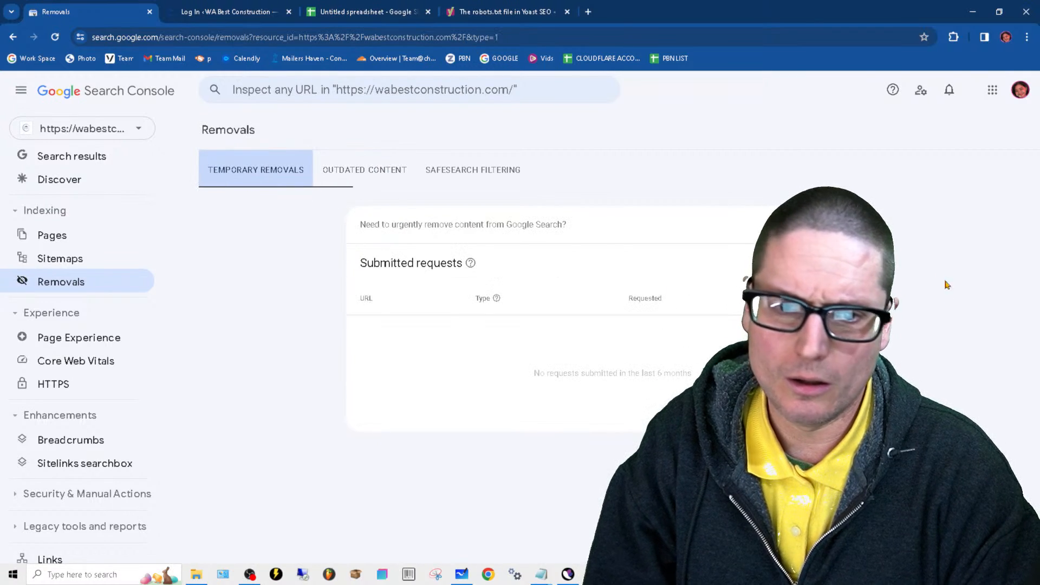
{"action": "left_click", "coordinate": [945, 283]}
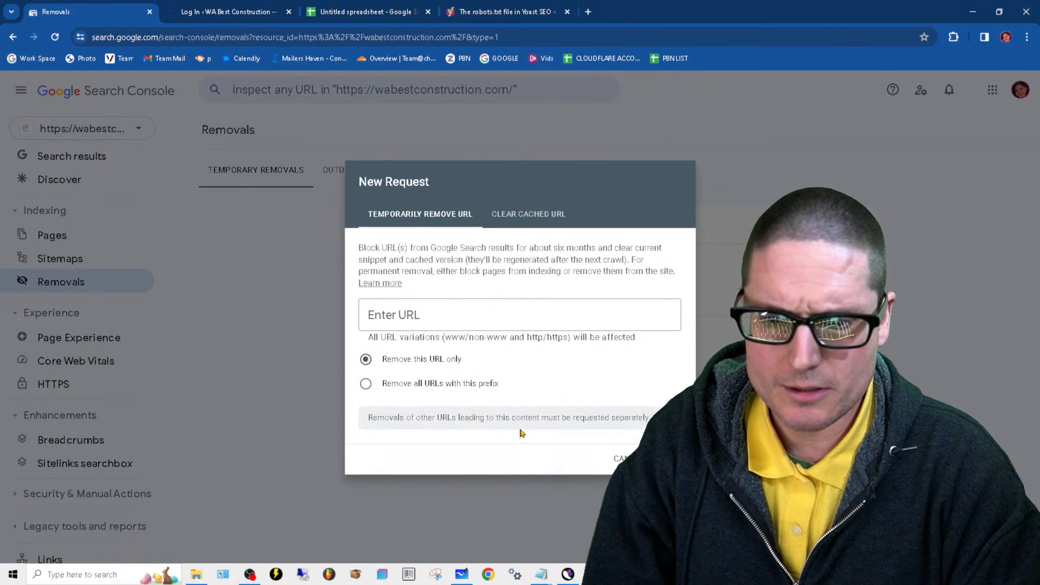
Step: Open the help article linked in the removal request, check its site ownership page, and read when to use the Removals tool
{"action": "left_click", "coordinate": [383, 285]}
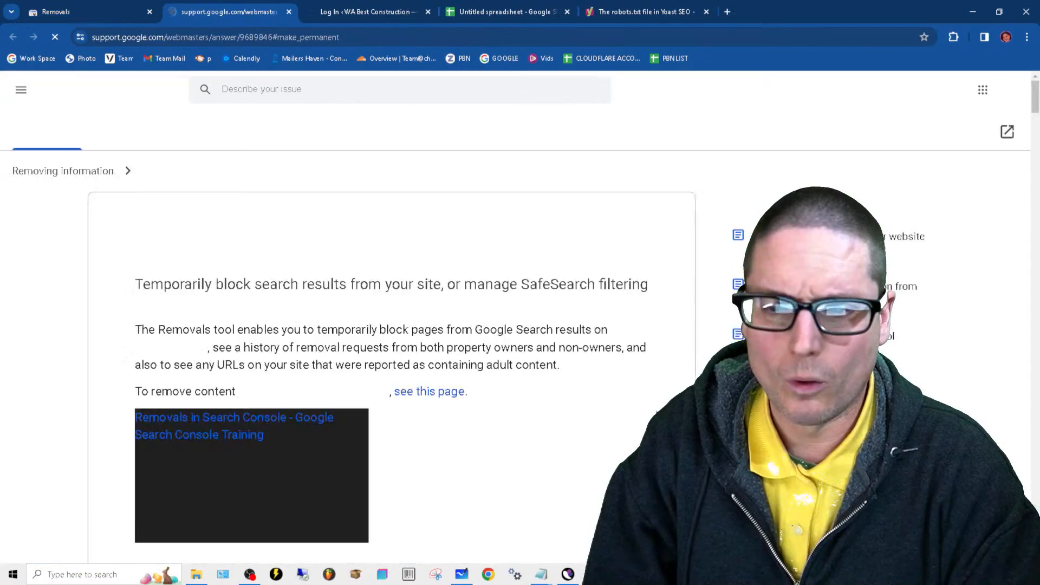
{"action": "scroll", "coordinate": [534, 252], "scroll_direction": "up", "scroll_amount": 20}
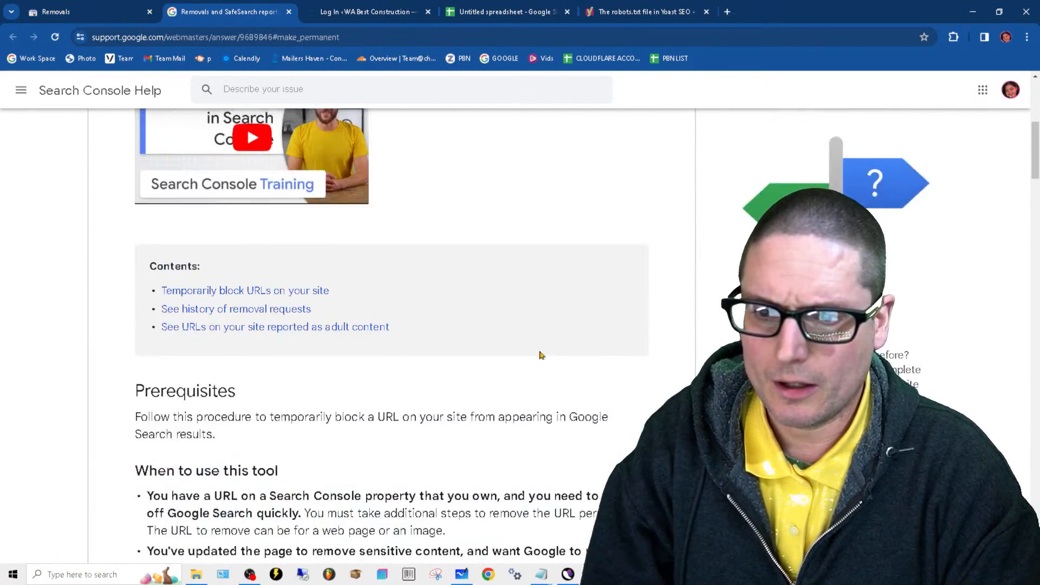
{"action": "scroll", "coordinate": [542, 463], "scroll_direction": "up", "scroll_amount": 4}
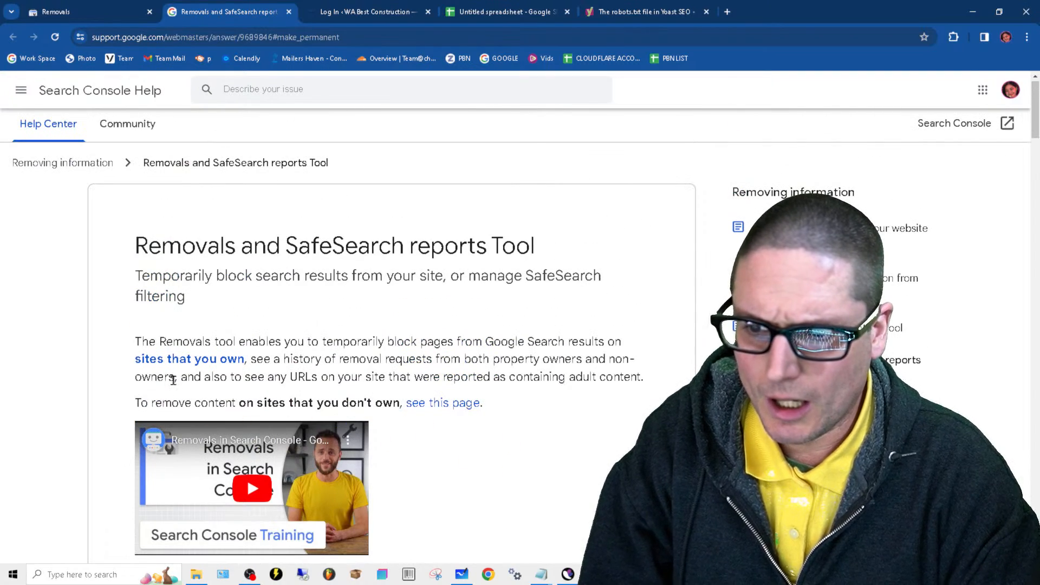
{"action": "left_click", "coordinate": [184, 361]}
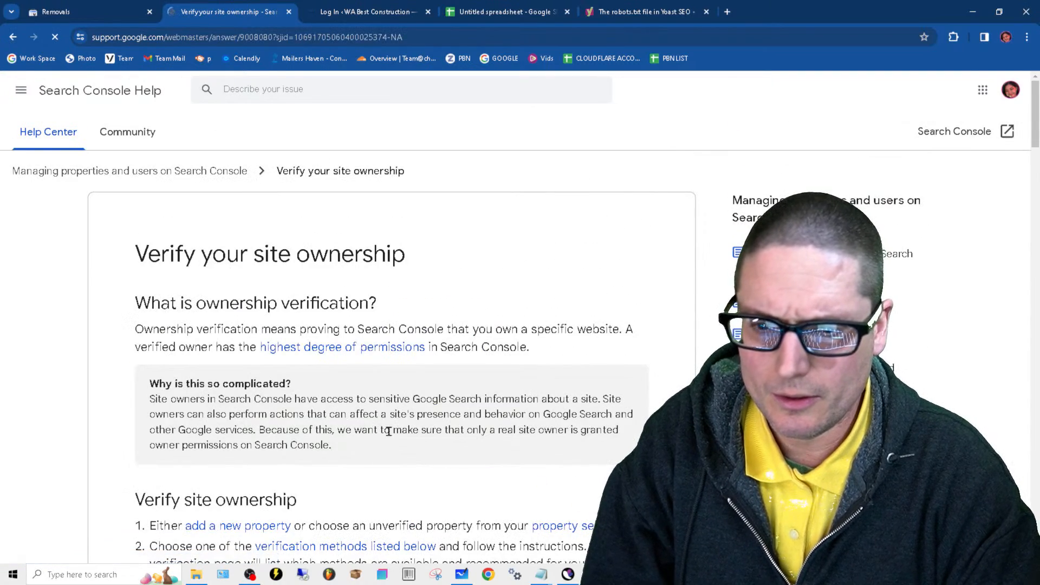
{"action": "scroll", "coordinate": [380, 353], "scroll_direction": "down", "scroll_amount": 8}
{"action": "scroll", "coordinate": [383, 417], "scroll_direction": "up", "scroll_amount": 3}
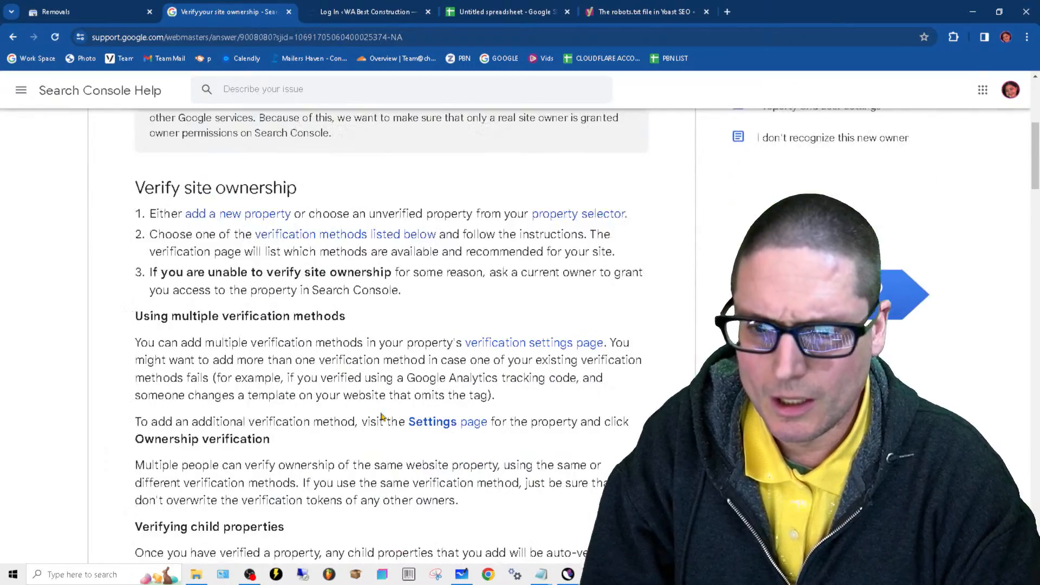
{"action": "left_click", "coordinate": [13, 37]}
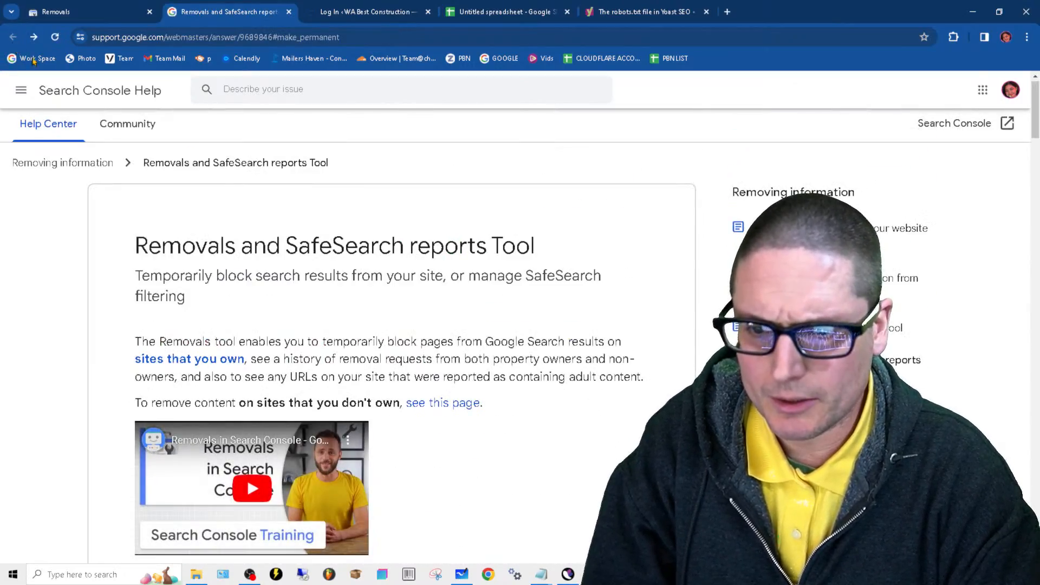
{"action": "scroll", "coordinate": [445, 370], "scroll_direction": "down", "scroll_amount": 3}
{"action": "scroll", "coordinate": [469, 320], "scroll_direction": "down", "scroll_amount": 6}
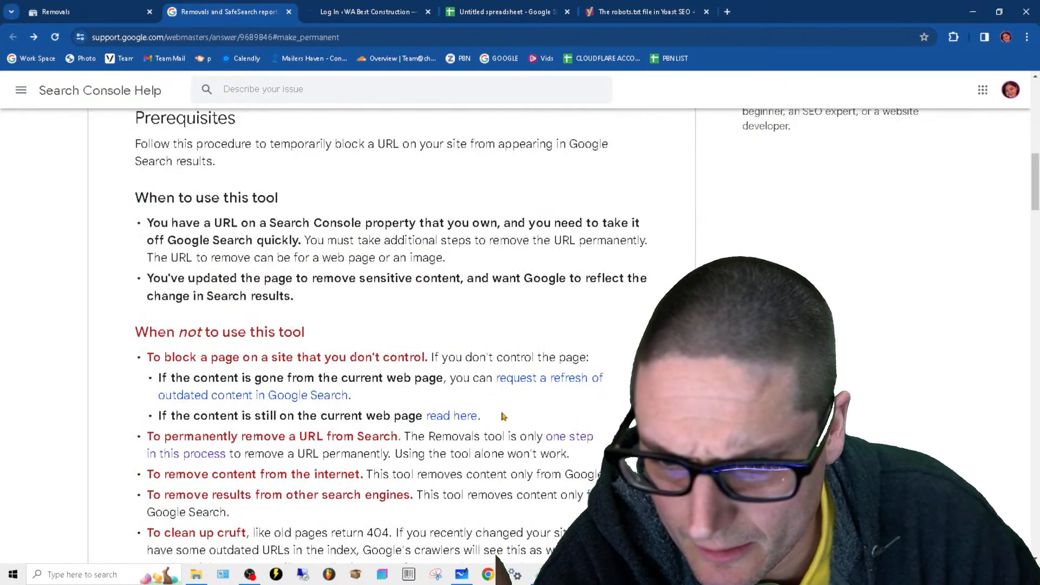
Step: Read the linked removal requirements for content still on a web page and the article on refreshing outdated content
{"action": "left_click", "coordinate": [467, 423]}
{"action": "scroll", "coordinate": [380, 325], "scroll_direction": "down", "scroll_amount": 3}
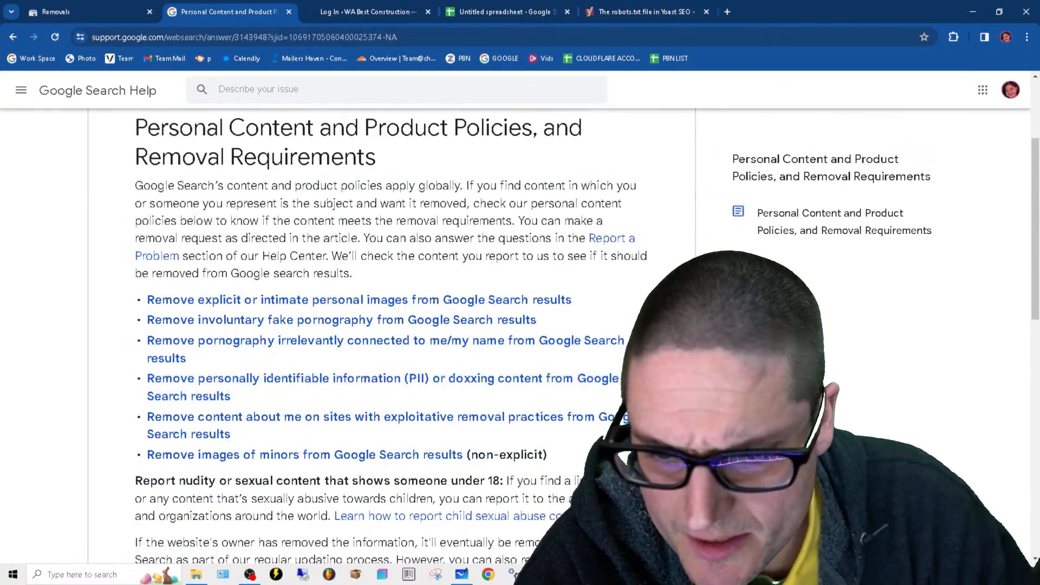
{"action": "scroll", "coordinate": [584, 452], "scroll_direction": "down", "scroll_amount": 2}
{"action": "scroll", "coordinate": [519, 508], "scroll_direction": "down", "scroll_amount": 3}
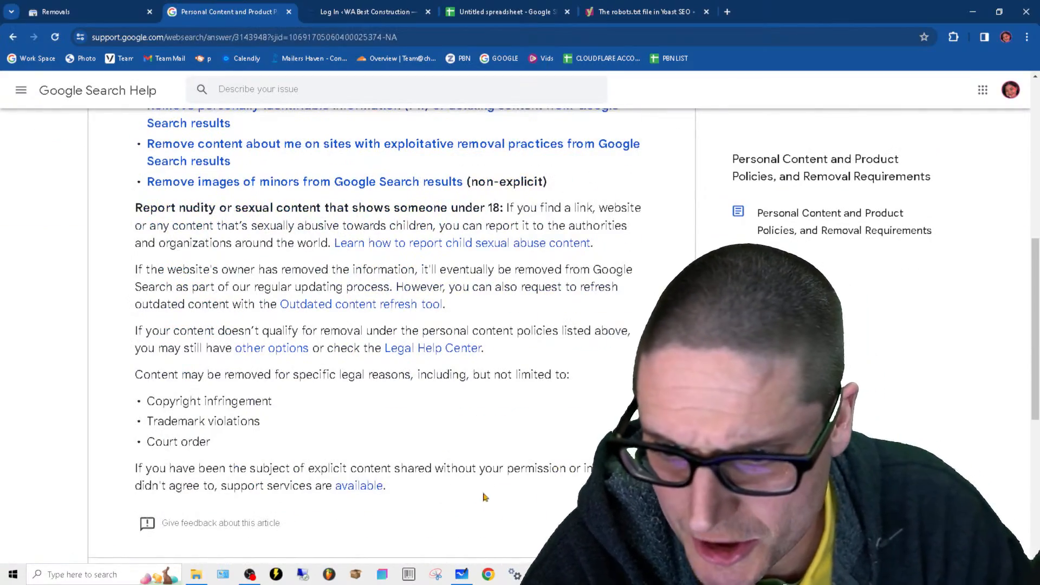
{"action": "left_click", "coordinate": [381, 307]}
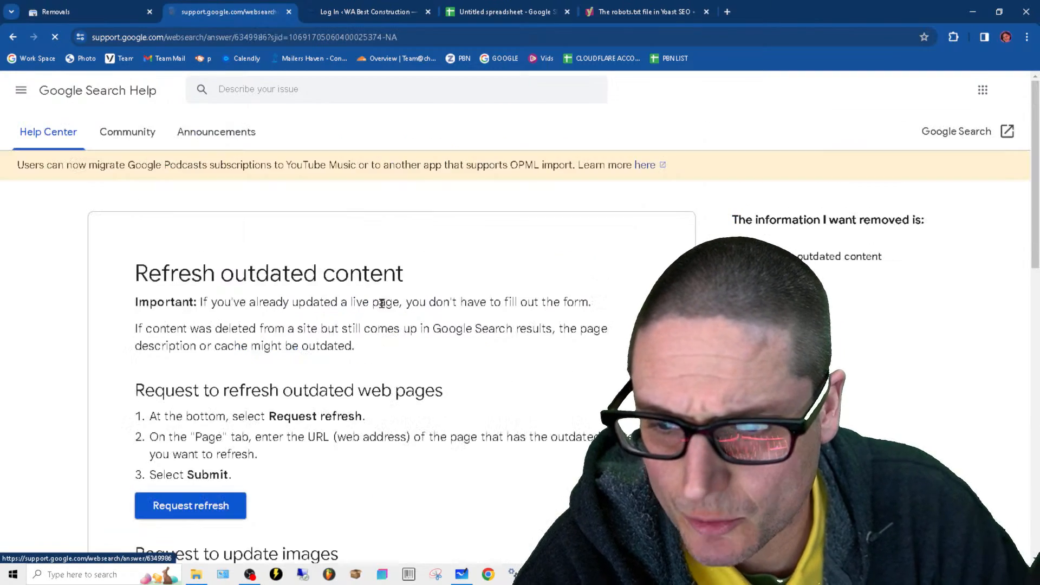
{"action": "scroll", "coordinate": [408, 421], "scroll_direction": "down", "scroll_amount": 2}
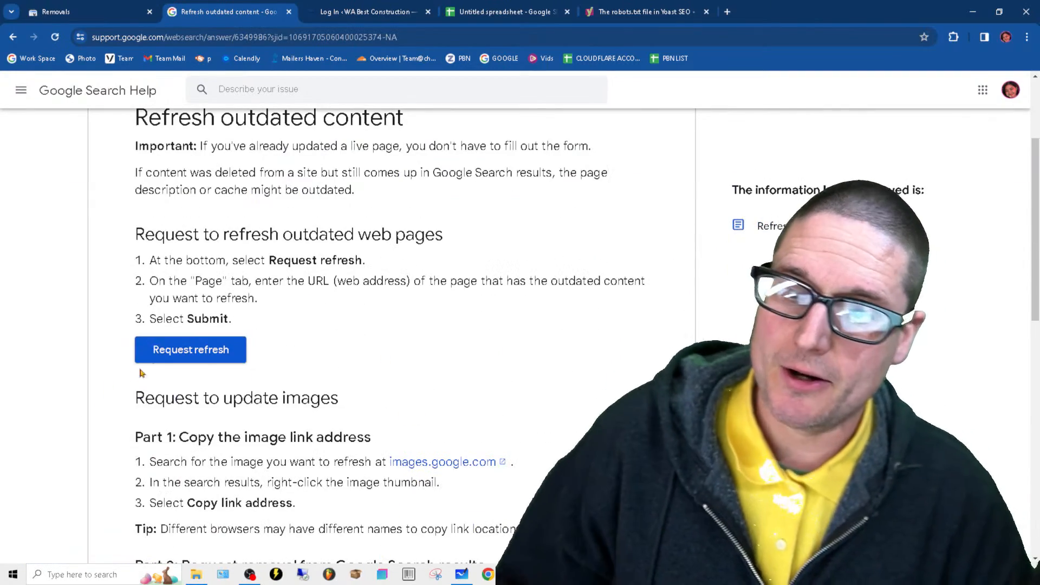
{"action": "scroll", "coordinate": [509, 390], "scroll_direction": "down", "scroll_amount": 5}
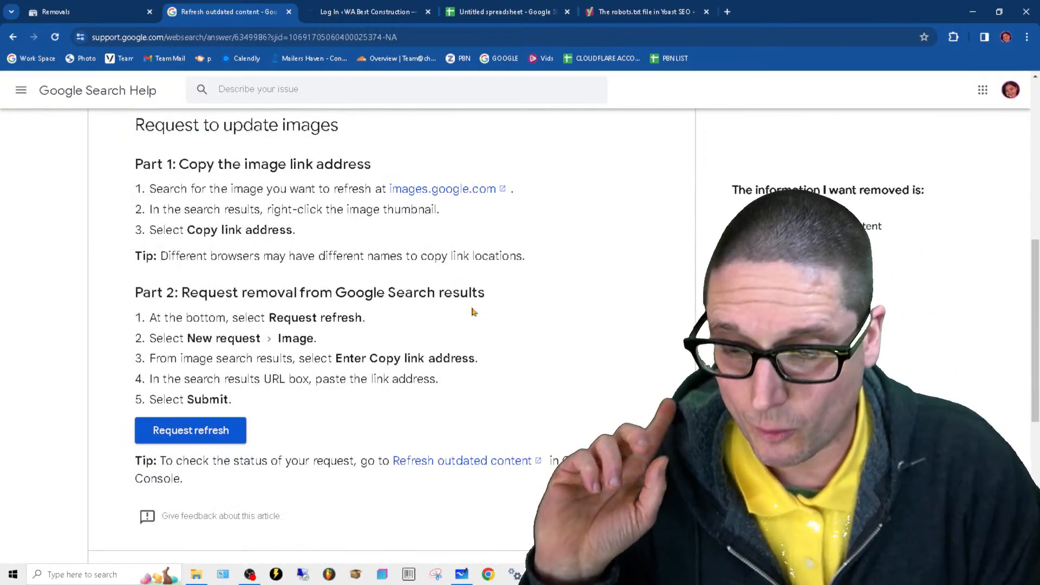
{"action": "scroll", "coordinate": [477, 382], "scroll_direction": "up", "scroll_amount": 3}
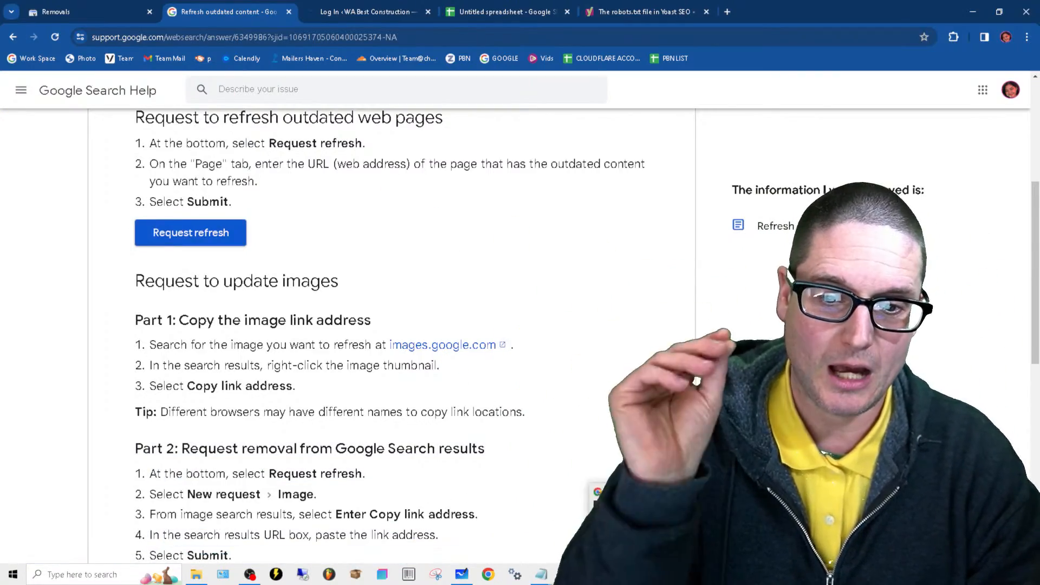
Step: Switch to YouTube Studio and end the live stream "Technical SEO: How To Fix Technical Issues Tutorial"
{"action": "left_click", "coordinate": [648, 574]}
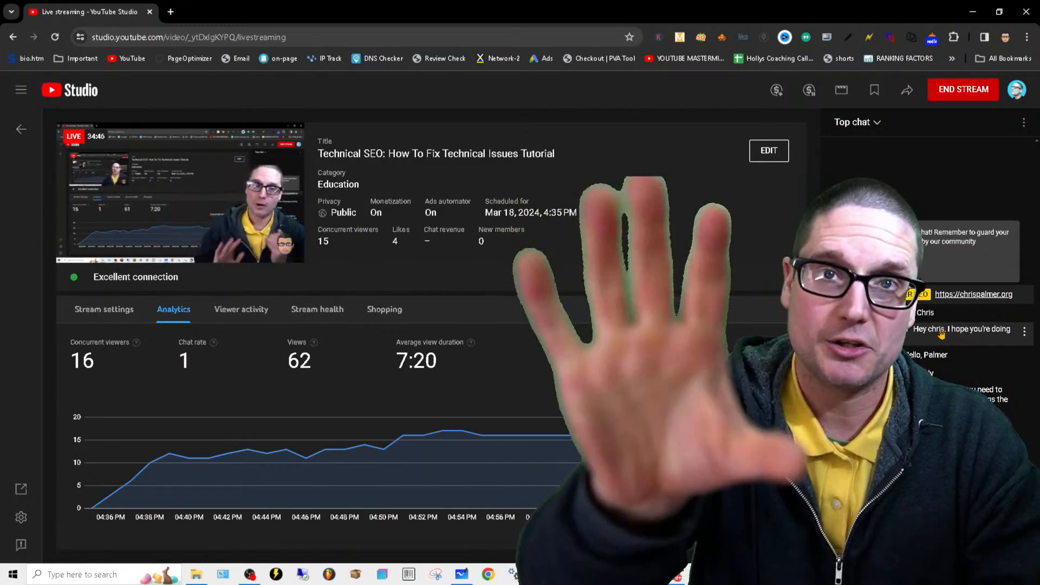
{"action": "left_click", "coordinate": [981, 89]}
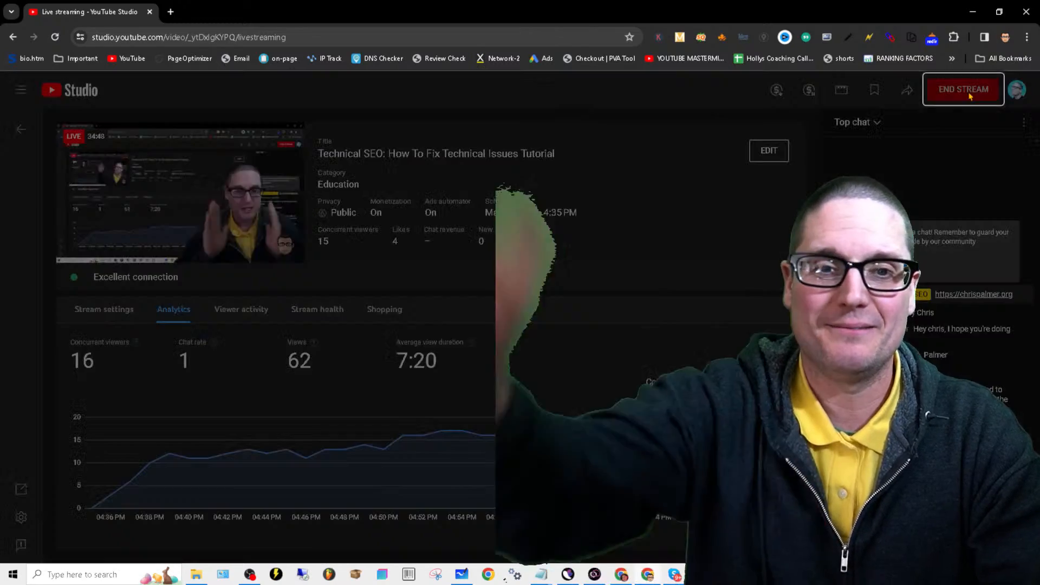
{"action": "left_click", "coordinate": [624, 364]}
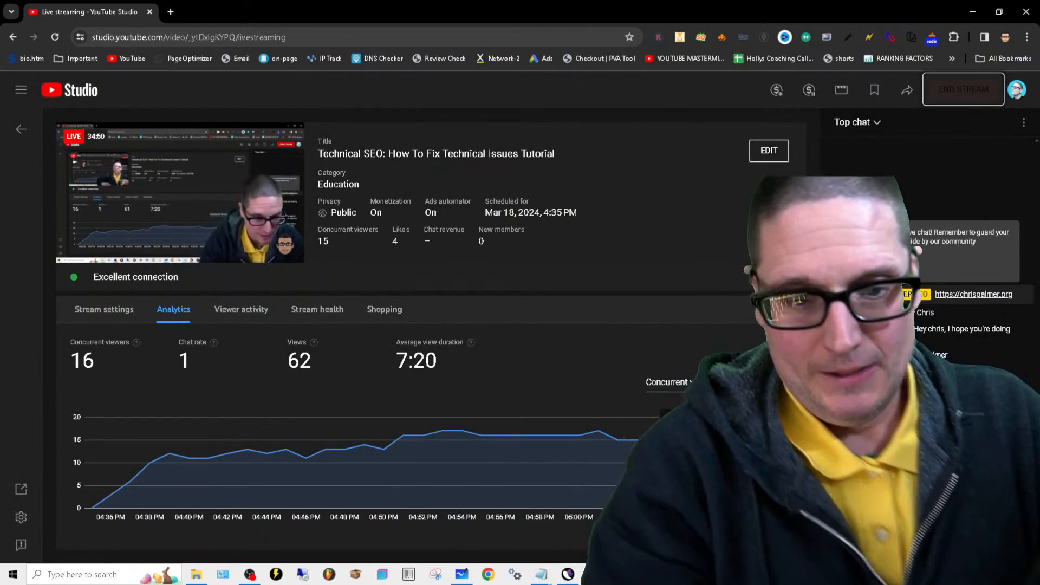